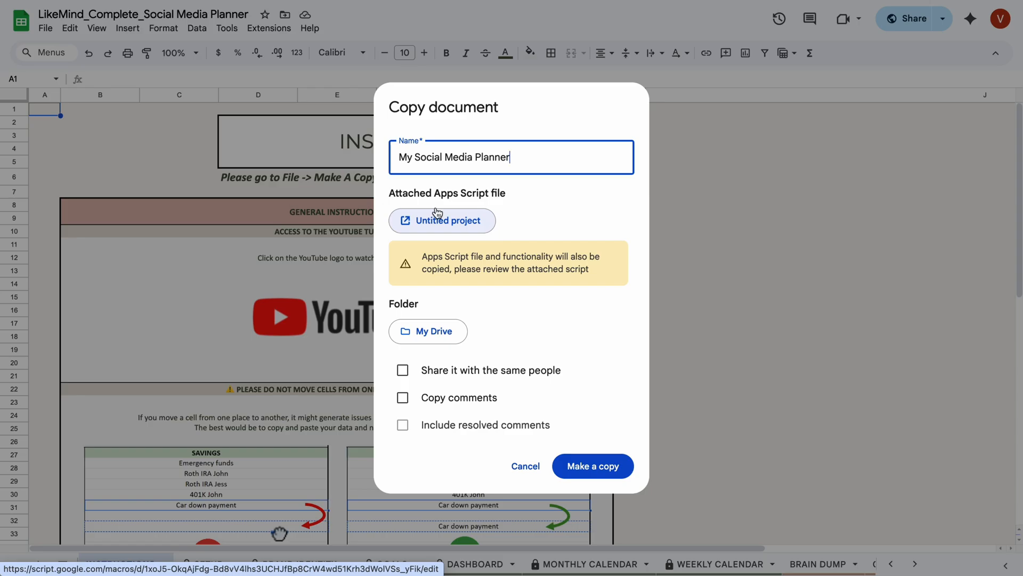
Make a copy of the planner with the name My Social Media Planner and open the copy's Setup sheet.
click(592, 466)
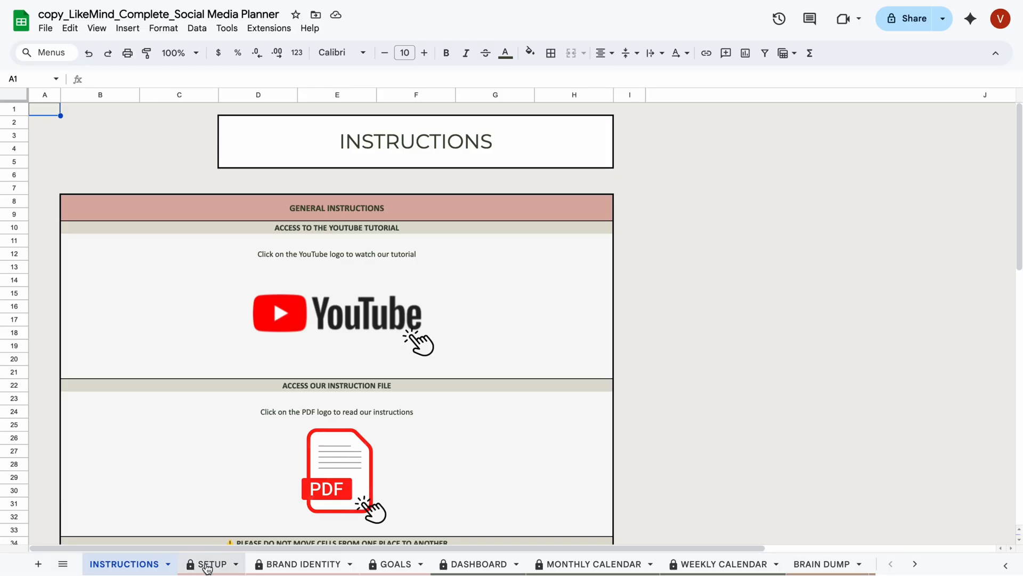
click(208, 564)
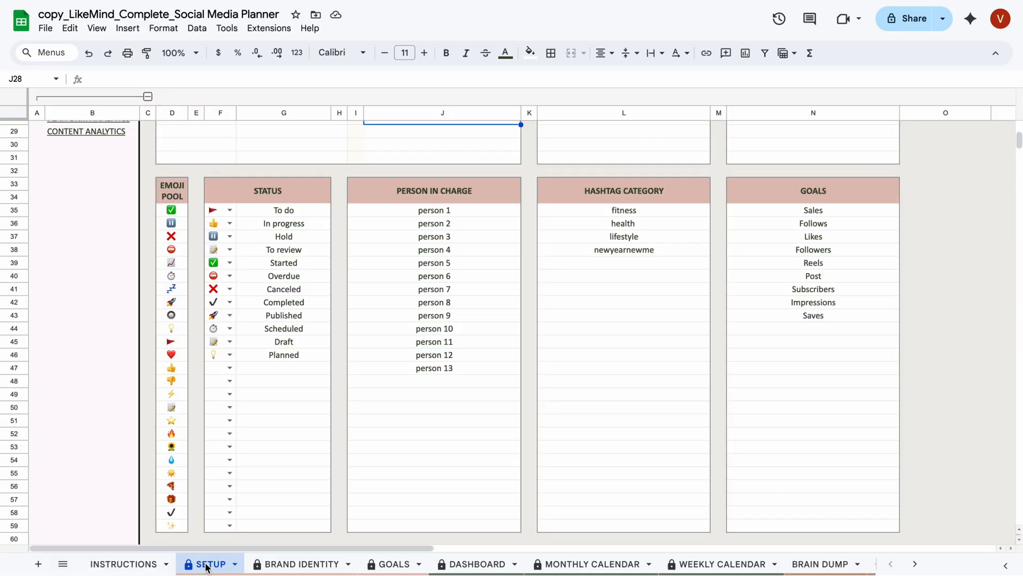
scroll(262, 476, up, 10)
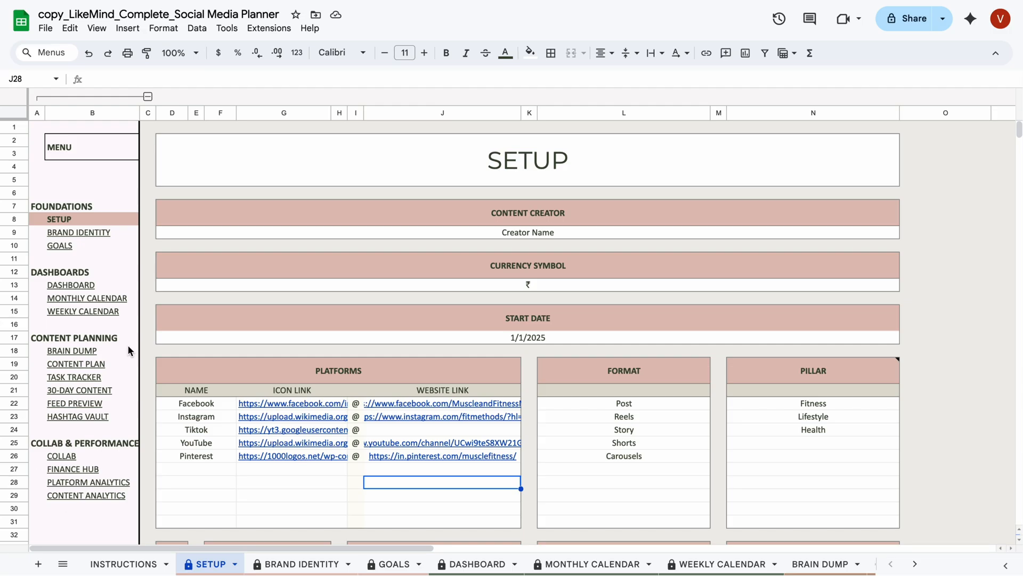
Follow the side menu's link to the Brand Identity sheet and return to Setup through its menu link.
click(59, 233)
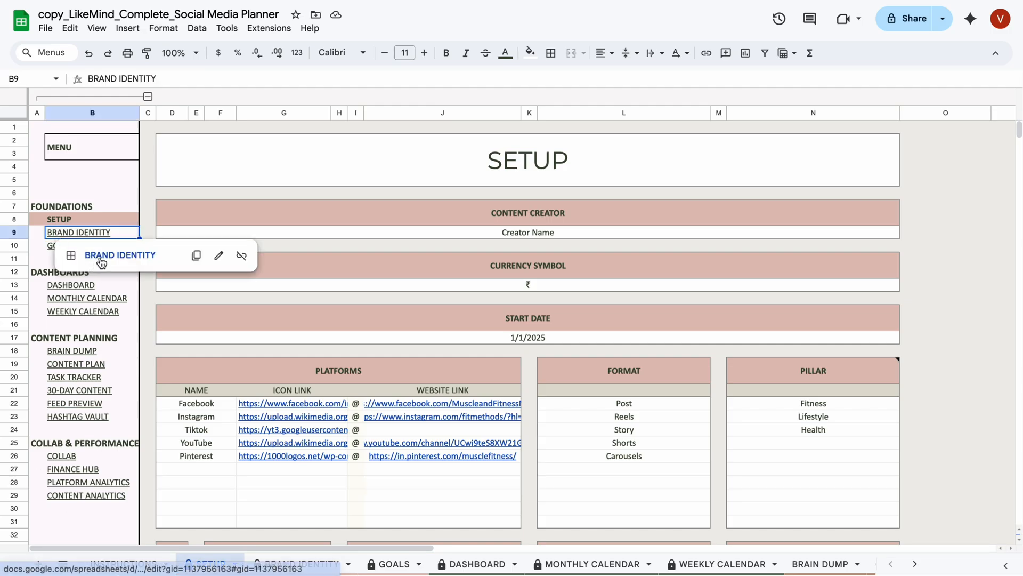
click(99, 255)
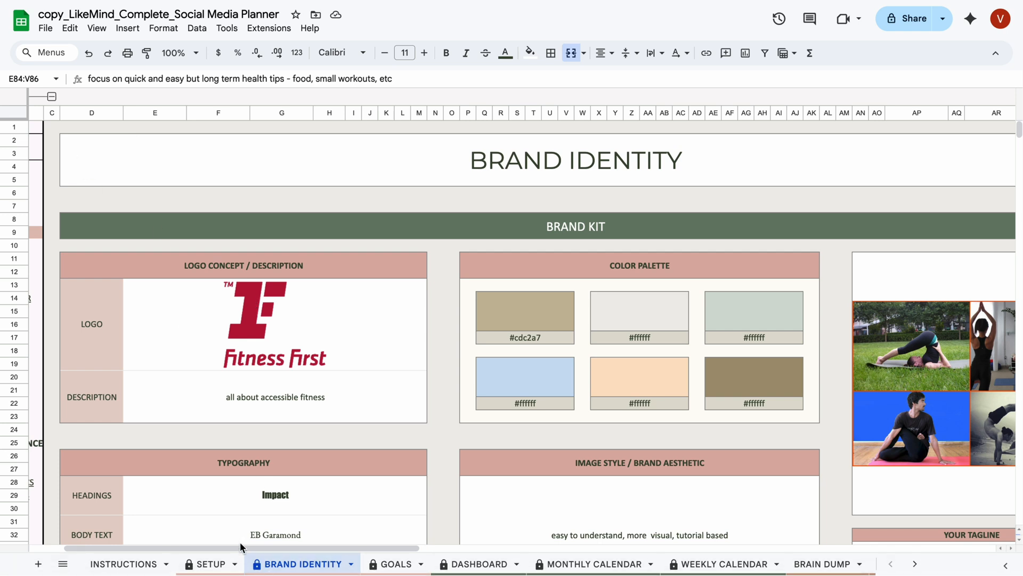
drag(238, 542, 204, 544)
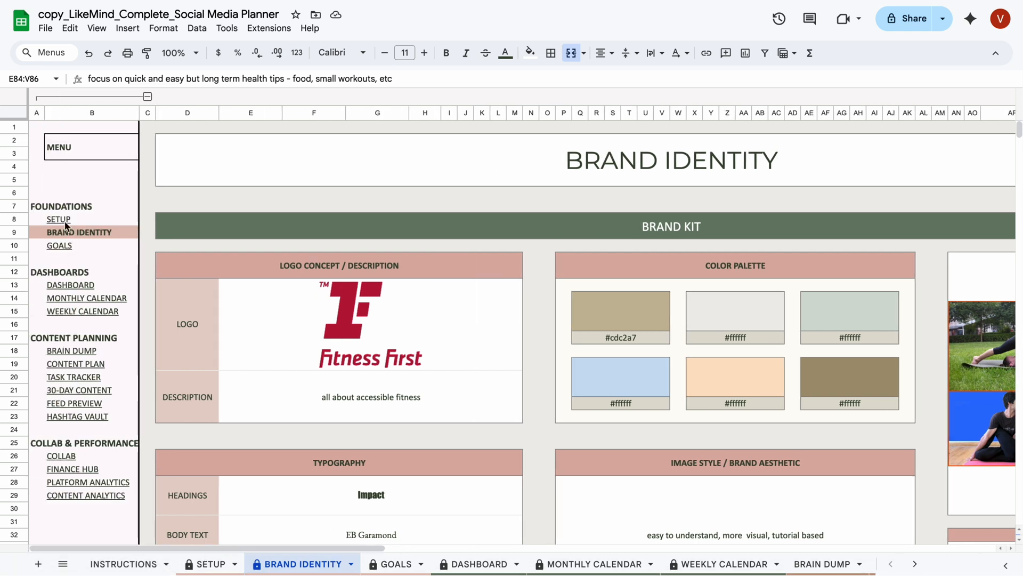
click(63, 219)
click(95, 243)
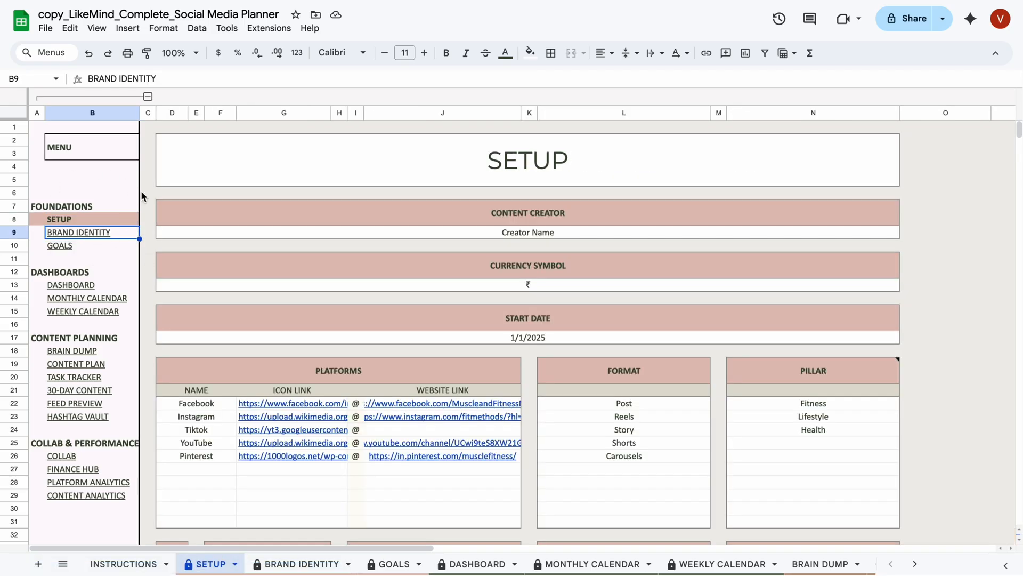
Collapse the grouped menu columns A:B on the Setup sheet and expand them again, accepting the protected-range edits.
click(149, 97)
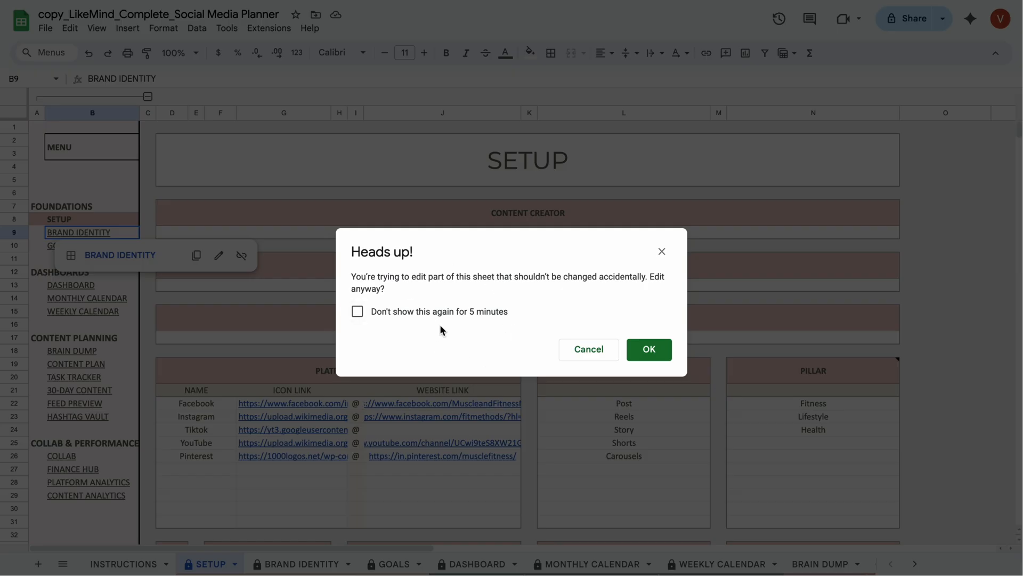
click(647, 351)
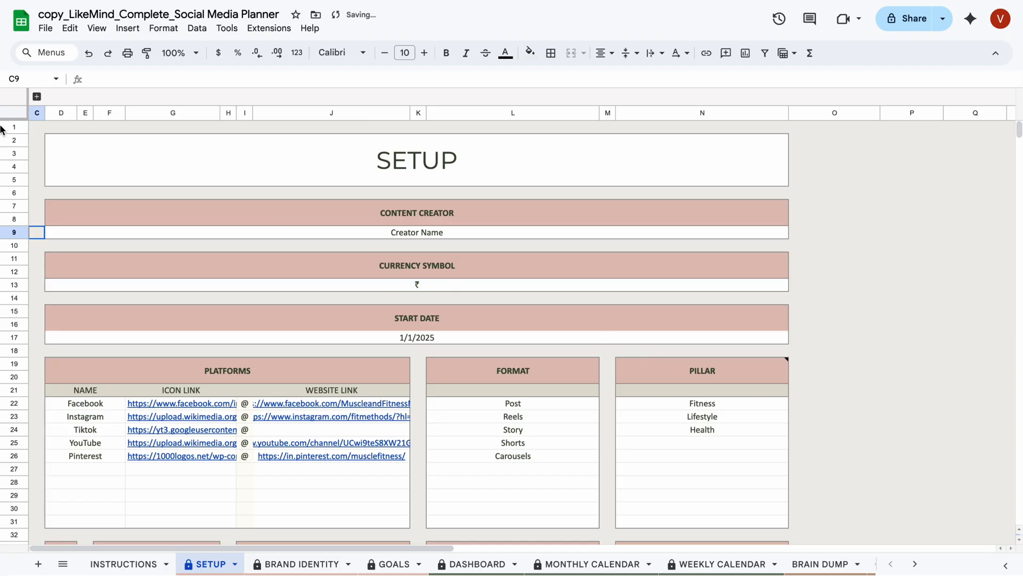
click(37, 96)
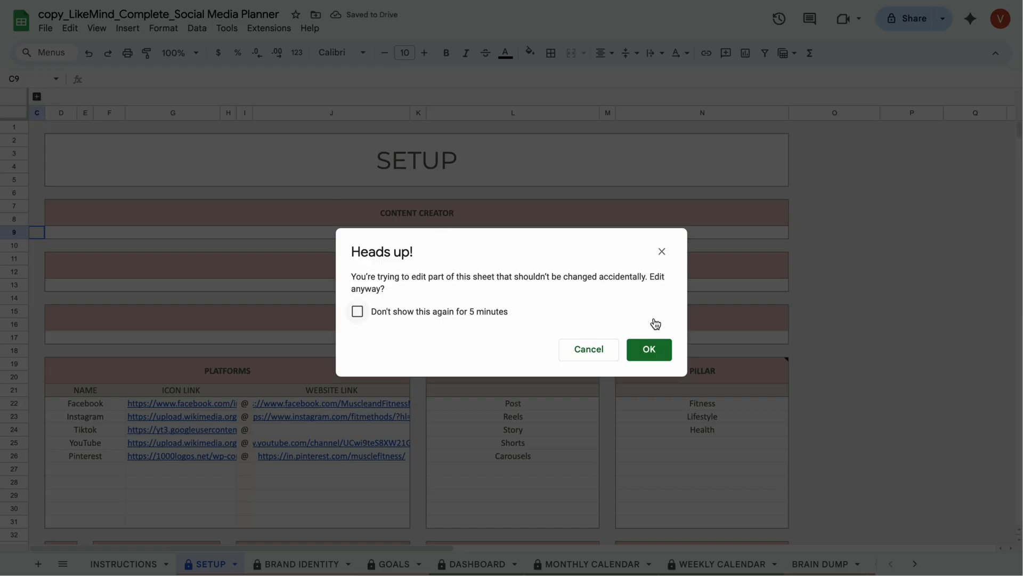
click(662, 349)
click(74, 525)
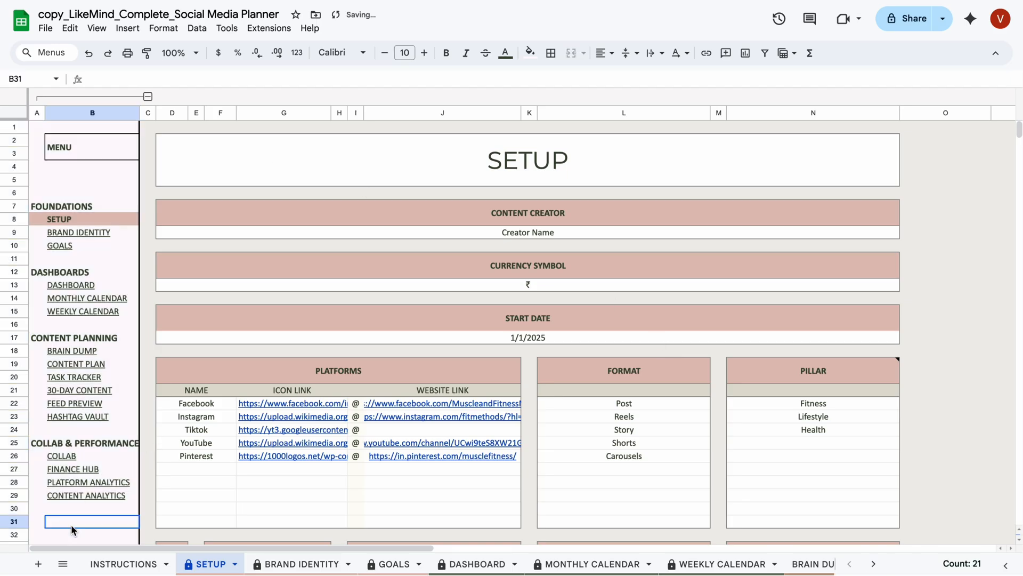
Set the planner's start date to today's date, 8/19/2025.
click(554, 234)
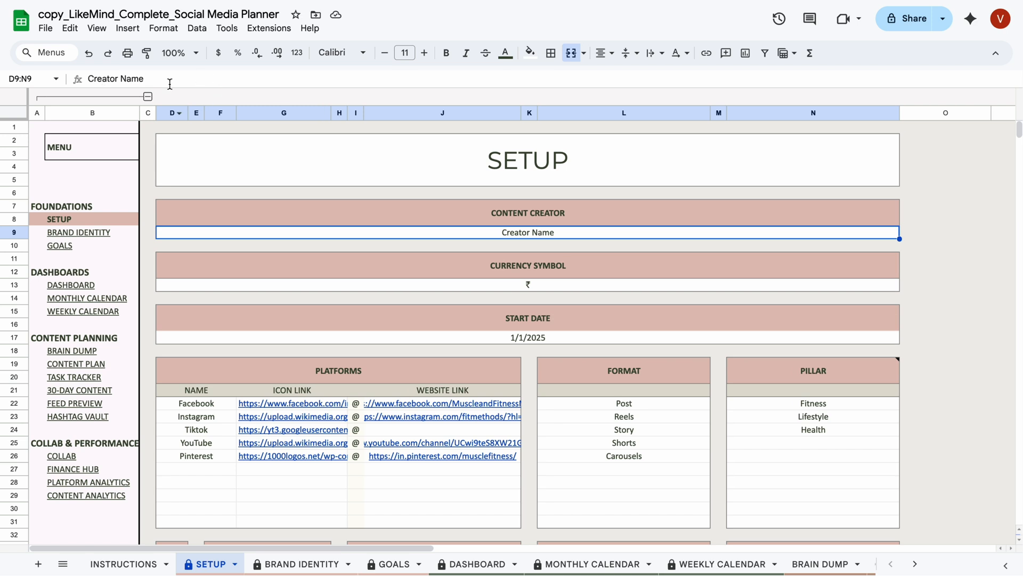
scroll(519, 290, down, 1)
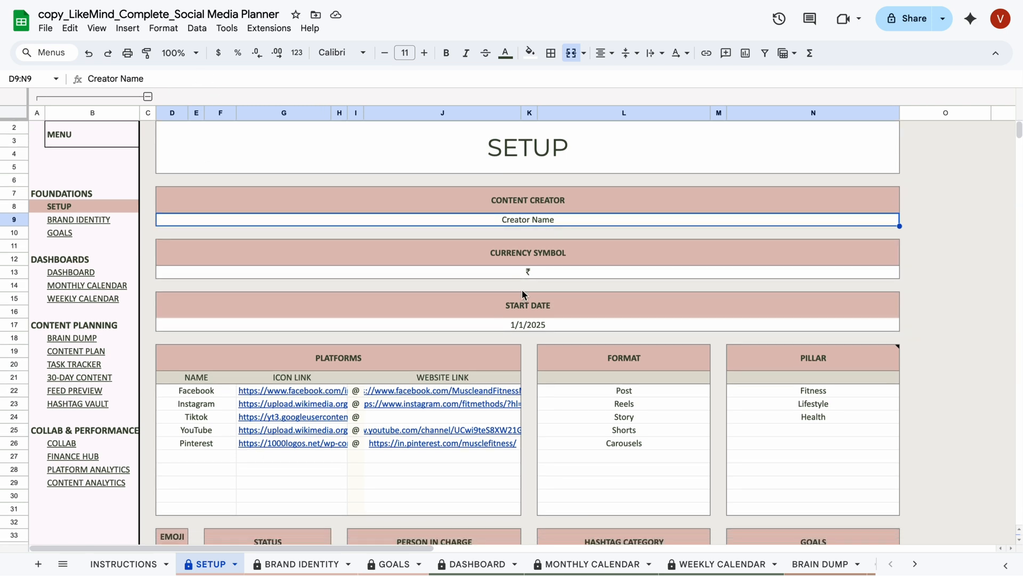
double_click(527, 324)
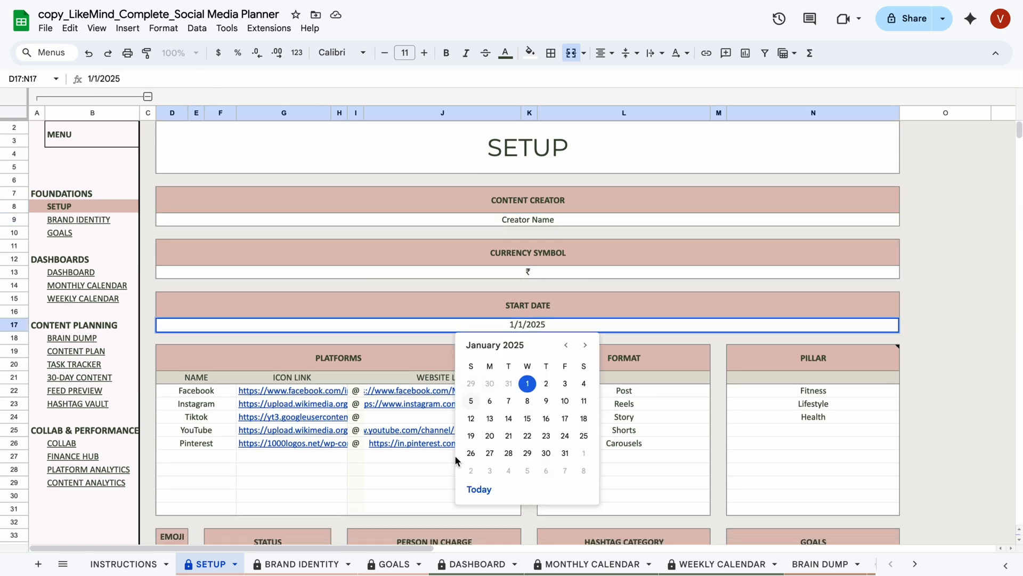
click(479, 489)
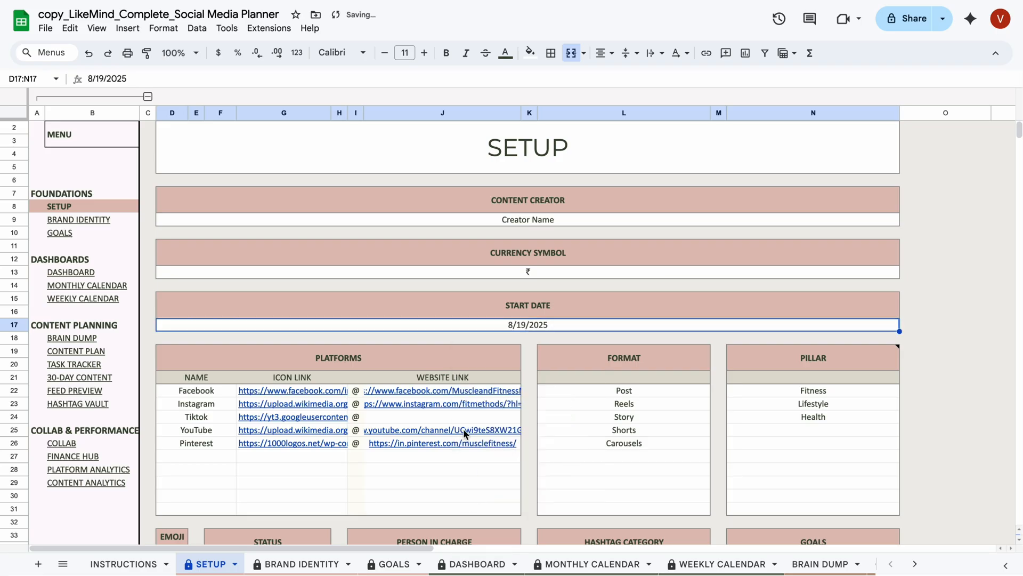
Review the Platforms table's entries and the name, icon link and website link cells of its first empty row.
scroll(440, 447, down, 2)
drag(196, 411, 195, 327)
click(273, 411)
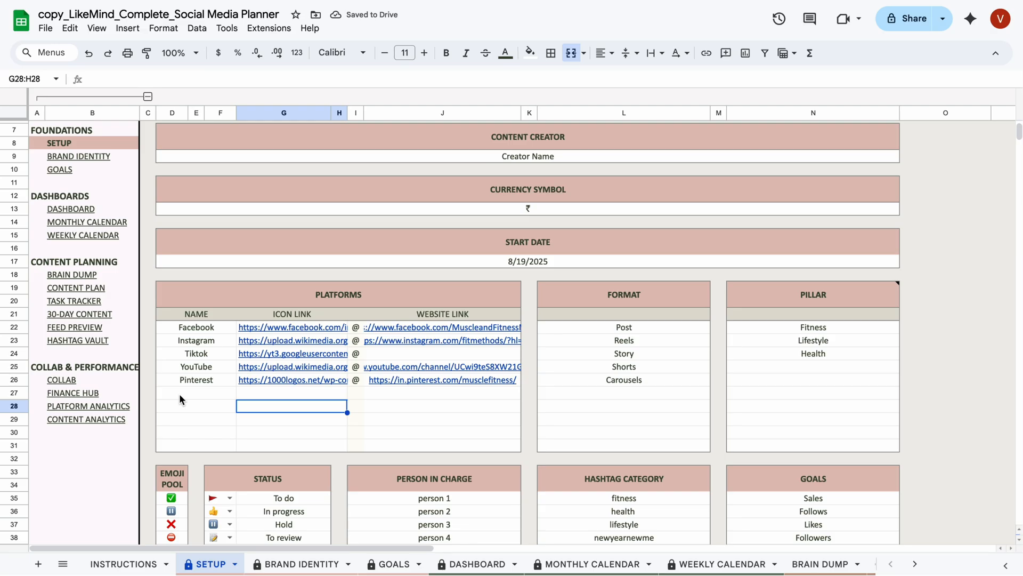
click(199, 397)
click(280, 396)
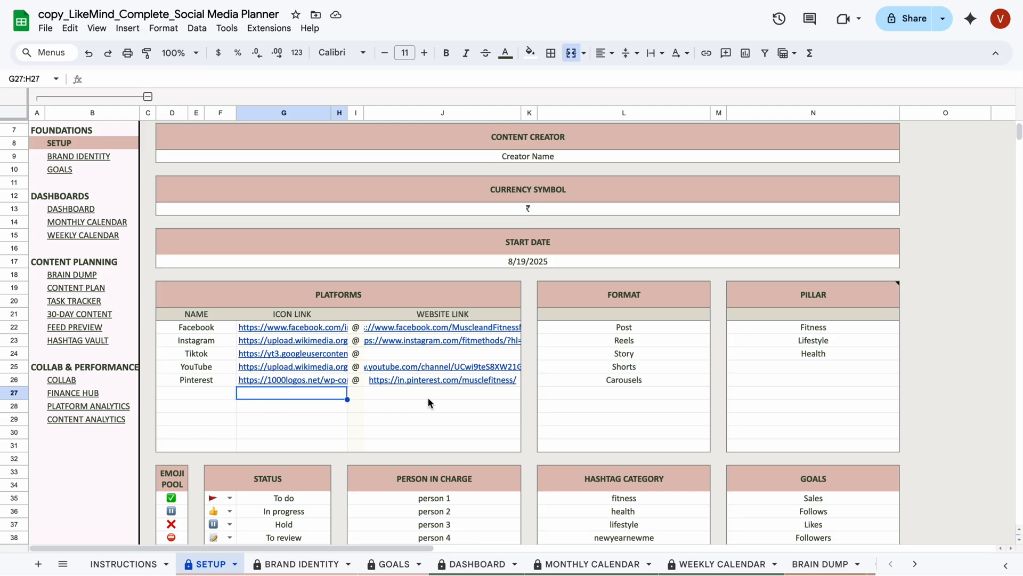
click(472, 396)
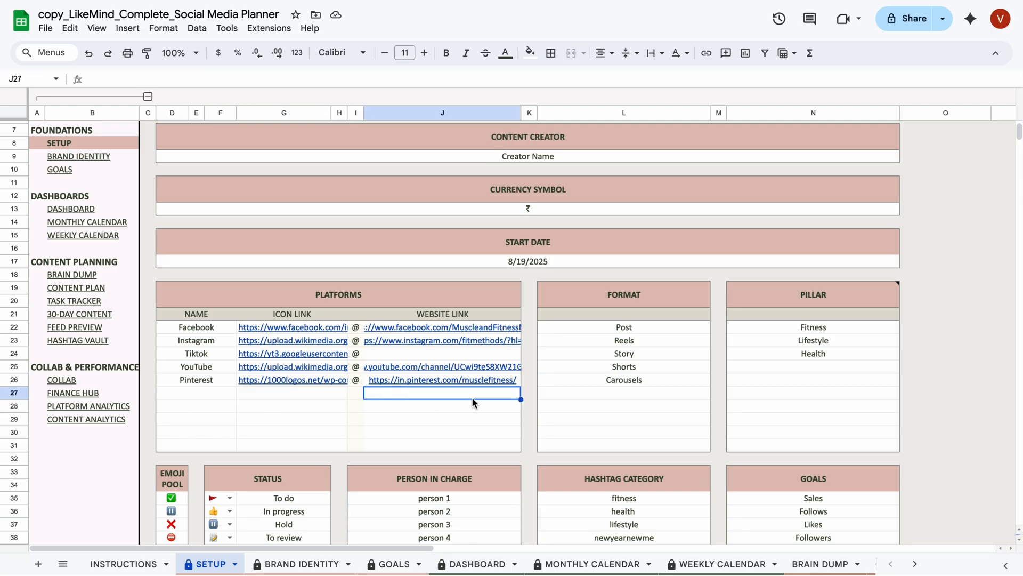
Add Long Form Video as a new entry in the first empty row of the Format list.
click(655, 384)
drag(656, 383, 648, 336)
click(634, 406)
click(633, 393)
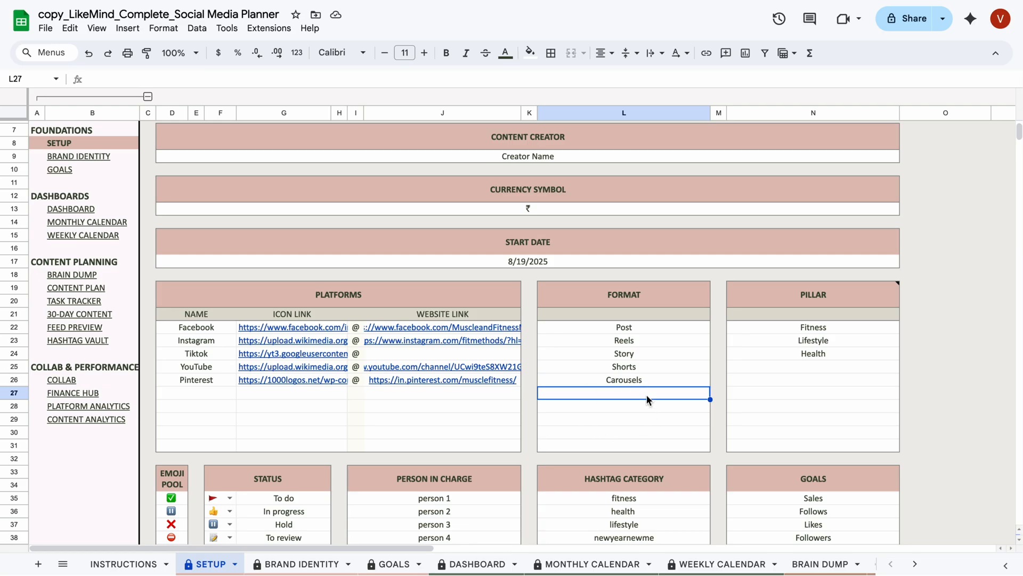
text(Lo)
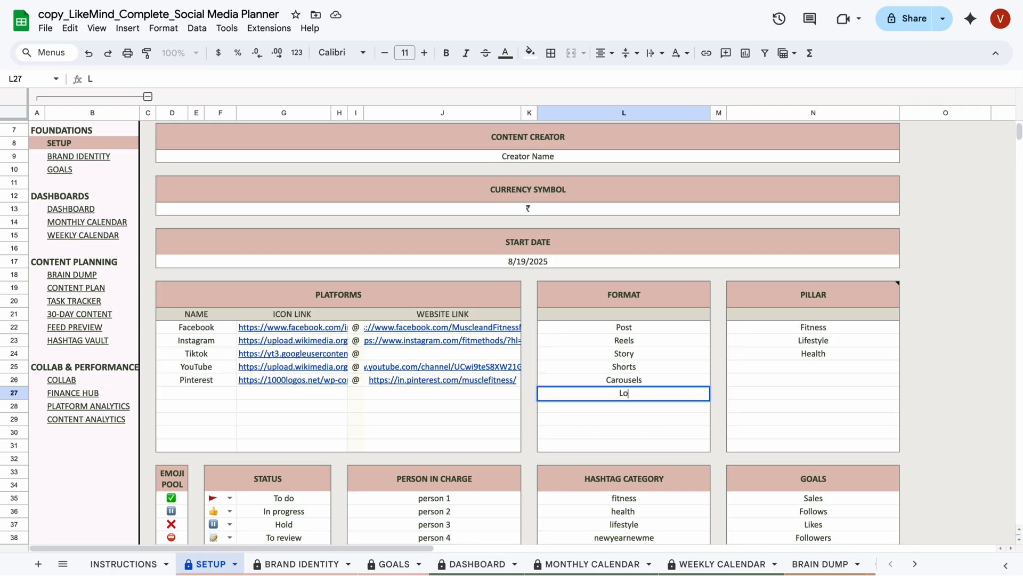
text(ng Form Video)
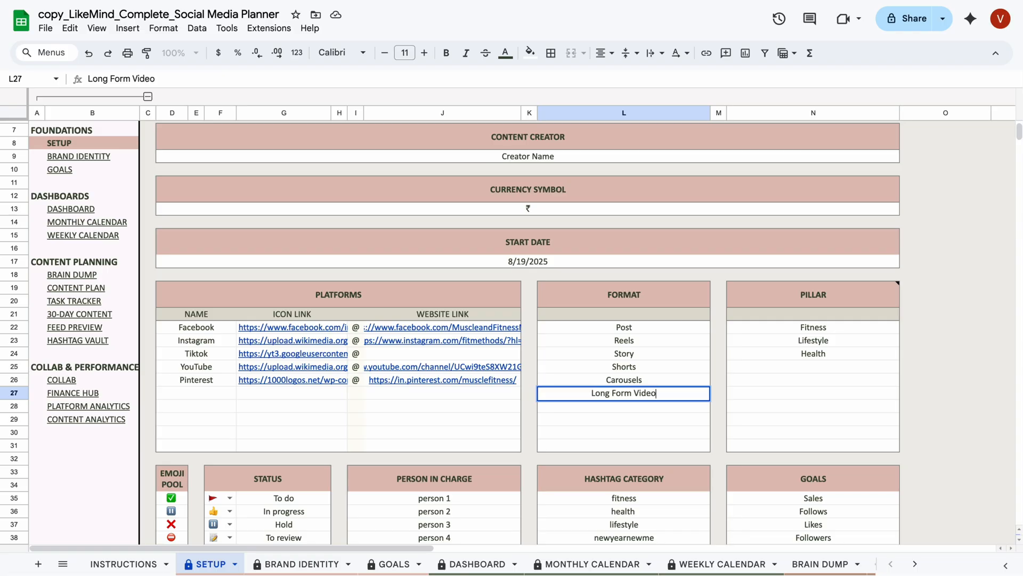
key(Return)
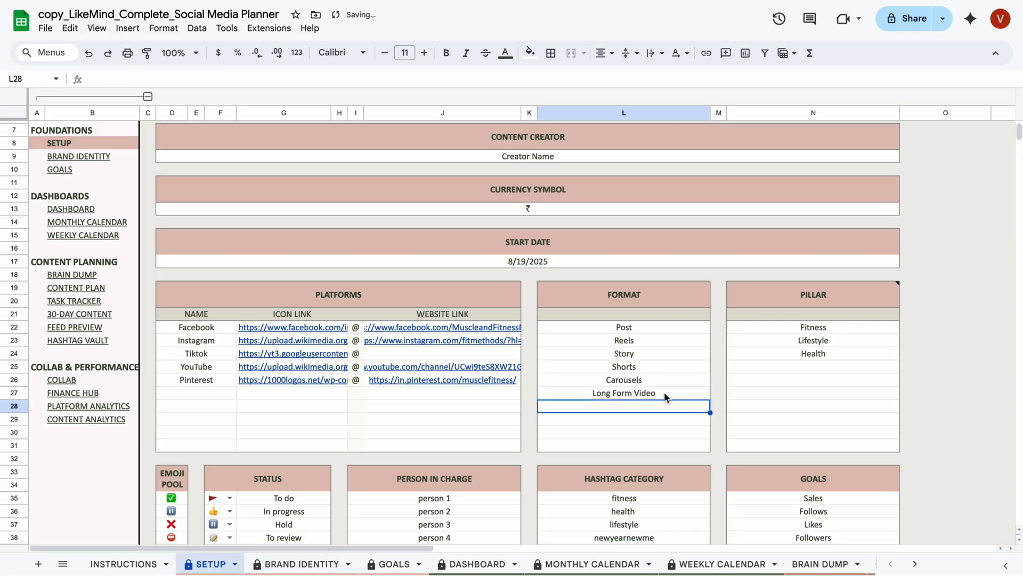
Add Motivation and Podcast as new entries below Health in the Pillar list.
click(813, 368)
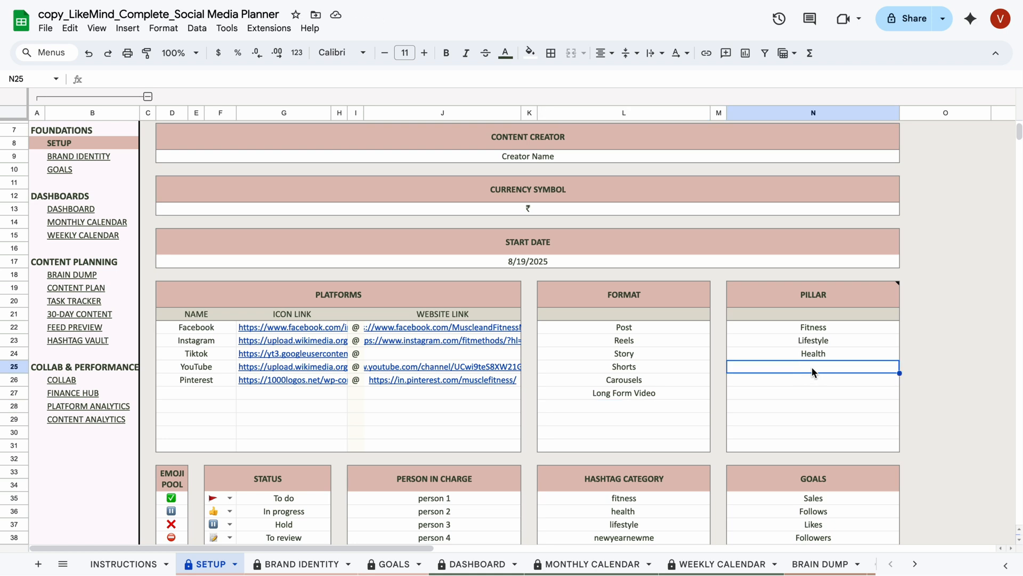
text(M)
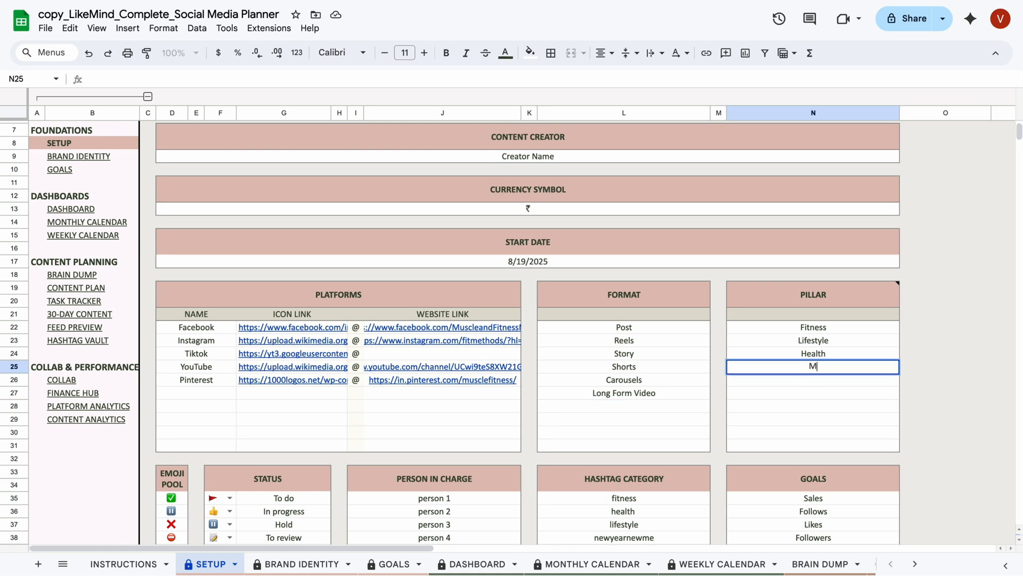
text(otivation)
key(Return)
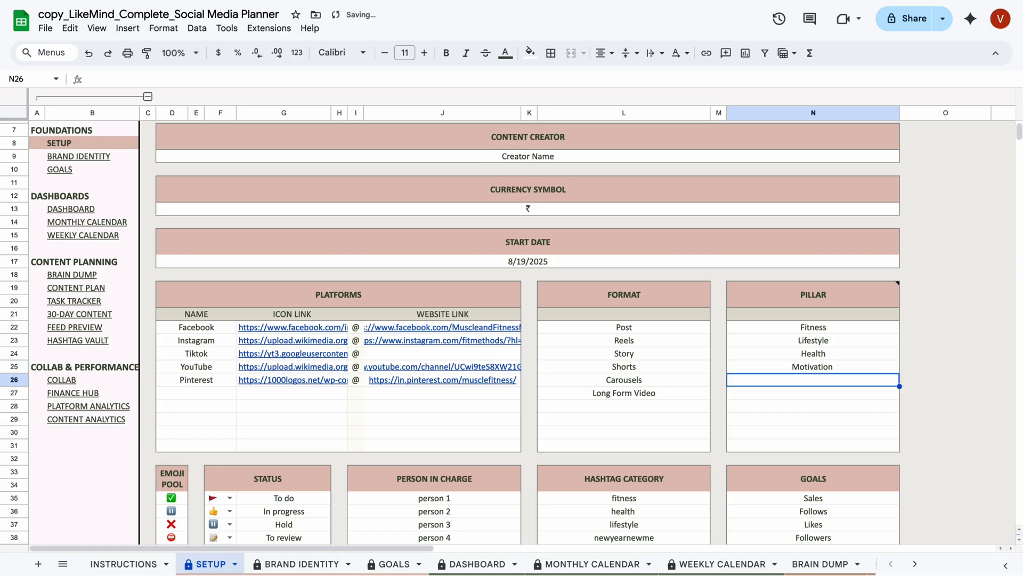
text(Podcast)
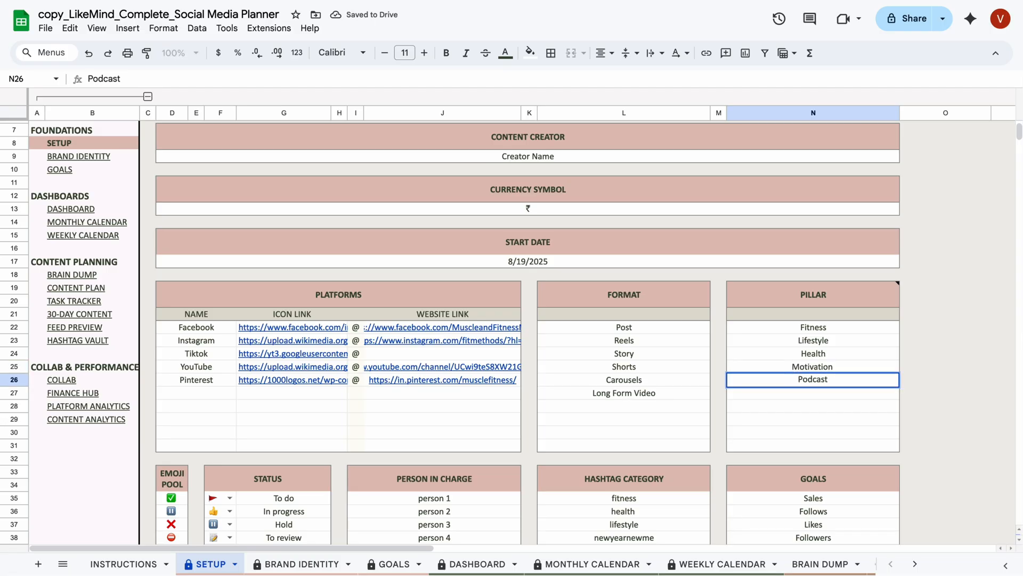
key(Return)
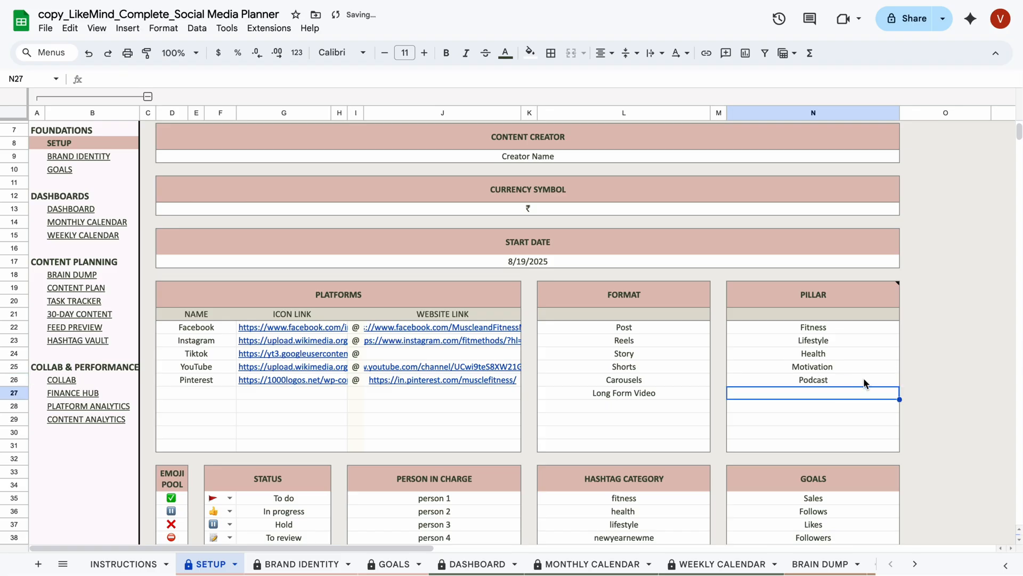
Review the Pillar list and read the note attached to its header.
drag(850, 404, 826, 334)
click(811, 431)
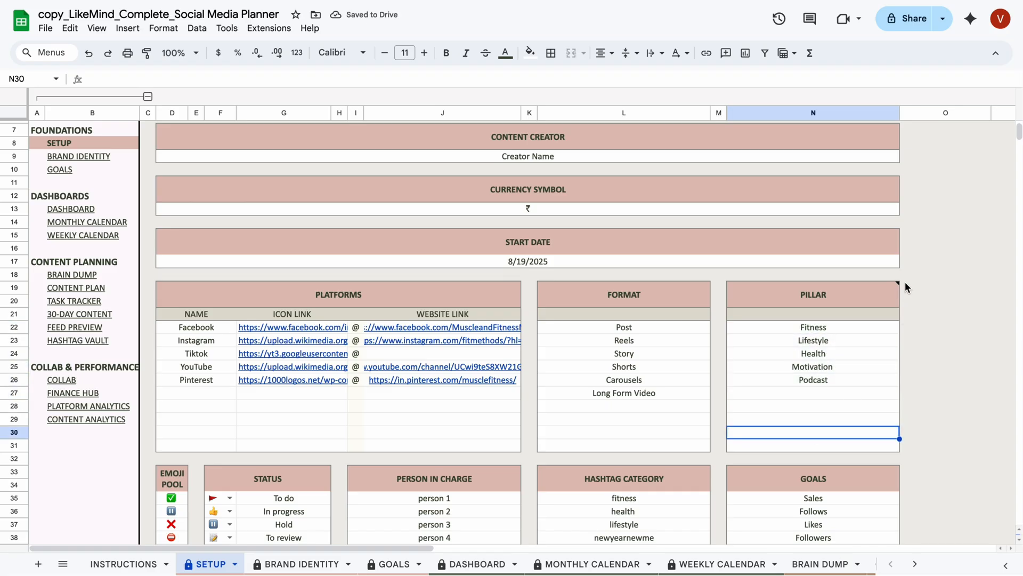
mouse_move(897, 286)
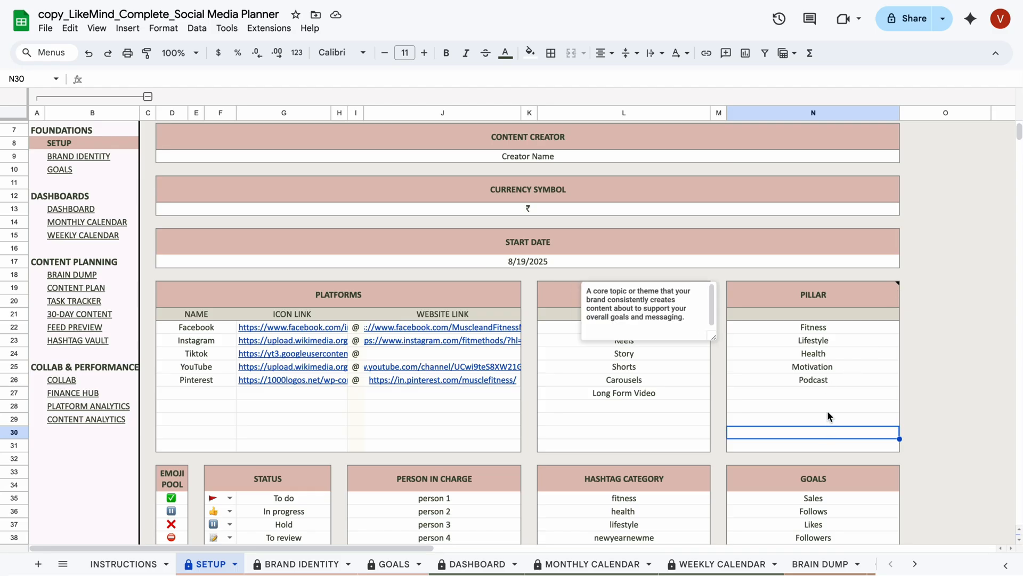
key(Up)
key(Up)
Examine the Status list and the Emoji Pool in the lower part of the Setup sheet.
scroll(461, 448, down, 1)
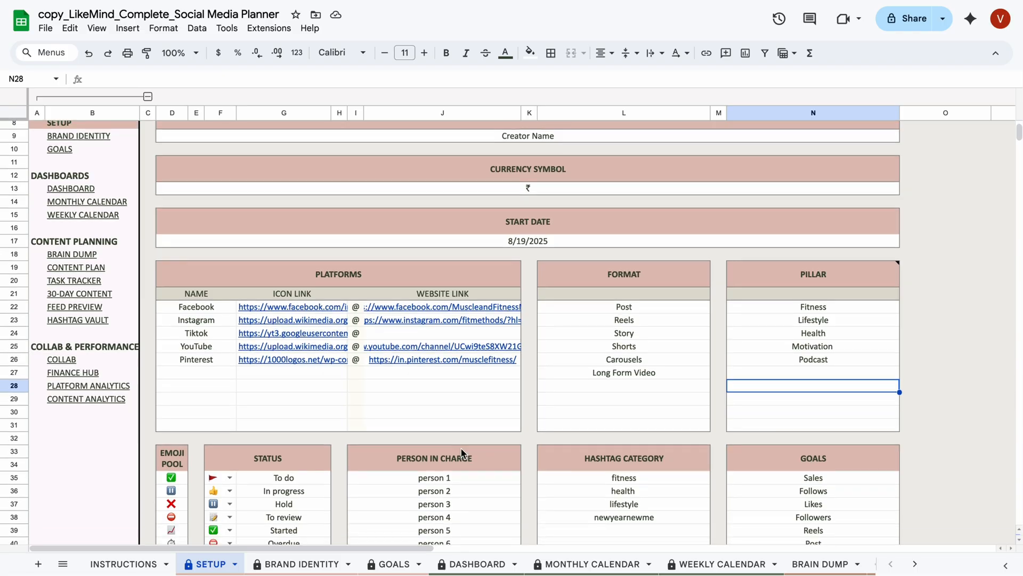
scroll(461, 453, down, 5)
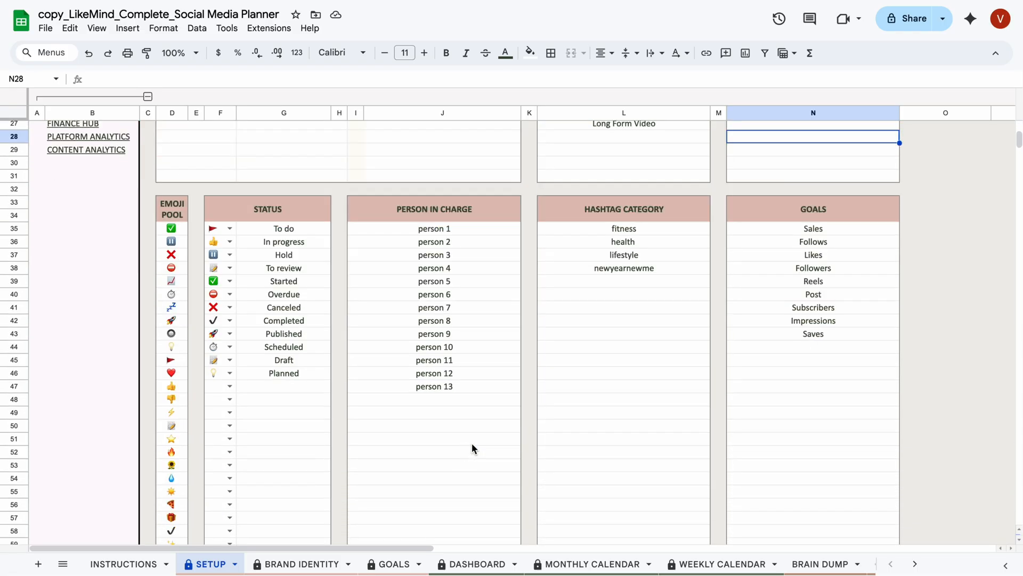
drag(293, 402, 288, 235)
click(281, 451)
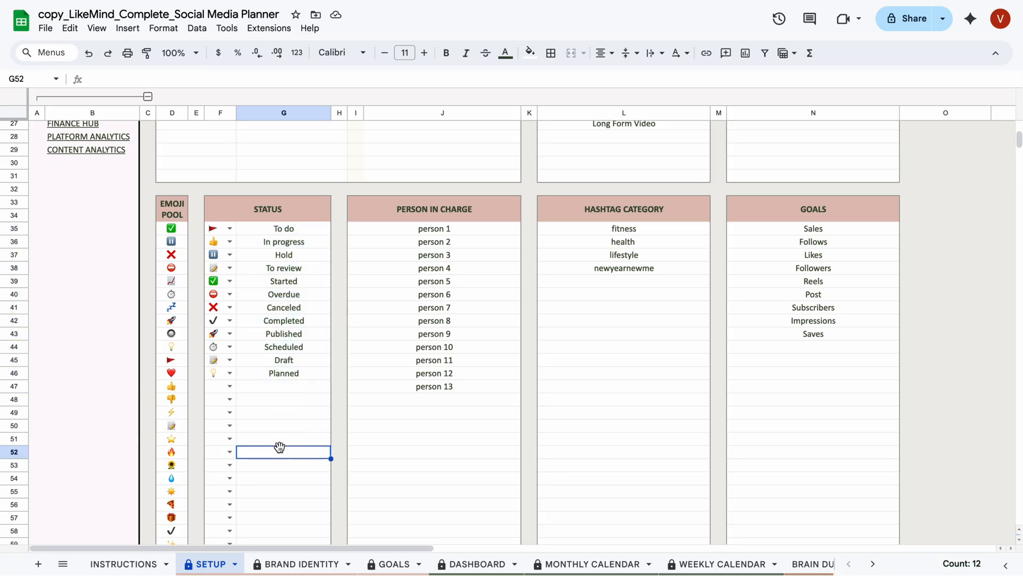
scroll(175, 309, up, 2)
scroll(183, 263, down, 6)
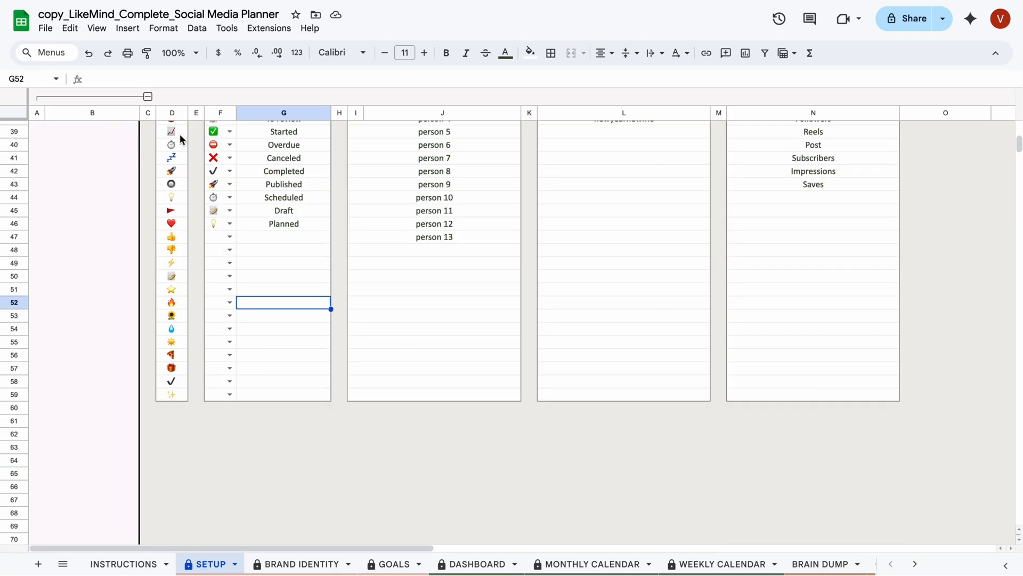
scroll(179, 378, up, 2)
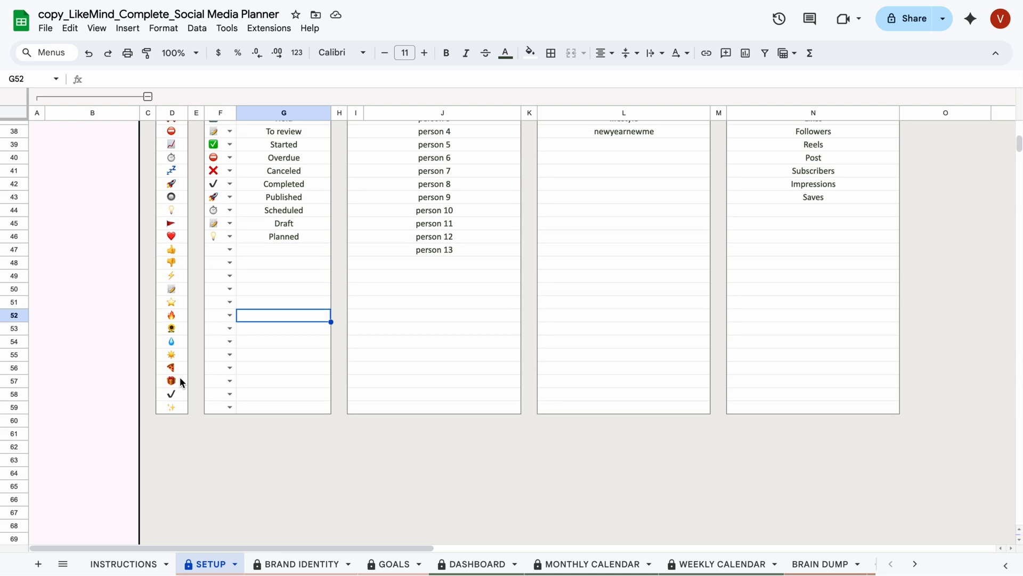
scroll(180, 382, up, 2)
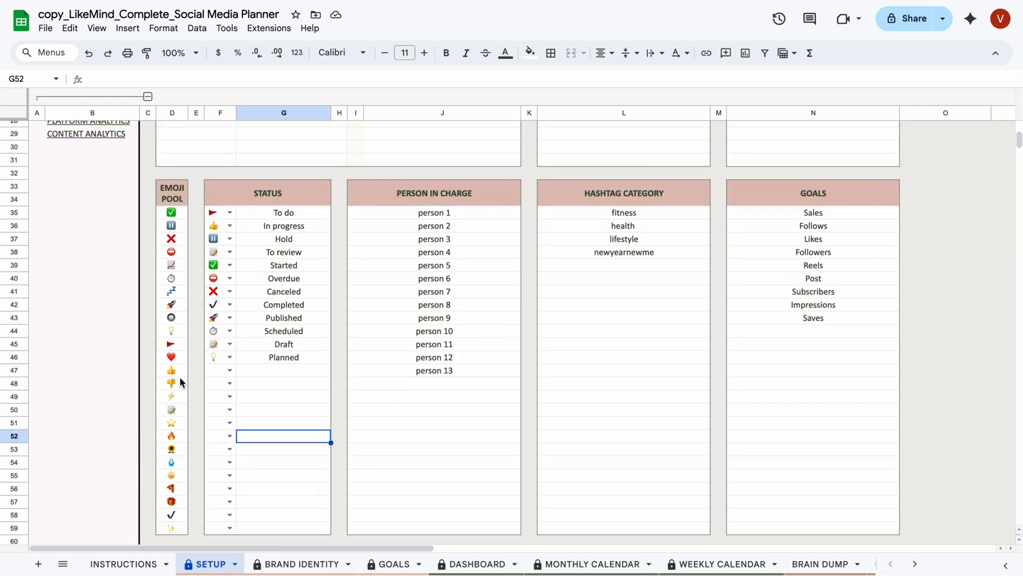
Try renaming the Planned entry in the Status list to Ideation, and undo the change.
click(229, 371)
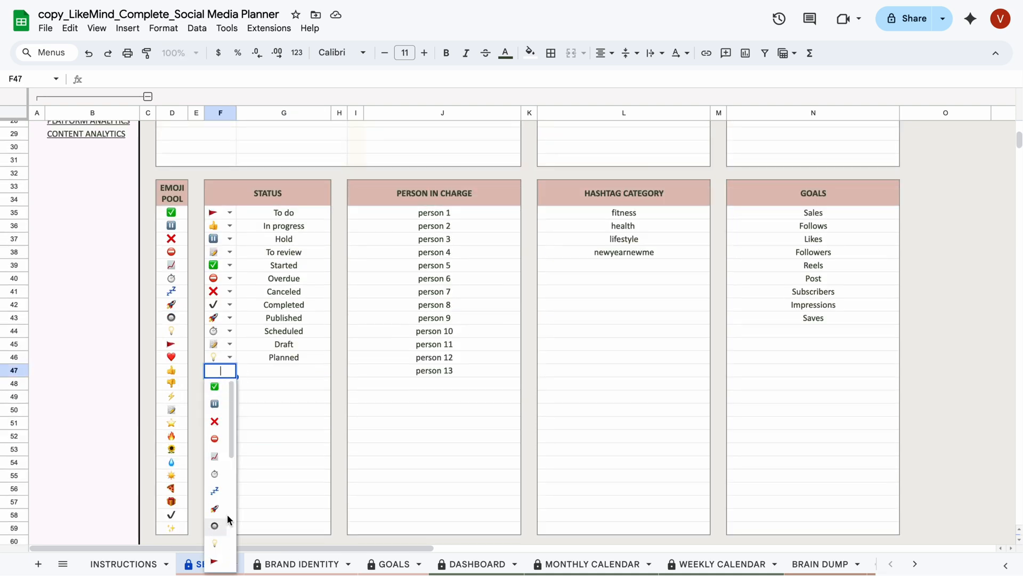
click(275, 376)
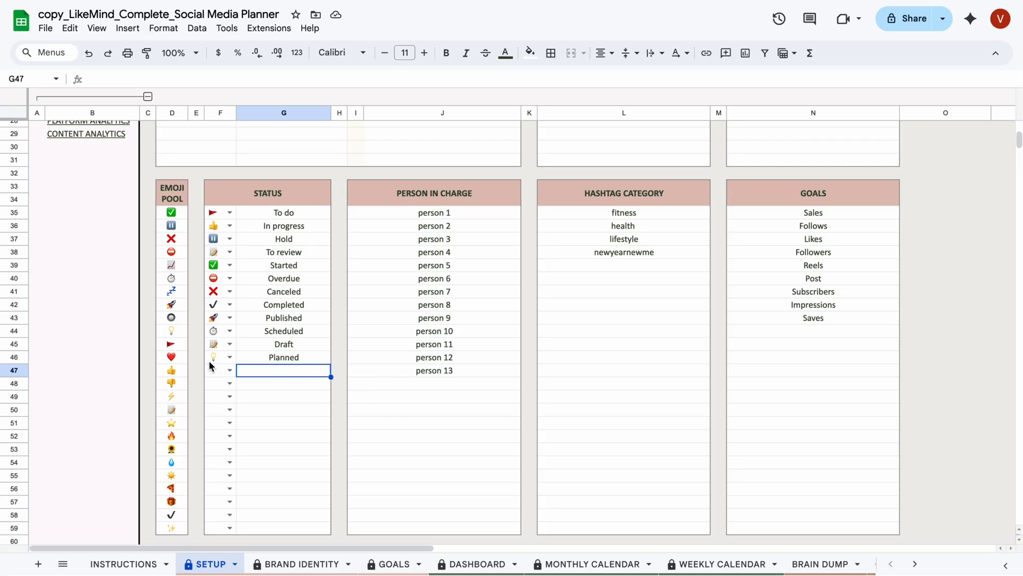
click(266, 359)
text(Ideation)
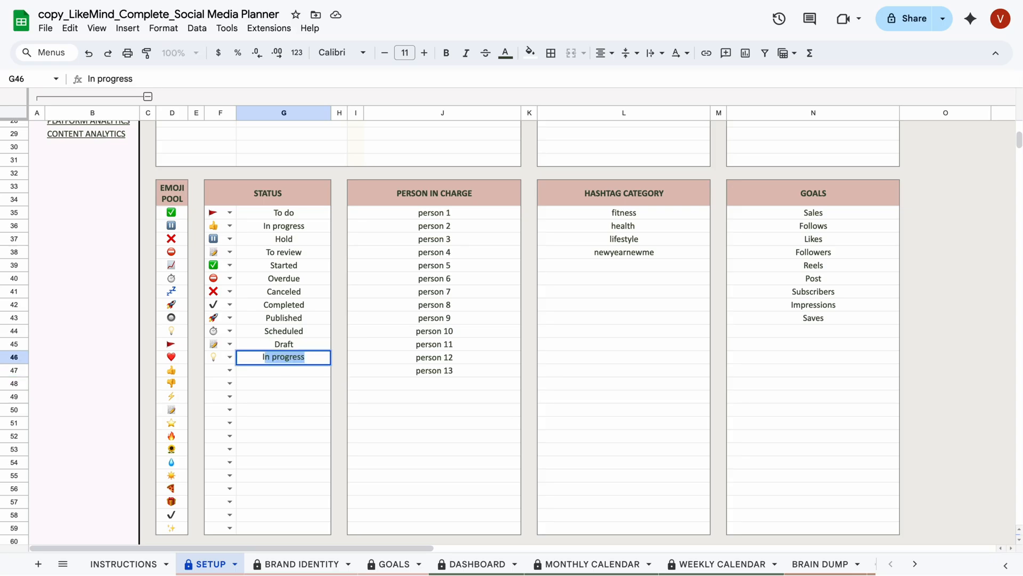
key(Return)
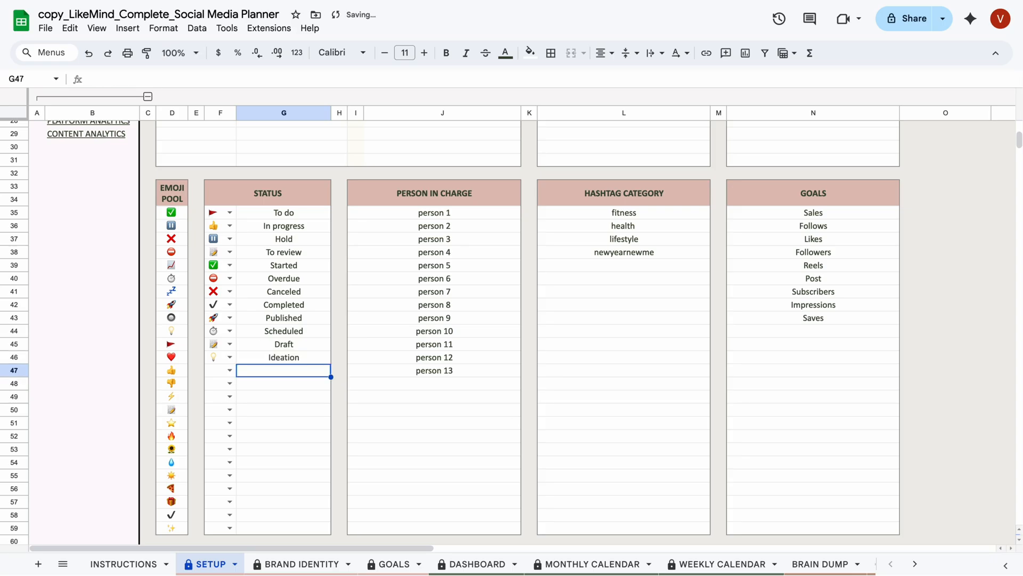
key(ctrl+z)
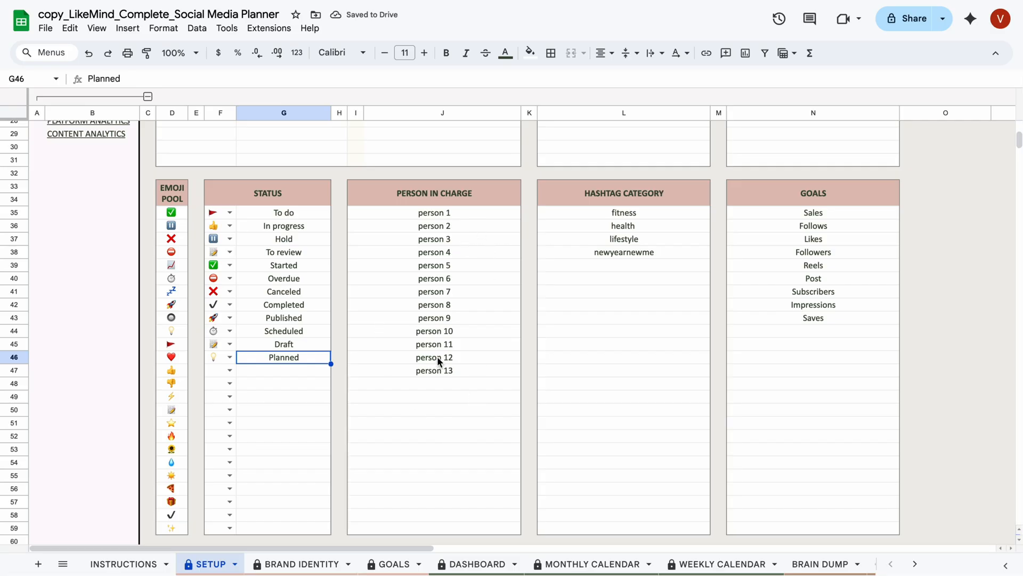
Try adding two people's first names below person 13 in the Person in Charge list, and clear both entries.
click(432, 392)
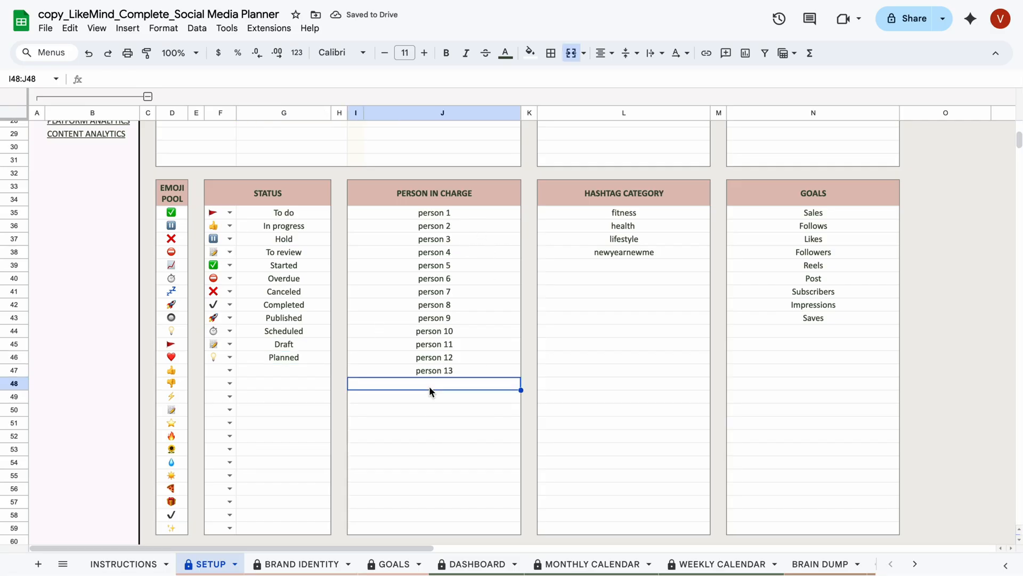
text(Ananya)
key(Return)
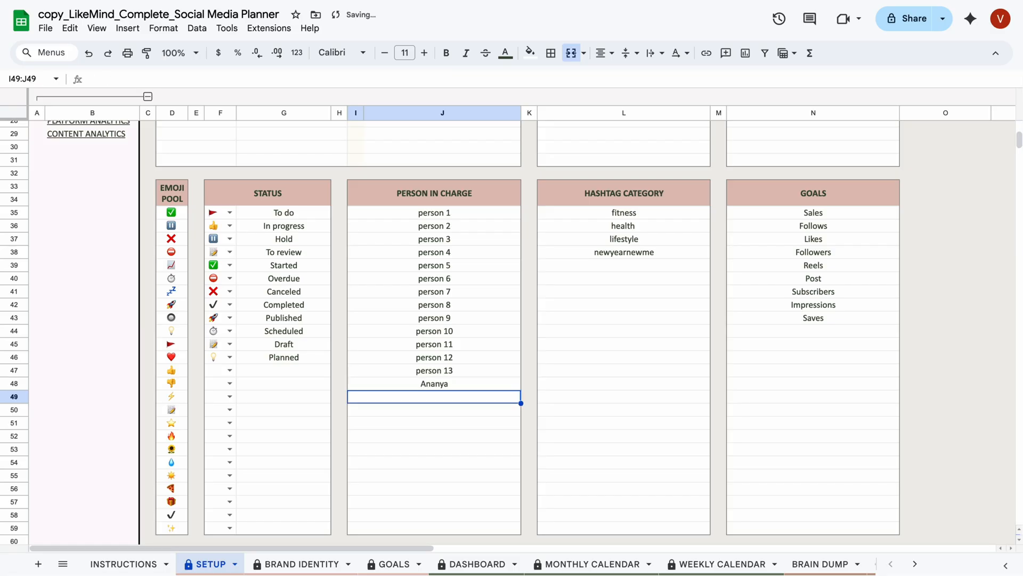
text(Aditya)
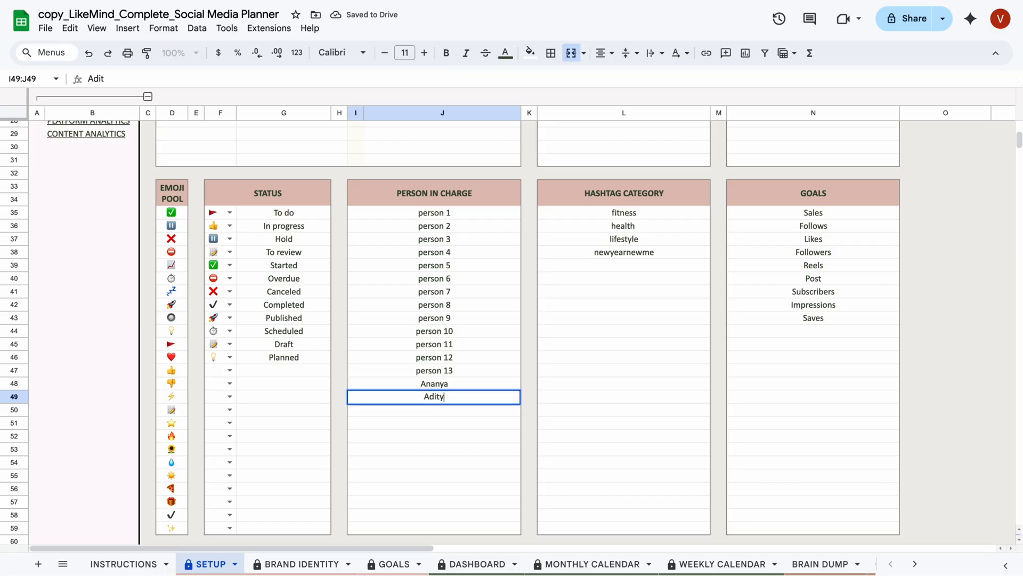
key(Return)
key(Up)
key(Delete)
key(Up)
key(Delete)
key(Up)
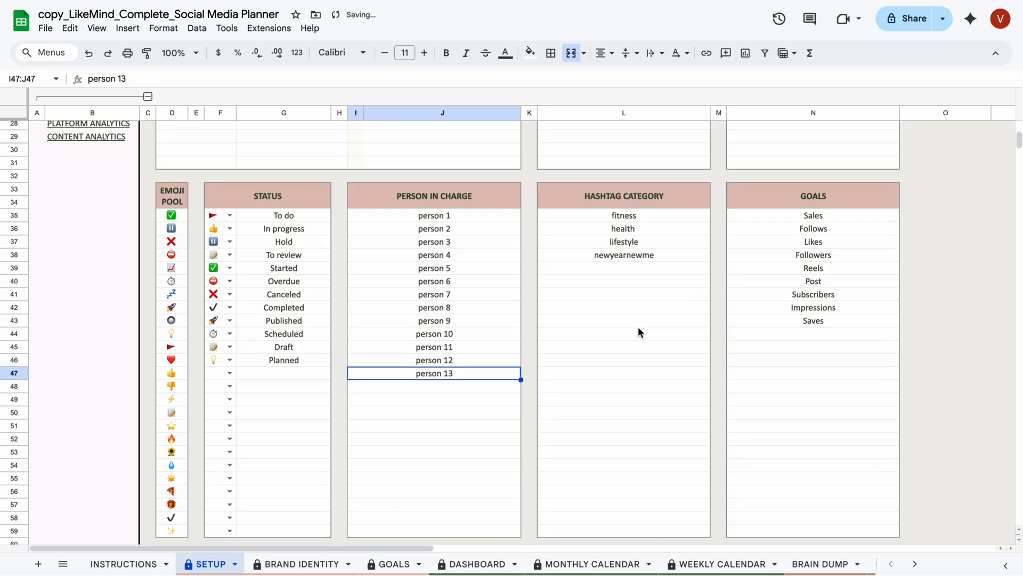
Add Motivation as a new entry below newyearnewme in the Hashtag Category list.
scroll(638, 326, up, 2)
drag(635, 348, 635, 274)
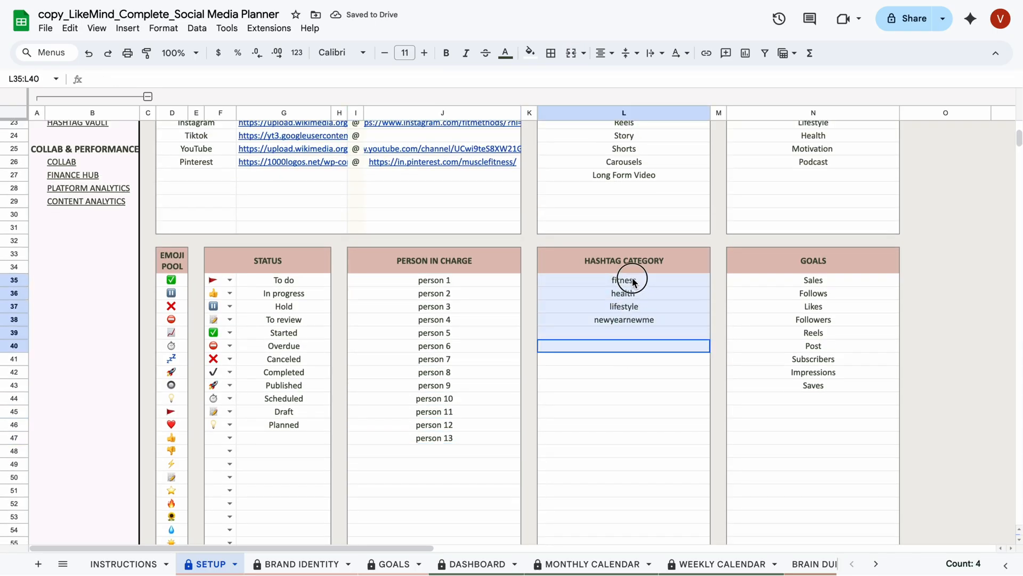
click(612, 385)
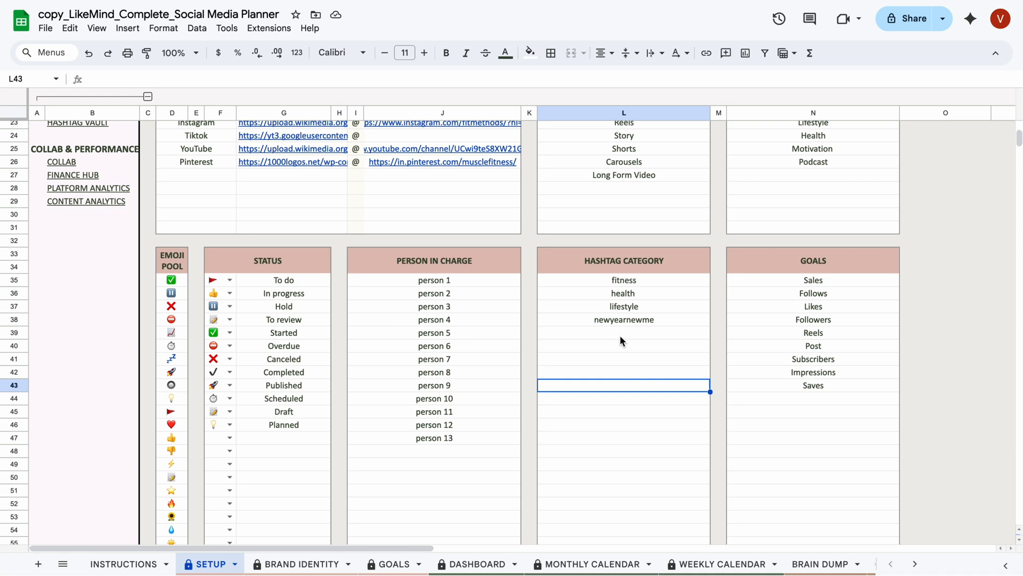
click(620, 336)
text(Motivation)
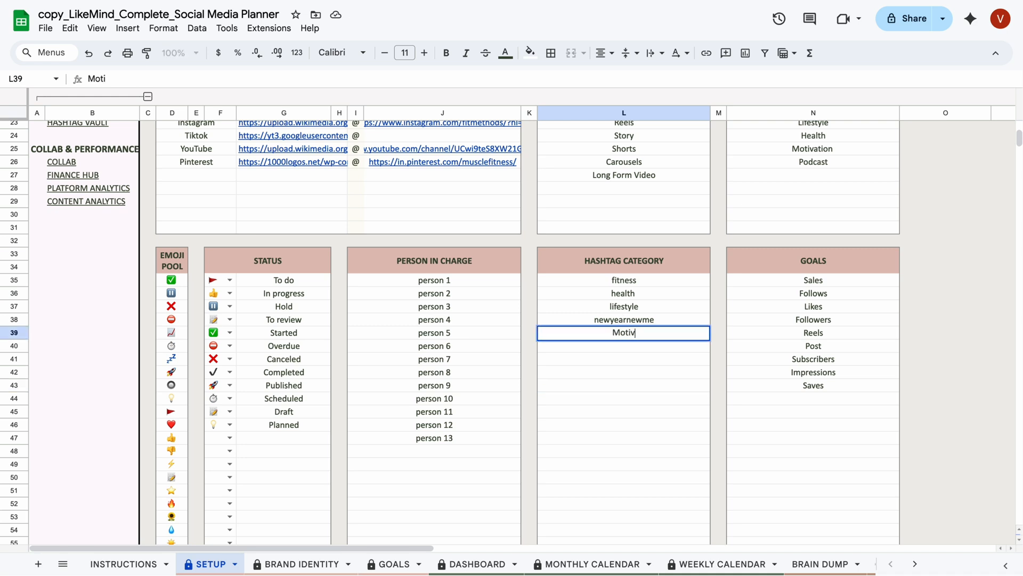
key(Return)
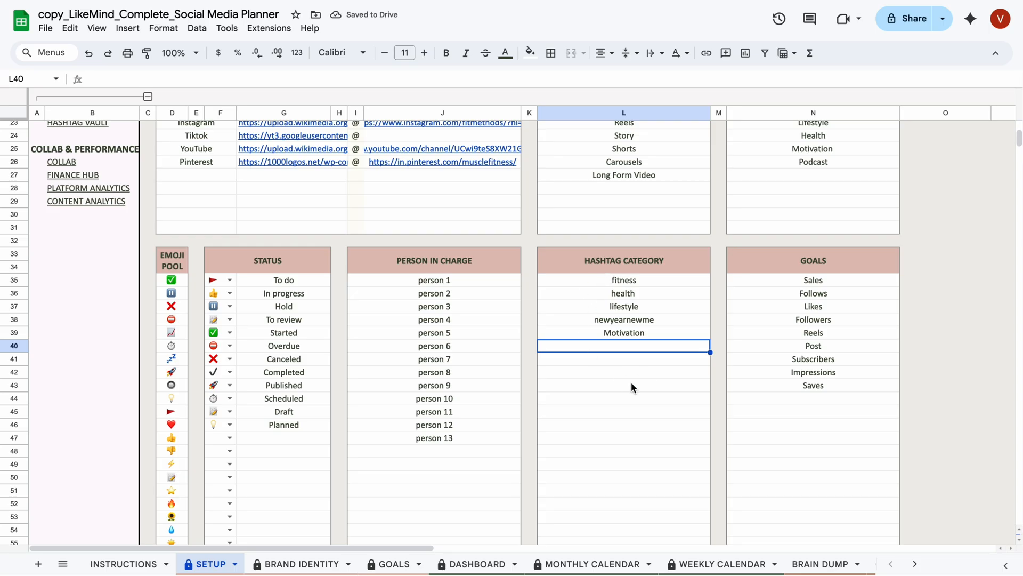
Review the entries in the Goals list and its first empty row.
drag(807, 412, 804, 284)
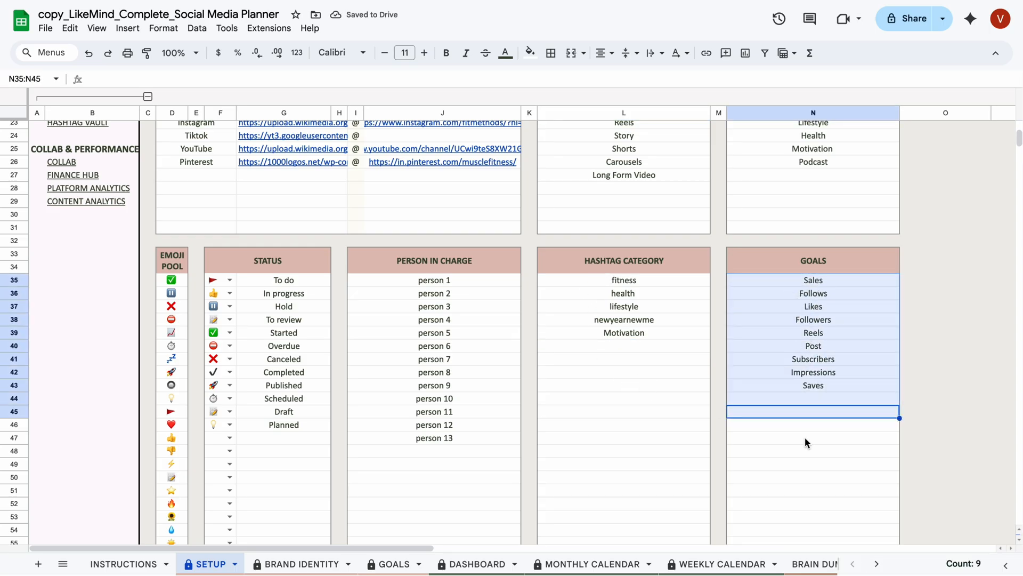
click(805, 439)
click(805, 400)
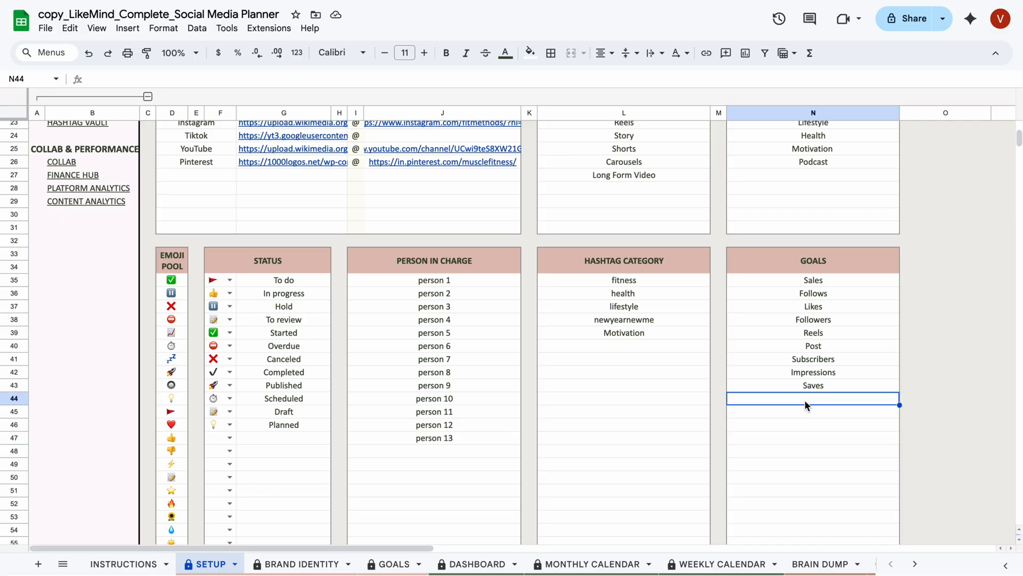
Go to the Brand Identity sheet and set its zoom to 90%.
scroll(302, 433, up, 5)
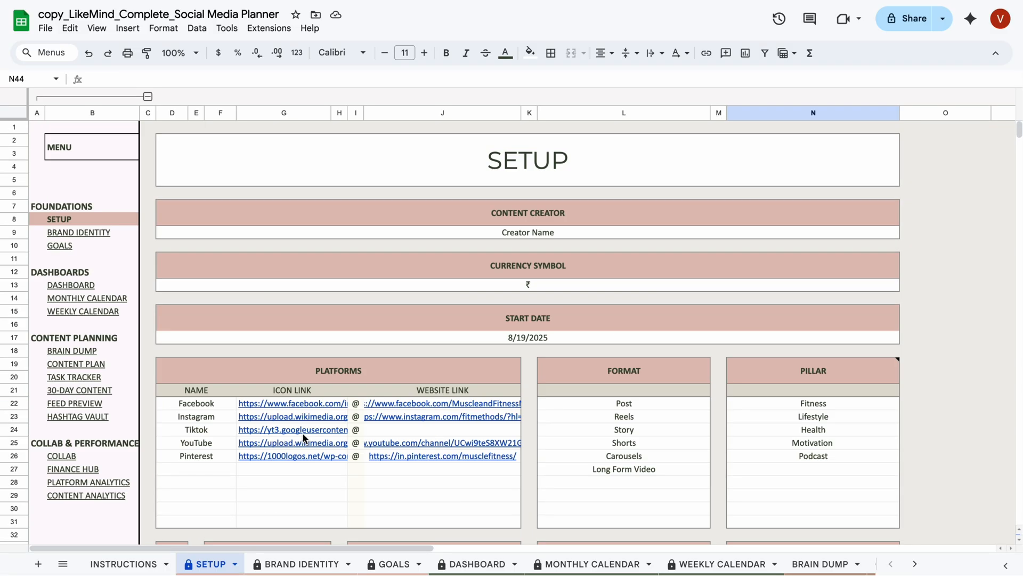
mouse_move(84, 232)
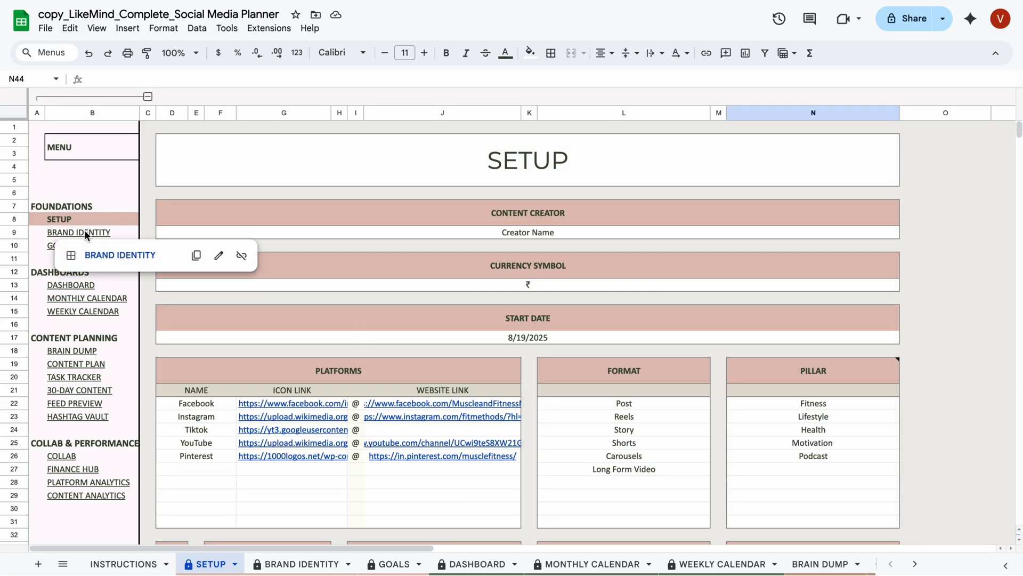
click(107, 254)
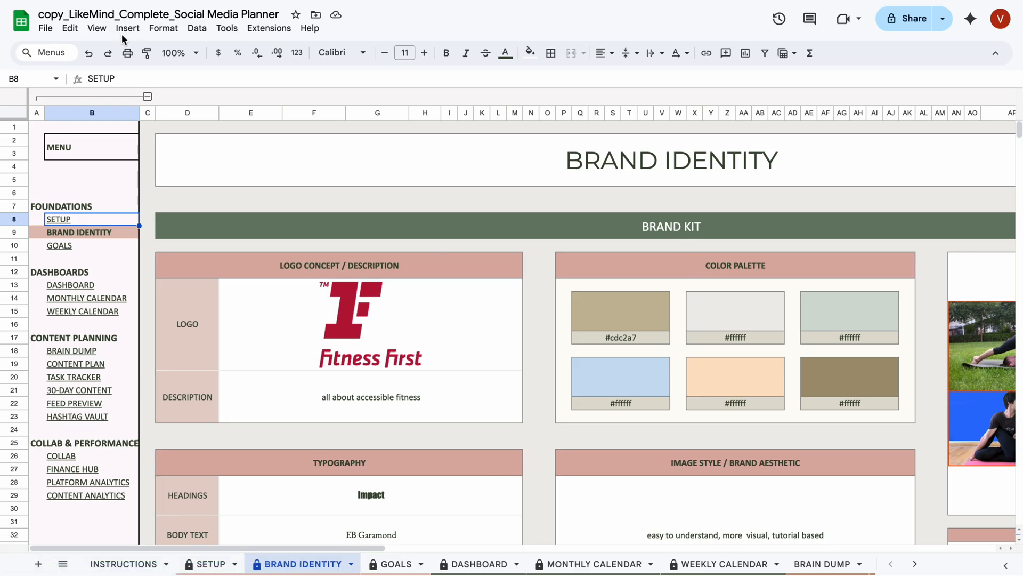
click(97, 28)
mouse_move(160, 171)
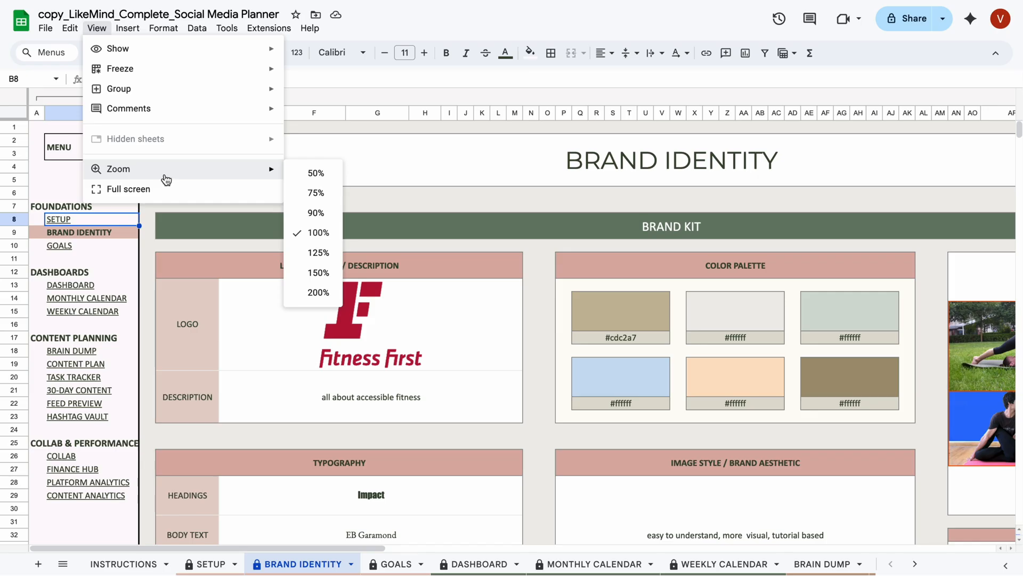
click(314, 214)
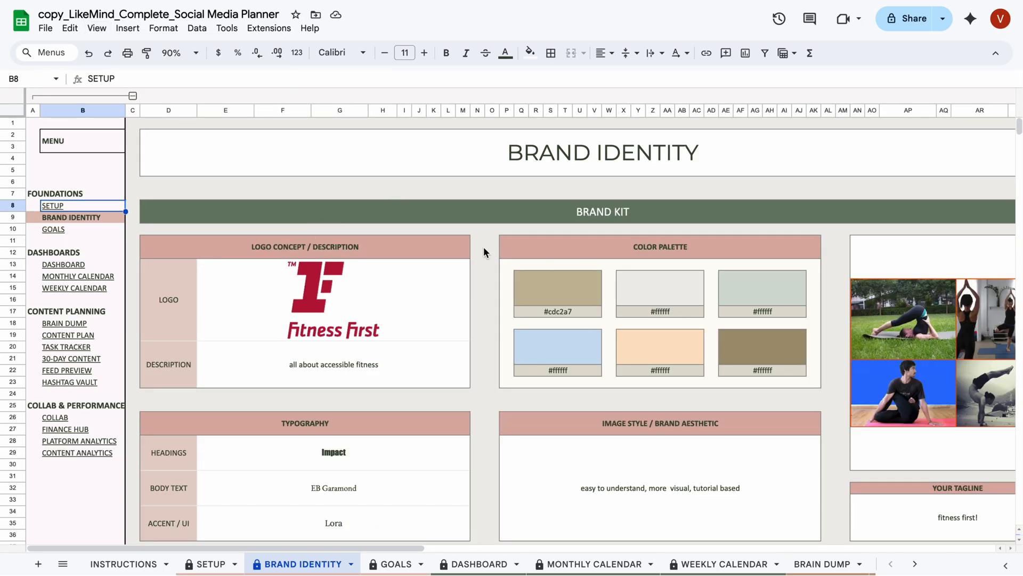
Examine the upload and Google Images sources for inserting an in-cell image in the Logo cell, without inserting one.
click(373, 290)
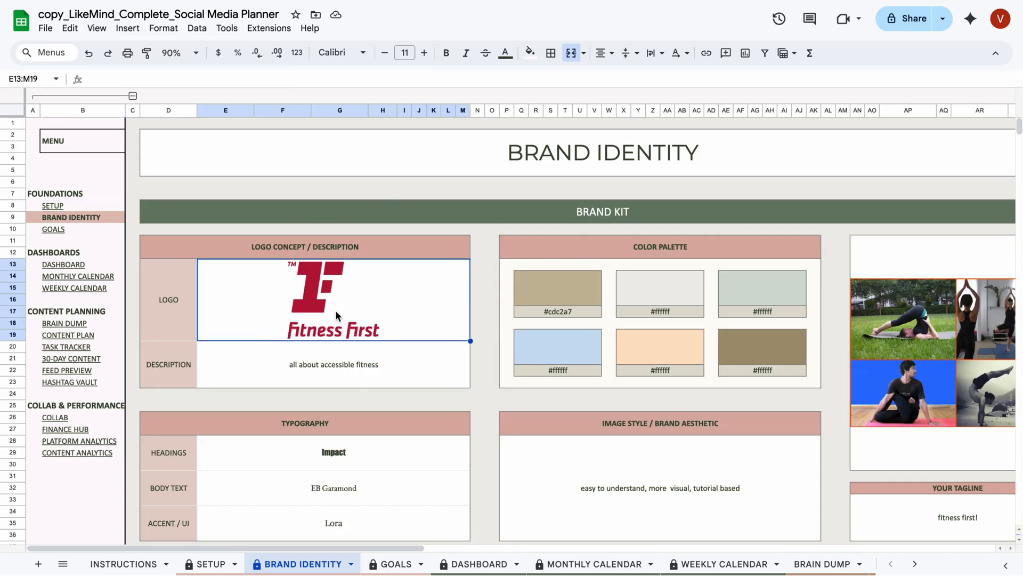
click(128, 29)
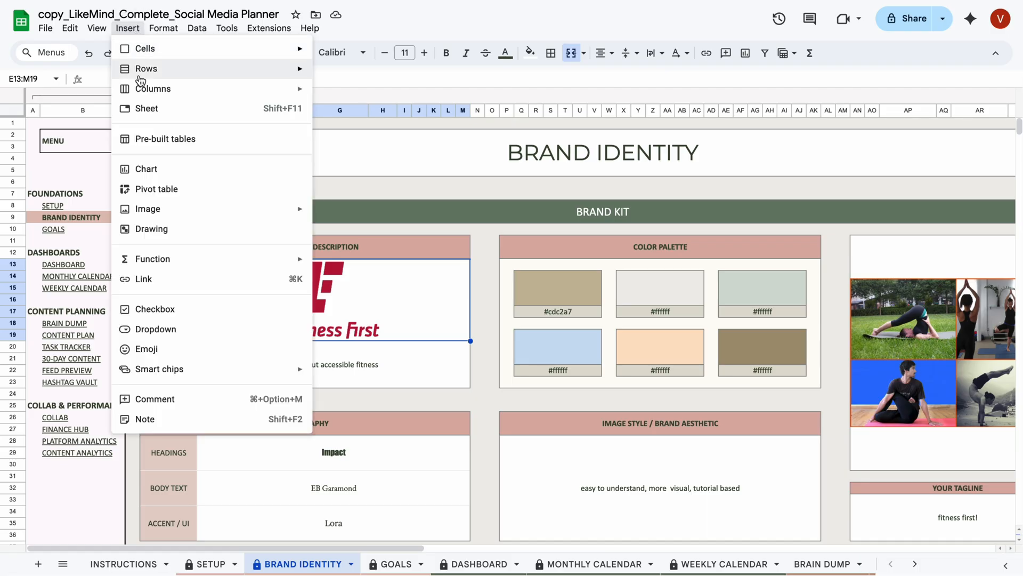
mouse_move(203, 212)
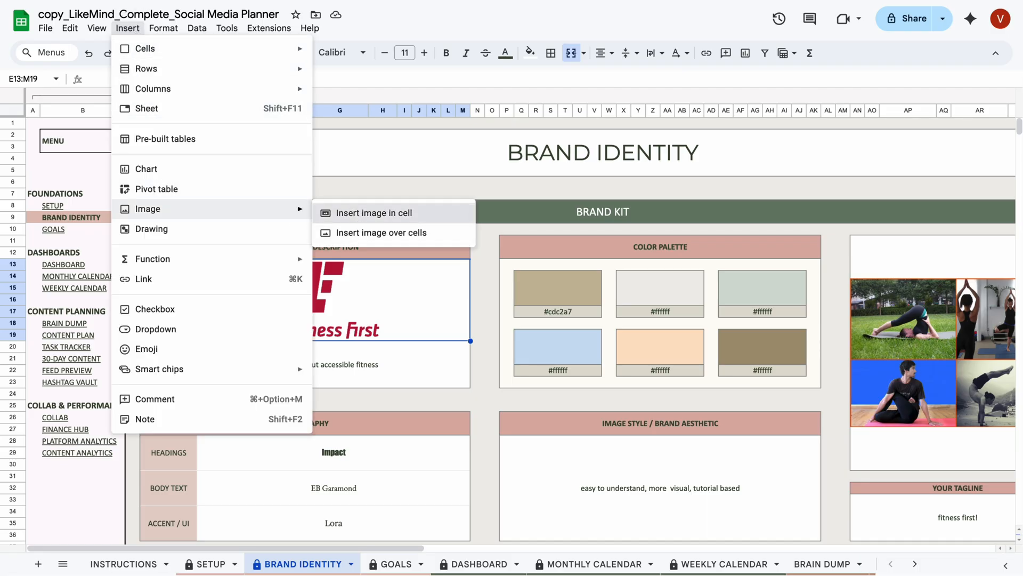
click(356, 219)
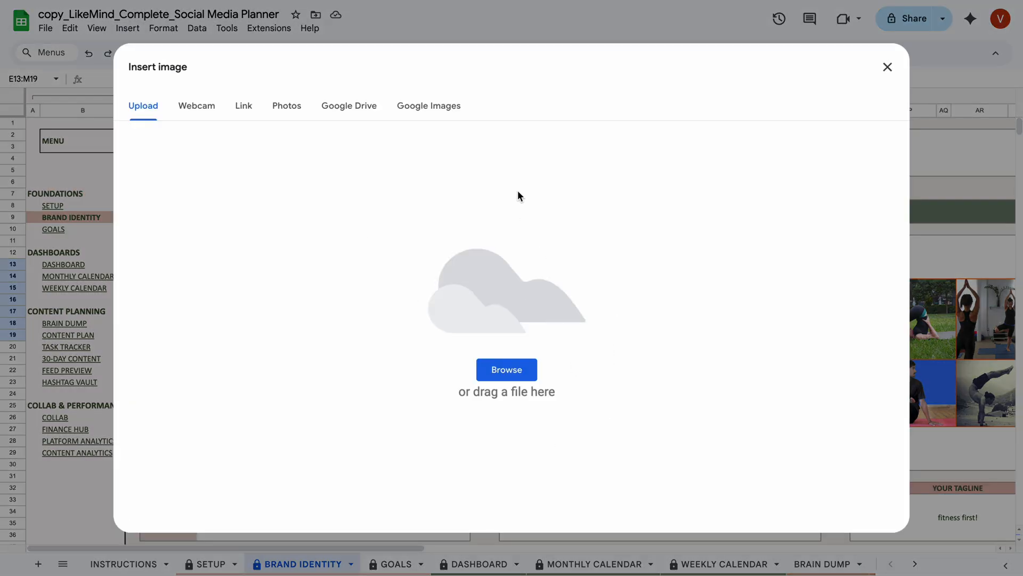
click(427, 107)
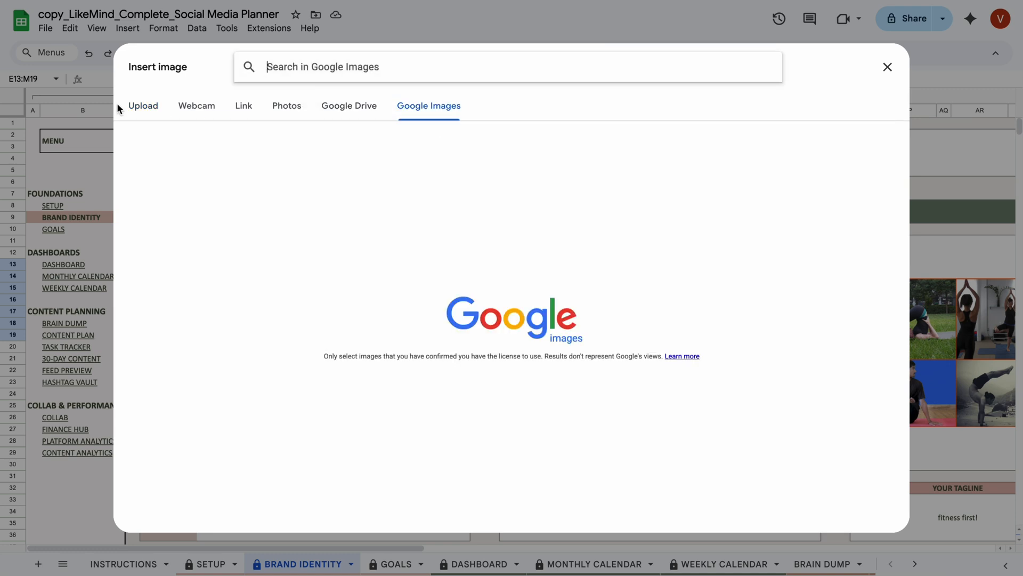
click(887, 68)
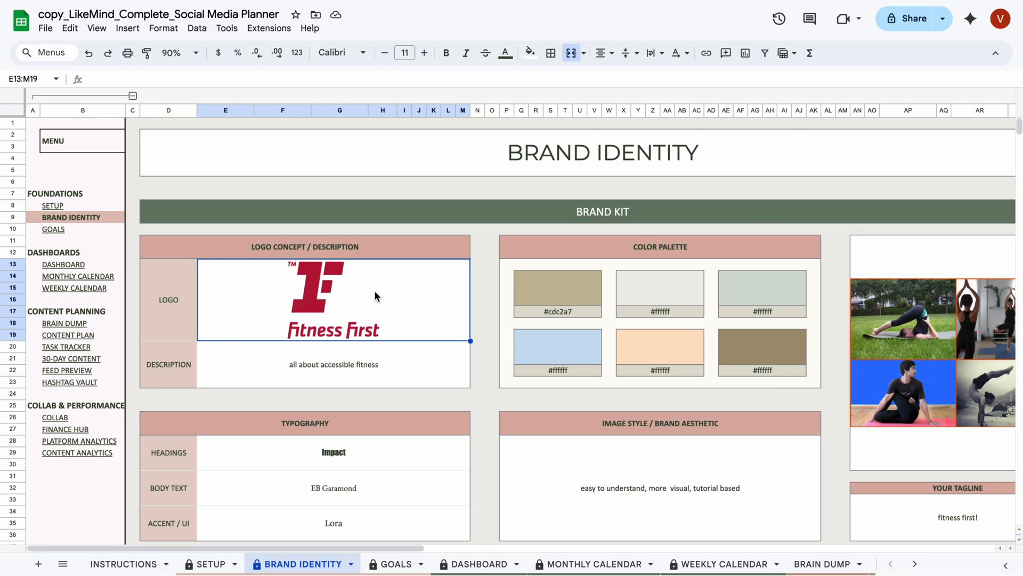
Review the logo description and the first Color Palette swatch with its hex code cell.
click(299, 378)
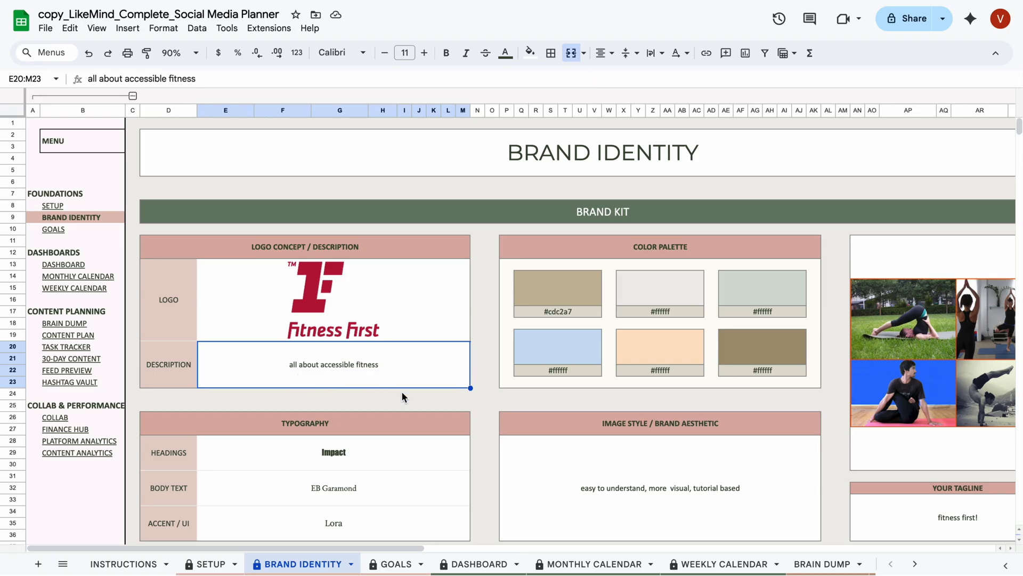
scroll(401, 391, down, 1)
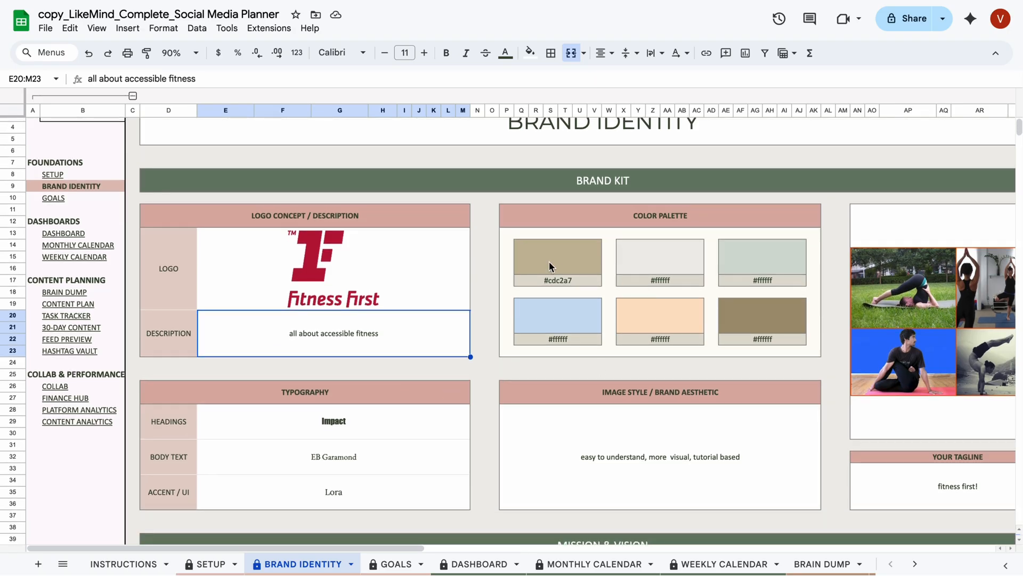
click(549, 262)
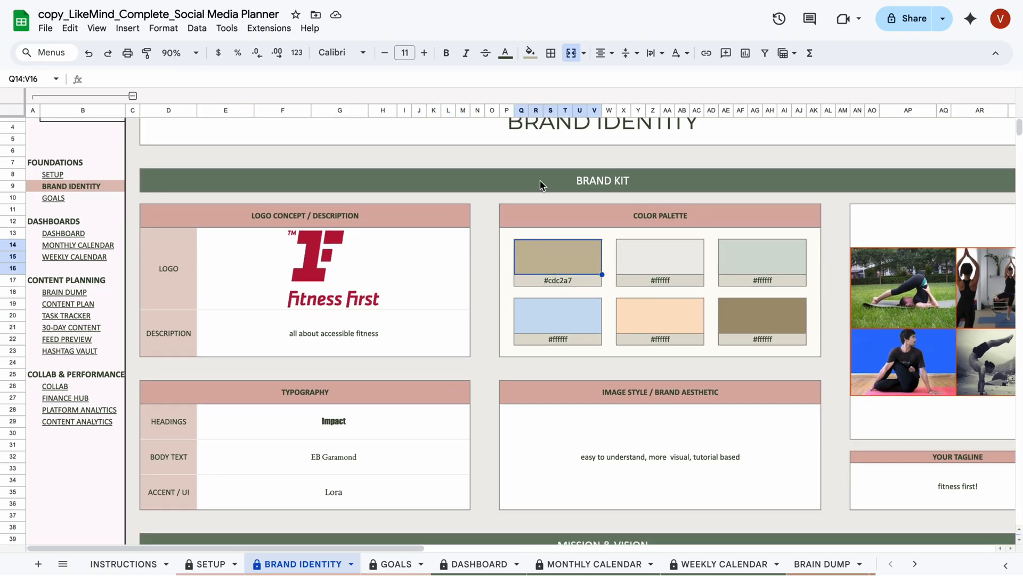
click(548, 281)
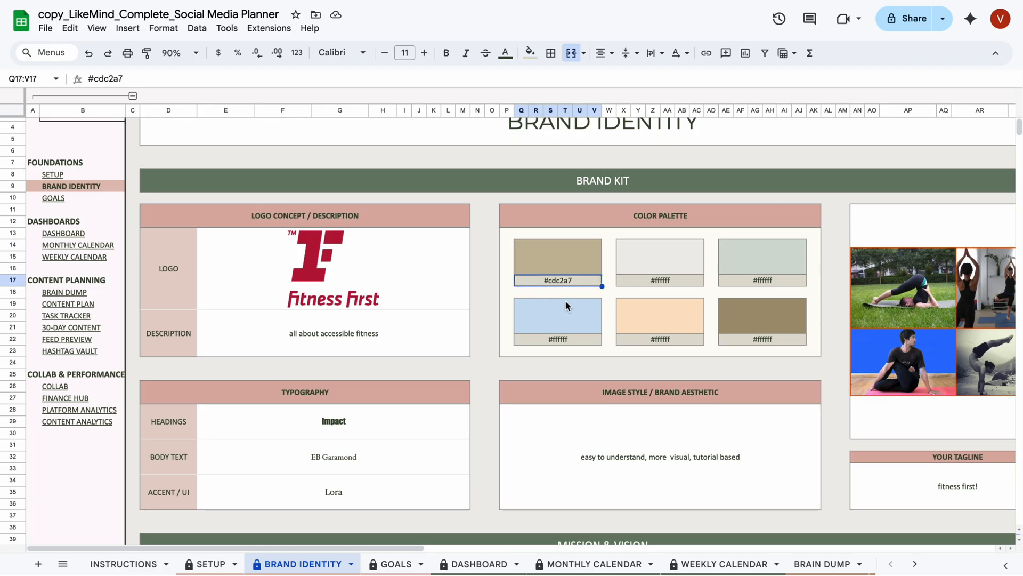
Fill the first Color Palette swatch with the custom dark brown #615028.
click(560, 258)
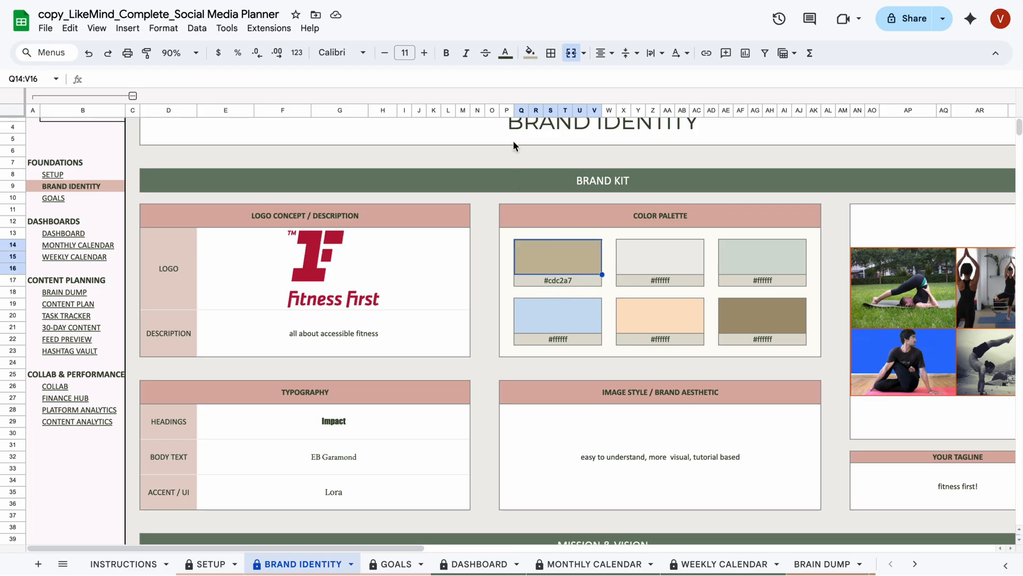
click(530, 54)
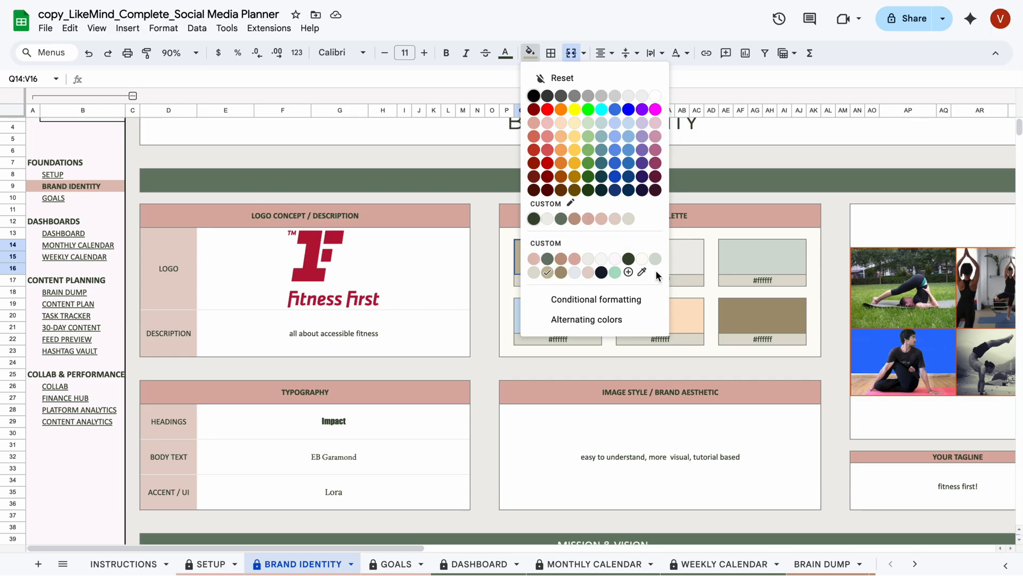
click(629, 272)
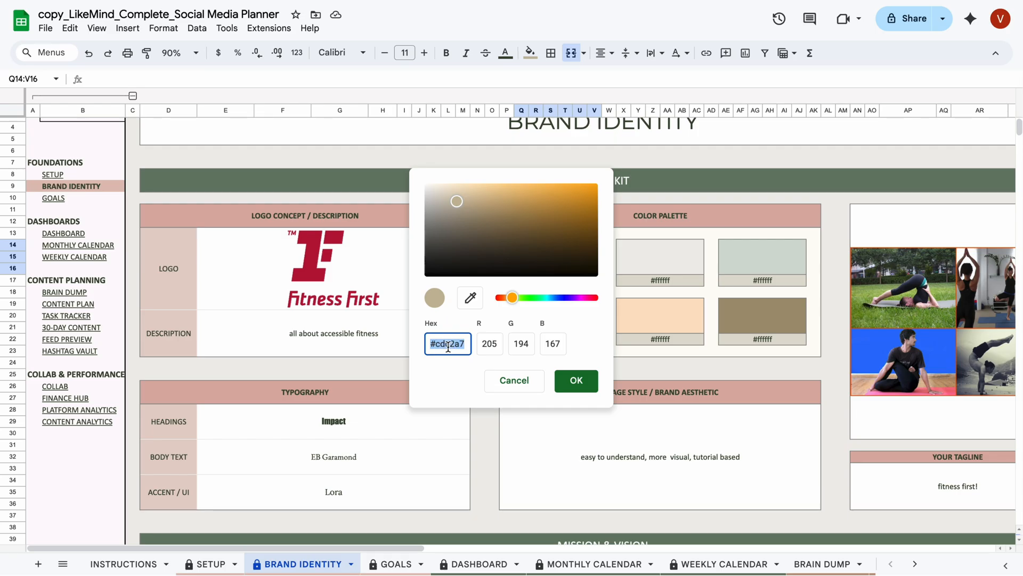
drag(455, 198, 527, 241)
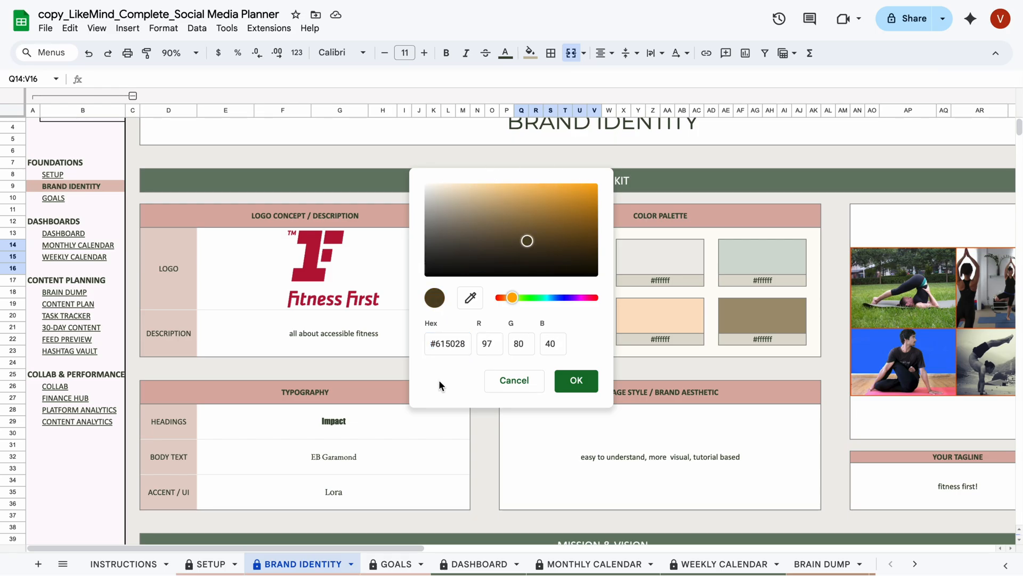
click(470, 297)
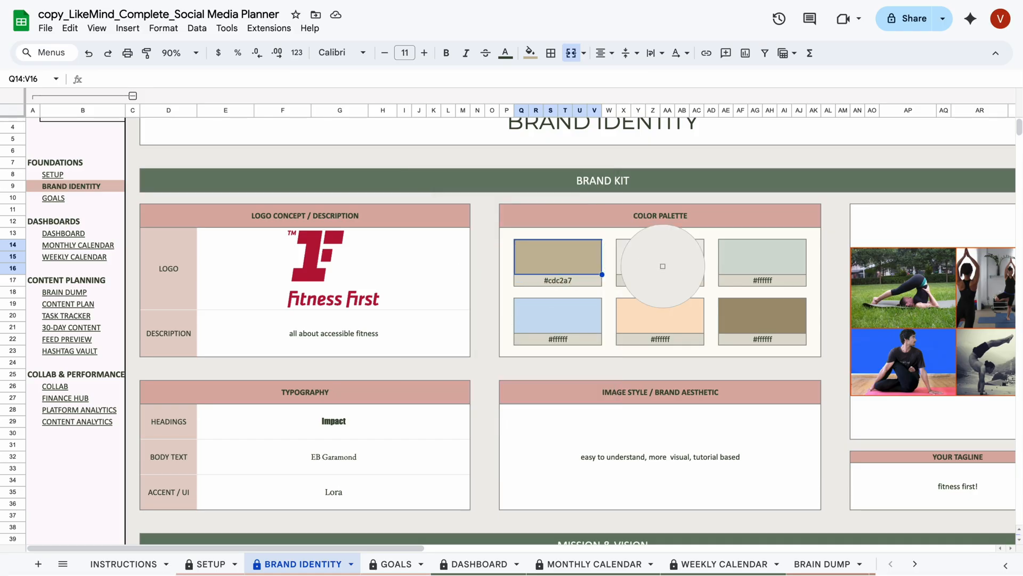
key(Escape)
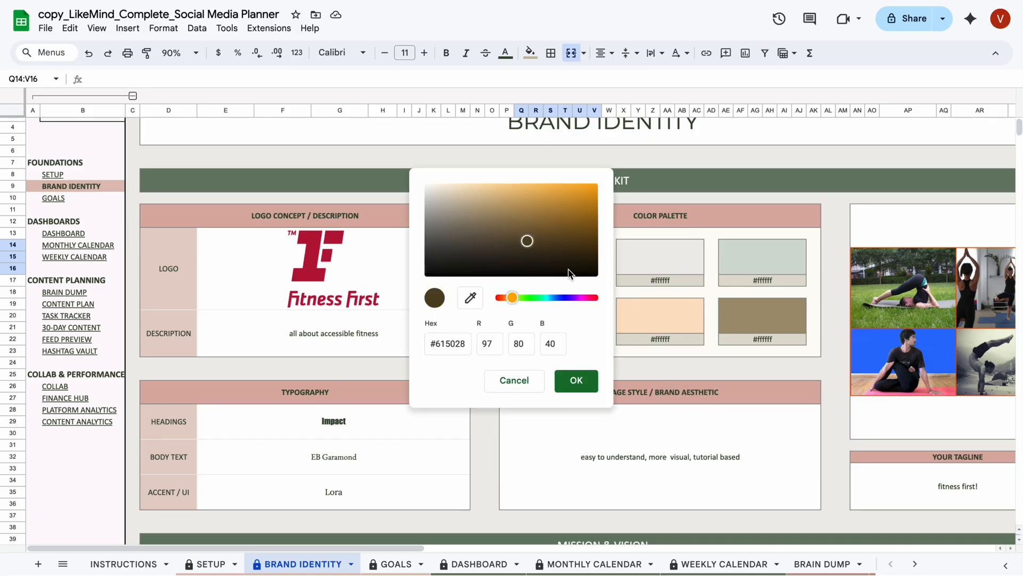
click(577, 381)
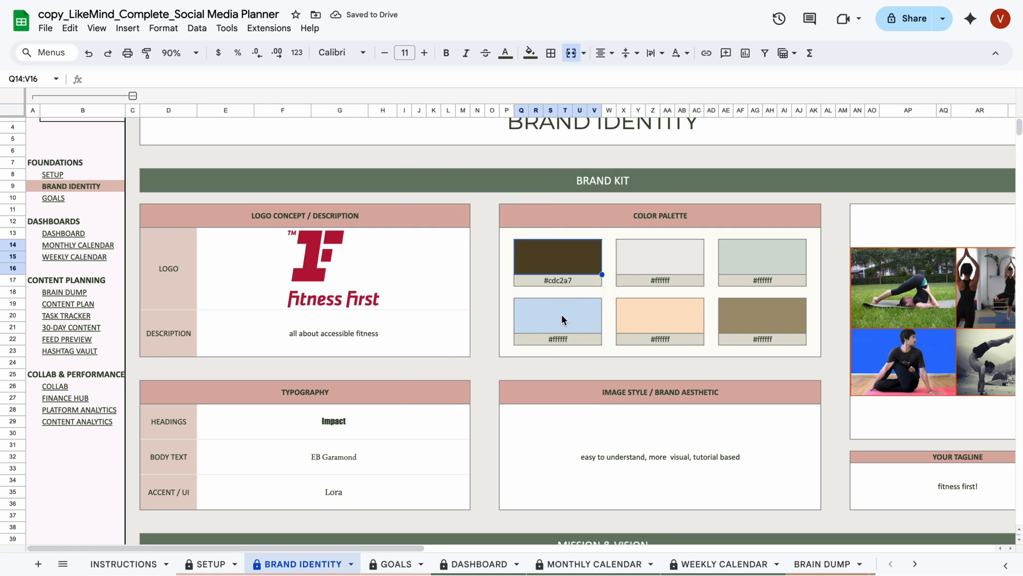
Review the other Color Palette swatches and the Image Style / Brand Aesthetic text.
click(544, 315)
click(667, 317)
click(678, 261)
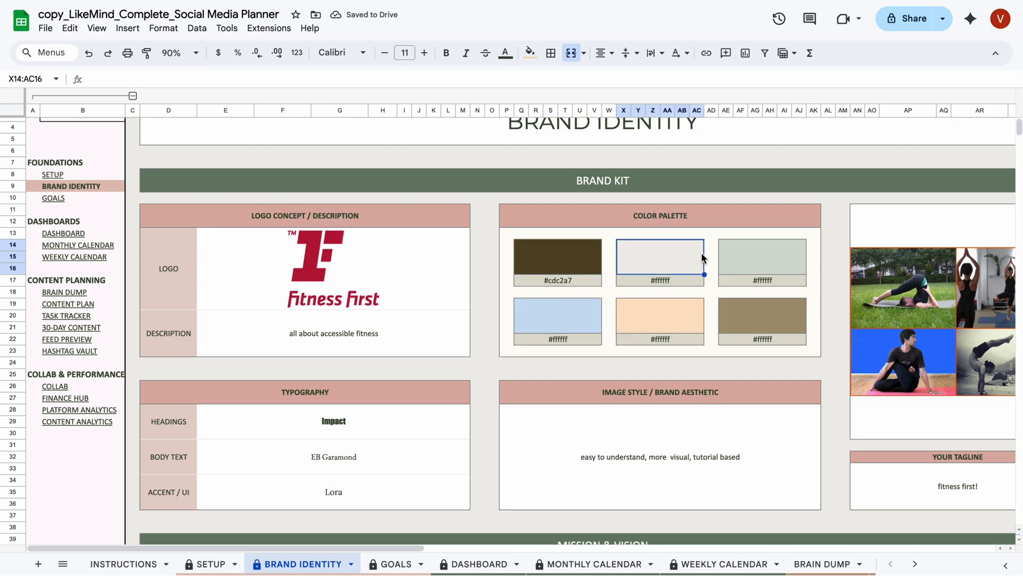
click(760, 260)
scroll(736, 440, down, 2)
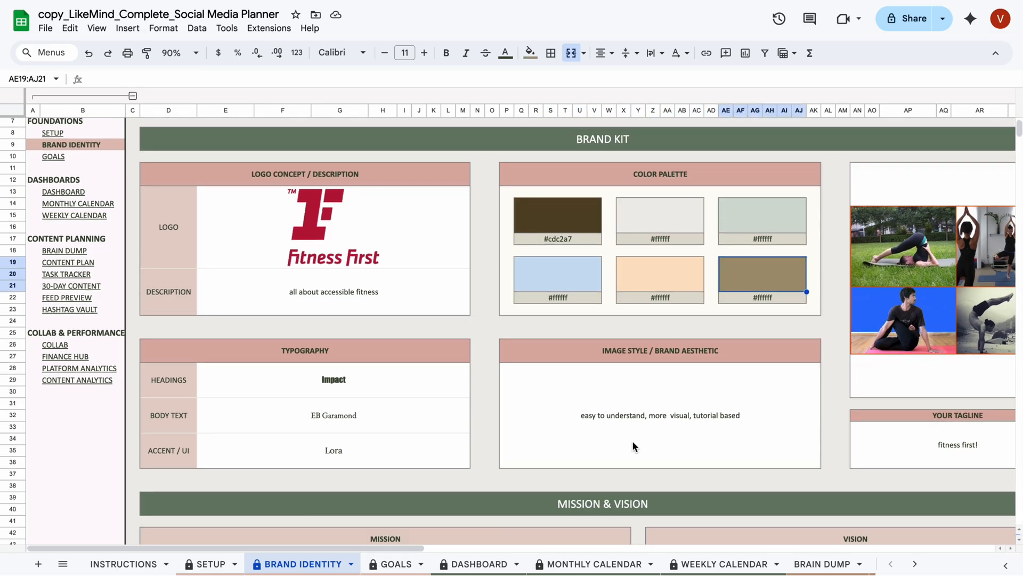
click(593, 441)
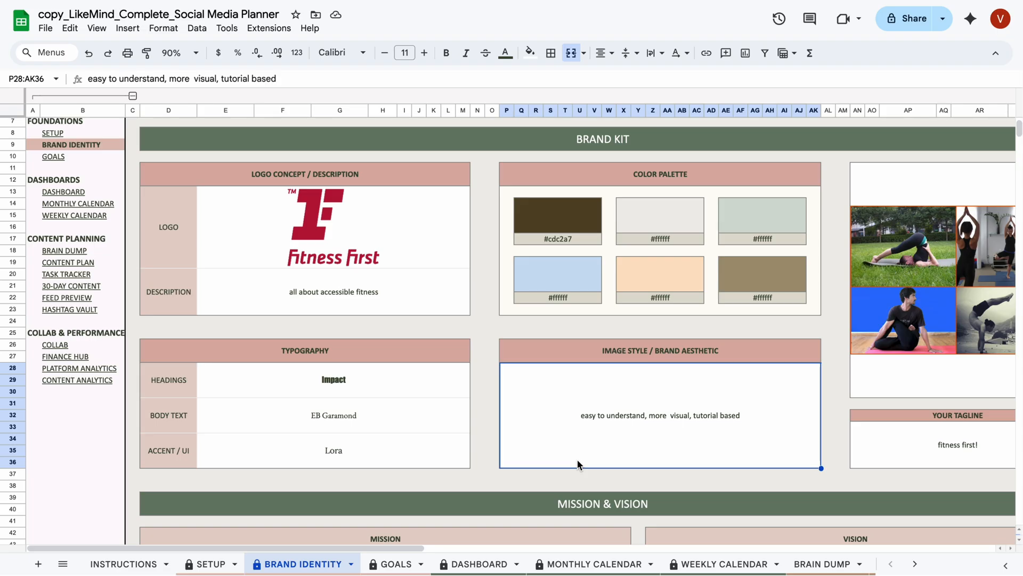
Browse the full font catalogue for the Typography Headings cell, keeping its current font.
click(350, 380)
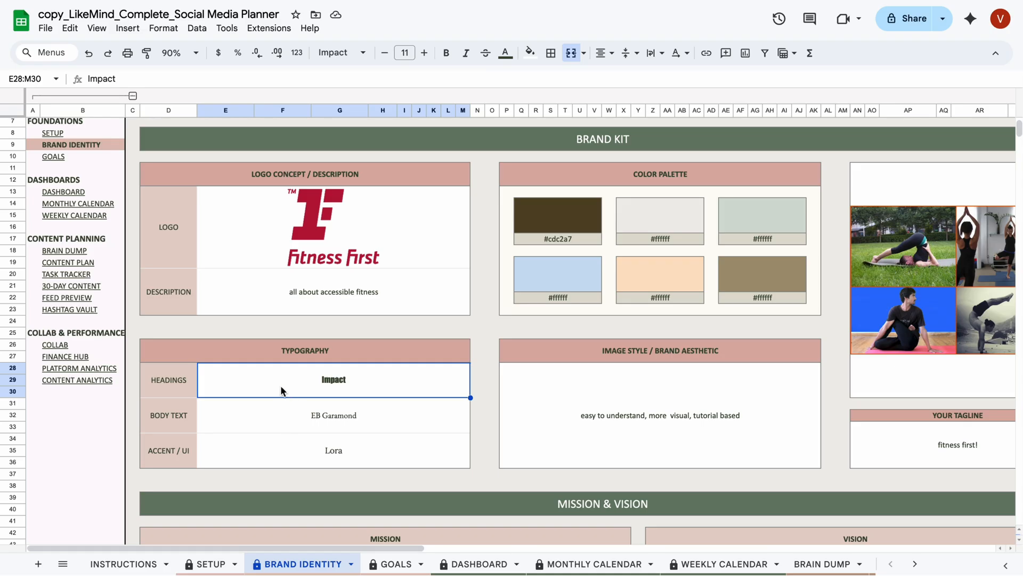
click(359, 53)
click(360, 77)
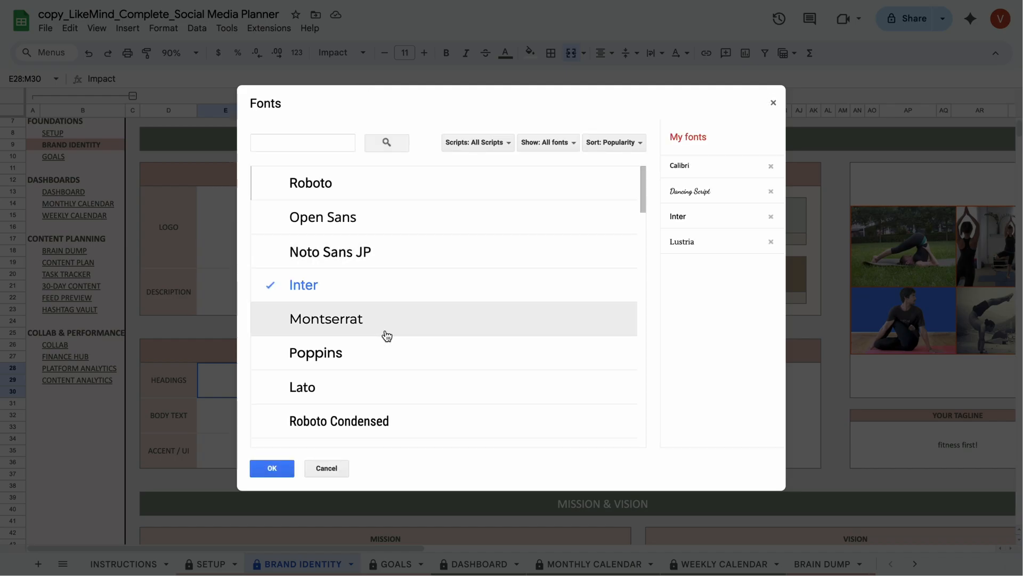
scroll(384, 335, down, 7)
scroll(387, 335, up, 7)
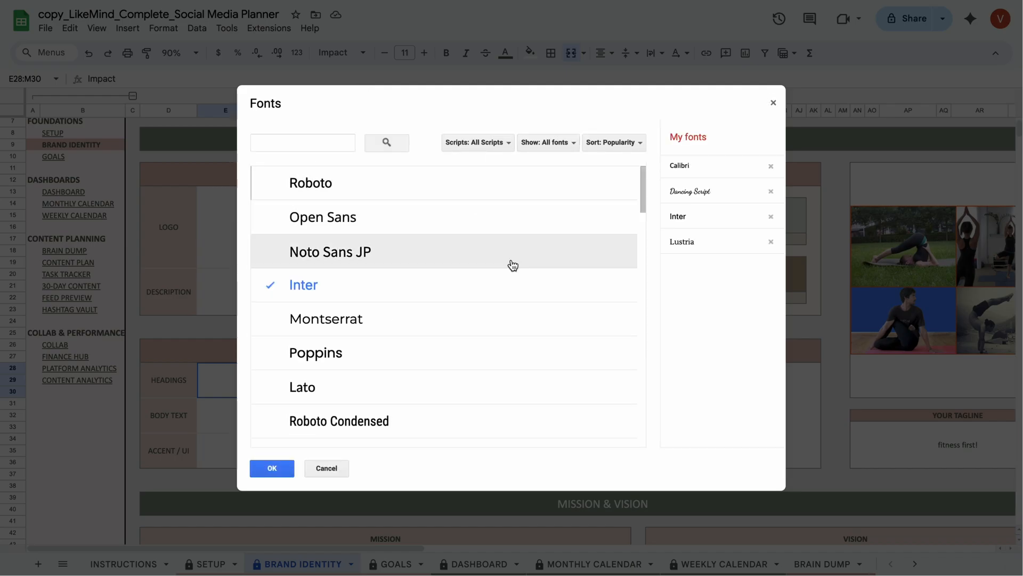
click(268, 467)
click(270, 468)
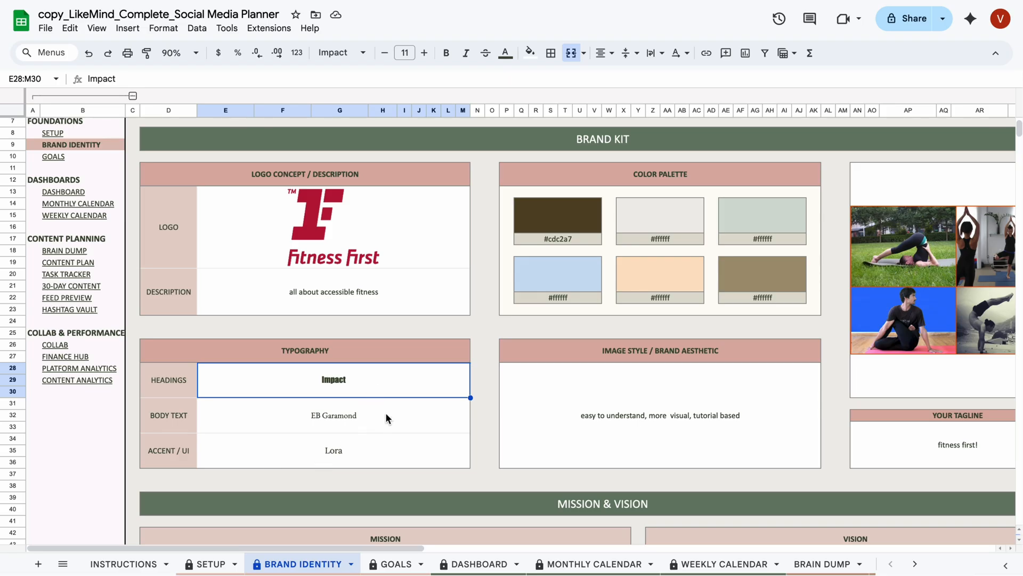
Review the Accent / UI font, the brand image collage and the tagline.
click(375, 453)
scroll(492, 493, down, 2)
drag(359, 543, 503, 543)
scroll(535, 437, up, 4)
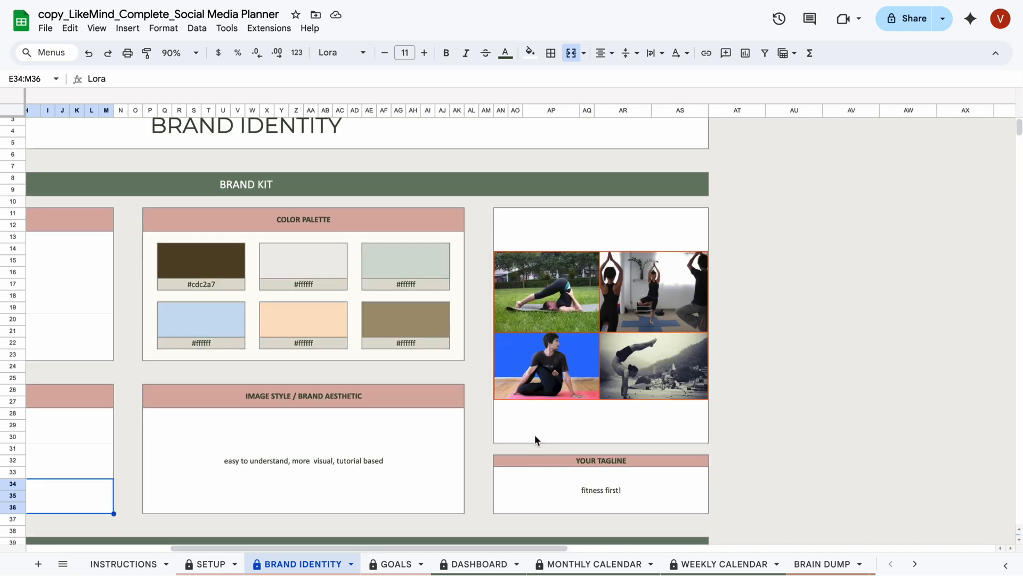
click(626, 331)
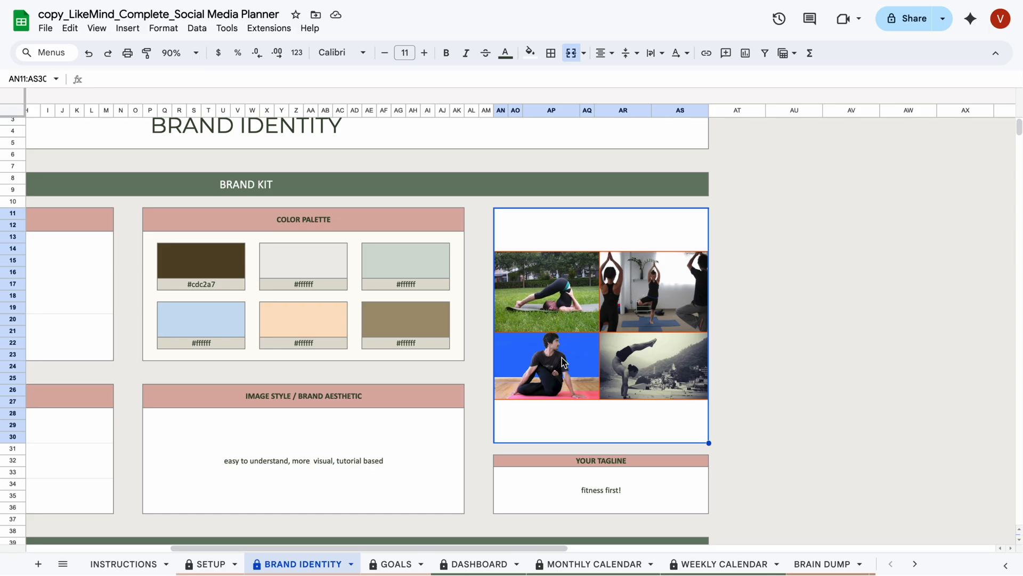
scroll(564, 363, down, 3)
click(590, 322)
Review the Mission and Vision statements.
drag(480, 548, 383, 544)
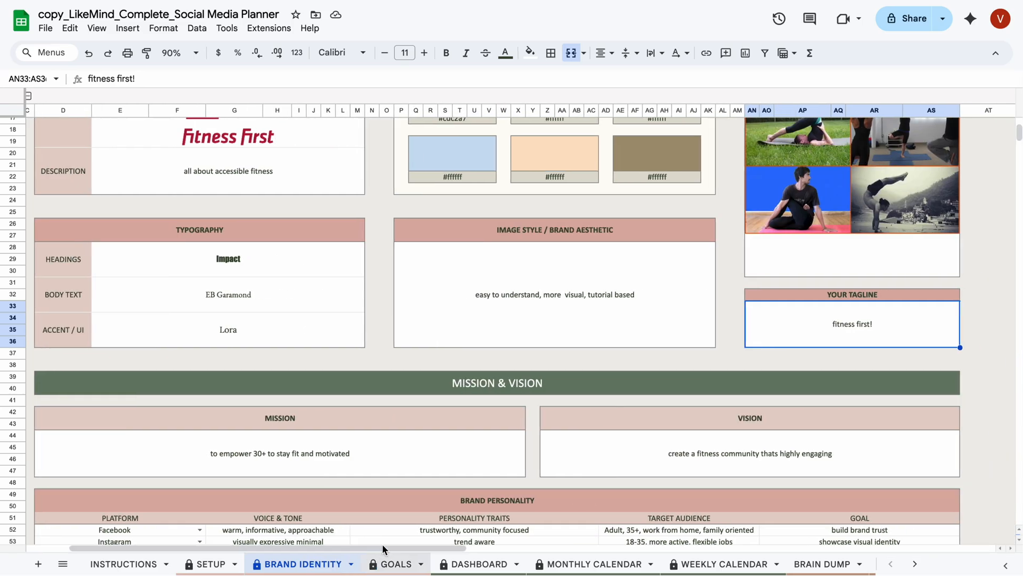
scroll(404, 464, down, 3)
click(309, 397)
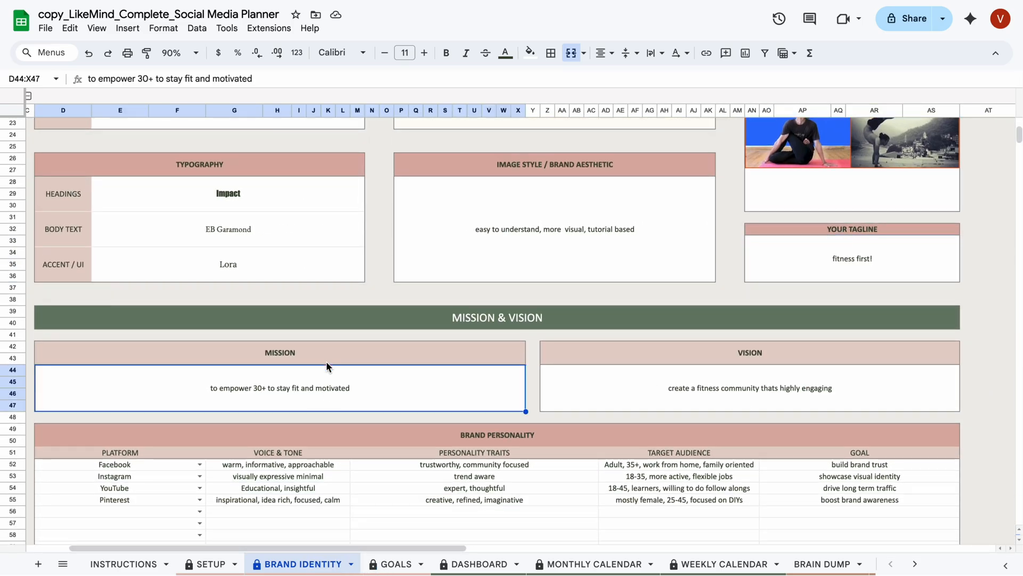
click(730, 399)
scroll(547, 445, down, 4)
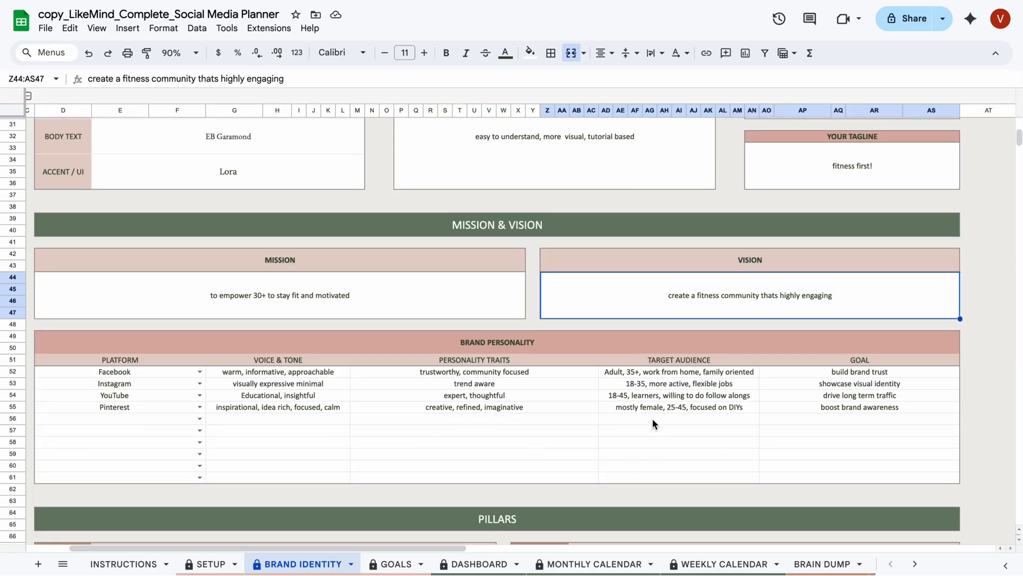
Set the platform in the first empty Brand Personality row to Tiktok.
drag(151, 442, 141, 372)
click(110, 420)
click(199, 419)
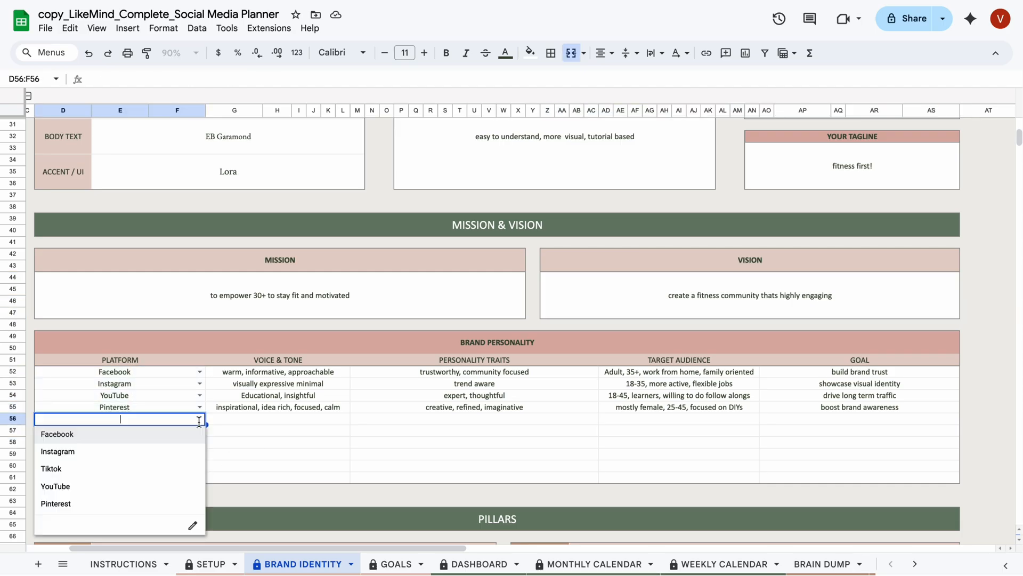
click(66, 470)
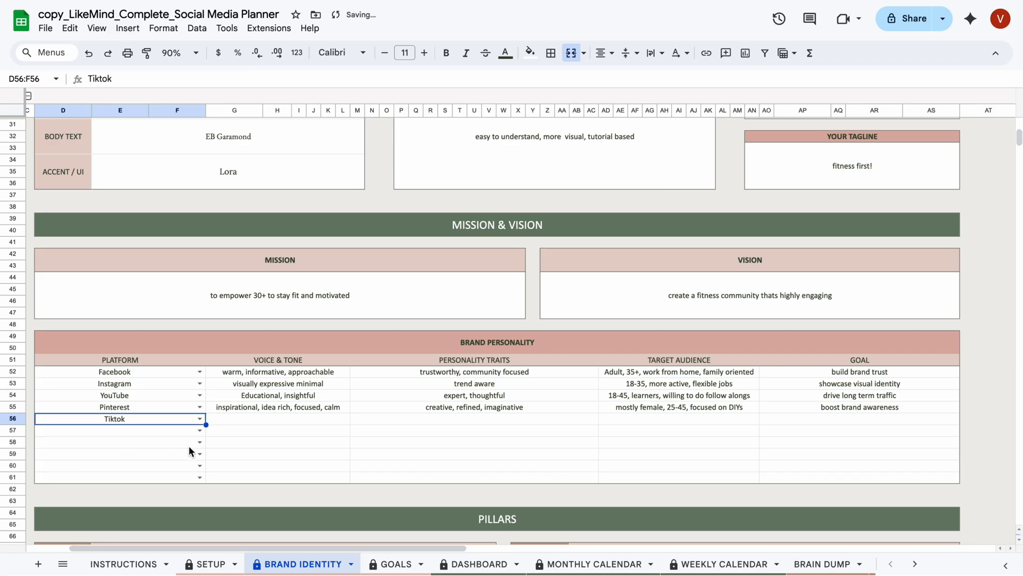
Review the available platform options and the voice, traits, audience and goal entries in the Brand Personality table.
click(199, 419)
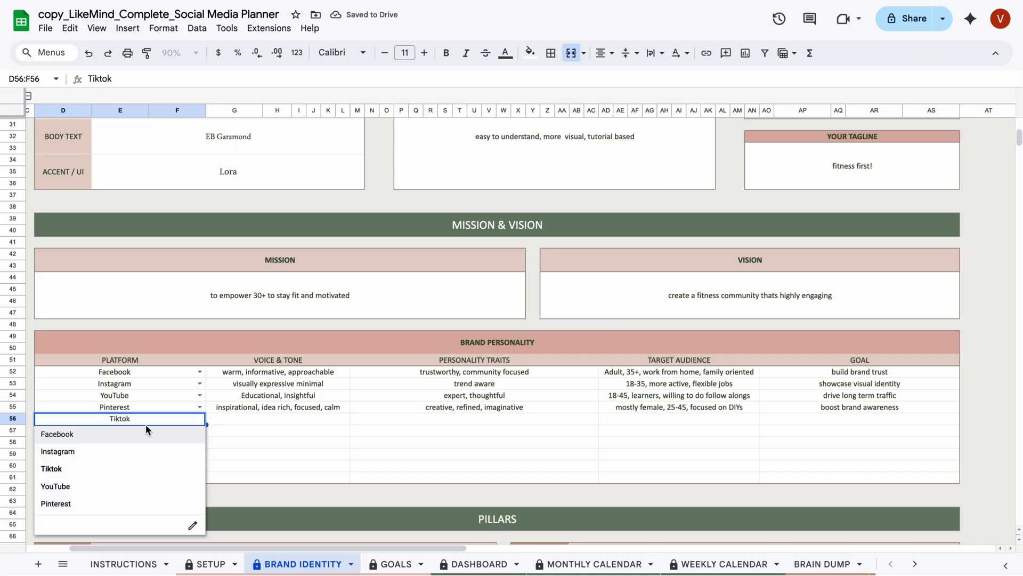
click(258, 446)
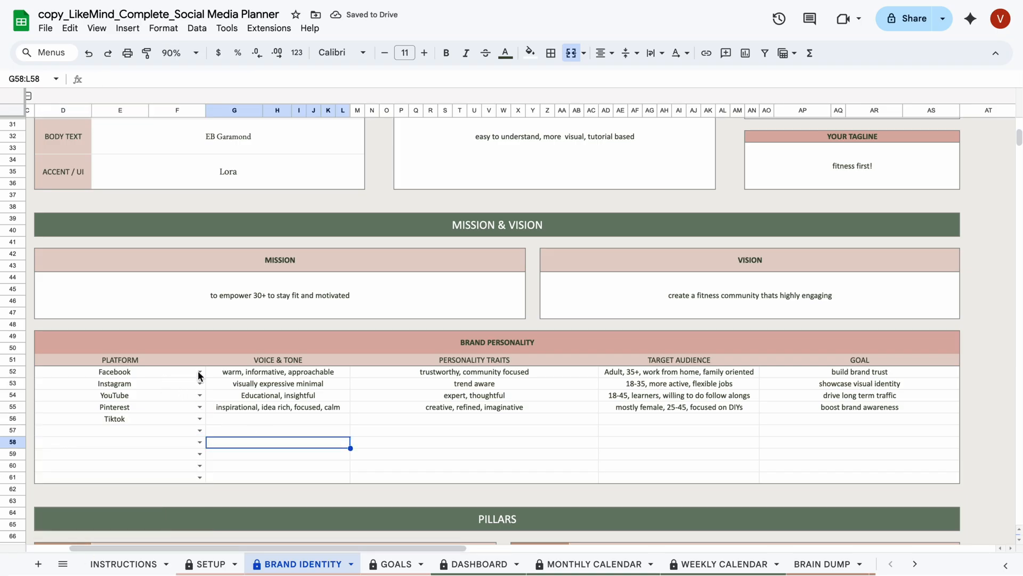
click(268, 374)
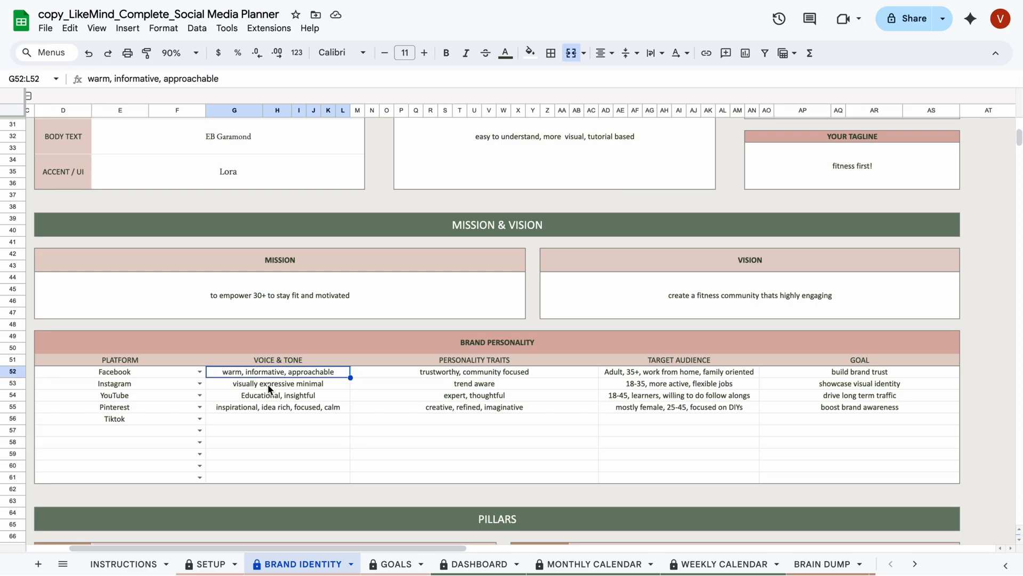
drag(897, 421, 302, 377)
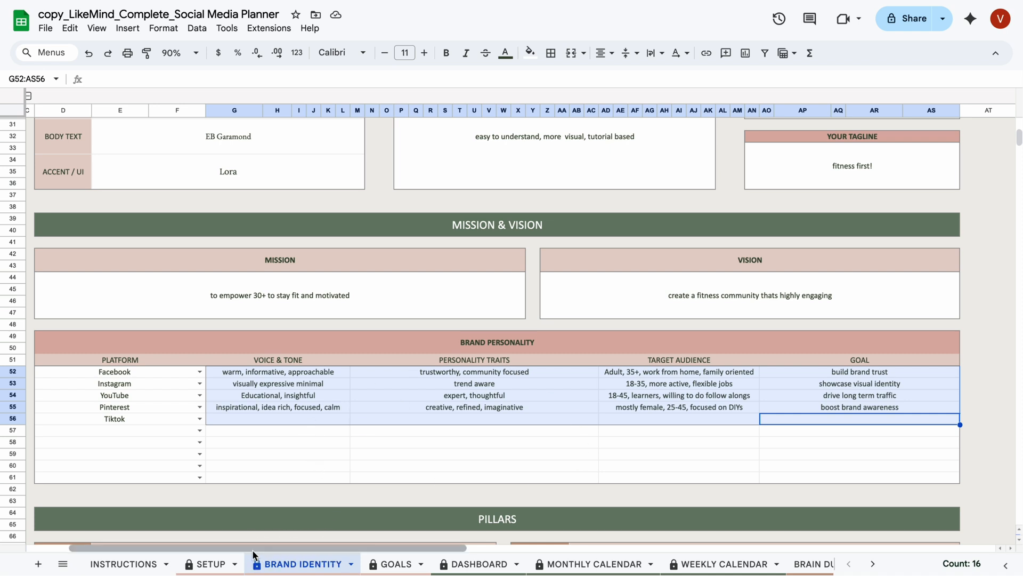
Review the descriptions of Pillar 1 and Pillar 2 in the Pillars section.
drag(253, 548, 211, 548)
scroll(467, 495, down, 5)
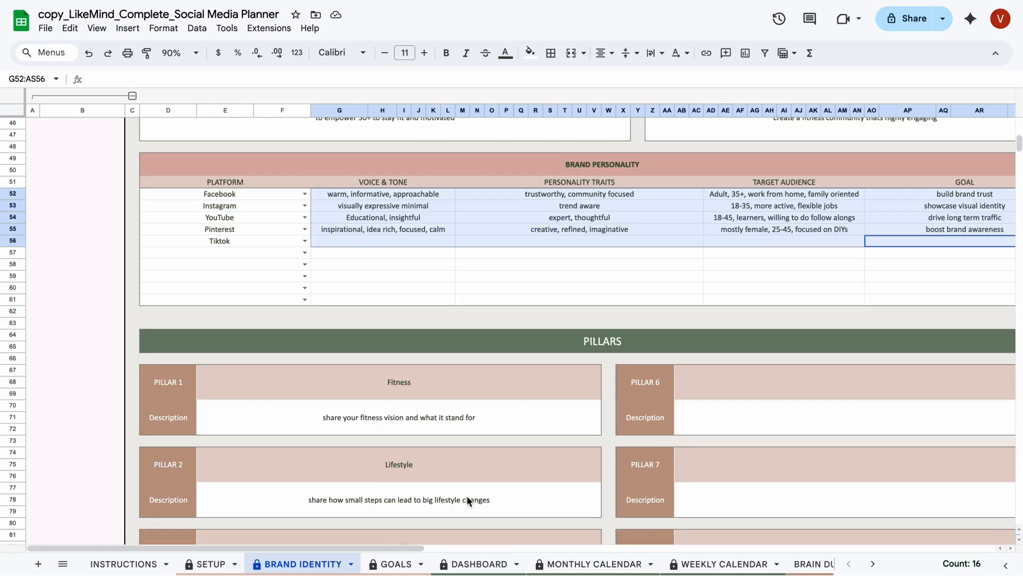
scroll(467, 499, down, 1)
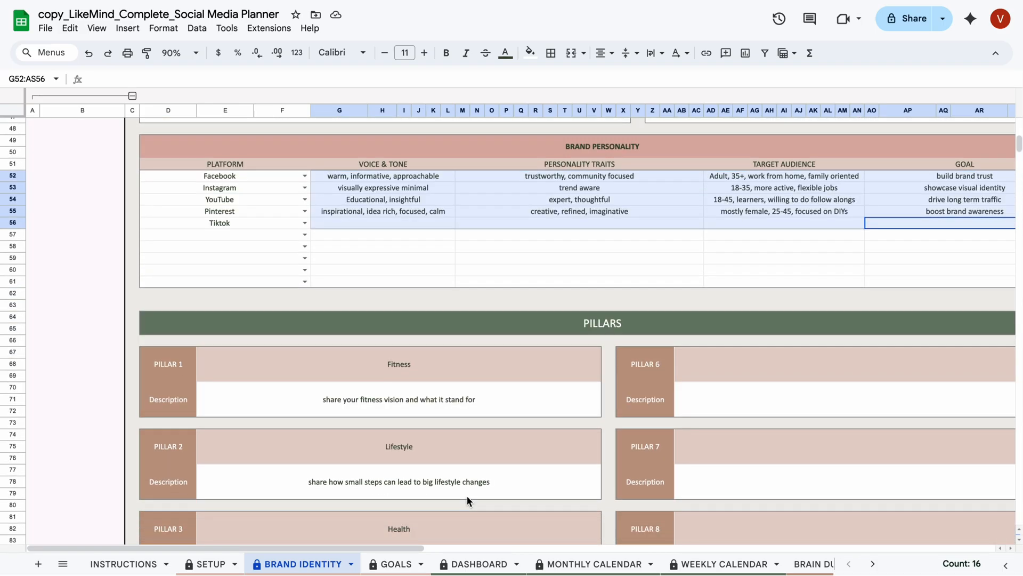
click(381, 401)
scroll(443, 487, down, 3)
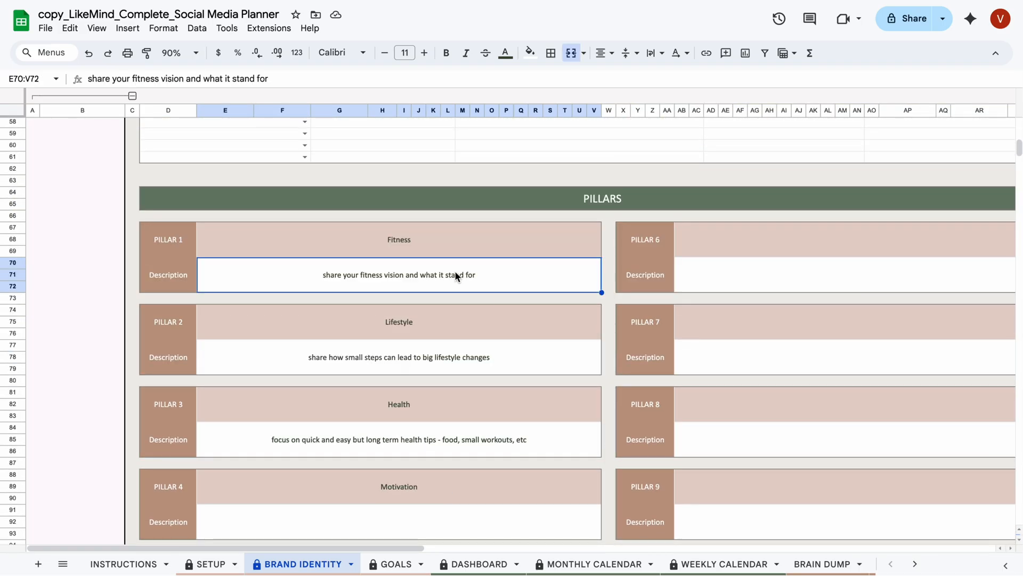
click(392, 360)
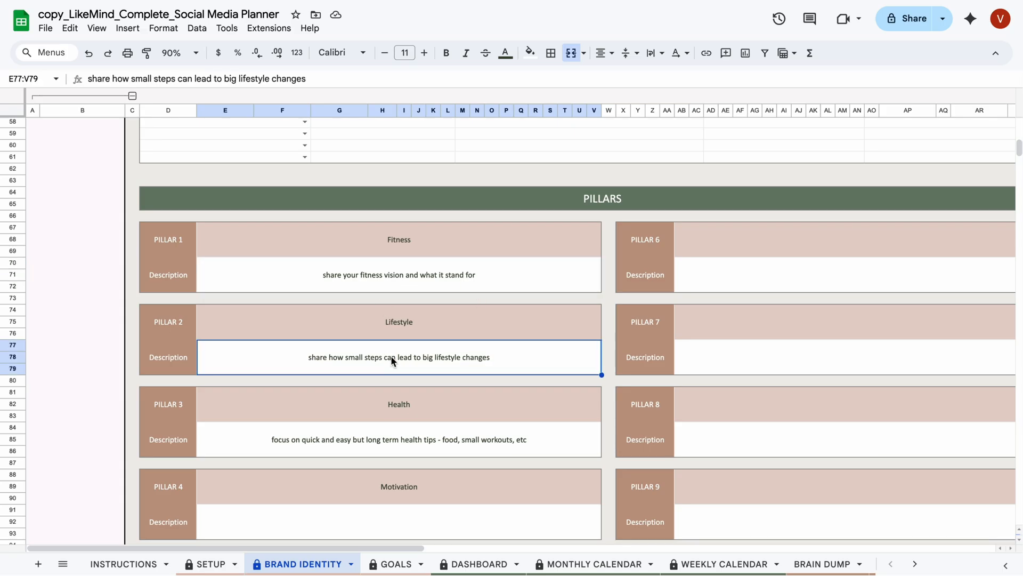
scroll(417, 445, down, 2)
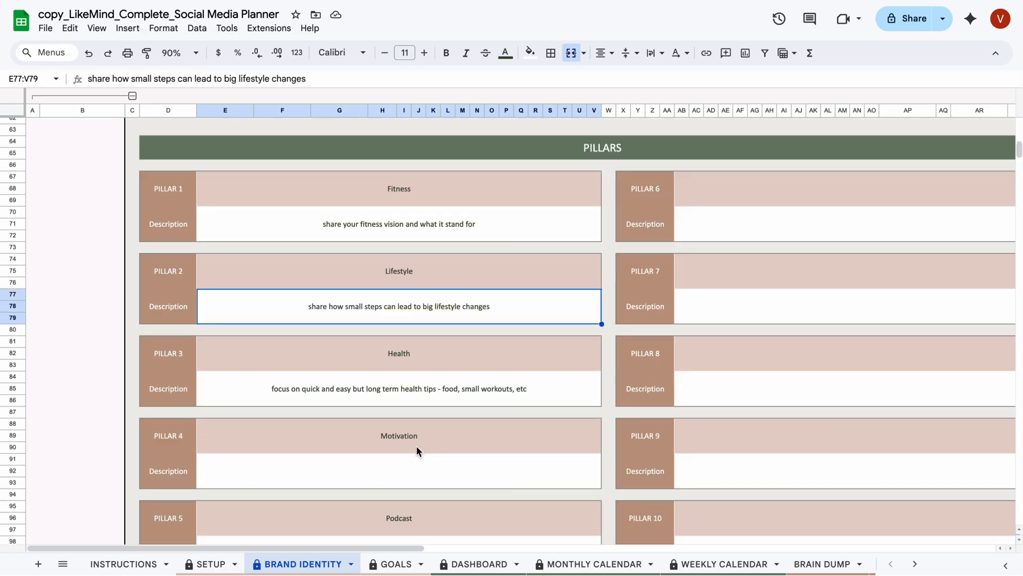
Check the cell contents behind the pillar names, from Pillar 5 up to Pillar 1.
click(408, 494)
click(401, 415)
click(404, 339)
click(409, 251)
click(419, 181)
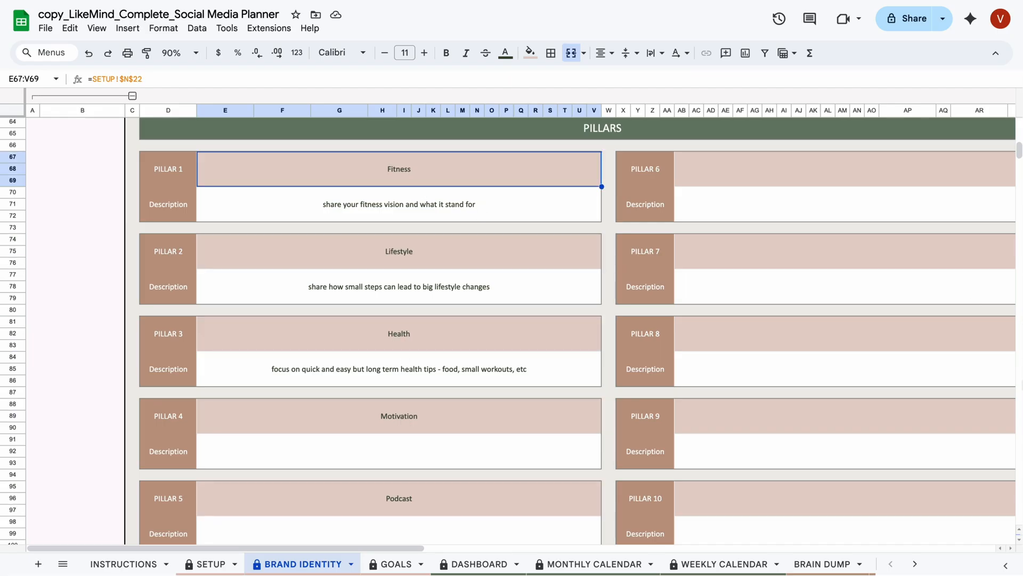
Go to the Setup sheet and examine the Pillar header's note and its list of entries.
drag(1019, 155, 1018, 132)
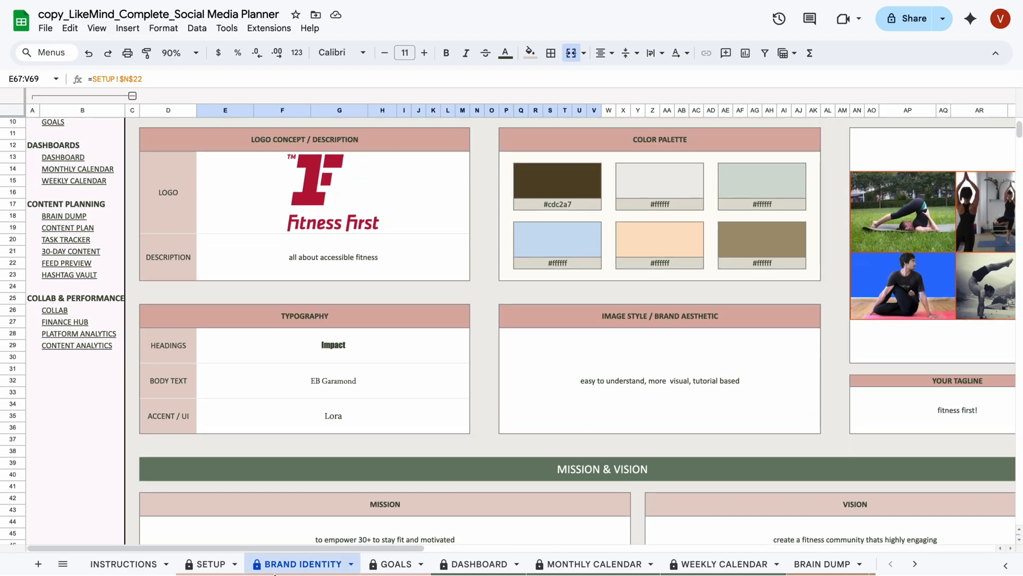
click(195, 566)
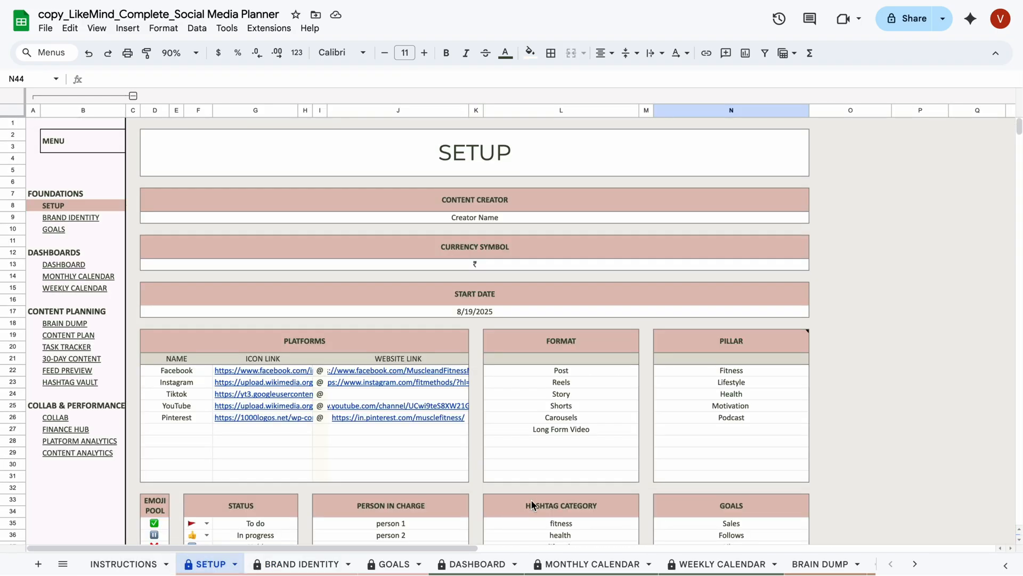
scroll(561, 491, down, 1)
click(731, 318)
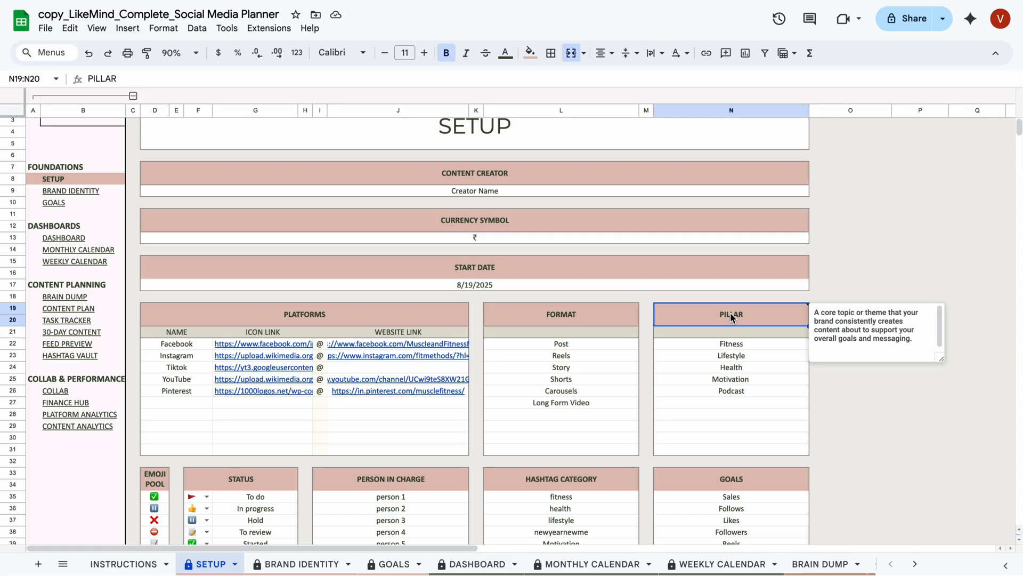
drag(736, 412, 722, 343)
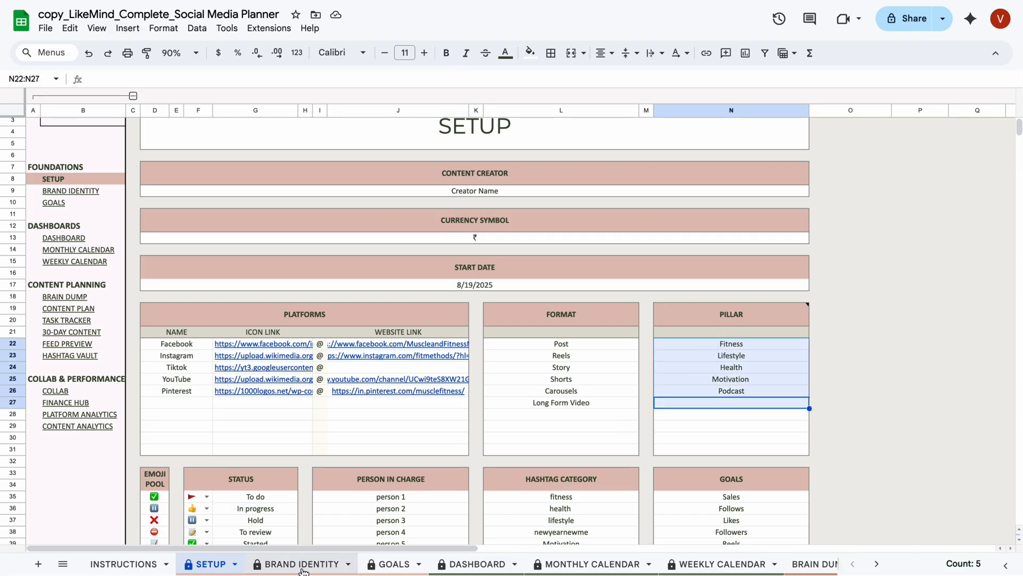
Return to the Brand Identity sheet and check the Pillar 6 name cell and the pillar descriptions.
click(299, 564)
scroll(320, 527, down, 15)
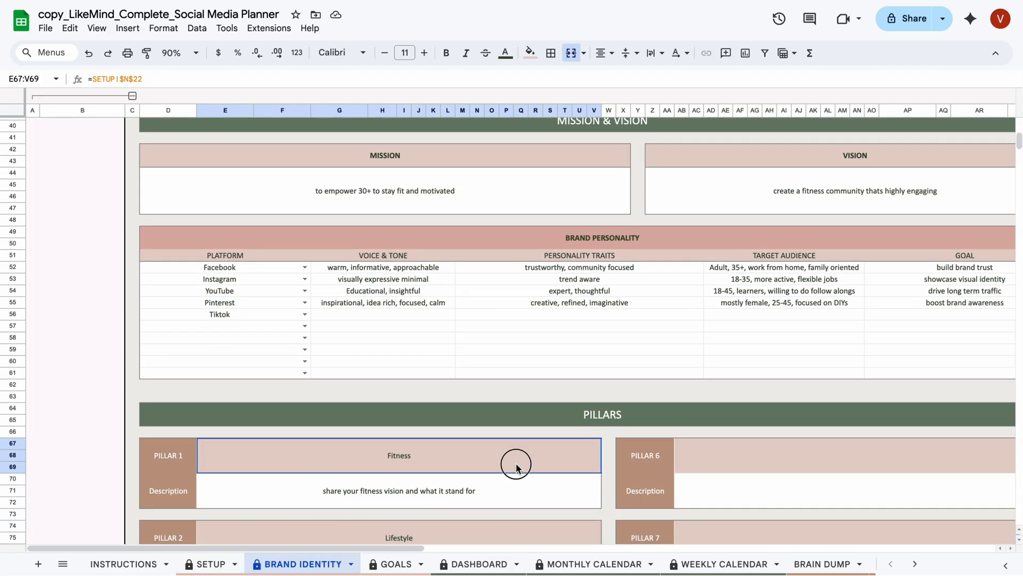
click(723, 454)
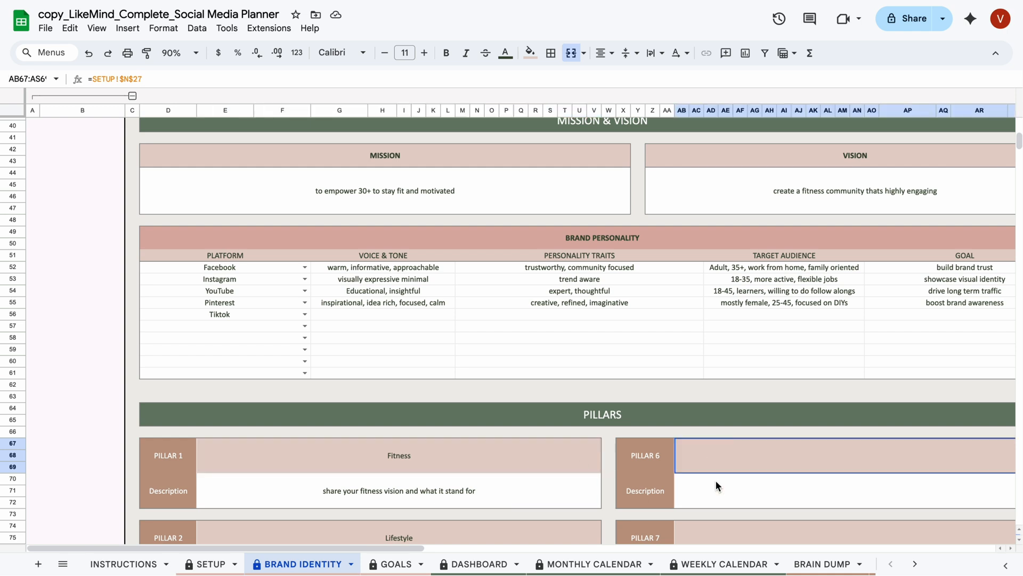
scroll(716, 479, down, 5)
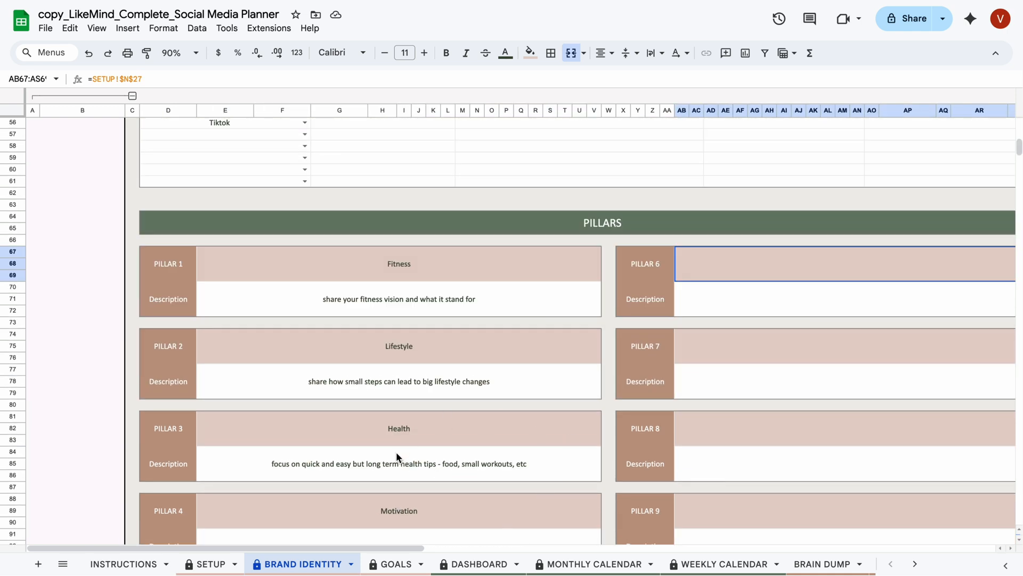
On the Goals sheet, set the chart's platform to Facebook and its goal to Sales.
click(393, 568)
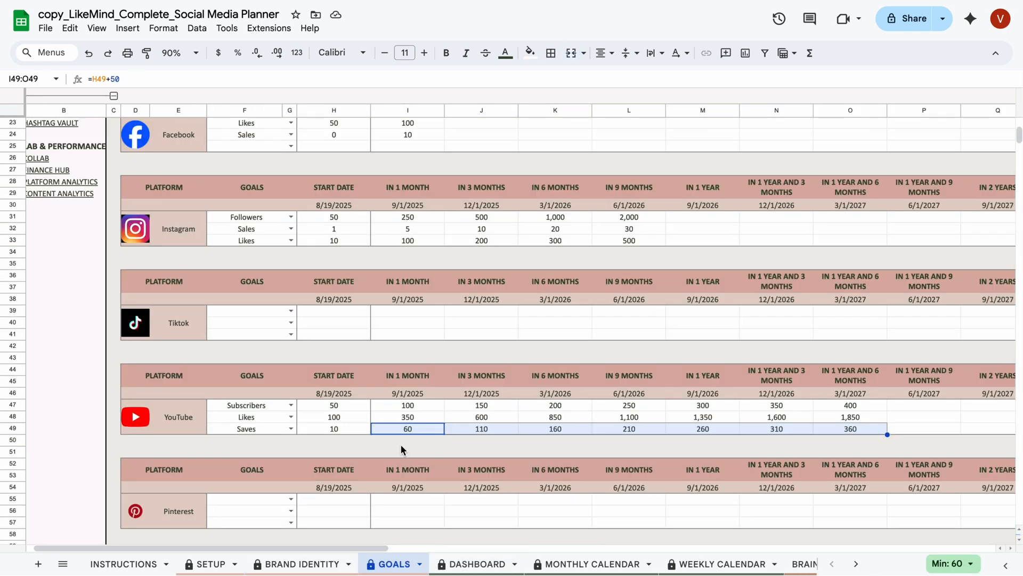
scroll(396, 429, up, 5)
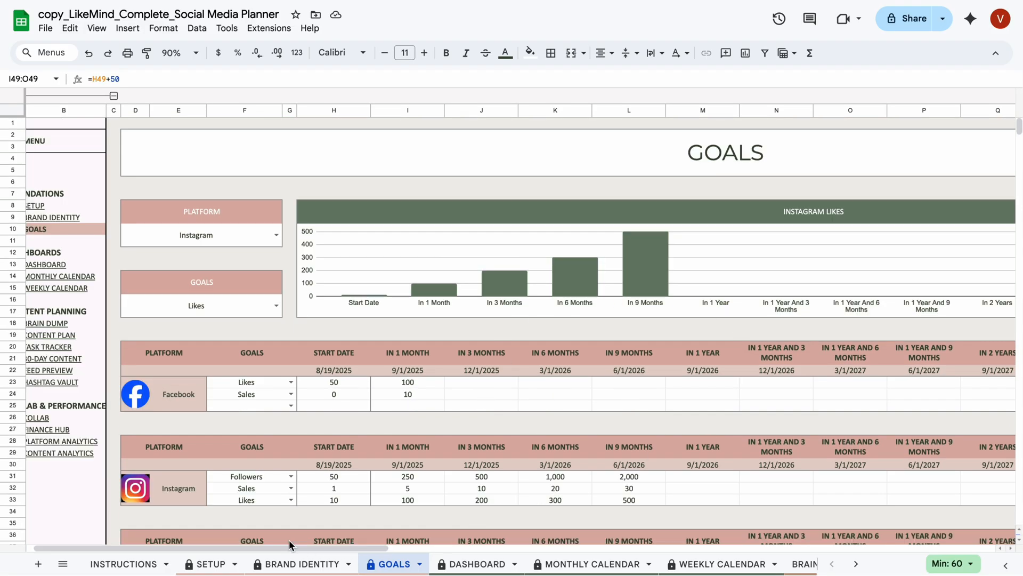
drag(287, 545, 280, 545)
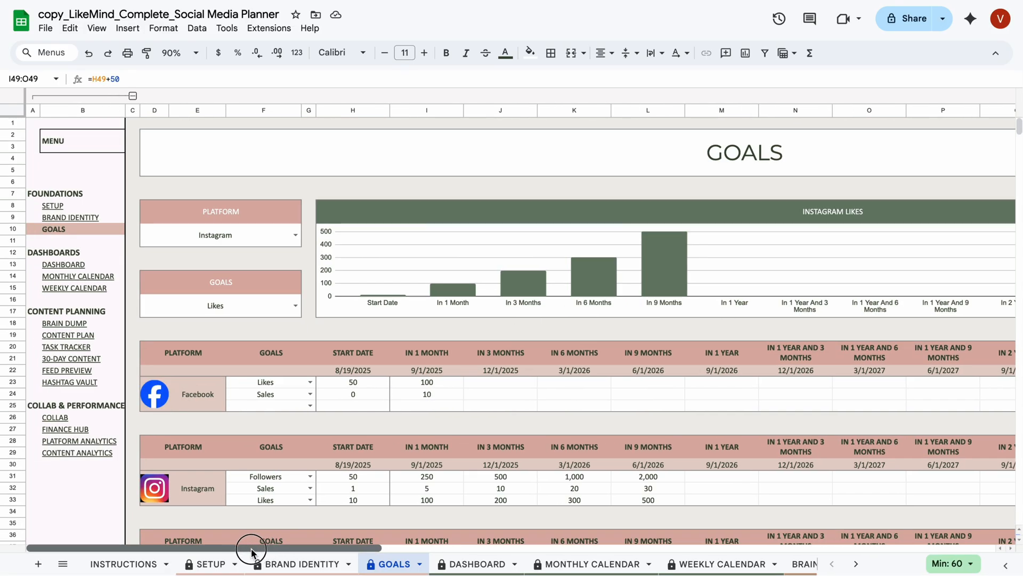
click(296, 238)
click(159, 259)
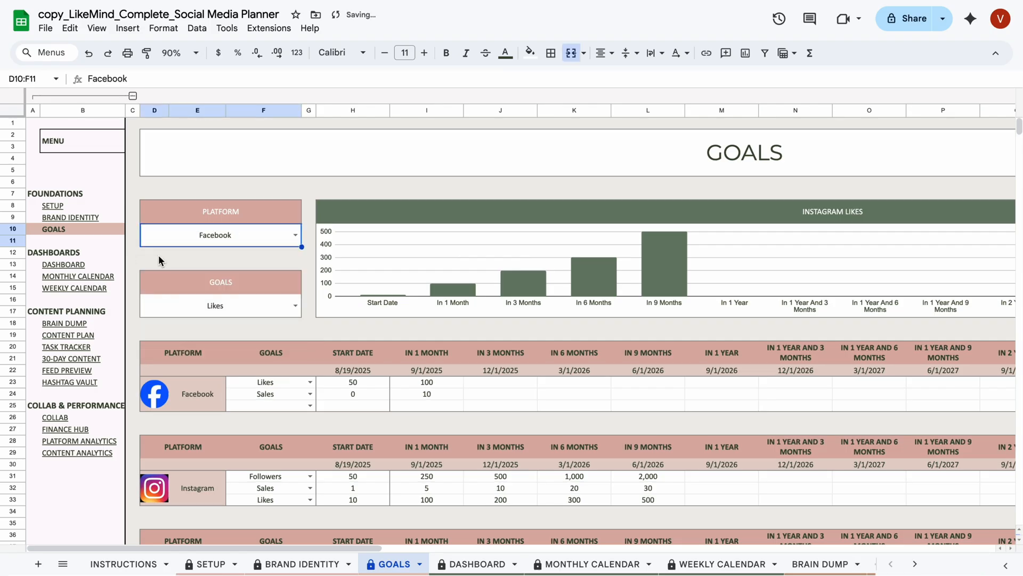
click(295, 306)
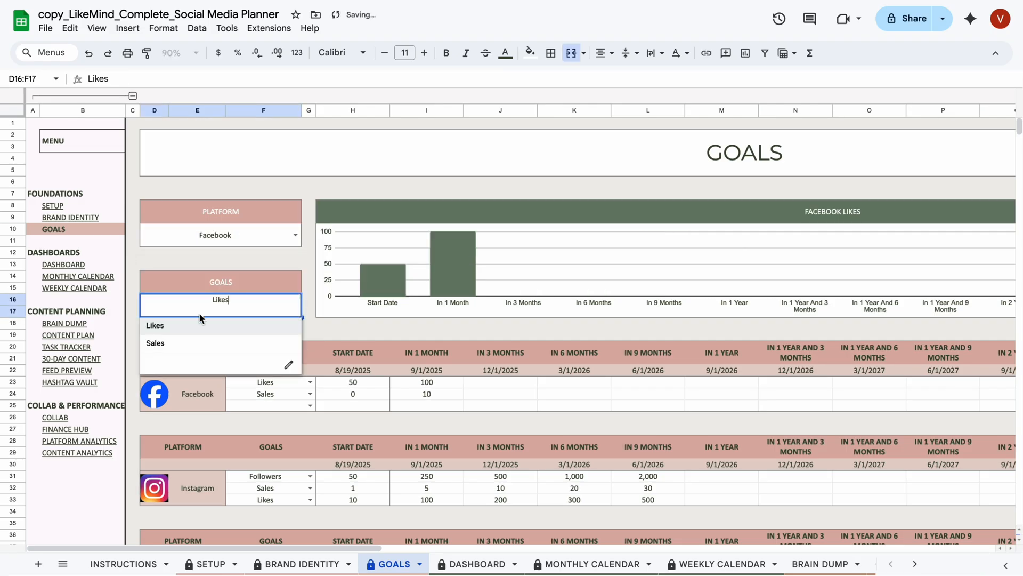
click(159, 343)
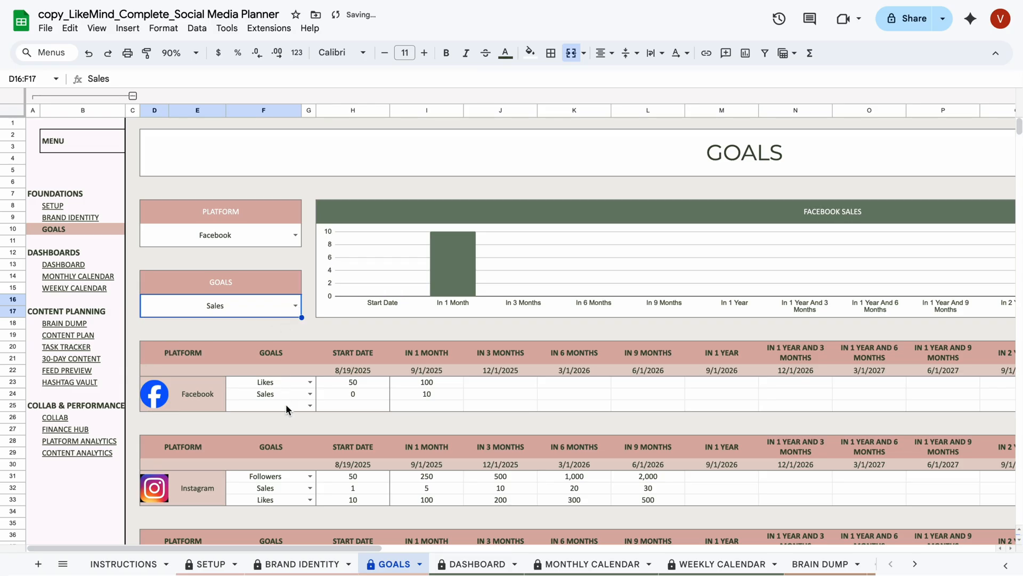
Set the Start Date value of the Facebook Sales goal to 10.
scroll(286, 404, down, 1)
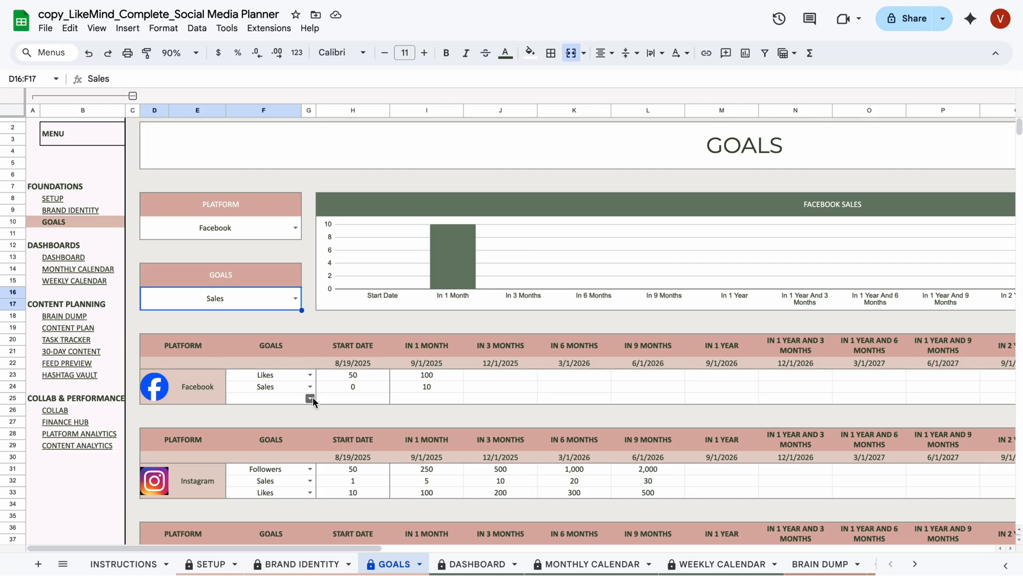
click(363, 373)
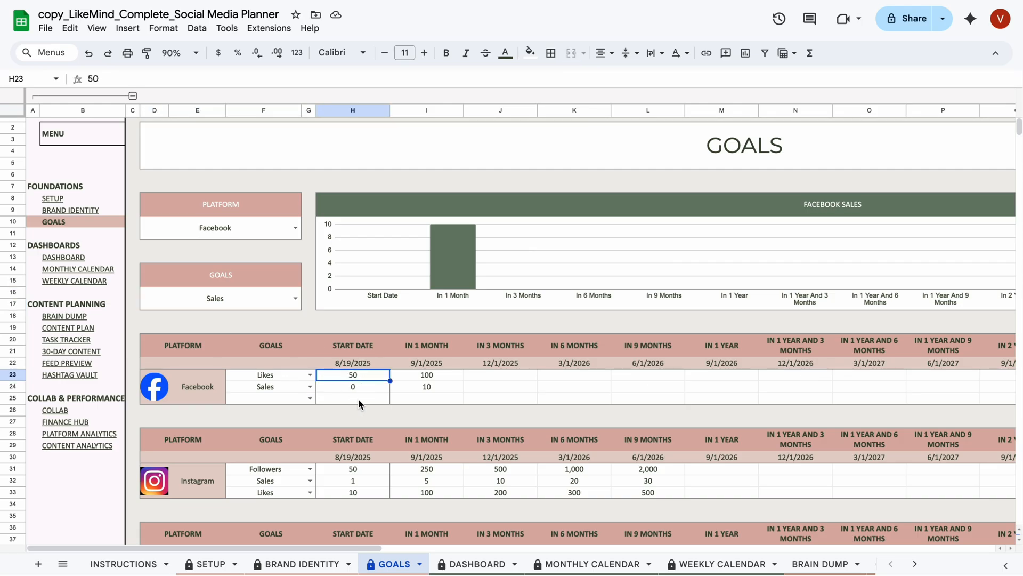
click(361, 392)
text(1)
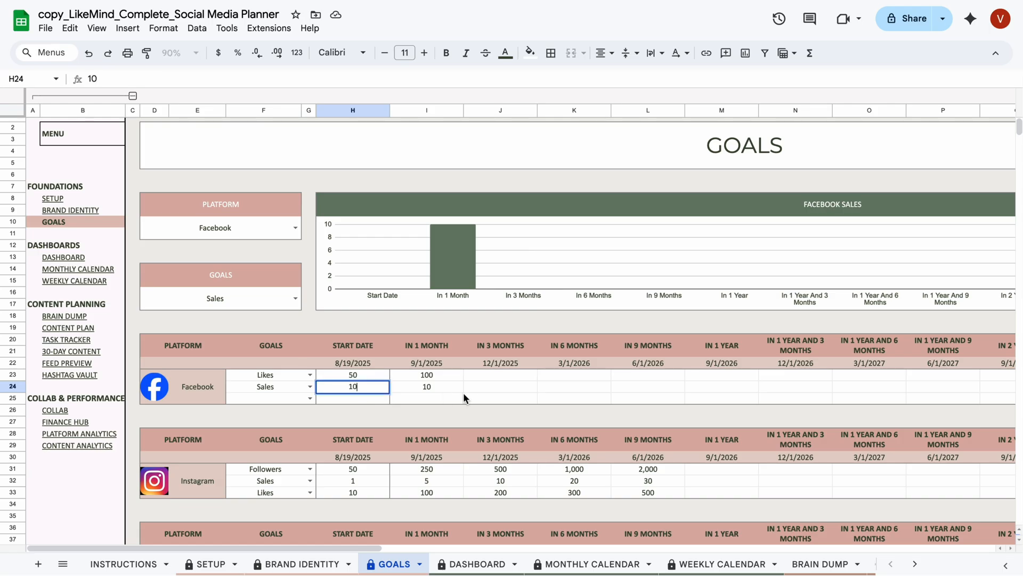
click(457, 391)
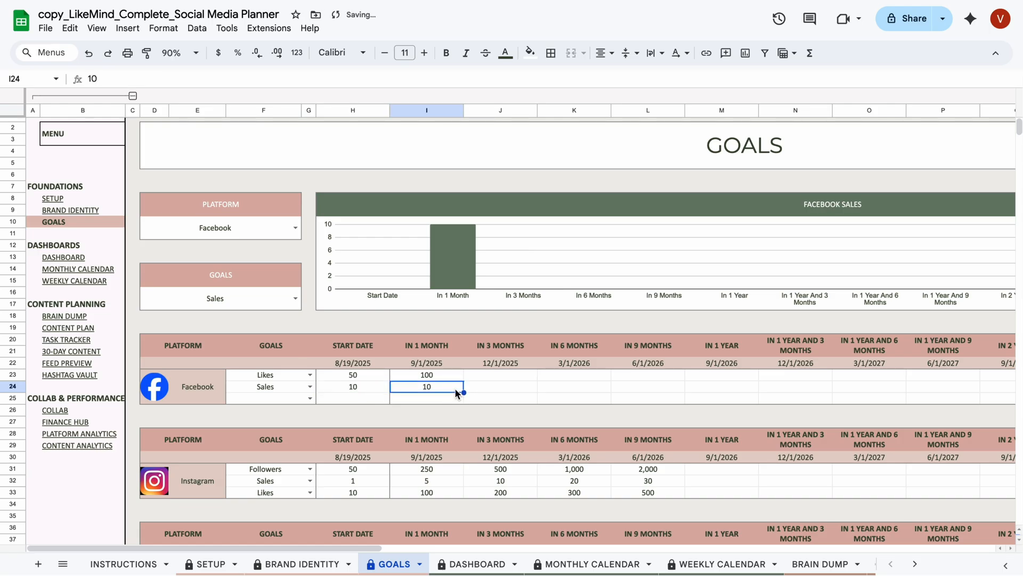
Enter the Facebook targets for In 3 Months: 1,000 for Likes and 50 for Sales.
click(511, 381)
text(10)
click(491, 391)
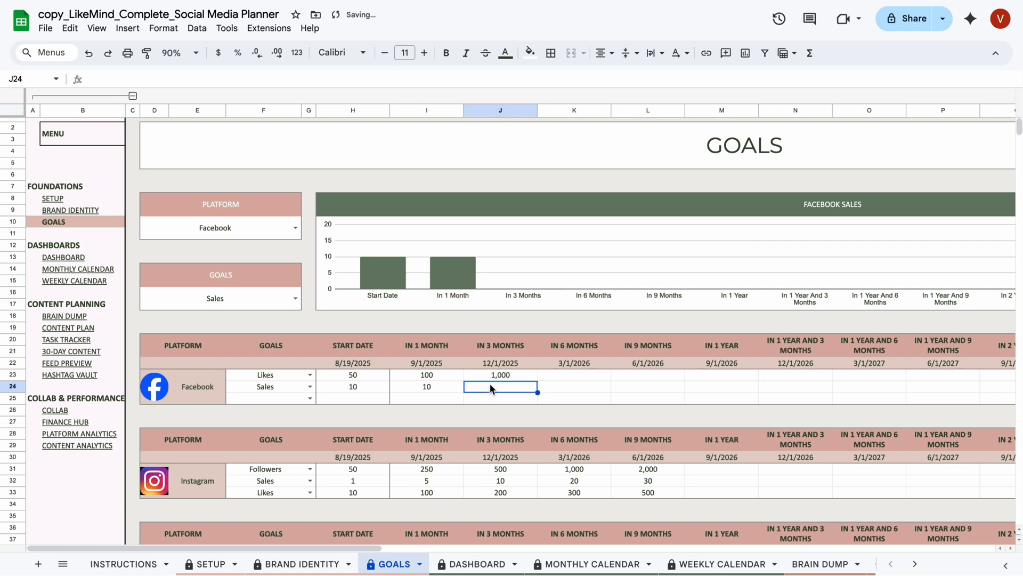
text(50)
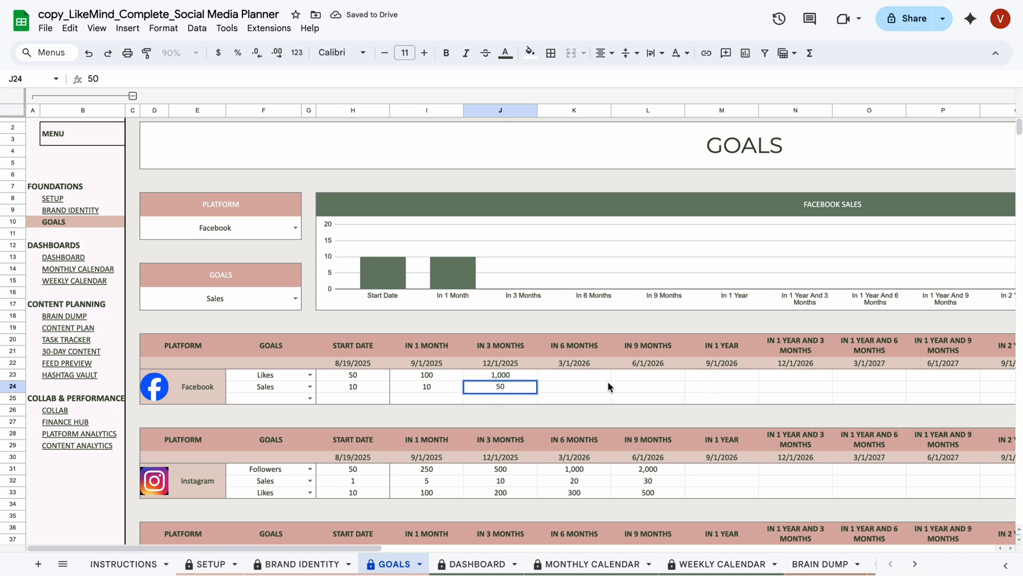
key(Tab)
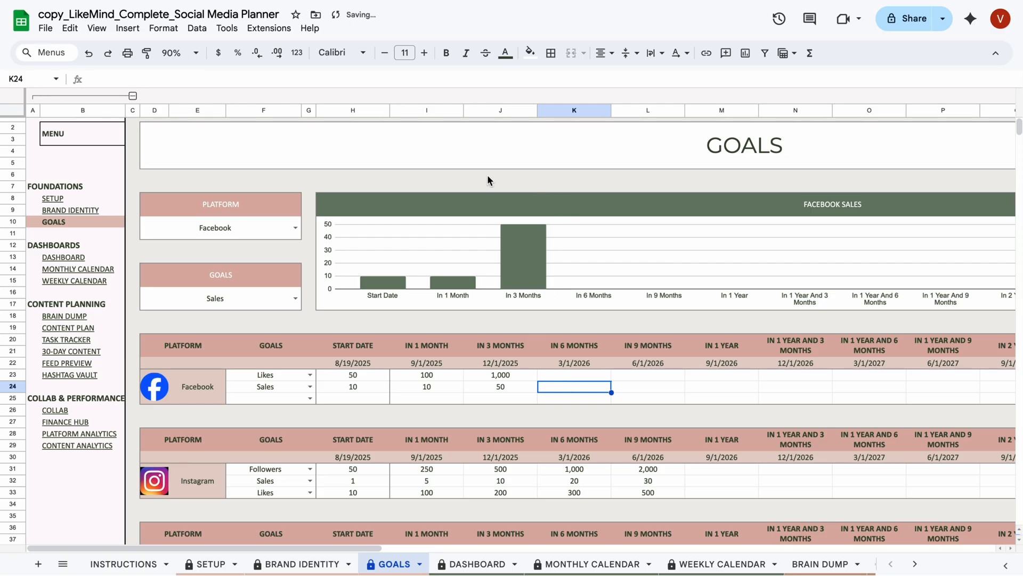
Review the goal tables of the other platforms and the Facebook Sales chart.
scroll(341, 486, down, 2)
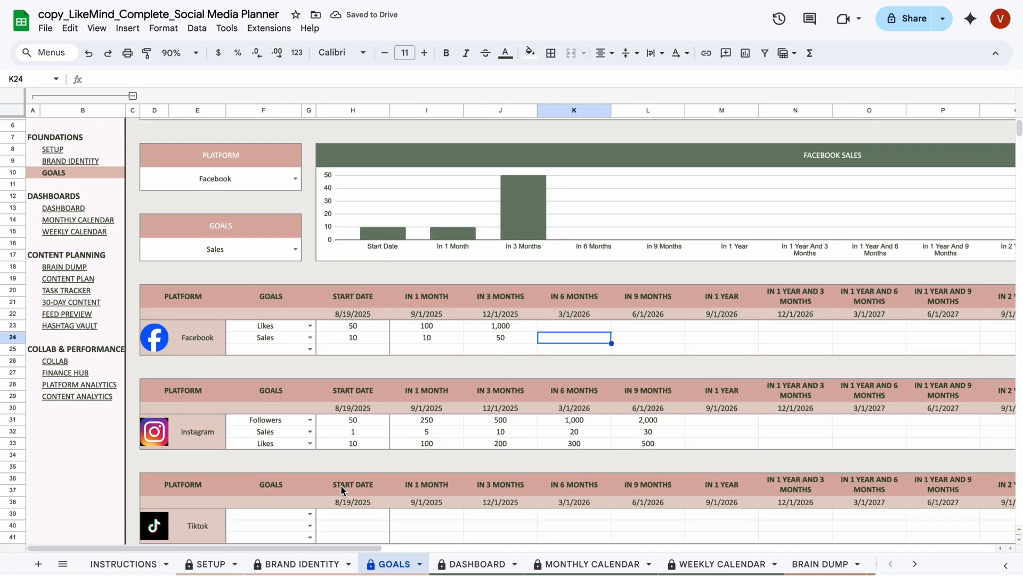
scroll(262, 436, down, 2)
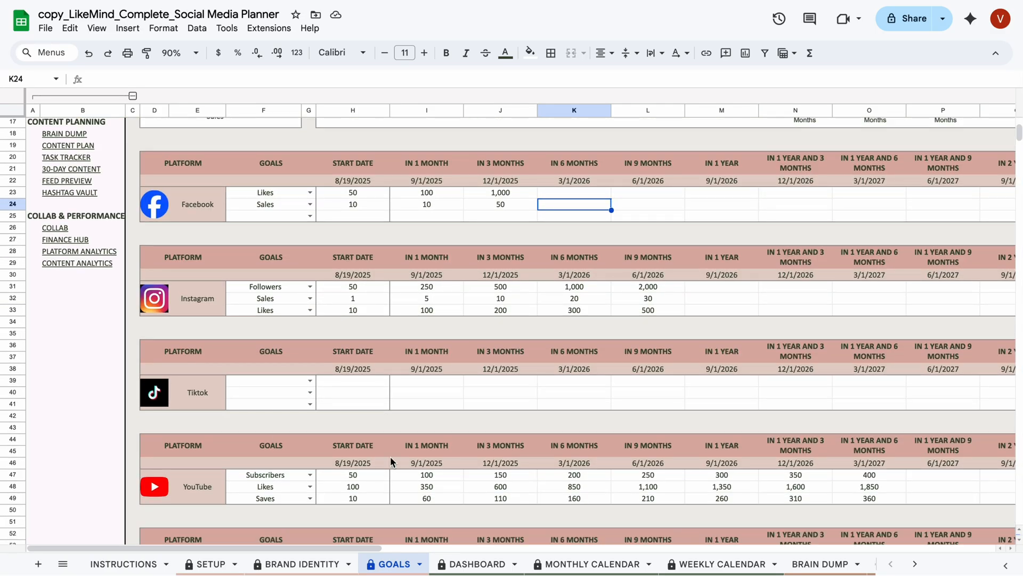
scroll(455, 336, up, 5)
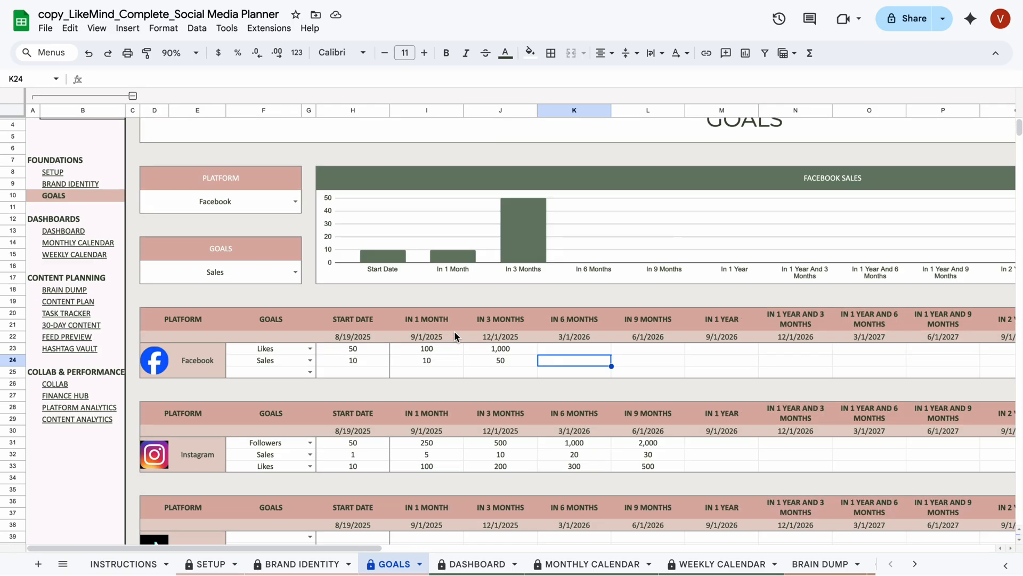
mouse_move(356, 546)
mouse_down()
mouse_move(548, 548)
mouse_move(344, 555)
mouse_up()
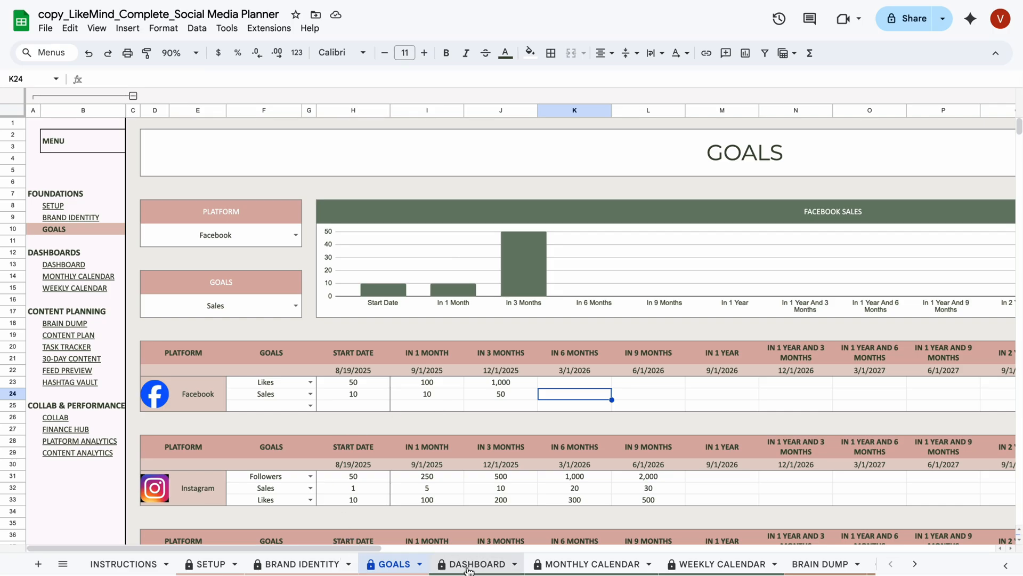
On the Brain Dump sheet, add the title "How to workout without equipment" in the first empty row, row 15.
click(828, 568)
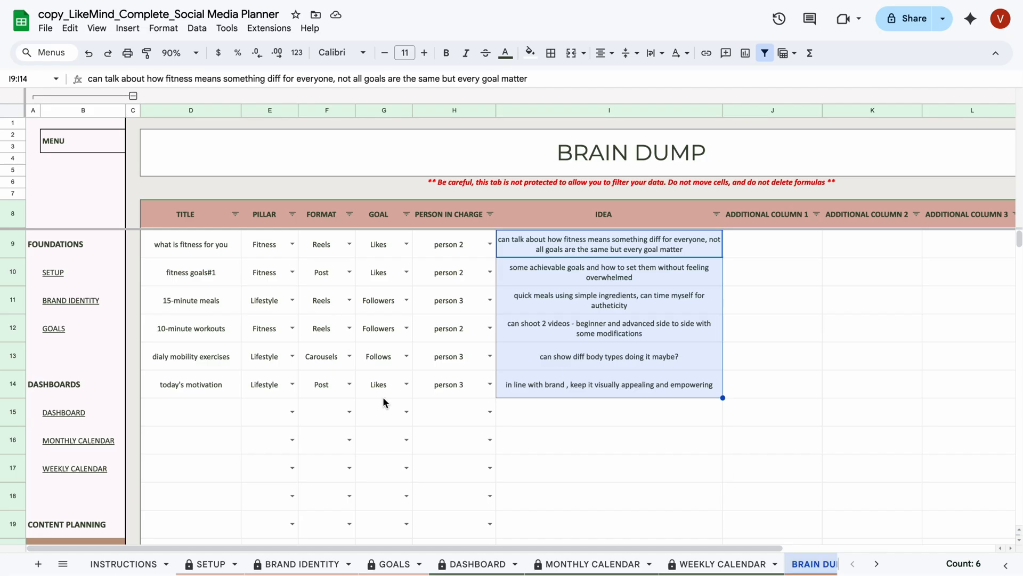
click(187, 410)
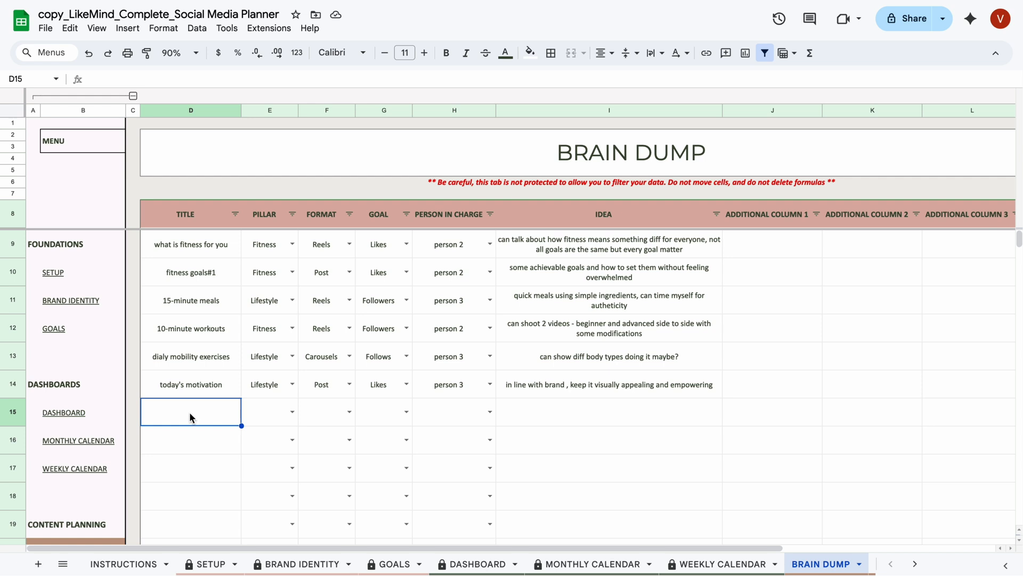
text(DIY)
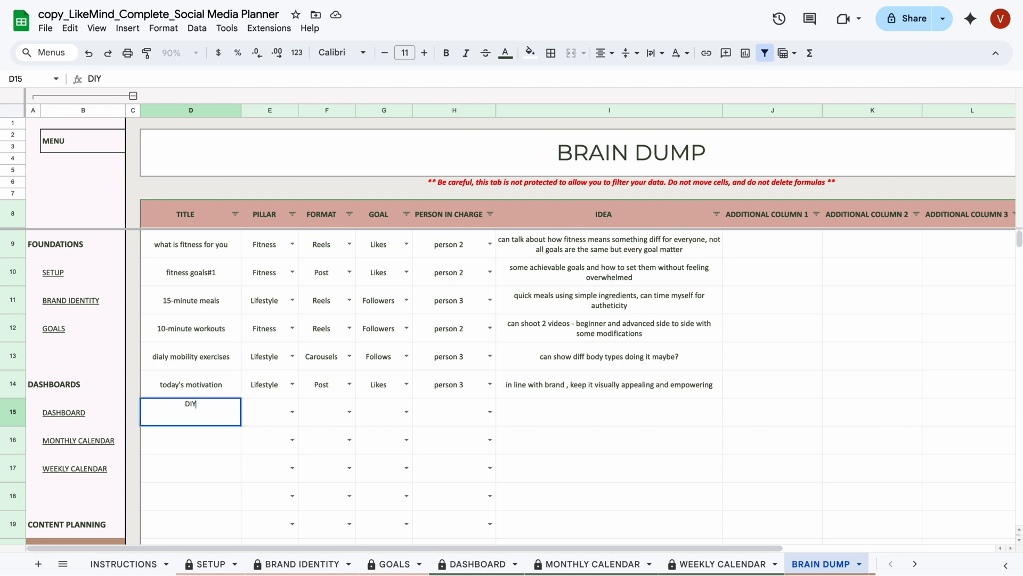
text( fitness equipment)
key(Return)
key(Up)
text(How to workout without equipment)
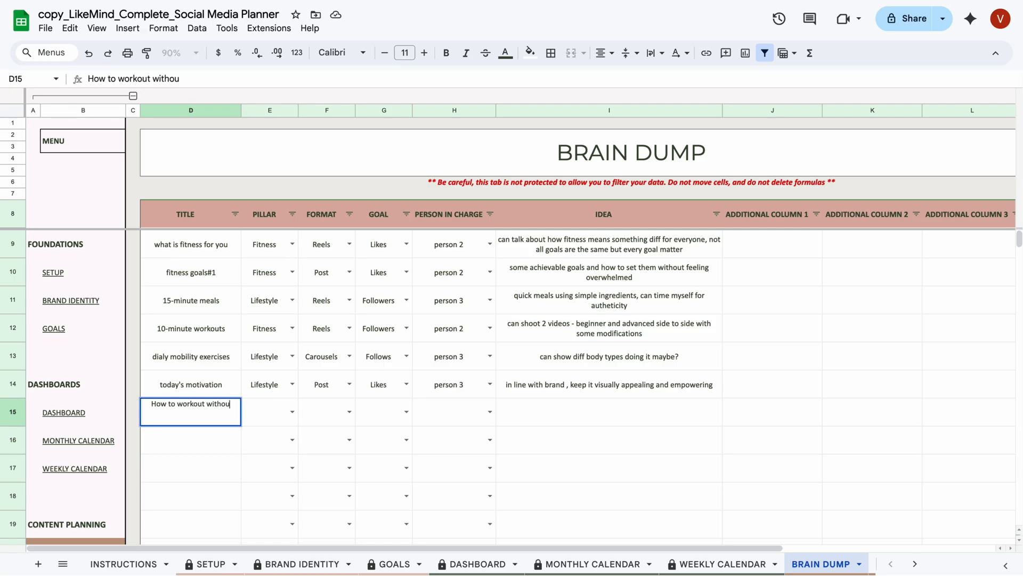
key(Return)
Set the new idea's pillar to Fitness and its format to Long Form Video.
key(Up)
key(Right)
key(Return)
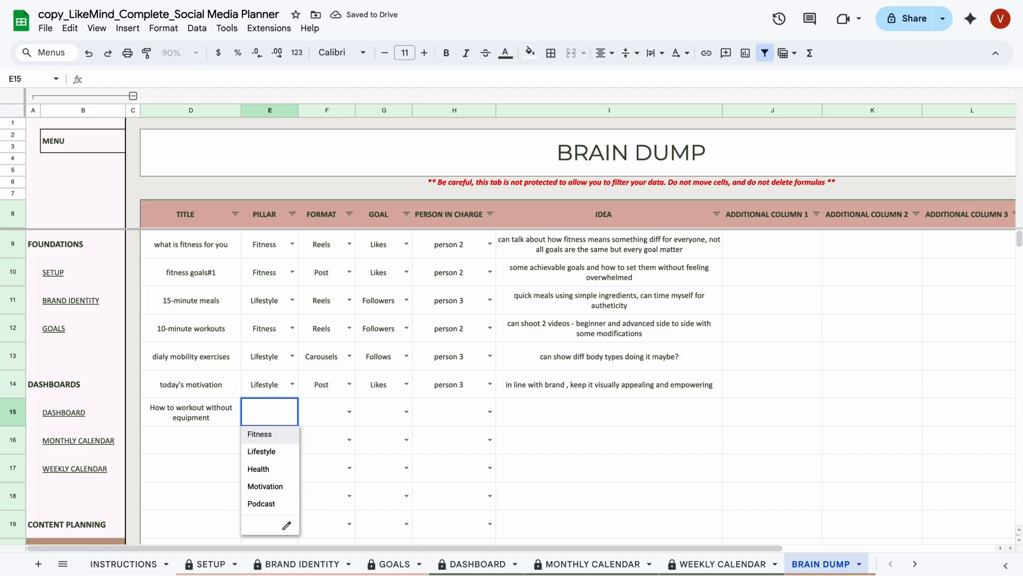
click(260, 434)
click(349, 411)
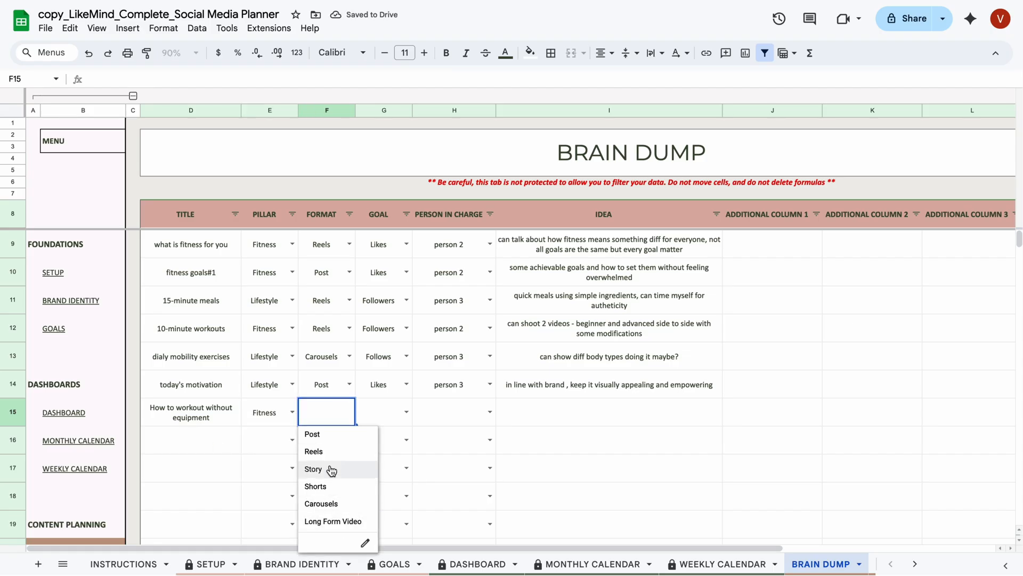
click(321, 525)
Set the new idea's goal to Subscribers and its person in charge to person 7.
click(406, 412)
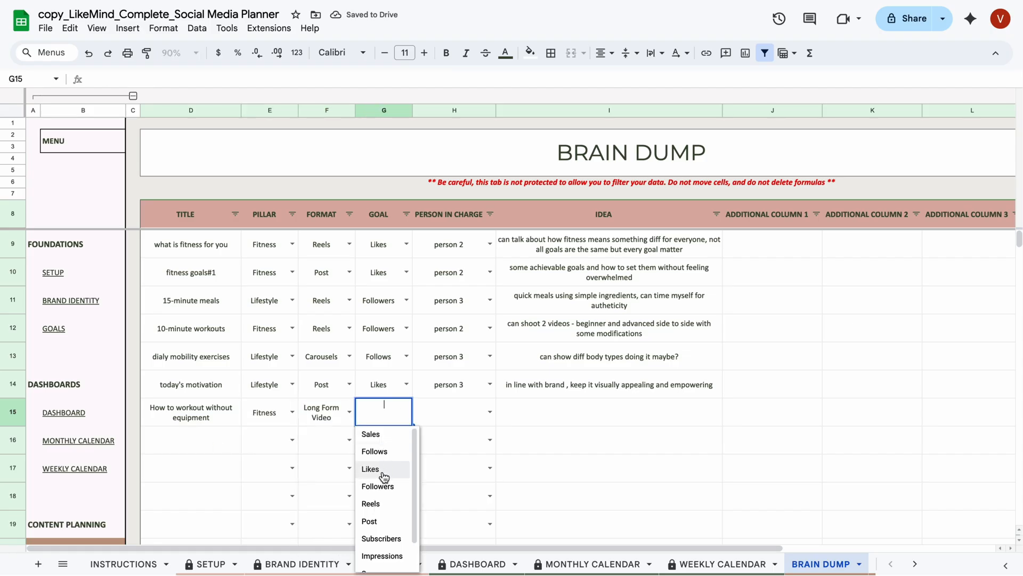
click(376, 537)
click(490, 412)
click(435, 514)
key(Right)
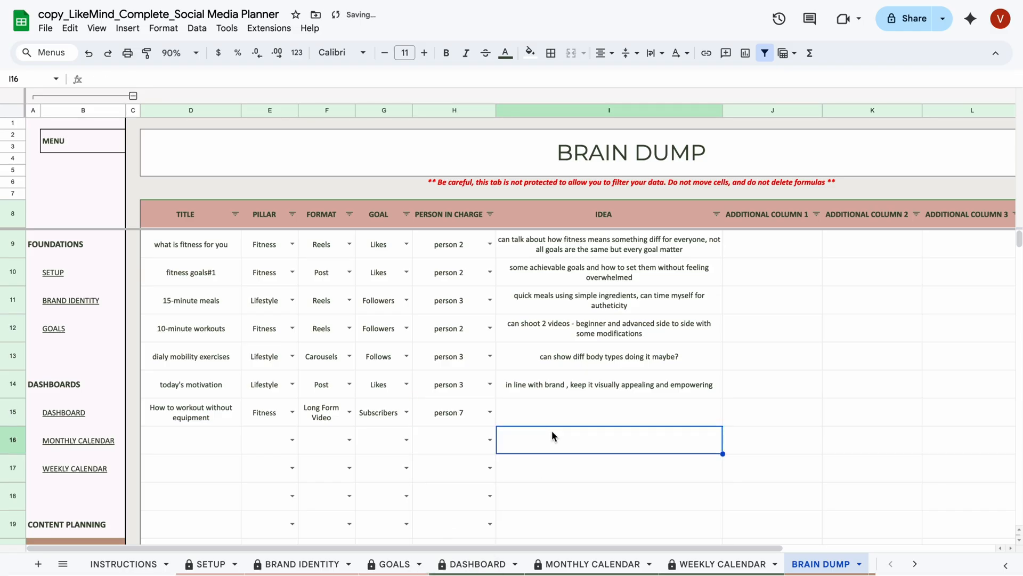
Look over the additional columns beyond Idea in the Brain Dump table.
drag(481, 548, 687, 548)
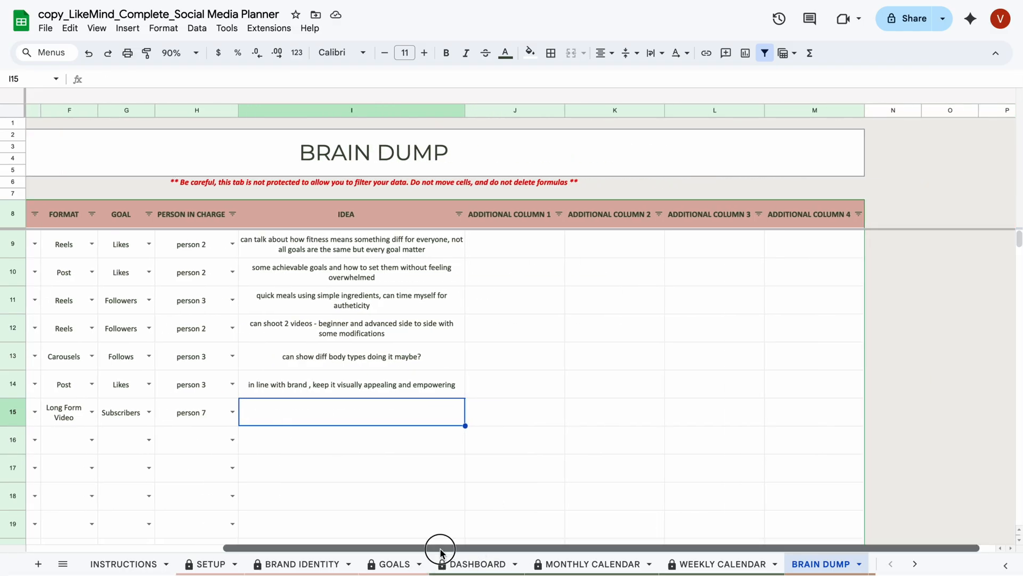
drag(440, 549, 266, 548)
scroll(68, 338, left, 3)
Go to the Content Plan sheet and examine its column headers from Title to Idea.
click(68, 337)
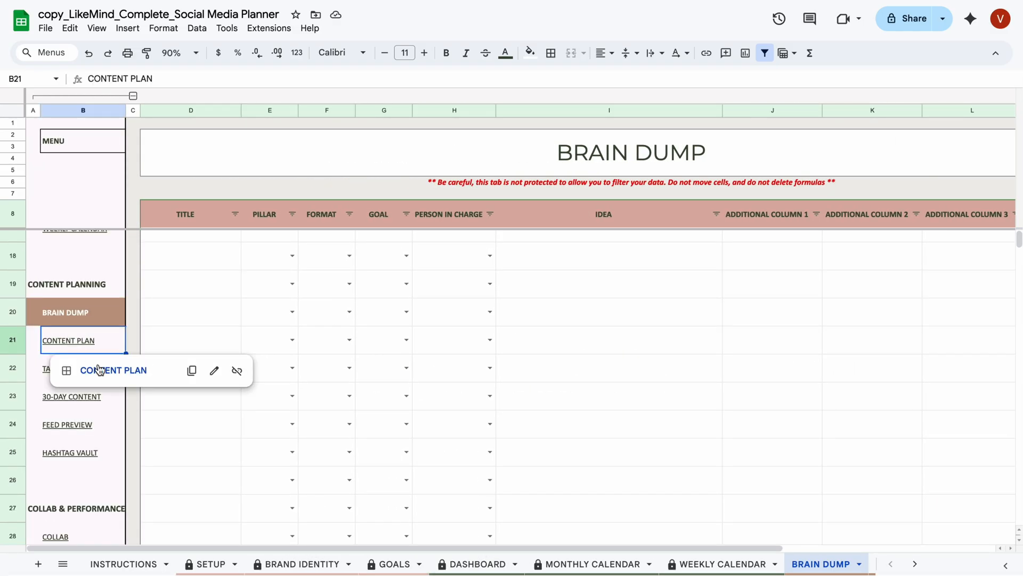
click(103, 367)
scroll(657, 469, up, 10)
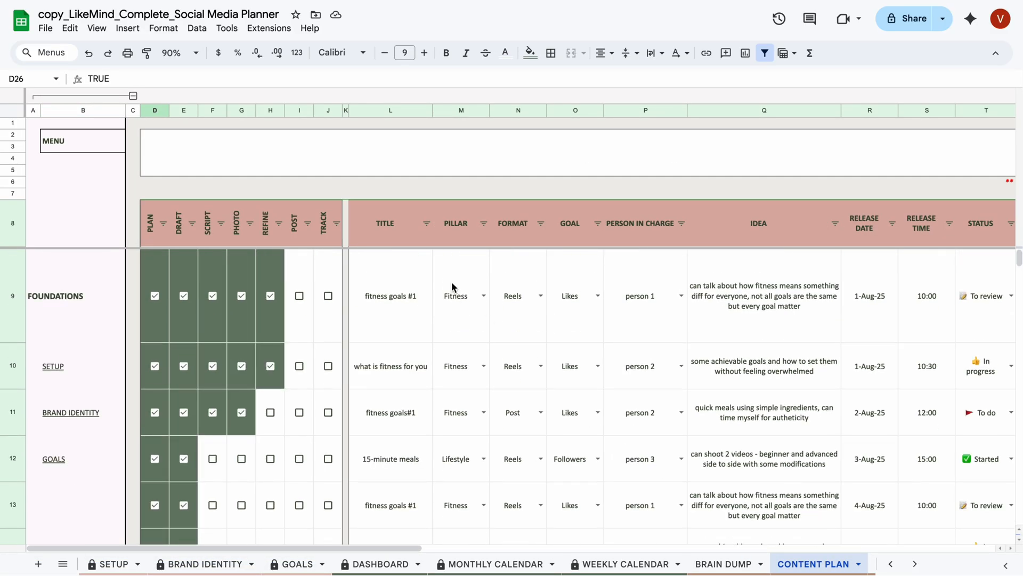
drag(280, 547, 338, 548)
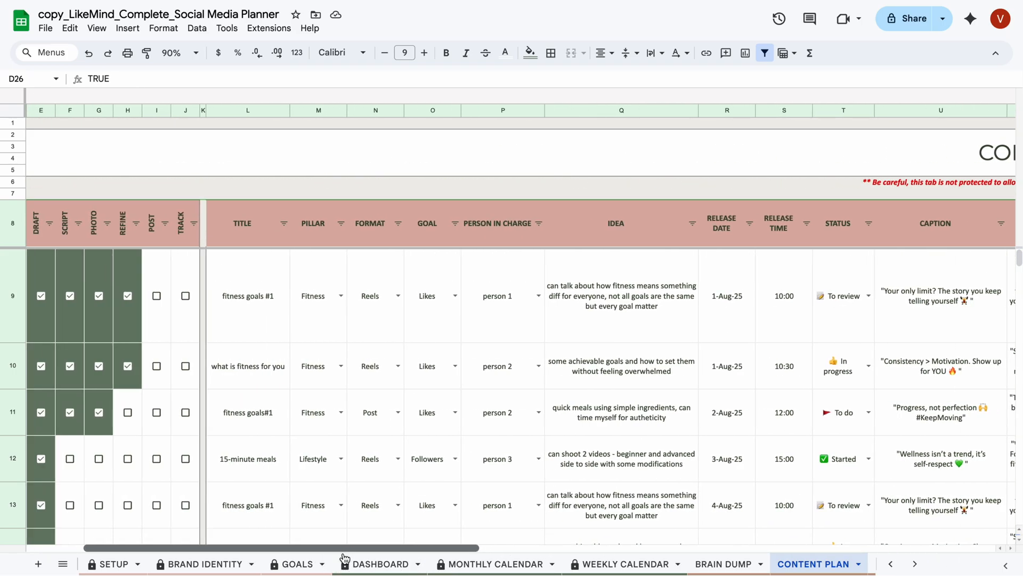
drag(246, 229, 675, 229)
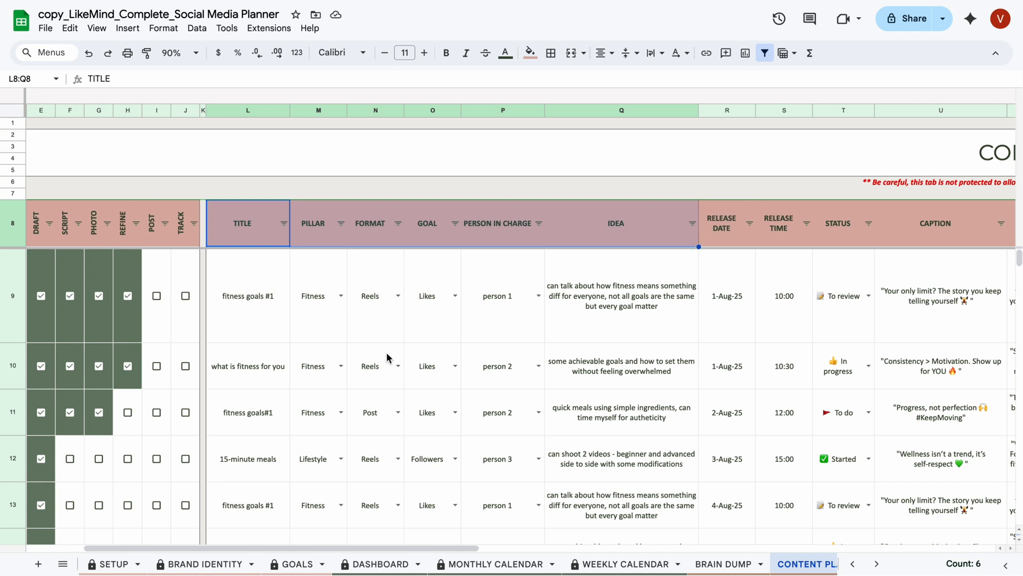
Return to the Brain Dump sheet and compare its column headers from Title to Idea.
click(735, 569)
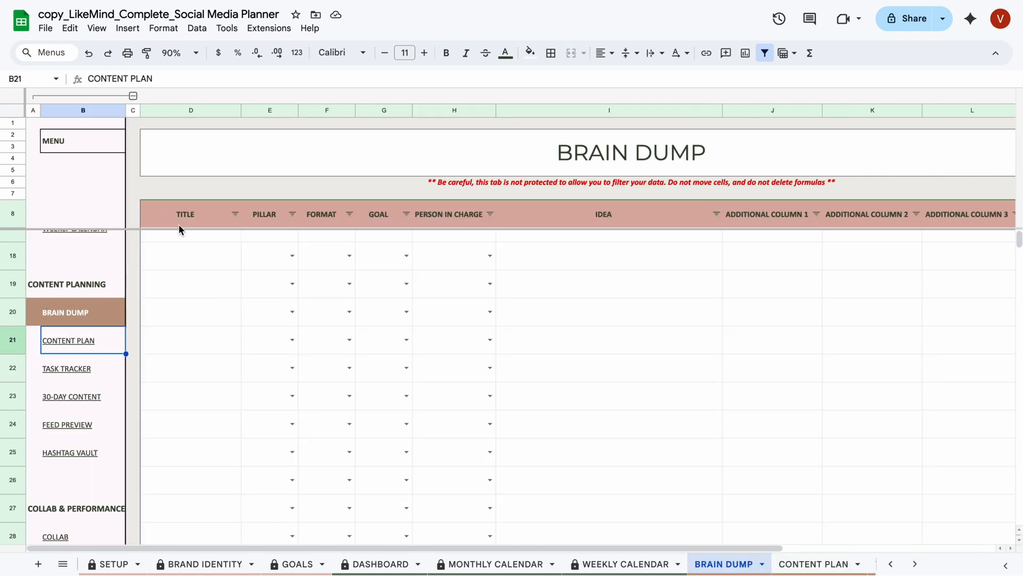
drag(184, 216, 456, 226)
scroll(586, 228, up, 3)
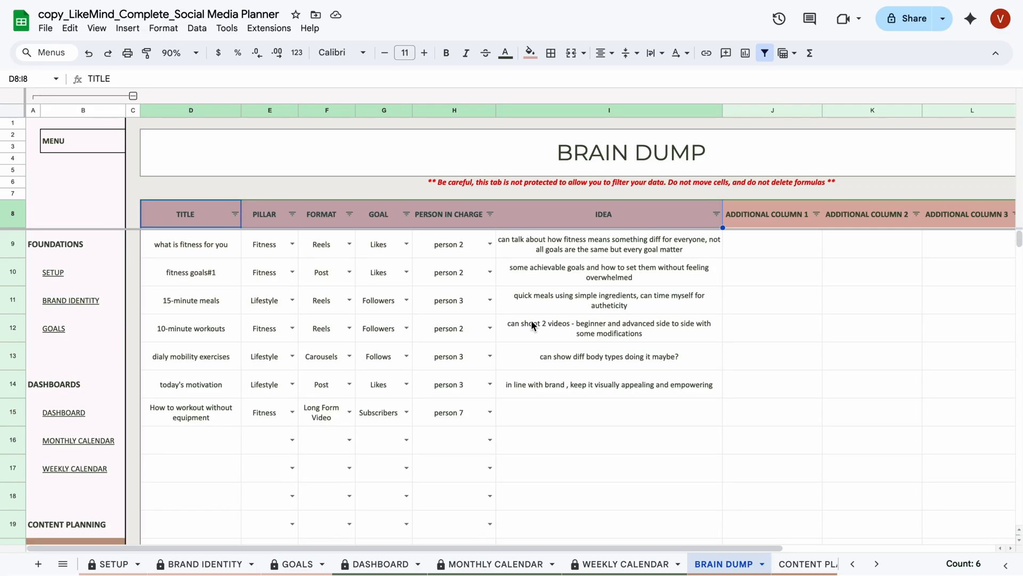
Copy the Brain Dump entries in rows 9 to 15, covering the columns from Title to Idea.
drag(181, 248, 571, 405)
right_click(562, 333)
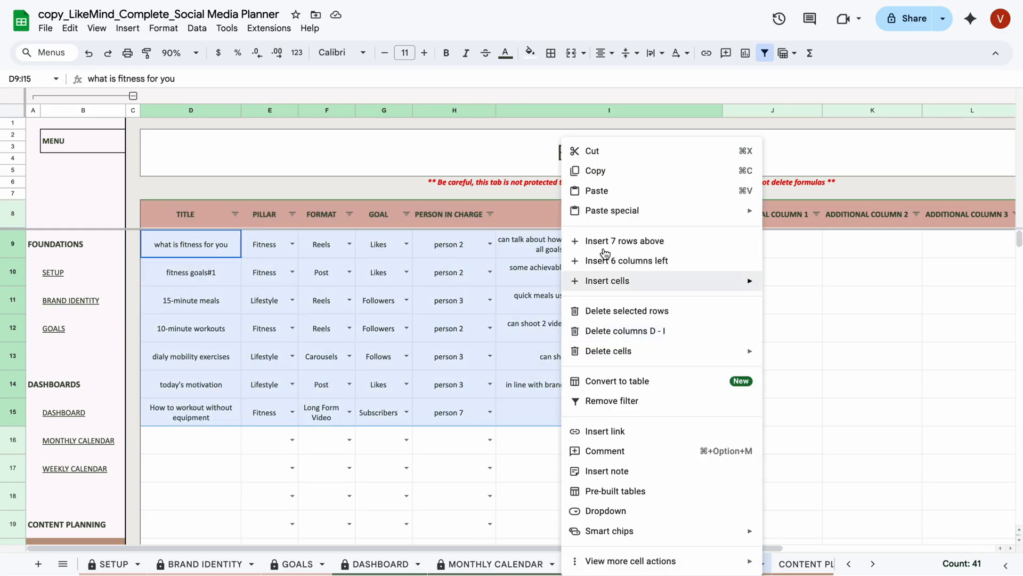
click(596, 170)
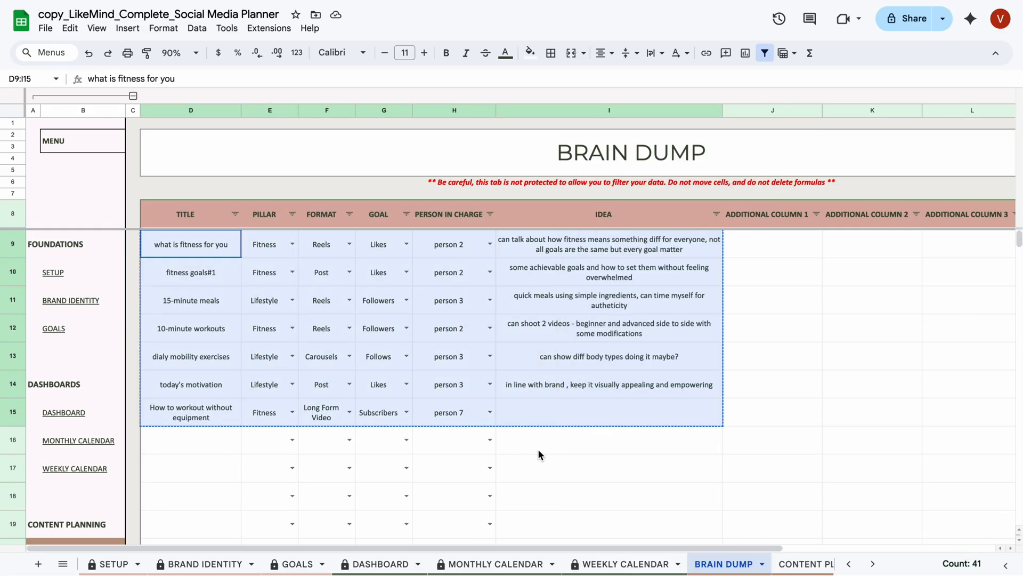
Paste the copied ideas into the Content Plan sheet, starting at the Title cell of the first empty row, row 29.
click(819, 573)
scroll(290, 377, down, 2)
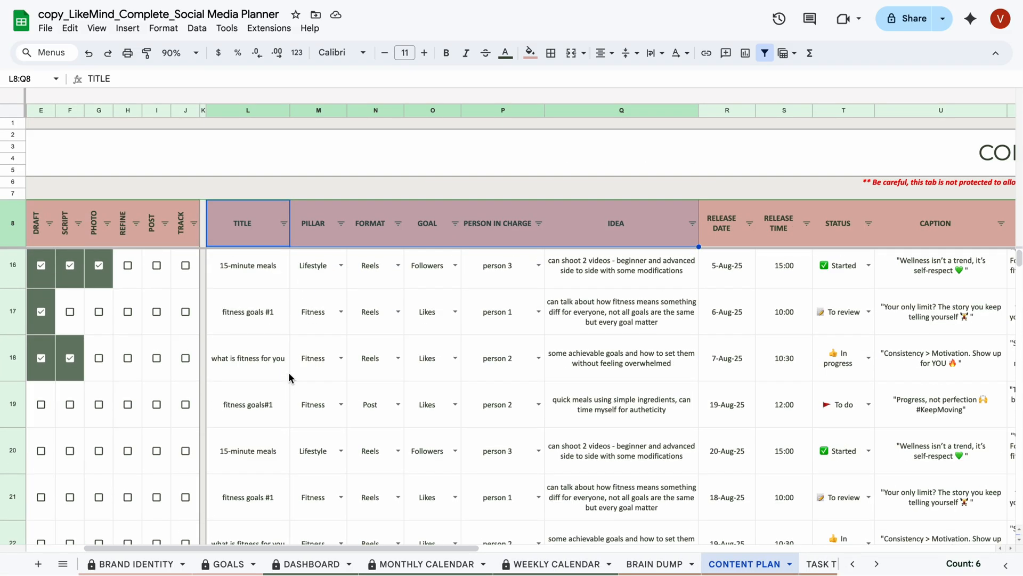
scroll(290, 377, down, 2)
right_click(250, 323)
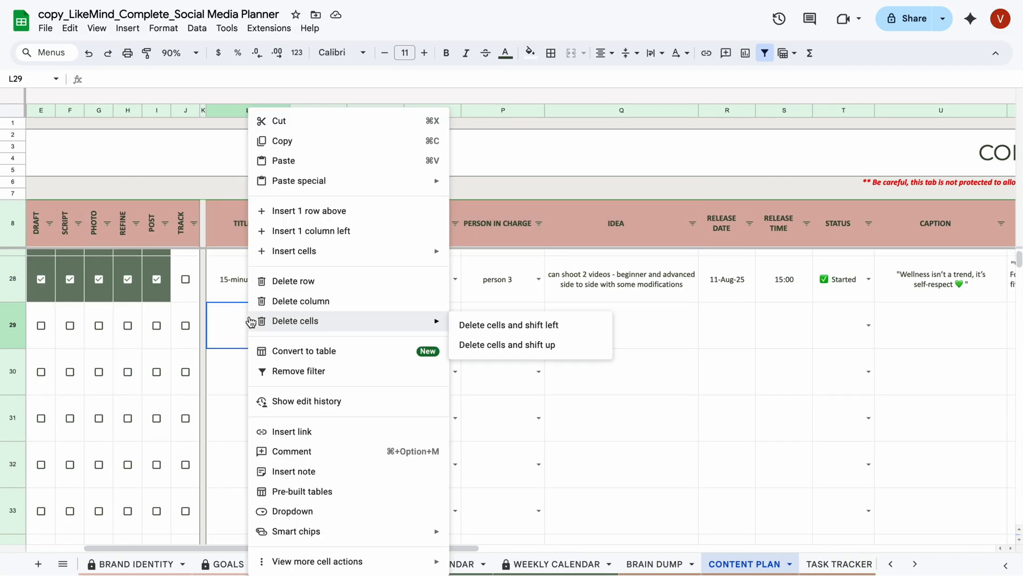
click(271, 162)
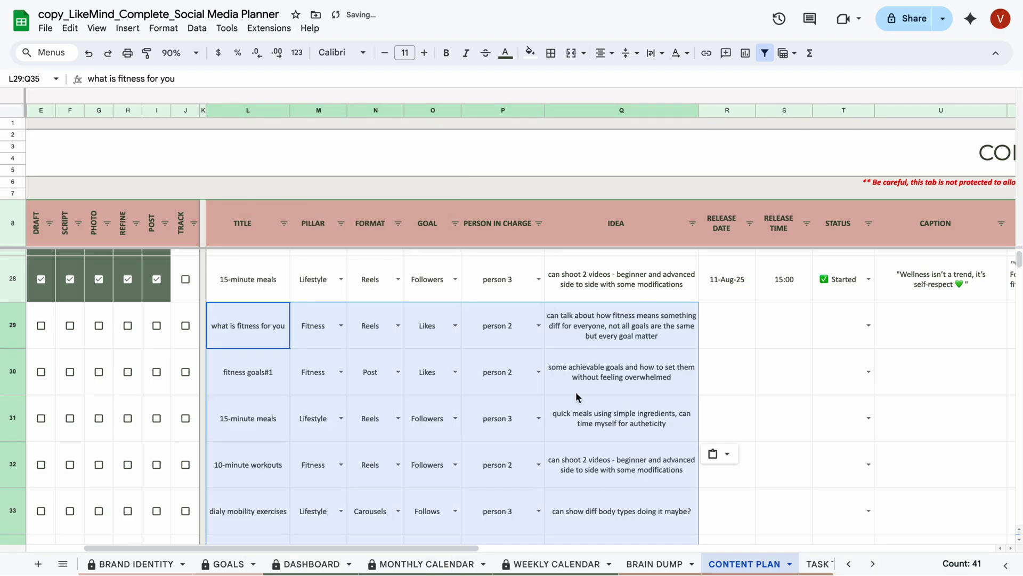
Examine the Release Date picker, Release Time, Status options and Caption of the first Content Plan entry.
click(726, 325)
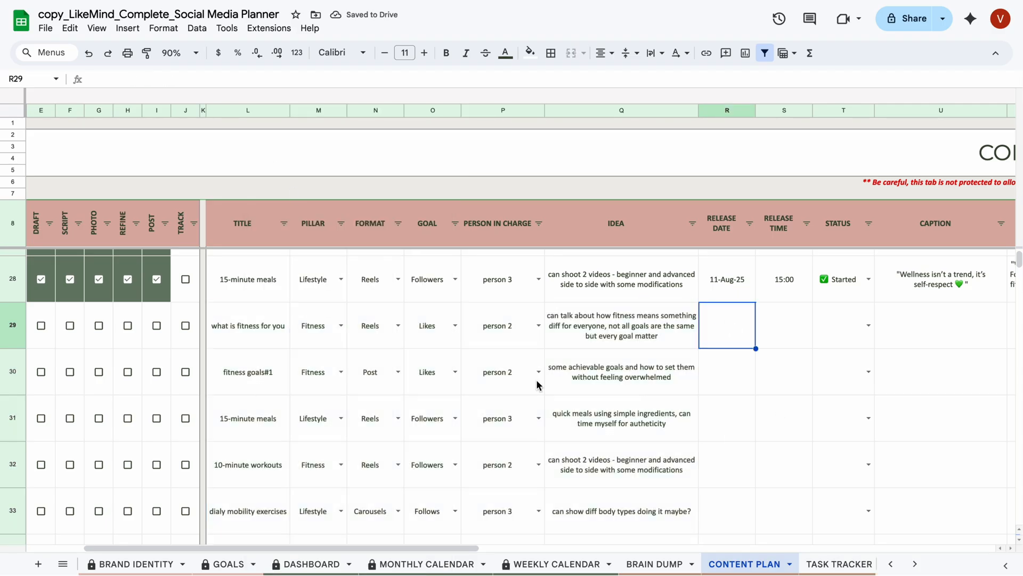
scroll(537, 384, up, 10)
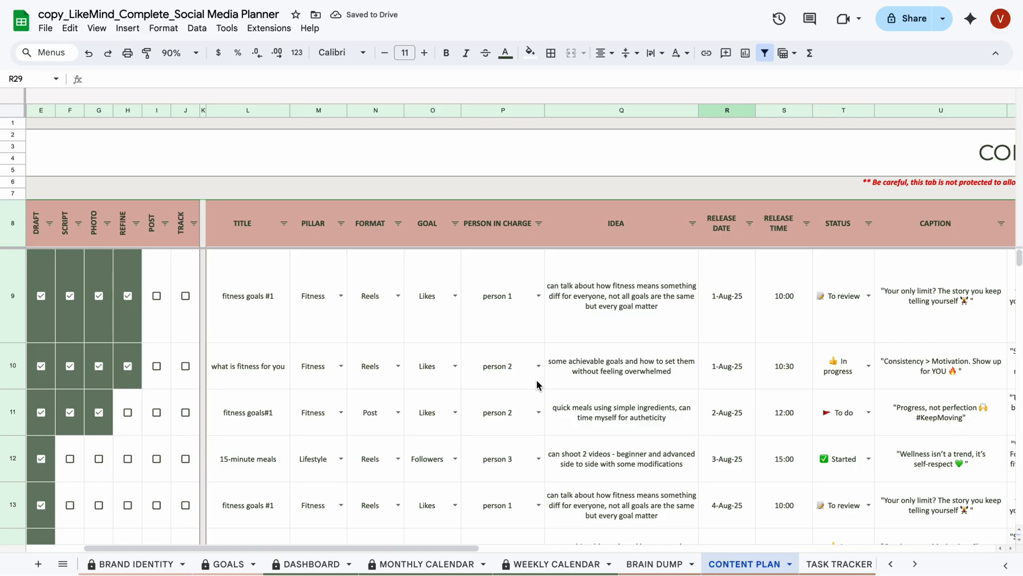
double_click(719, 285)
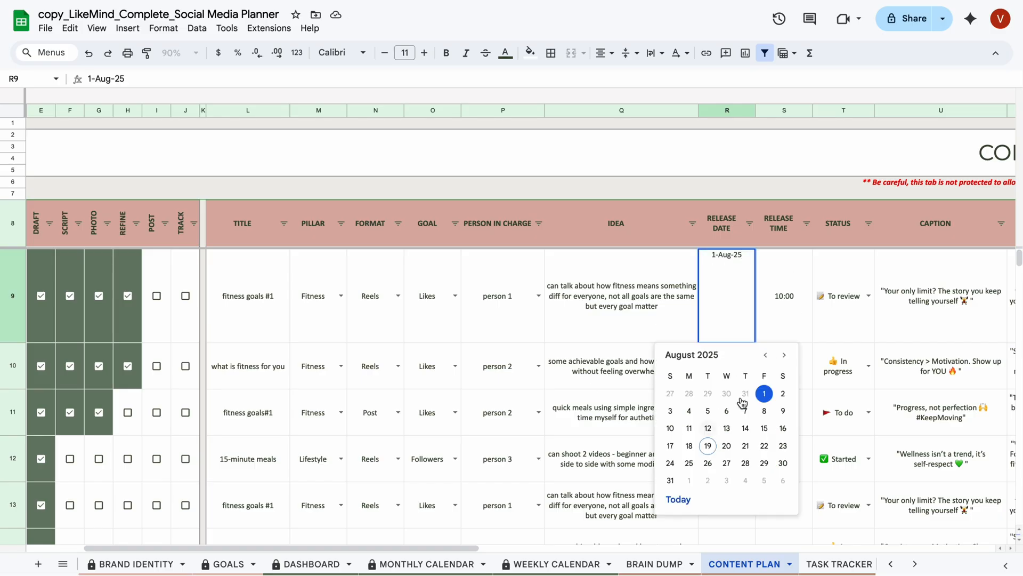
click(781, 271)
double_click(781, 270)
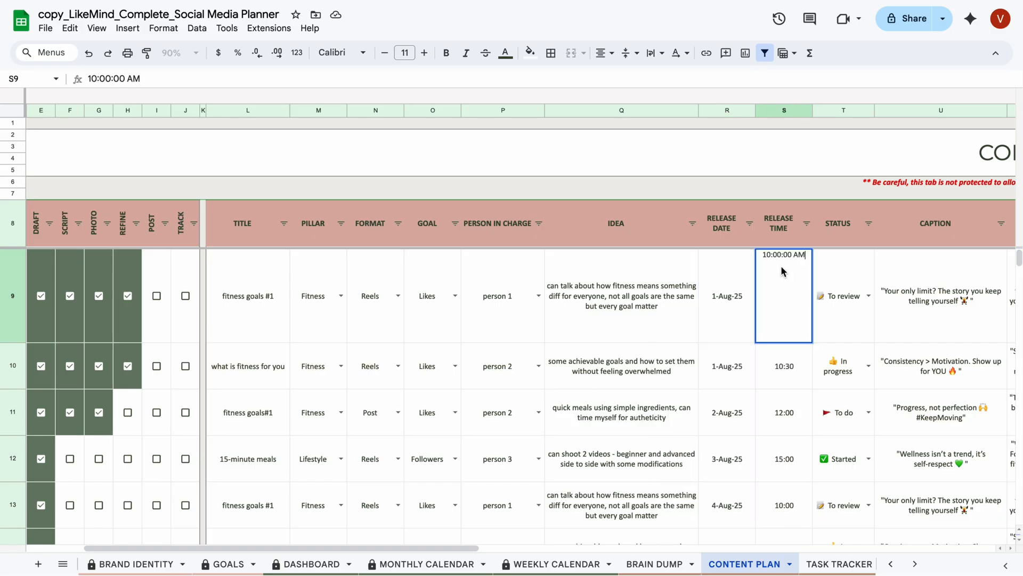
click(725, 321)
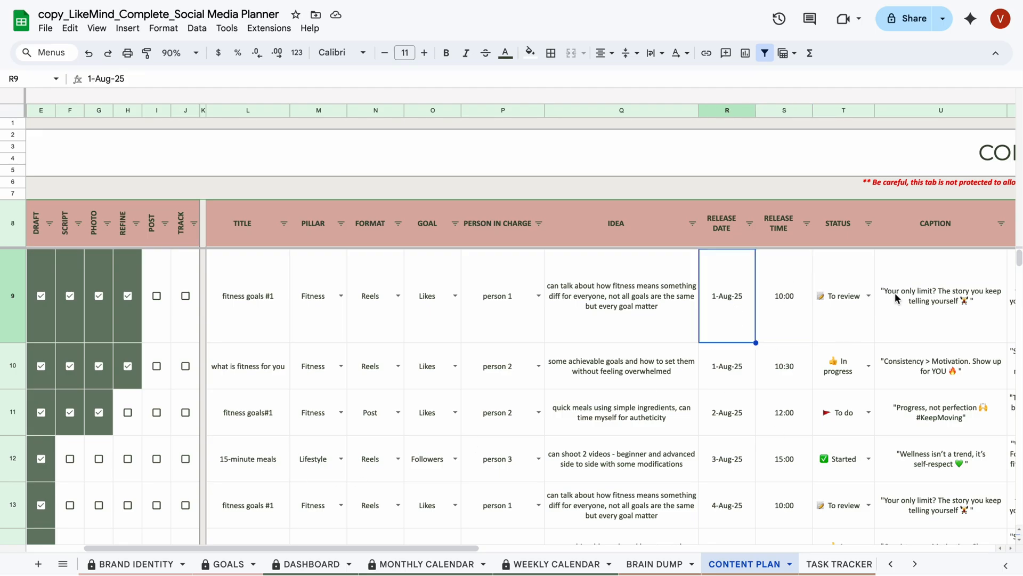
click(869, 296)
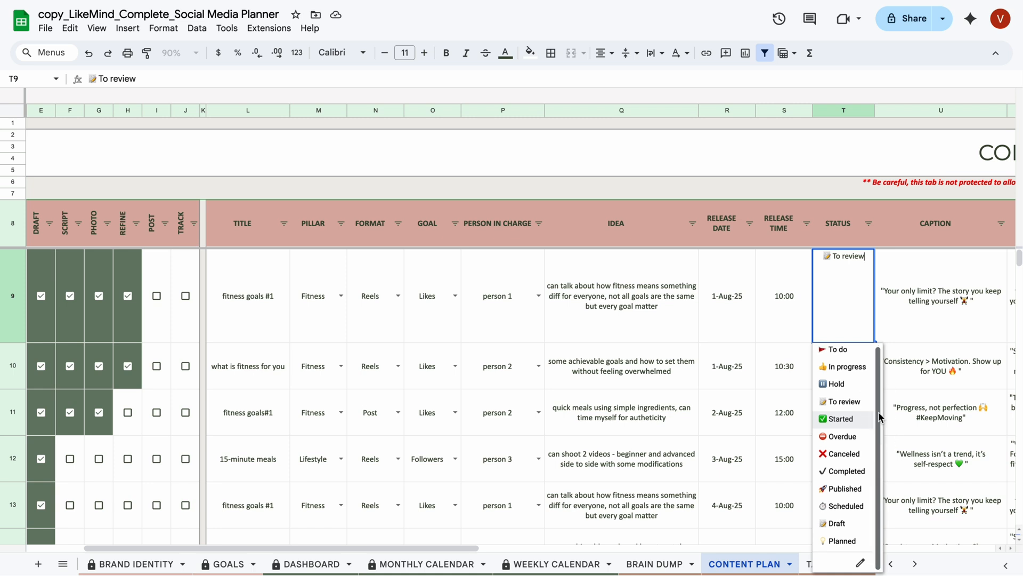
click(921, 323)
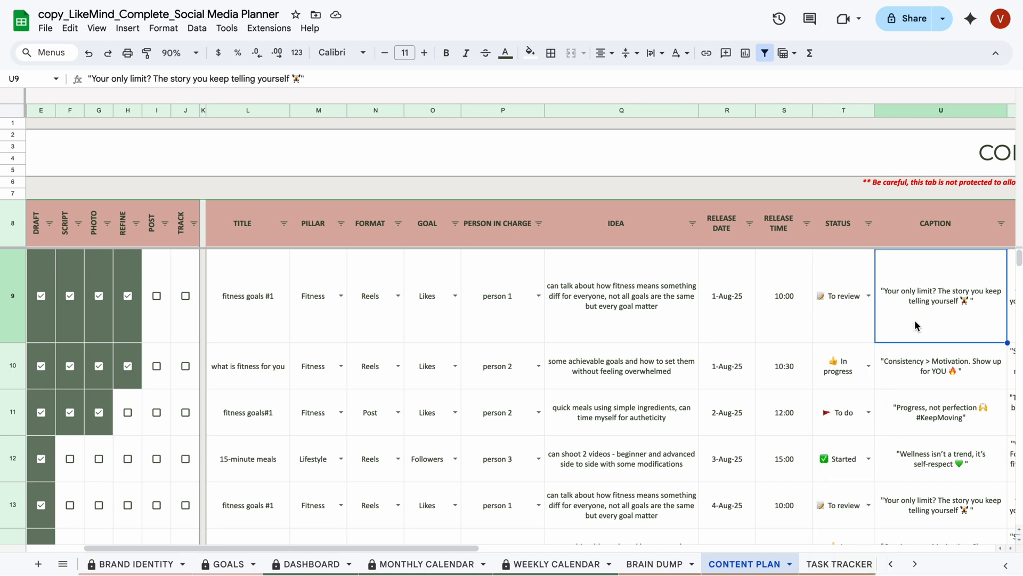
Examine the first entry's CTA, Hashtag Group options, Hashtag Idea, Final Hashtag Choices and Copy & Paste text.
drag(448, 548, 663, 547)
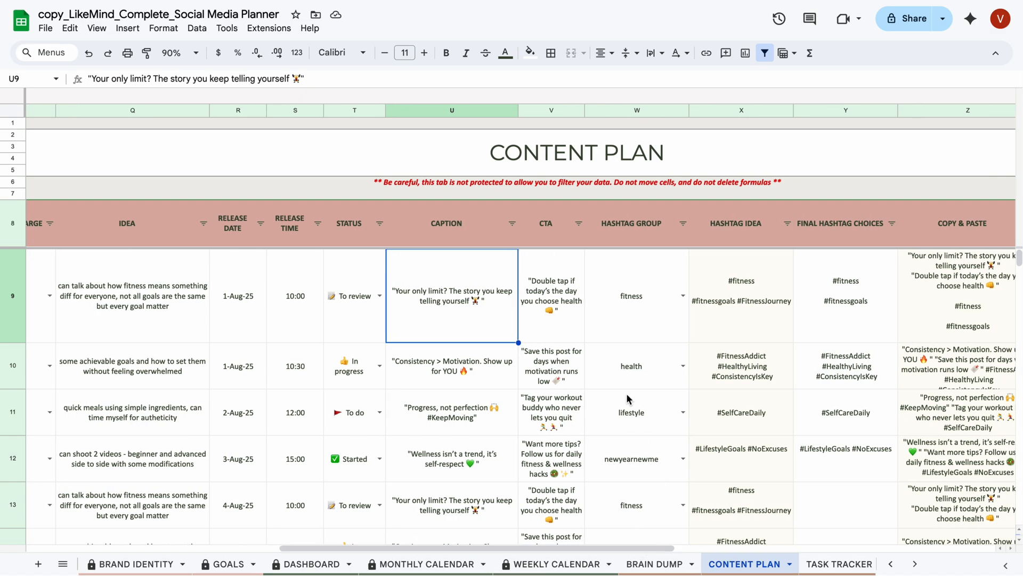
click(560, 300)
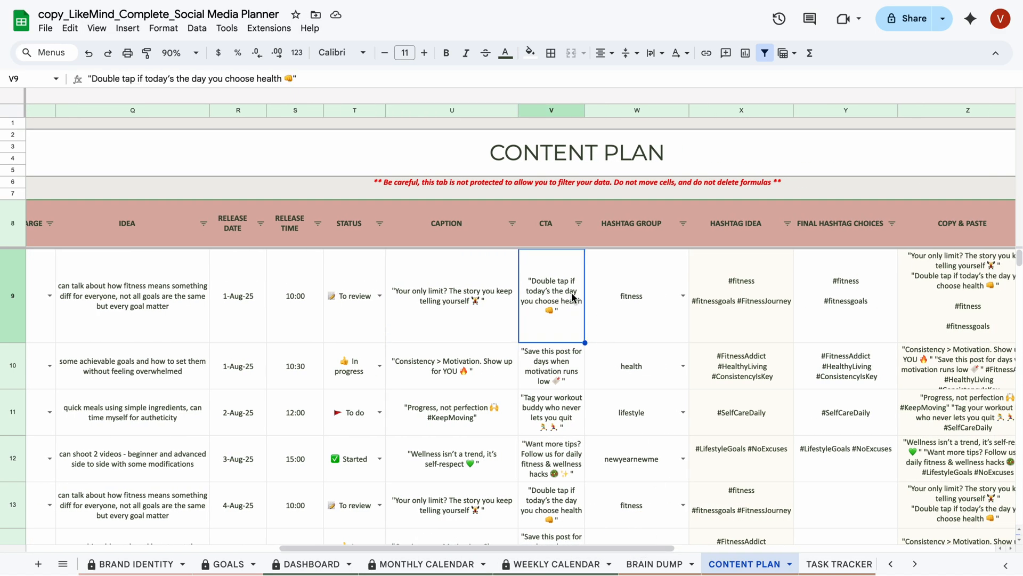
click(686, 296)
click(705, 276)
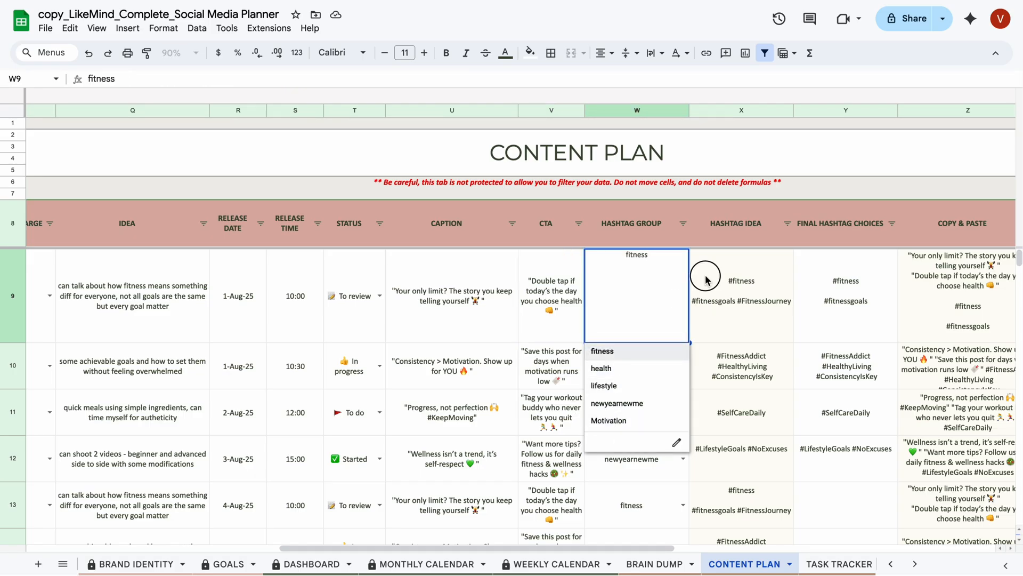
drag(709, 266, 949, 291)
Examine the in-cell image upload options for the first entry's Image cell and close the dialog.
drag(574, 548, 688, 548)
click(772, 316)
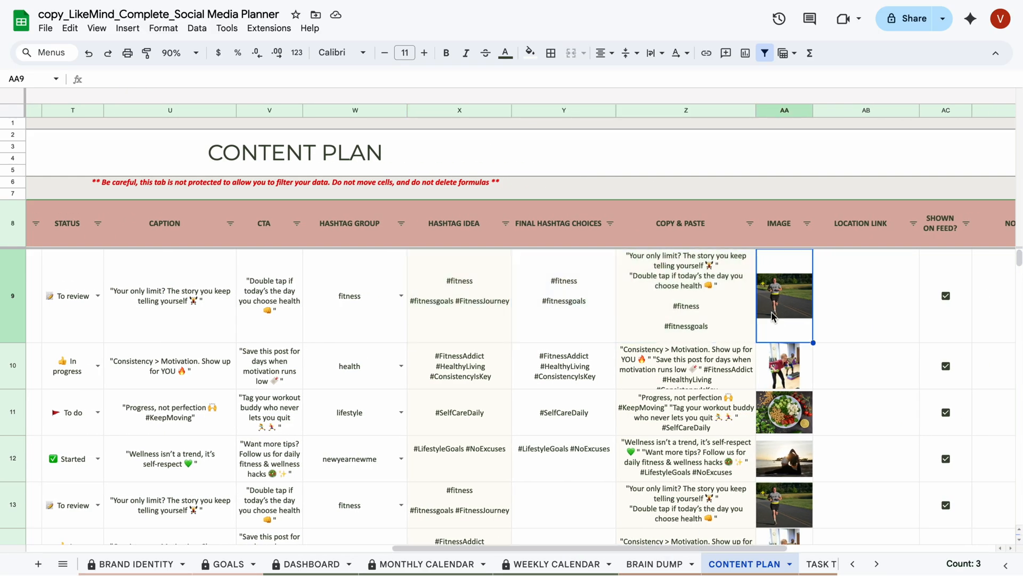
click(128, 29)
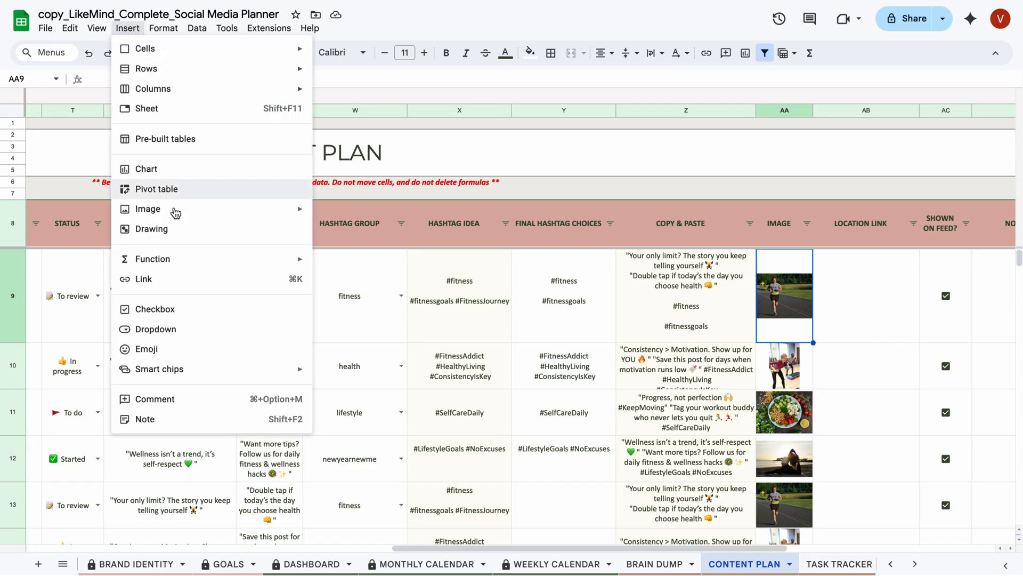
mouse_move(281, 212)
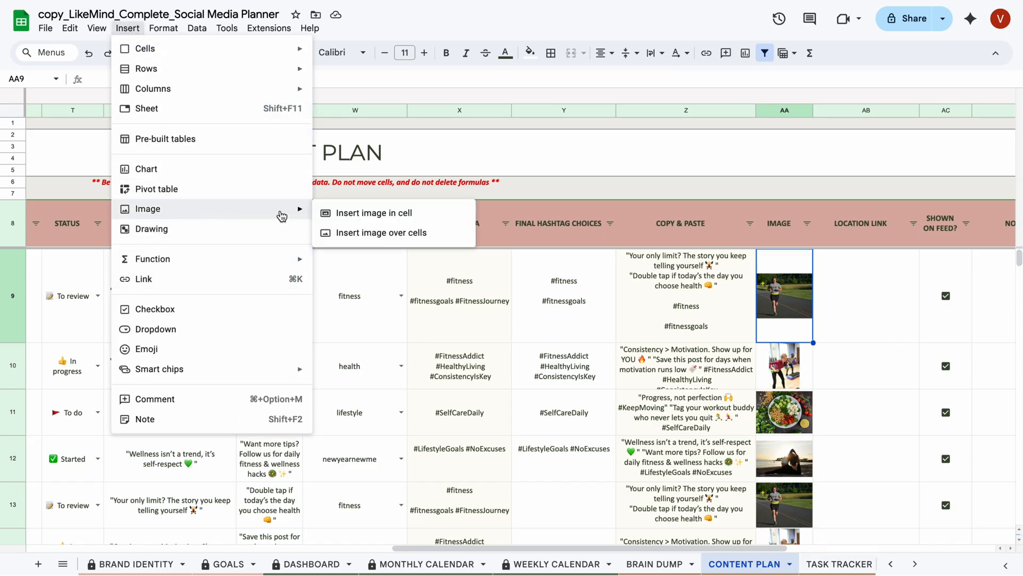
click(344, 209)
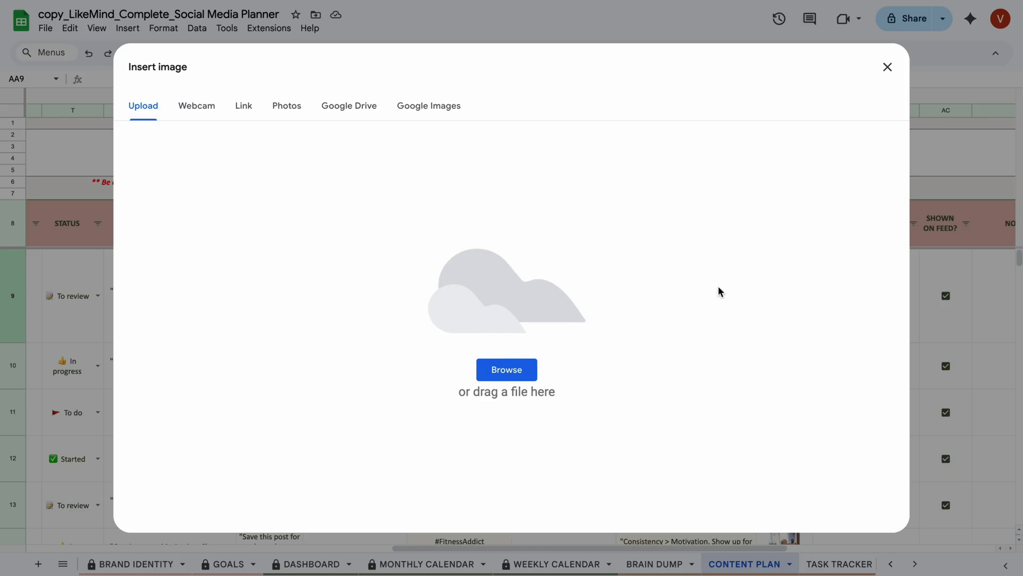
click(889, 67)
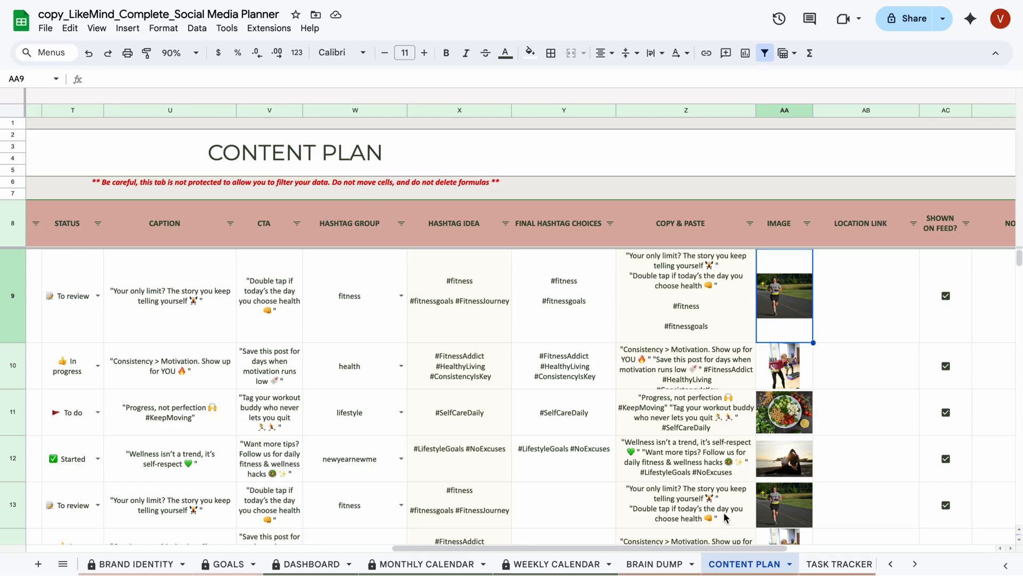
Mark the first Content Plan entry for Instagram, YouTube and Pinterest.
drag(520, 553, 694, 549)
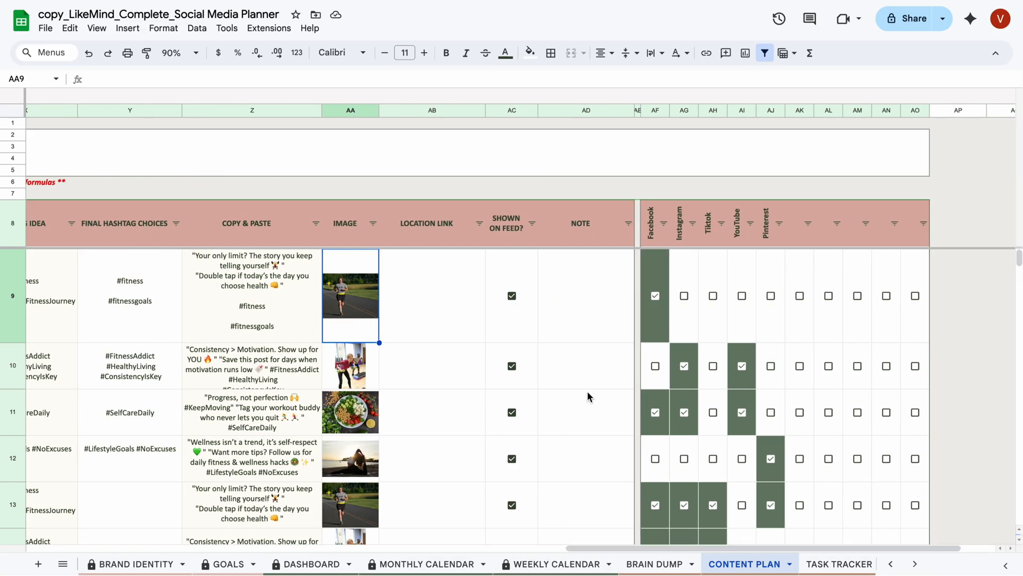
click(683, 297)
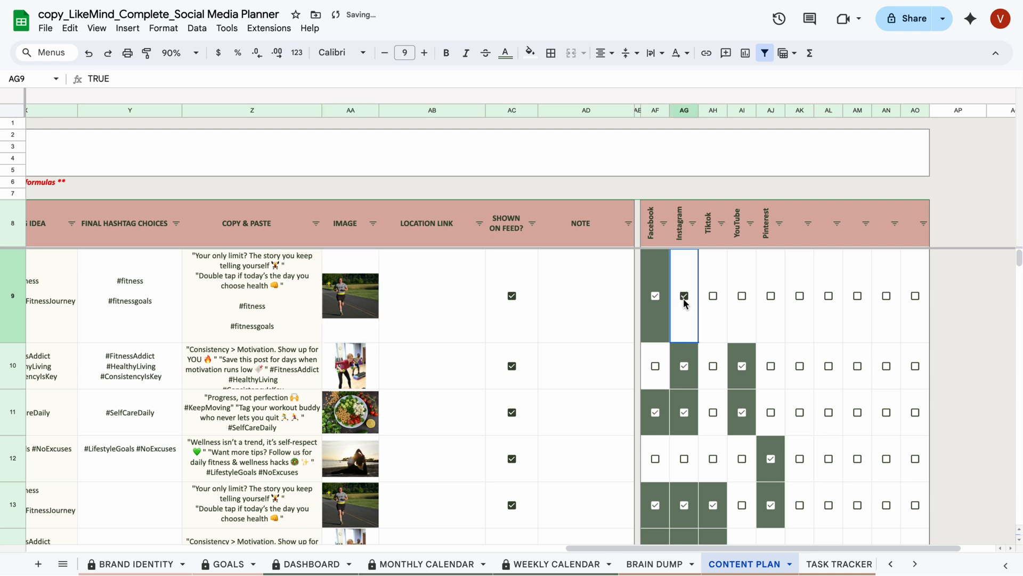
click(743, 296)
click(772, 296)
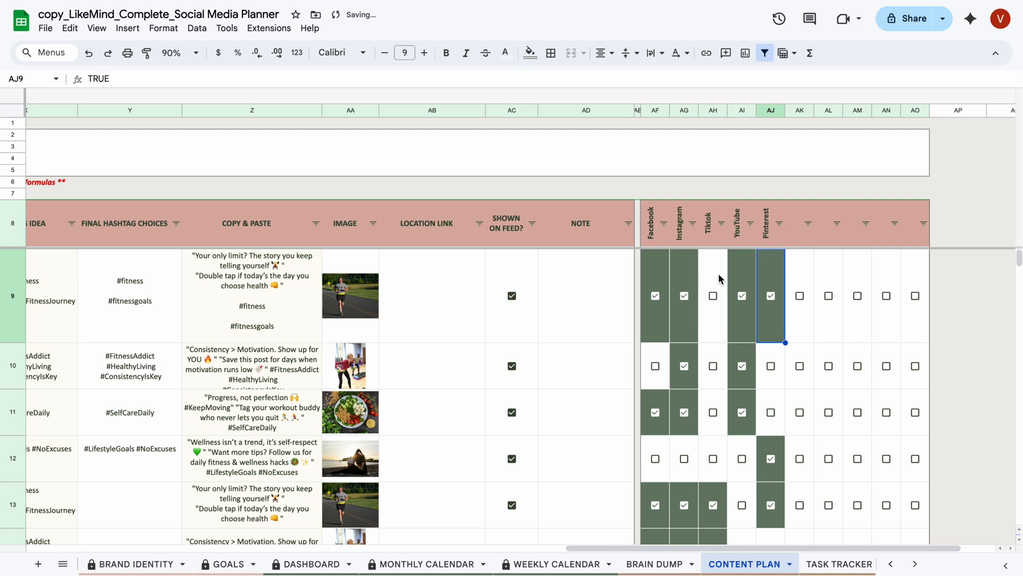
Mark the first entry's Post stage as done, and toggle its Track stage on and back off.
drag(628, 548, 75, 568)
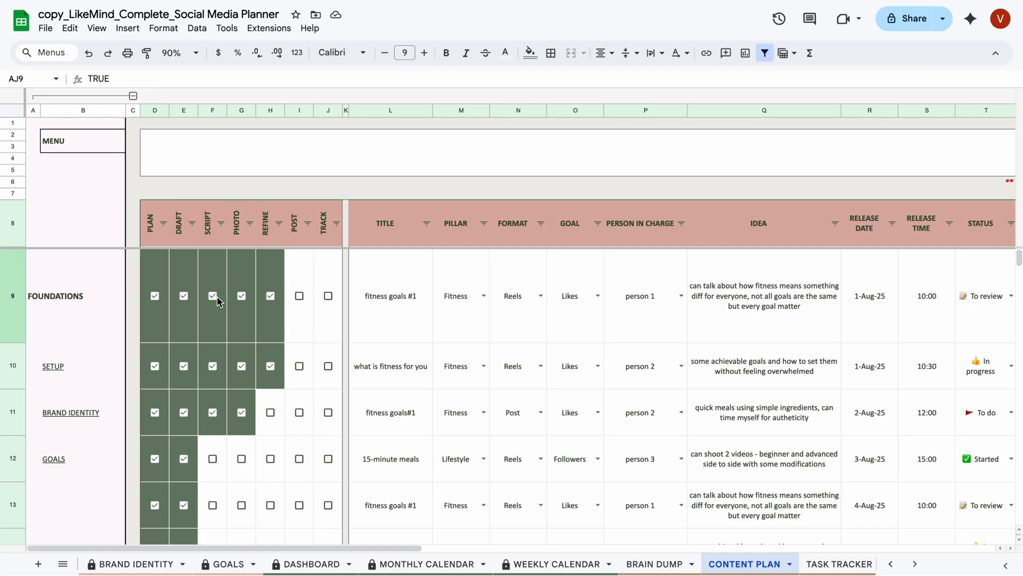
click(300, 296)
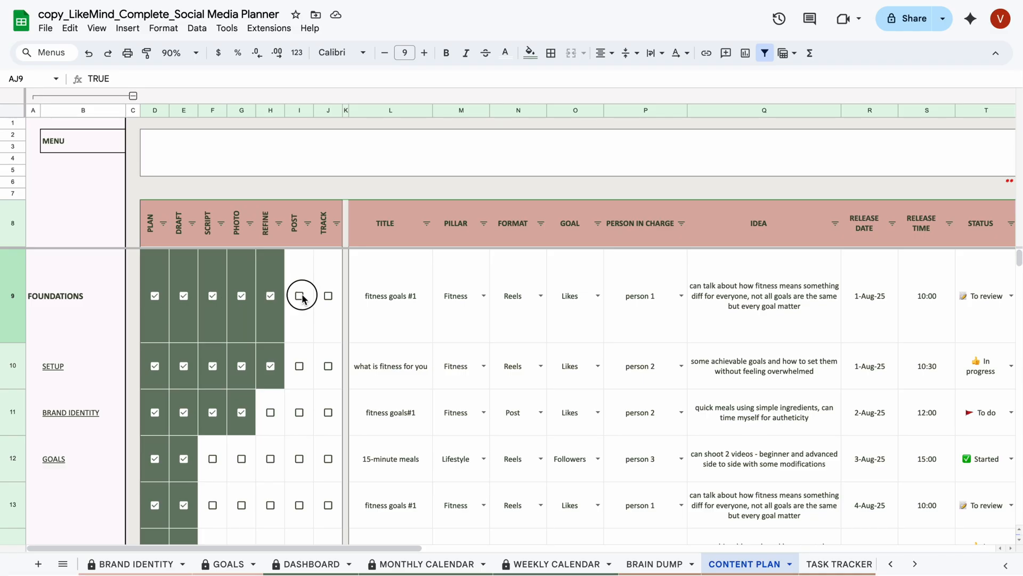
click(330, 297)
click(330, 297)
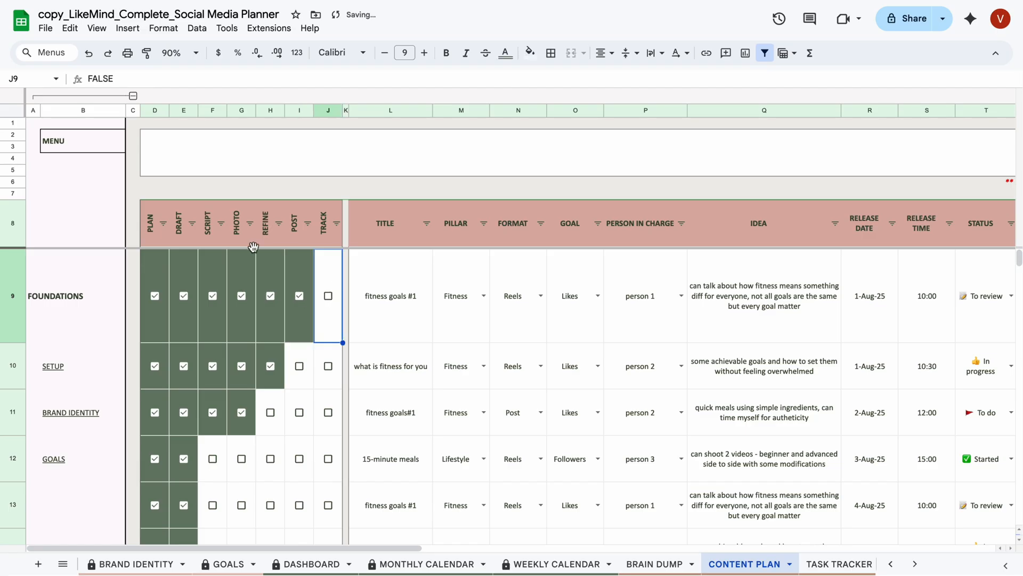
scroll(396, 429, down, 10)
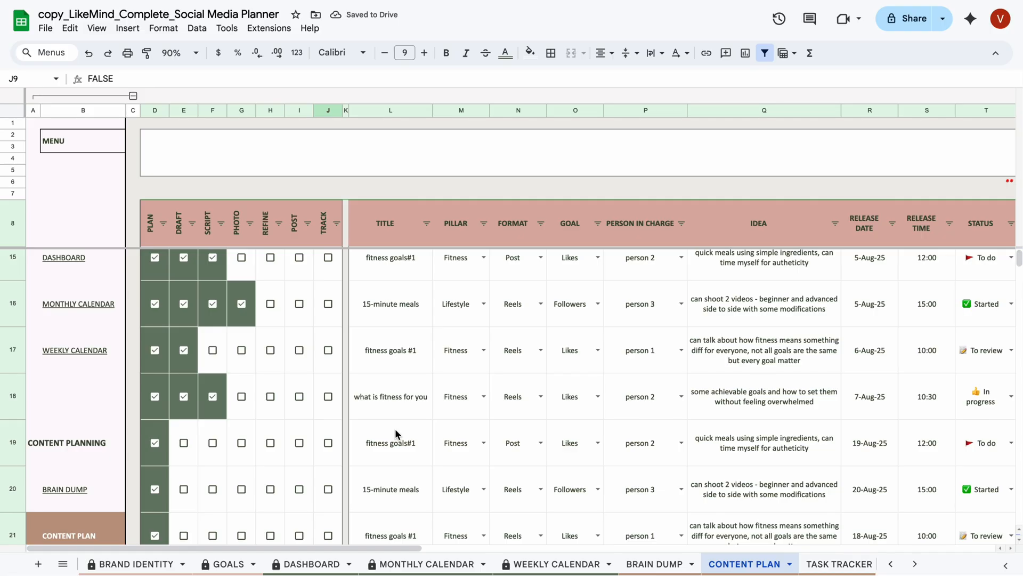
scroll(395, 433, up, 10)
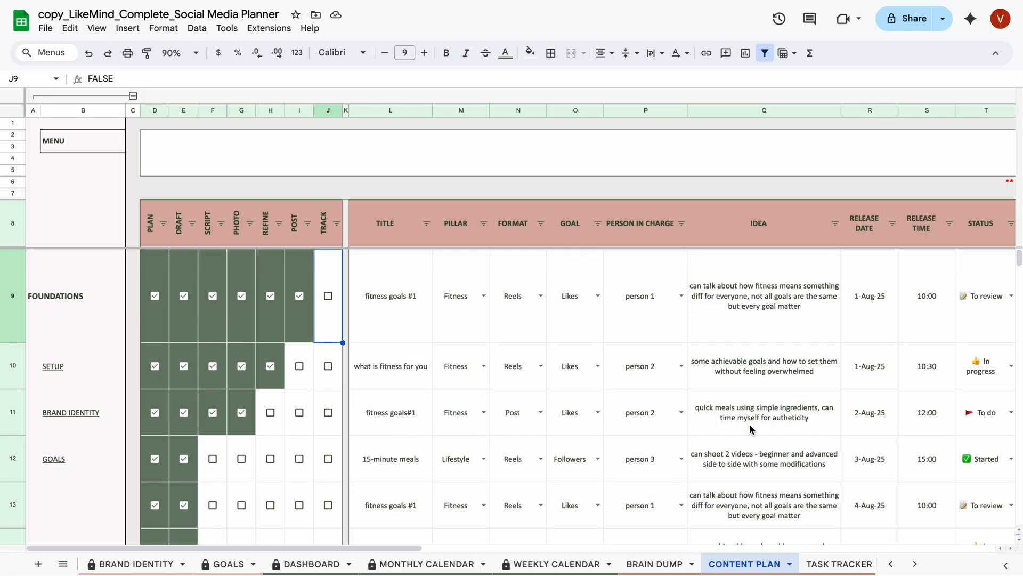
Go to the Task Tracker sheet and examine its summary boxes, task charts and the first empty row of the task table.
click(848, 568)
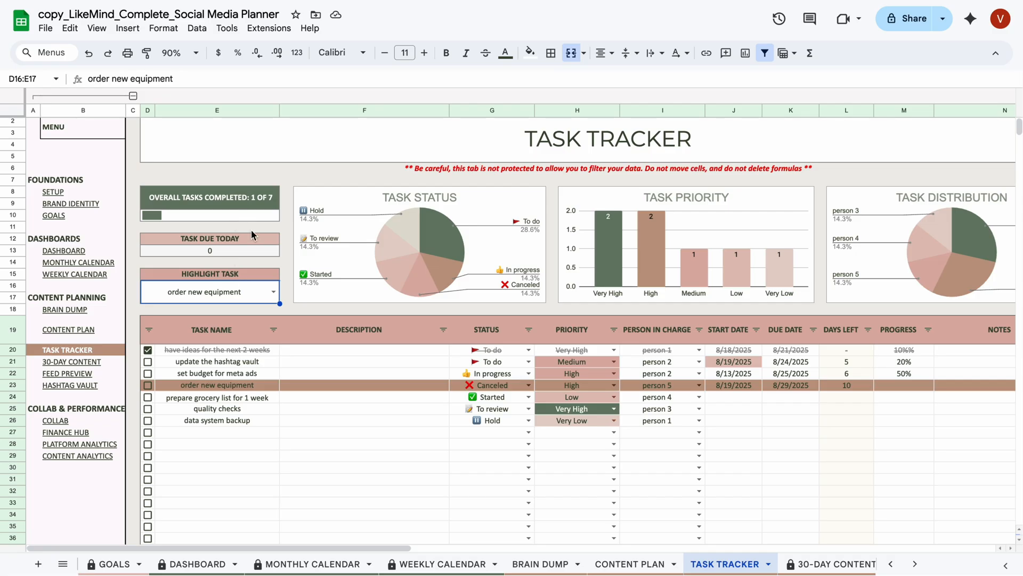
scroll(289, 290, up, 1)
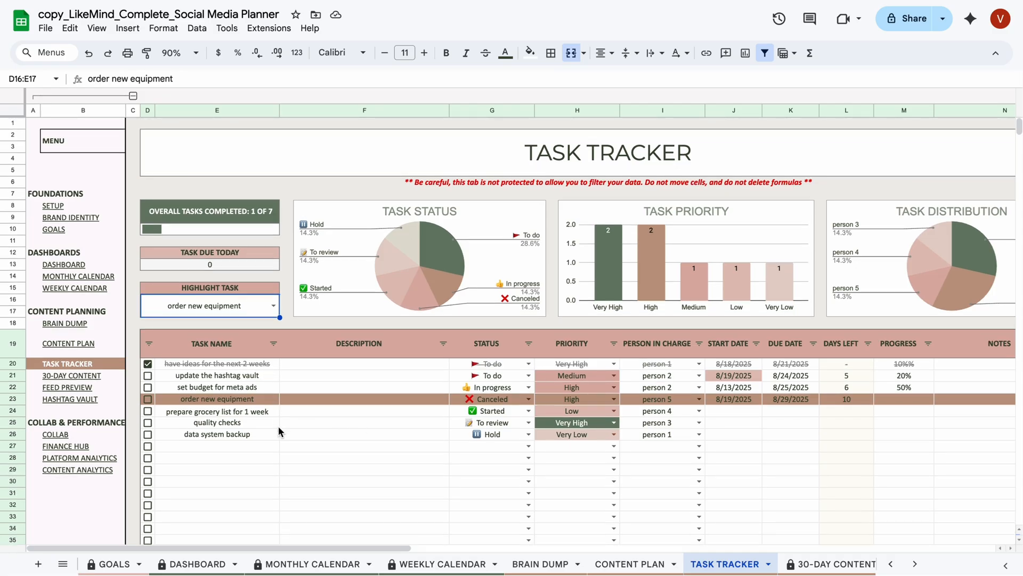
click(203, 446)
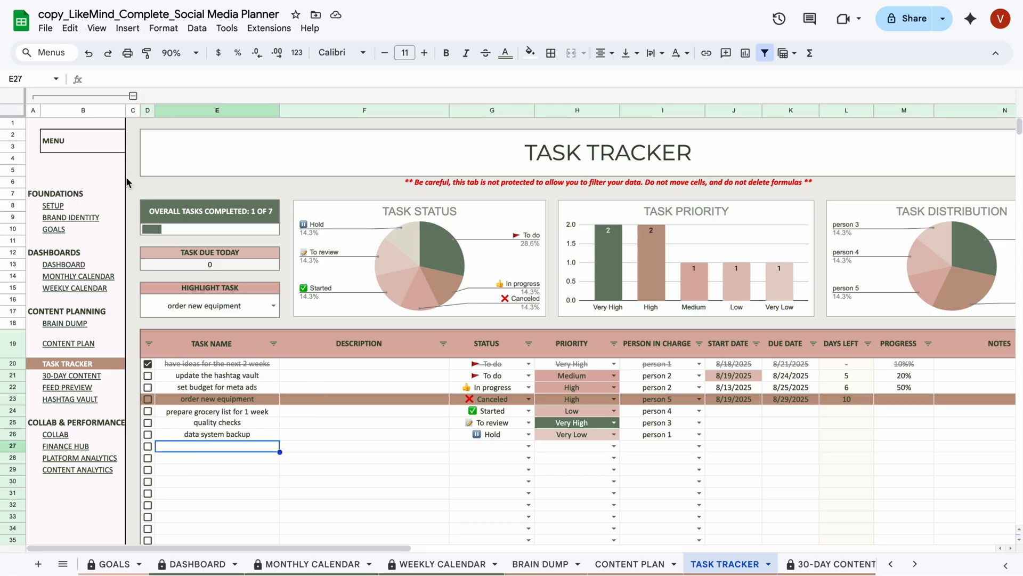
drag(130, 186, 954, 307)
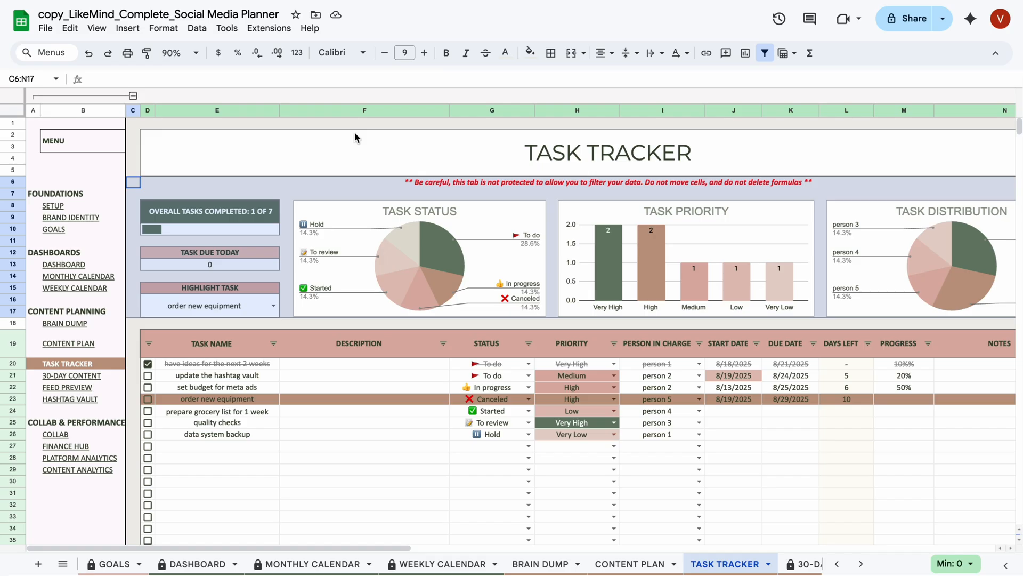
click(131, 160)
drag(359, 547, 338, 548)
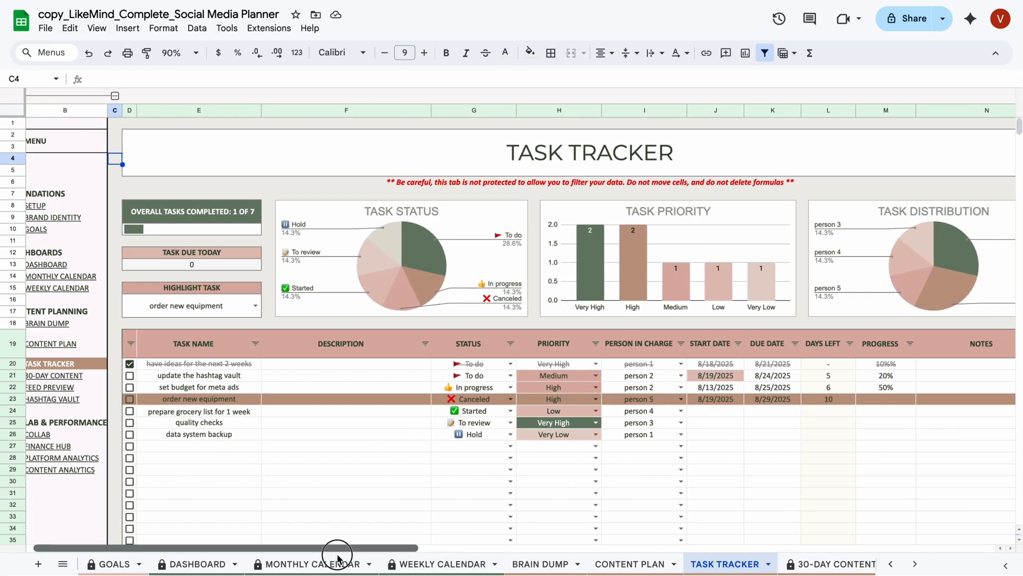
scroll(293, 398, down, 1)
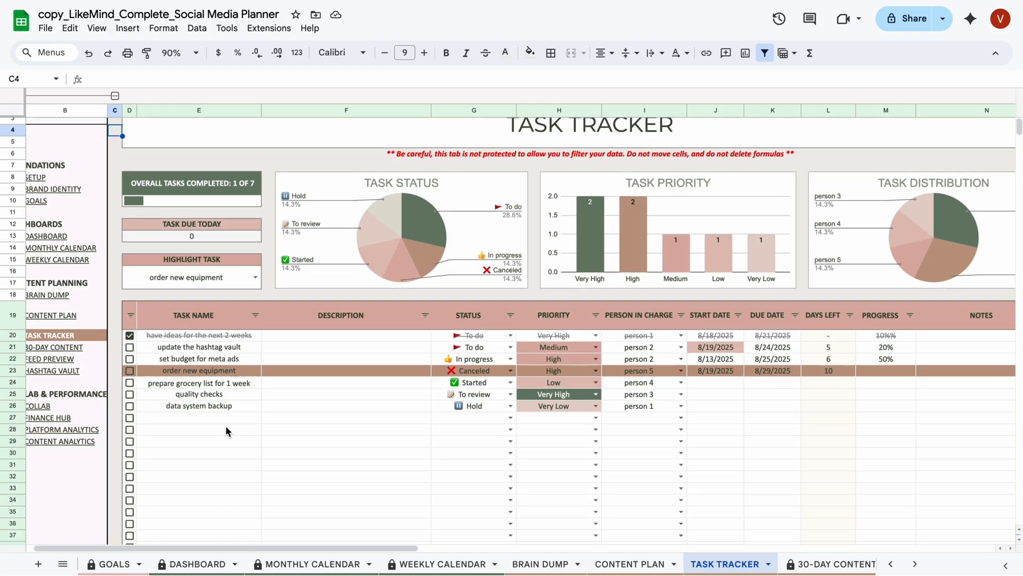
click(201, 418)
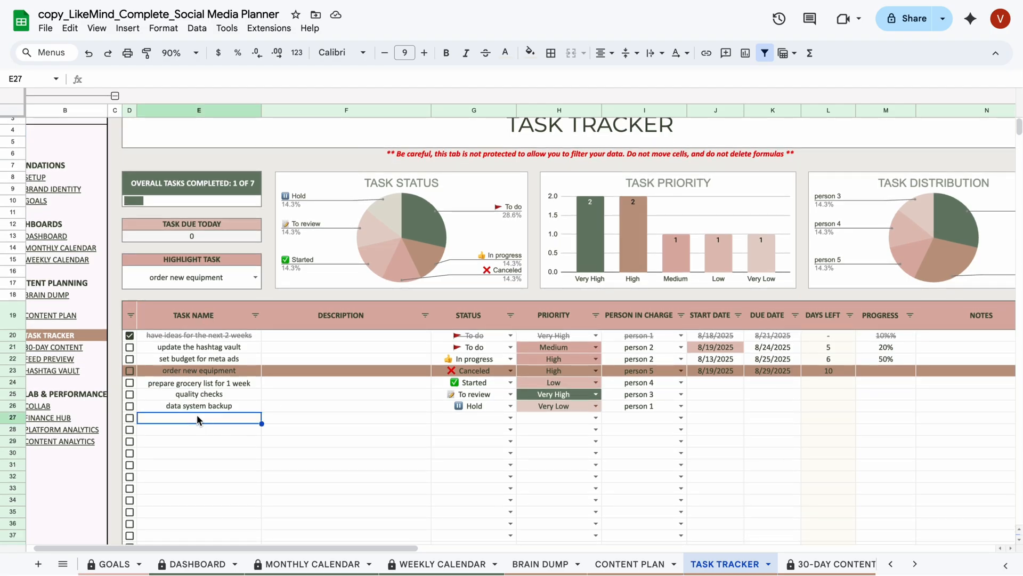
Add the description "add more trending hashtags - 50" to the "update the hashtag vault" task.
click(328, 416)
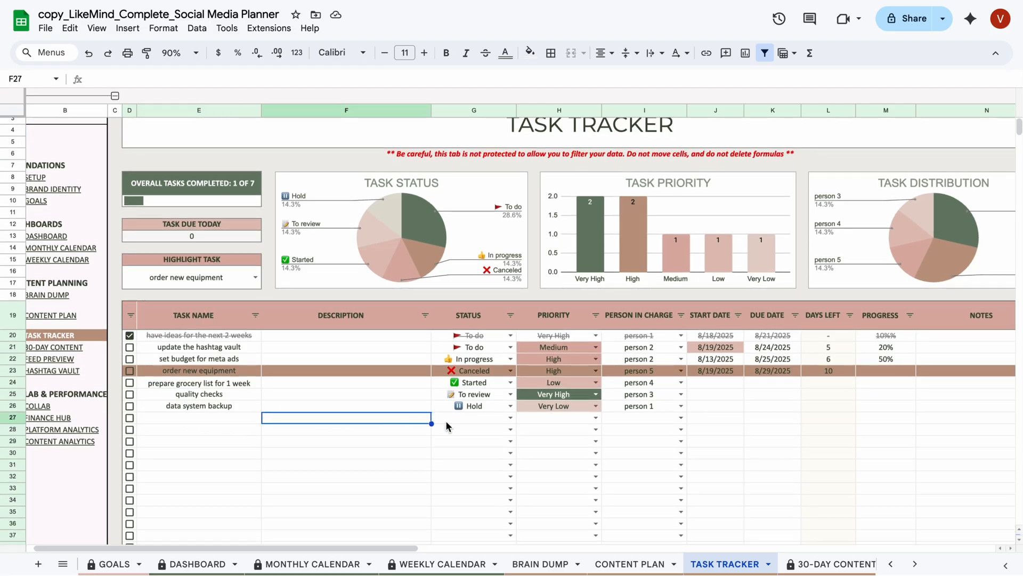
click(174, 351)
click(306, 351)
text(add more trending hashtags - 50)
key(Return)
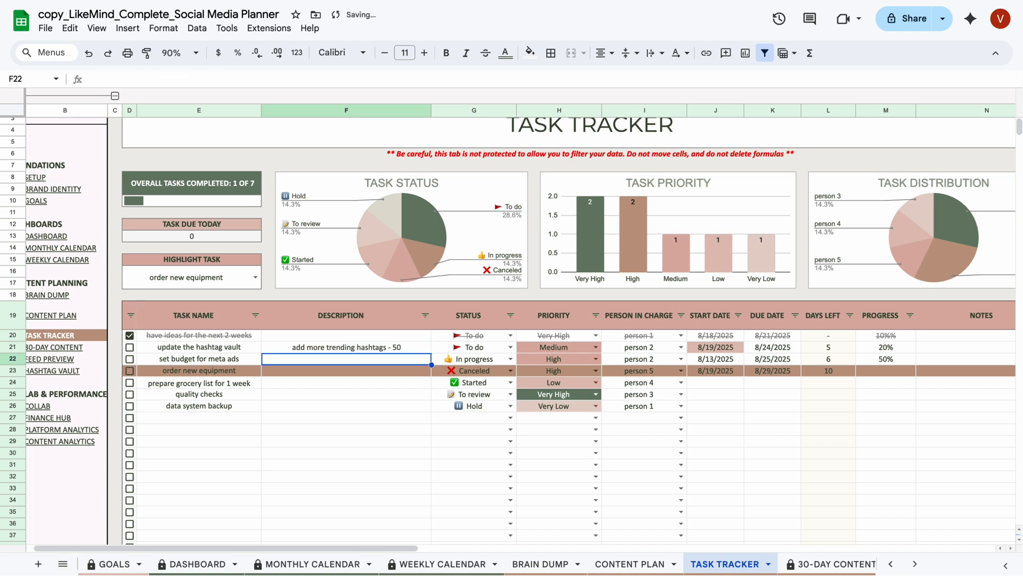
Set the "update the hashtag vault" task's status to In progress and check the task off as completed.
click(510, 347)
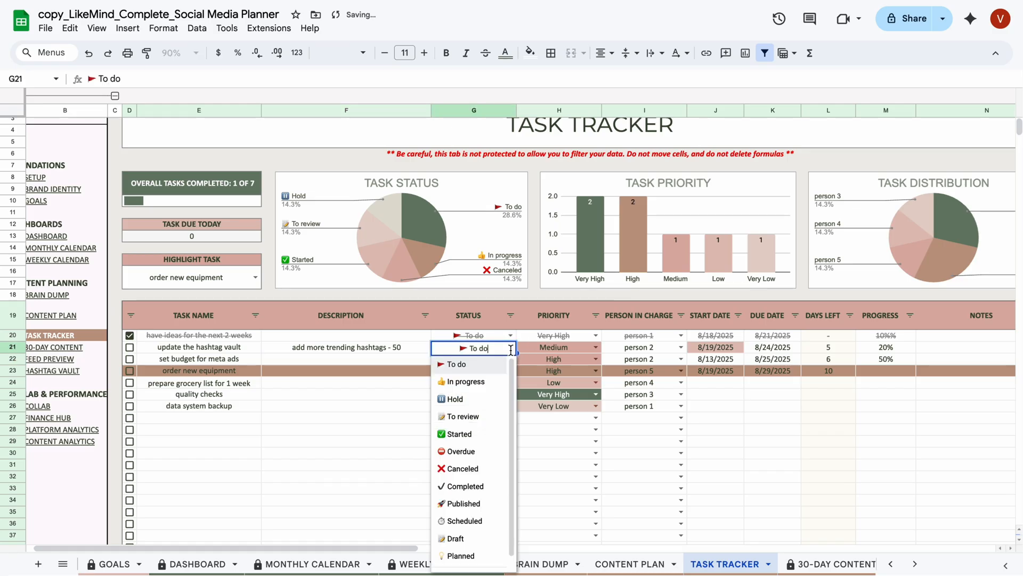
click(467, 381)
click(595, 347)
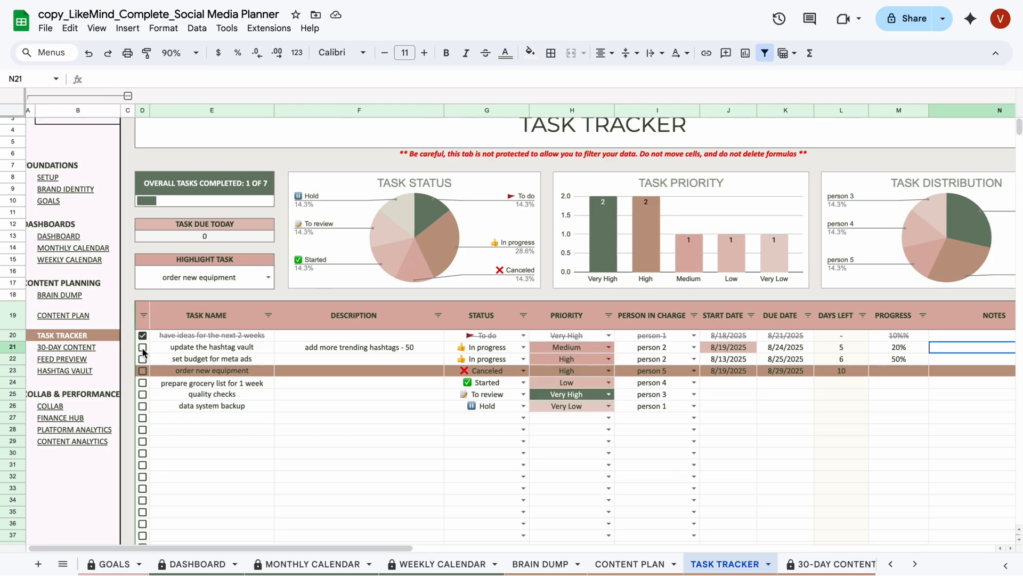
click(142, 348)
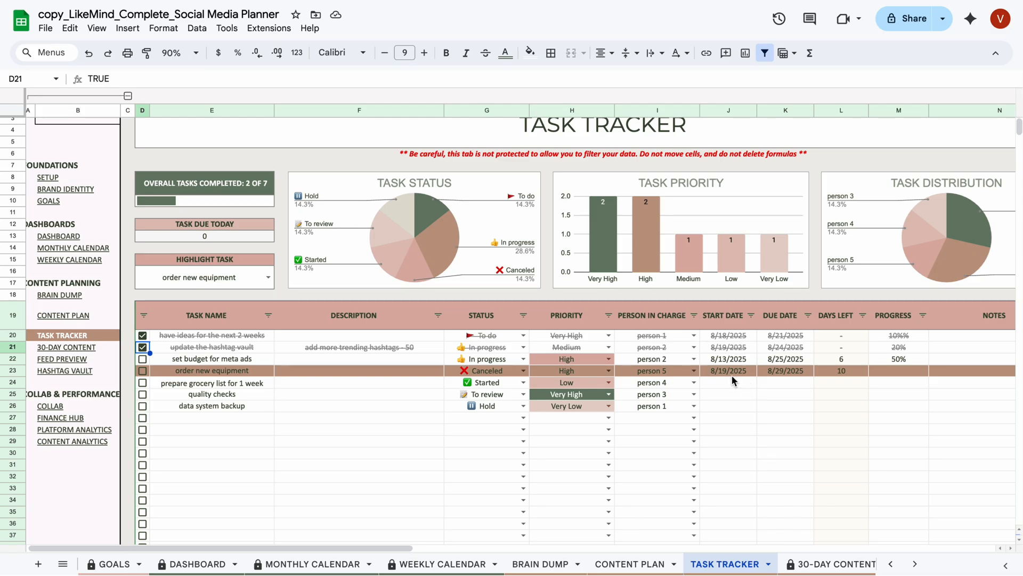
Format all Start Date and Due Date cells of the task table in the day-month-year style, like 18-Aug-25.
click(792, 394)
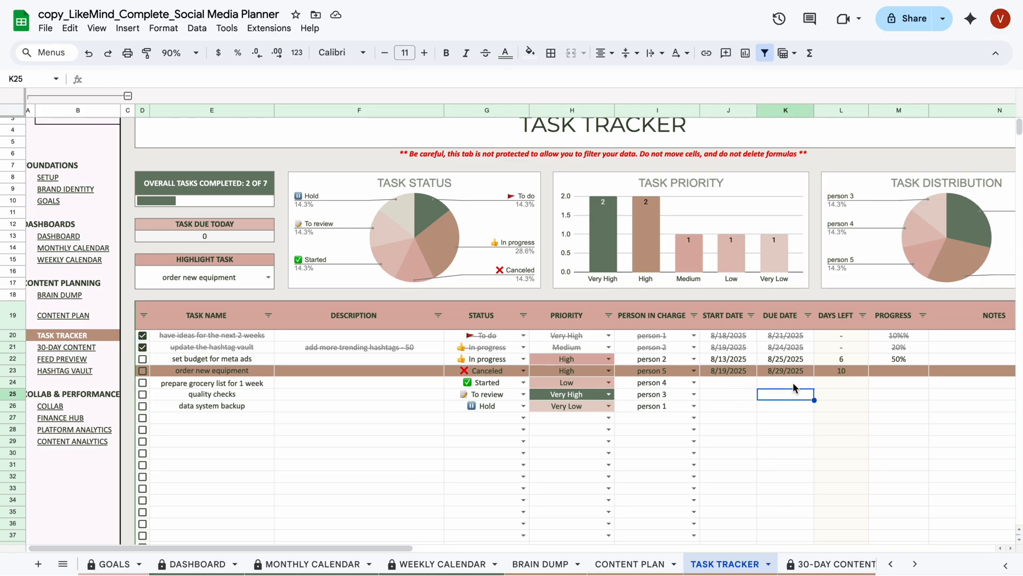
click(712, 338)
key(shift+Right)
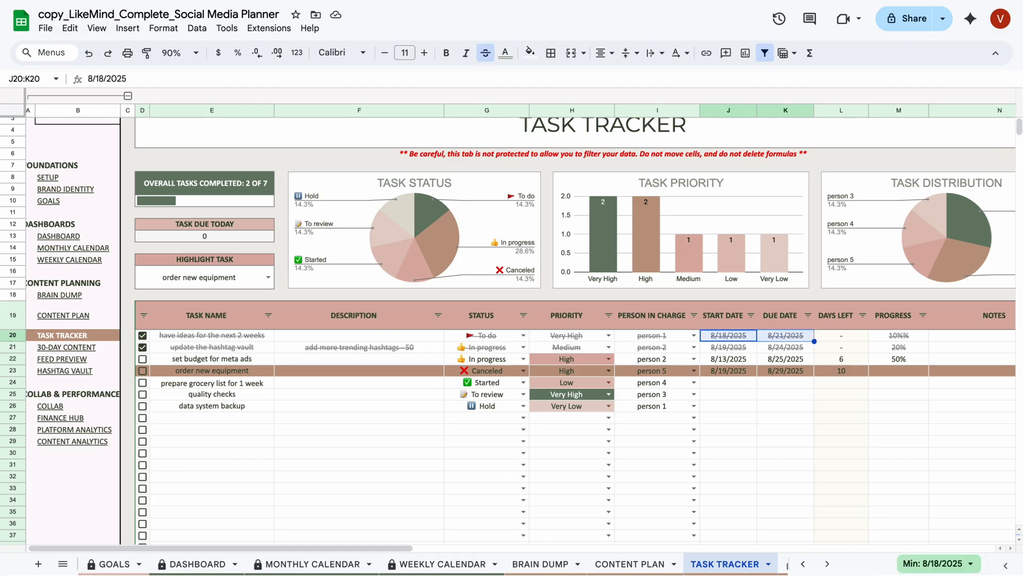
key(ctrl+shift+Down)
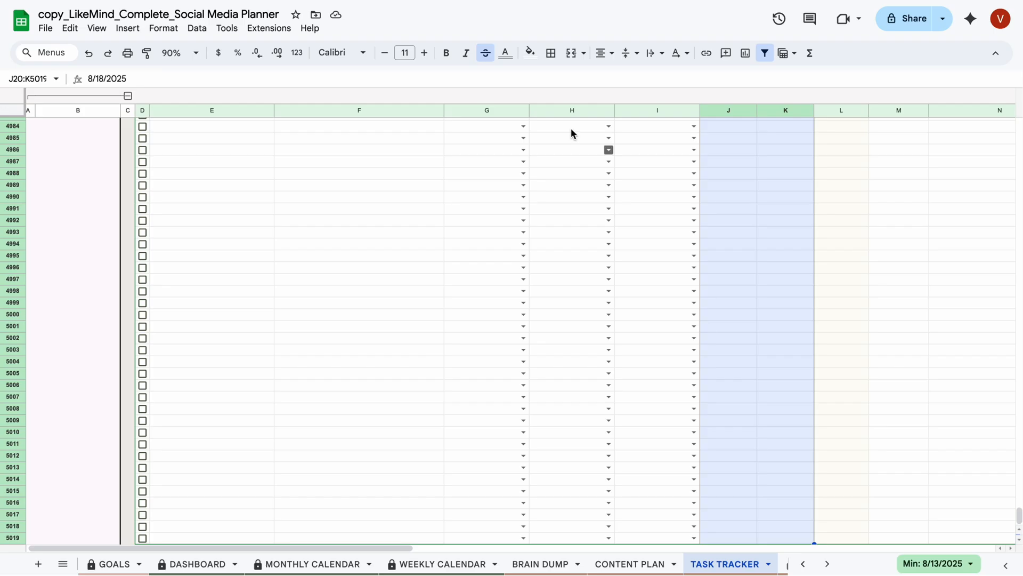
click(173, 30)
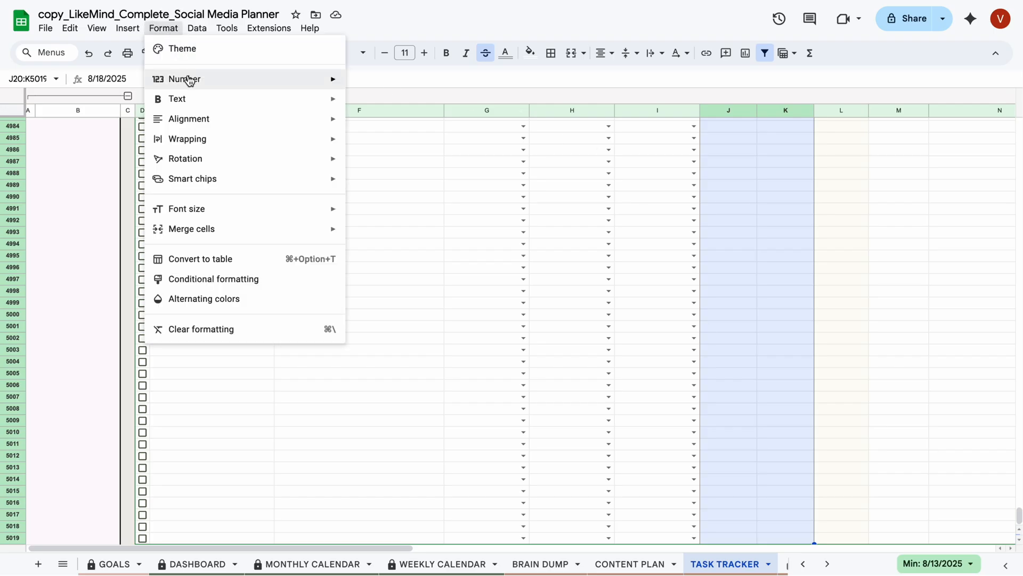
mouse_move(189, 80)
click(407, 403)
scroll(603, 327, up, 20)
drag(1014, 509, 983, 84)
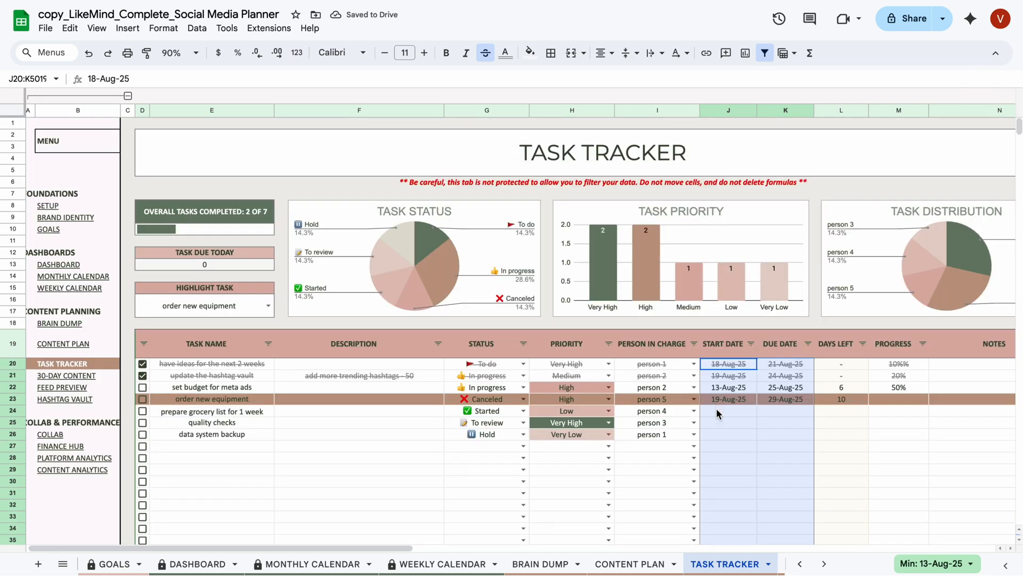
click(724, 423)
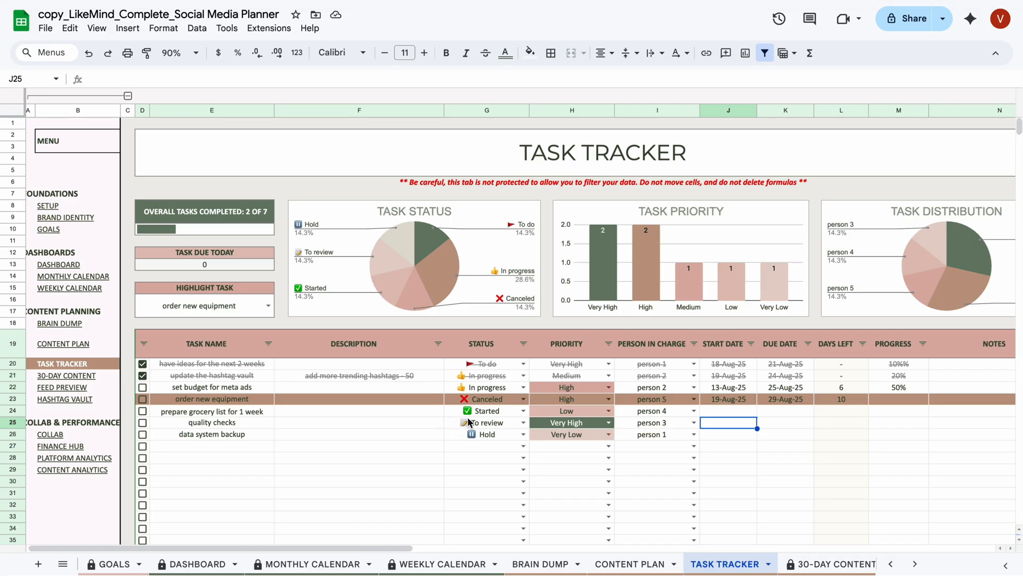
Go to the 30-Day Content Plan sheet and examine its date setup, calendar, feed view and first days' post cards.
scroll(490, 401, left, 1)
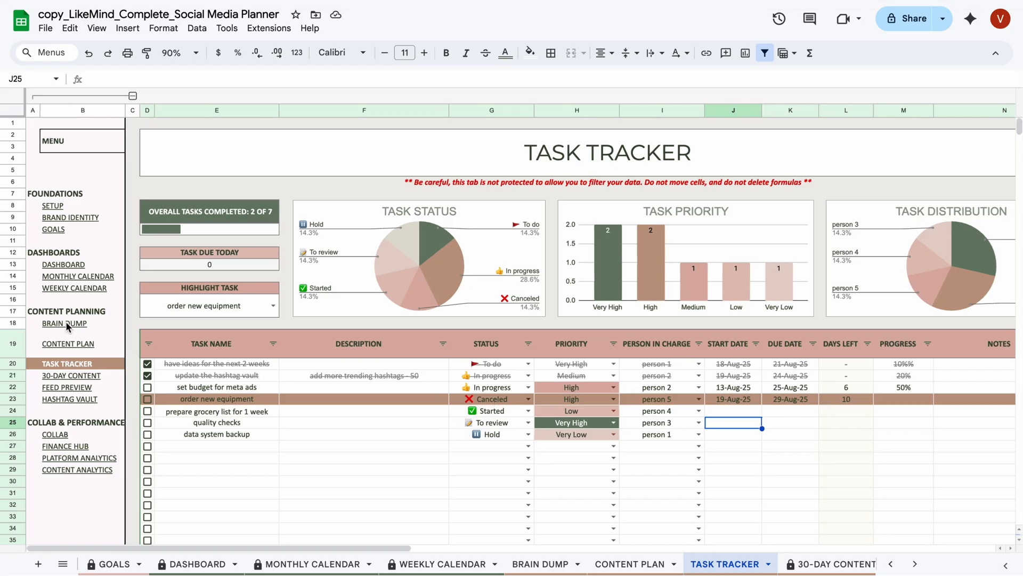
mouse_move(58, 377)
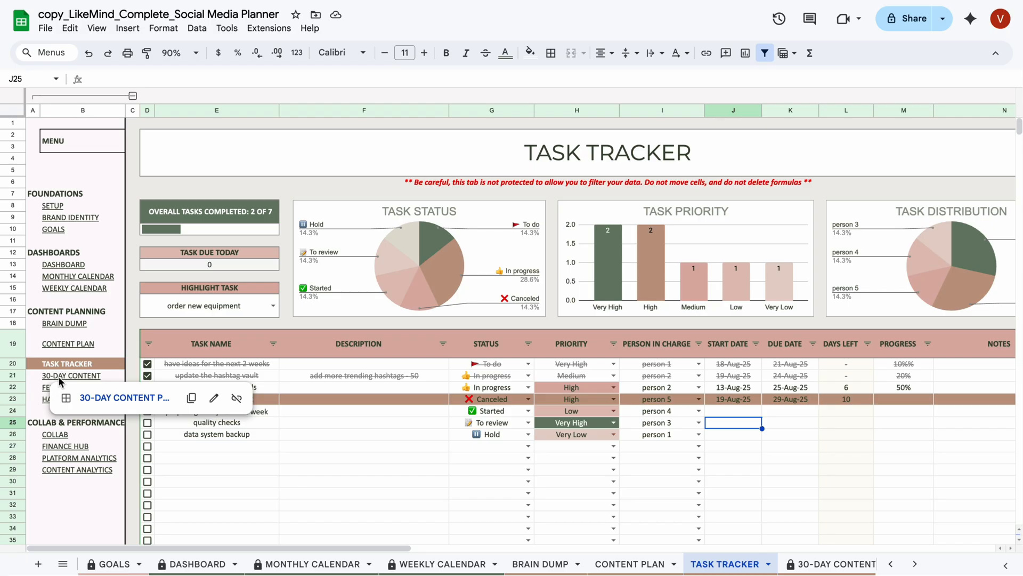
click(123, 399)
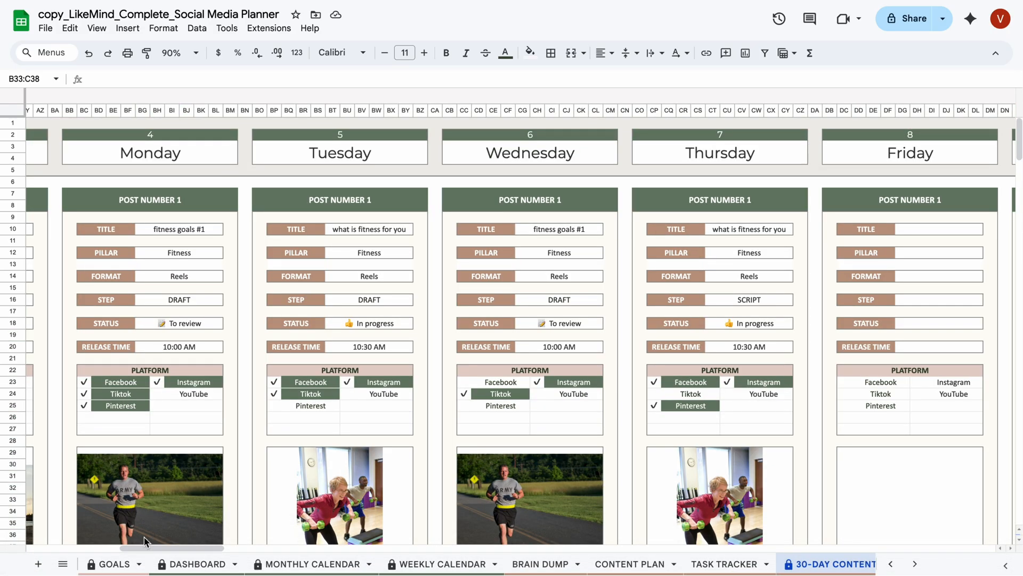
drag(135, 548, 19, 549)
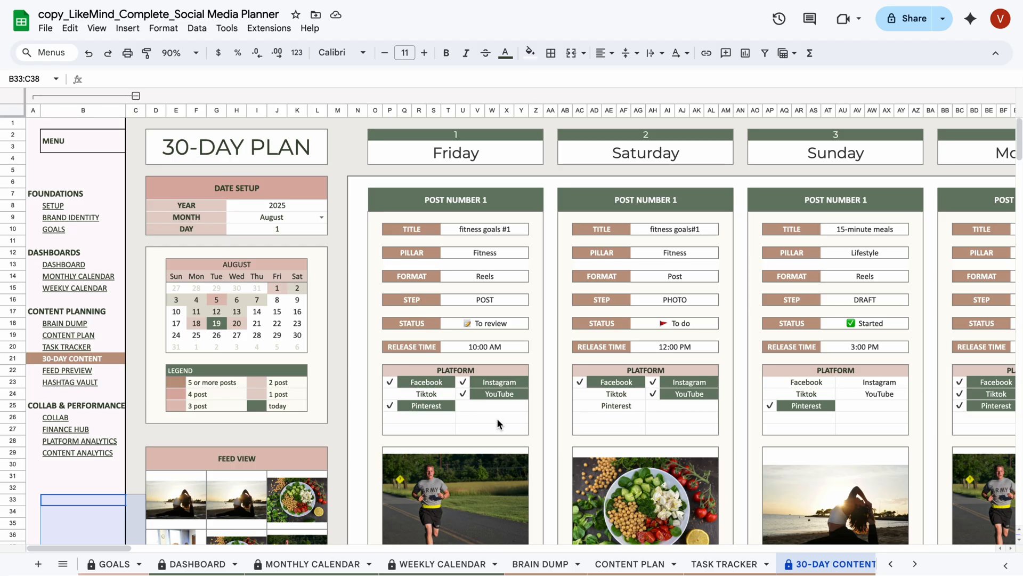
scroll(497, 420, down, 6)
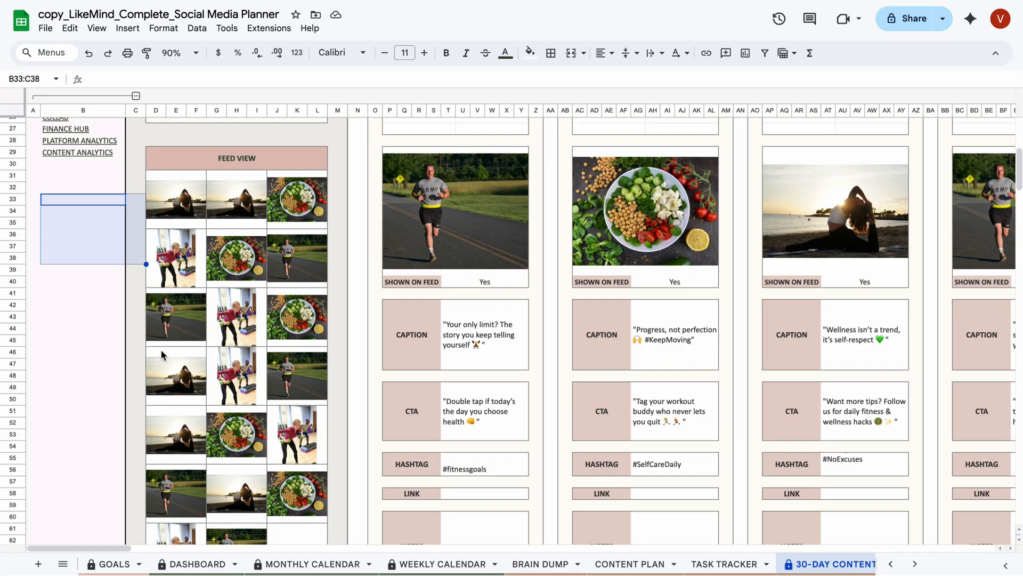
scroll(447, 326, up, 5)
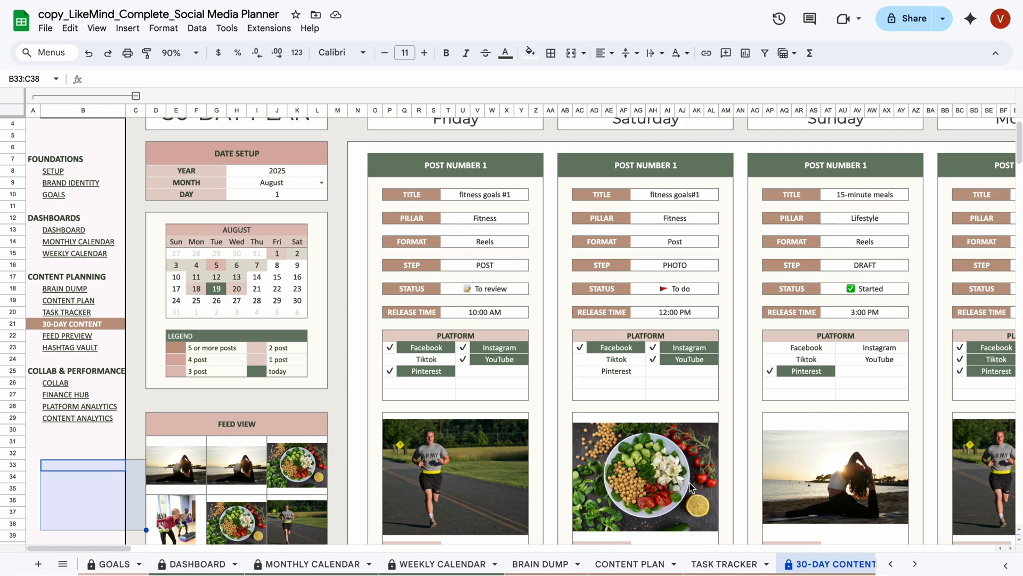
Return to the Content Plan sheet and review the first entry's title, release date and remaining columns through Shown on Feed.
click(628, 565)
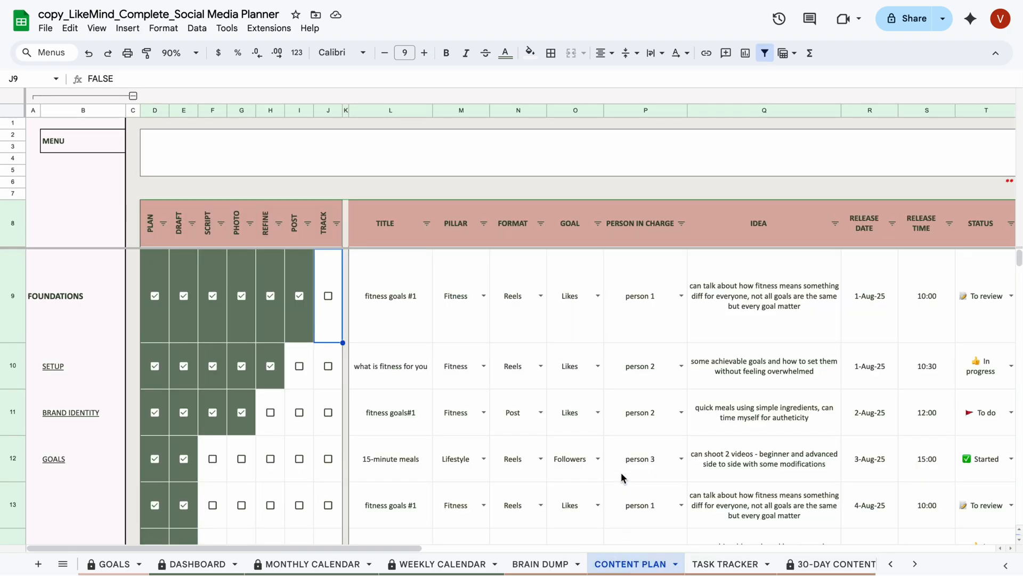
drag(402, 545, 442, 545)
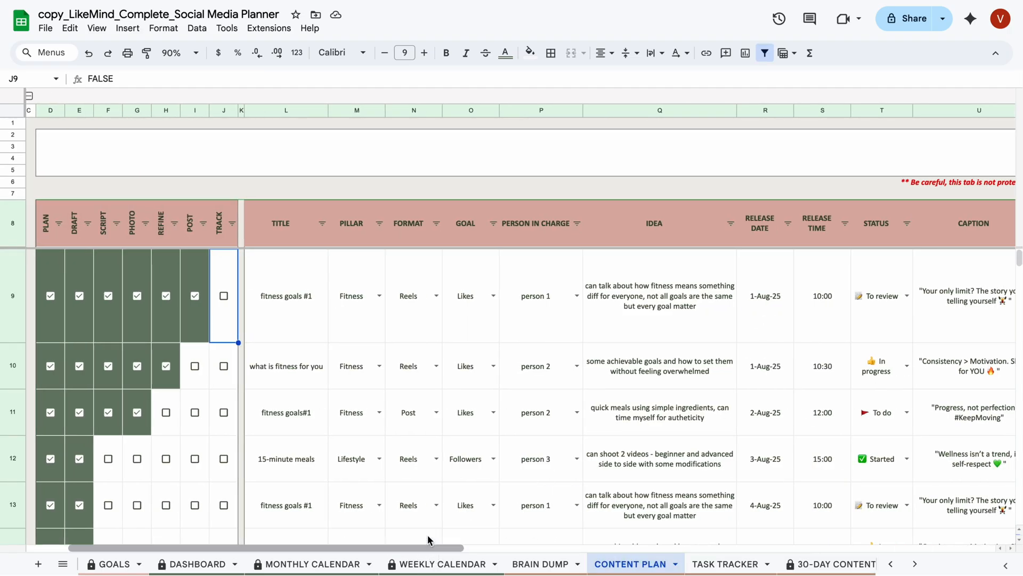
click(292, 327)
click(779, 321)
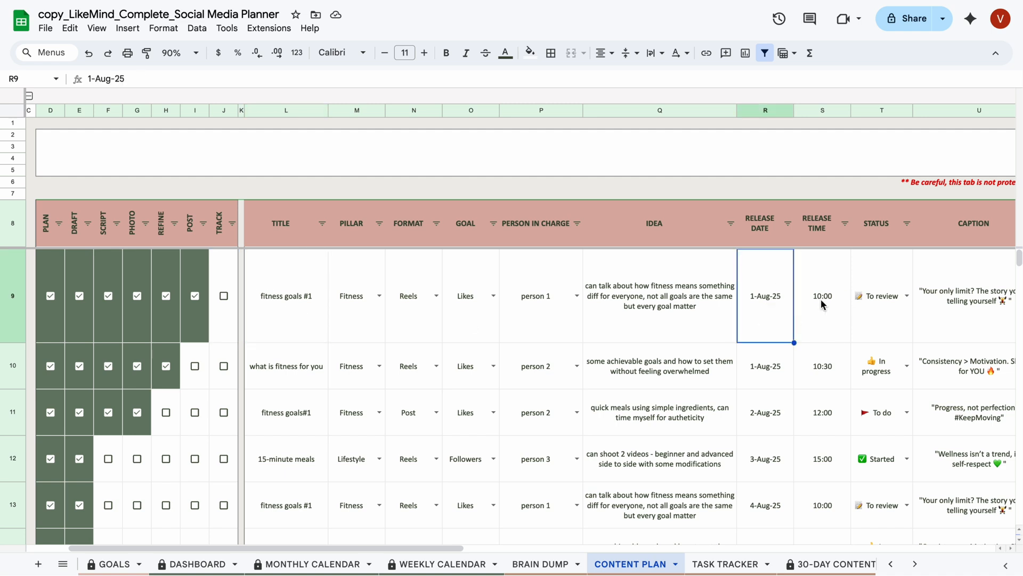
drag(423, 547, 730, 549)
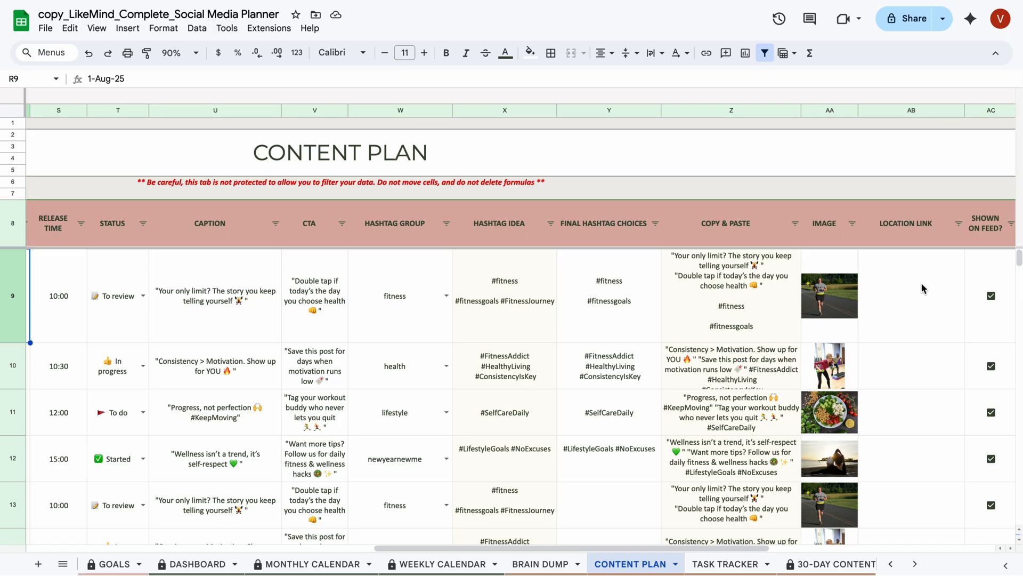
Examine the first day's two post cards on the 30-Day Content Plan sheet, including platforms, caption, hashtag and copy-and-paste text.
click(828, 563)
scroll(443, 405, up, 1)
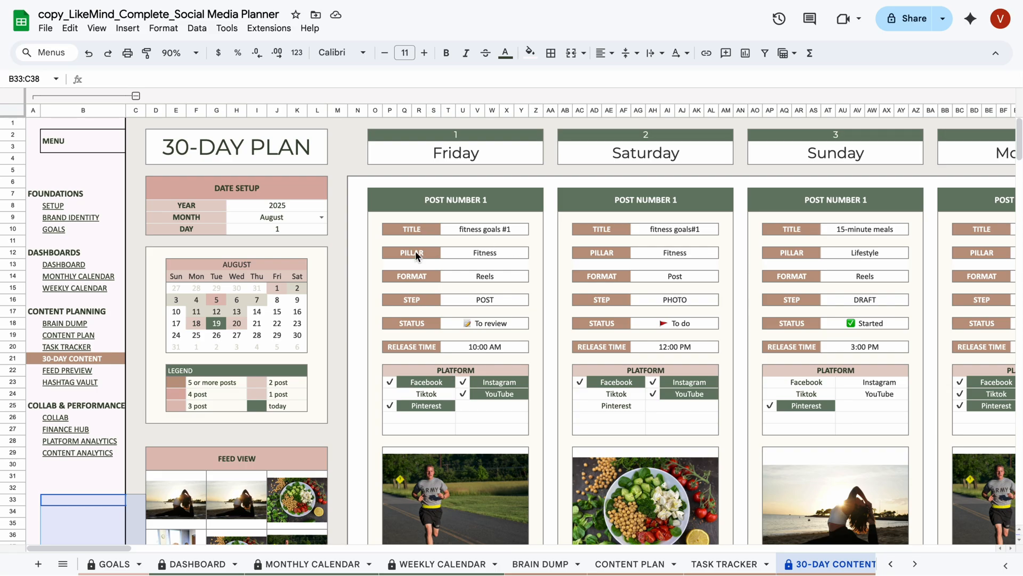
click(476, 347)
click(492, 321)
scroll(493, 325, down, 1)
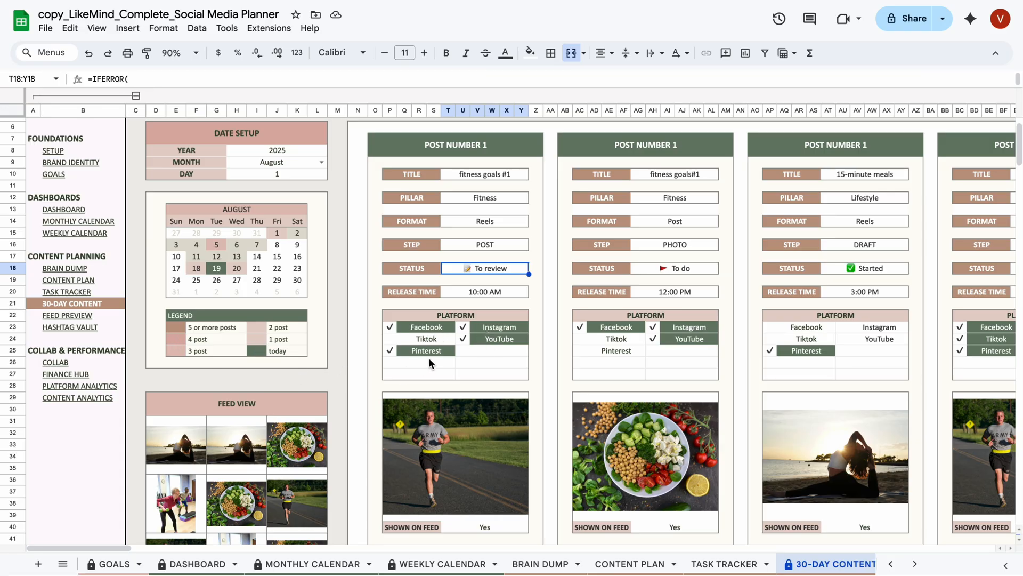
scroll(428, 357, down, 5)
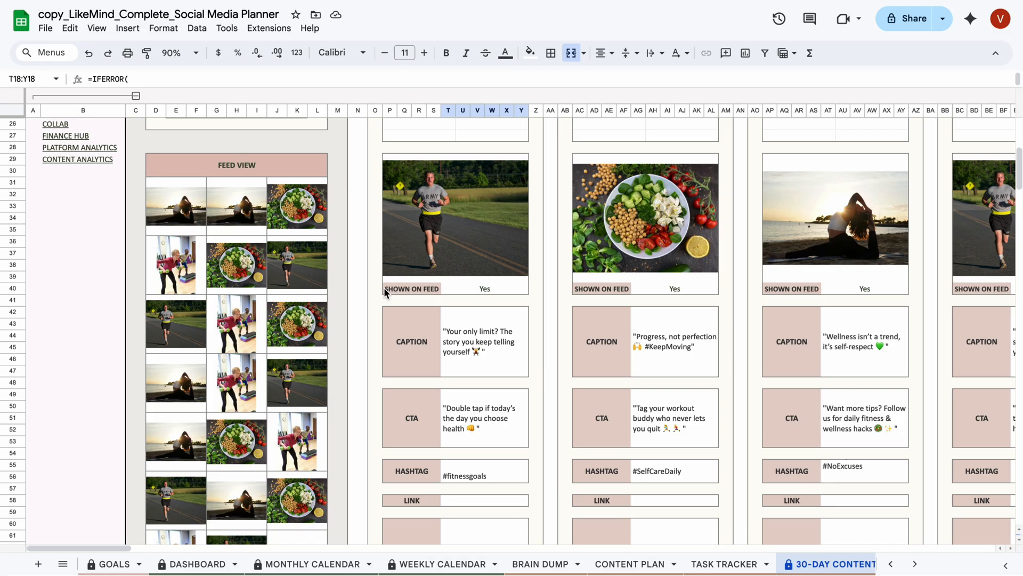
scroll(488, 373, down, 1)
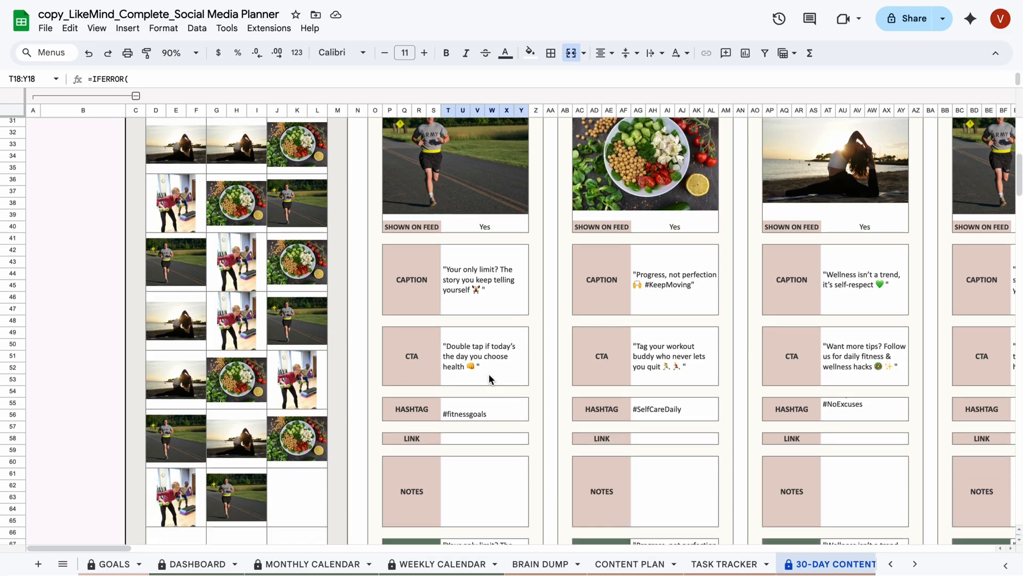
scroll(489, 373, down, 6)
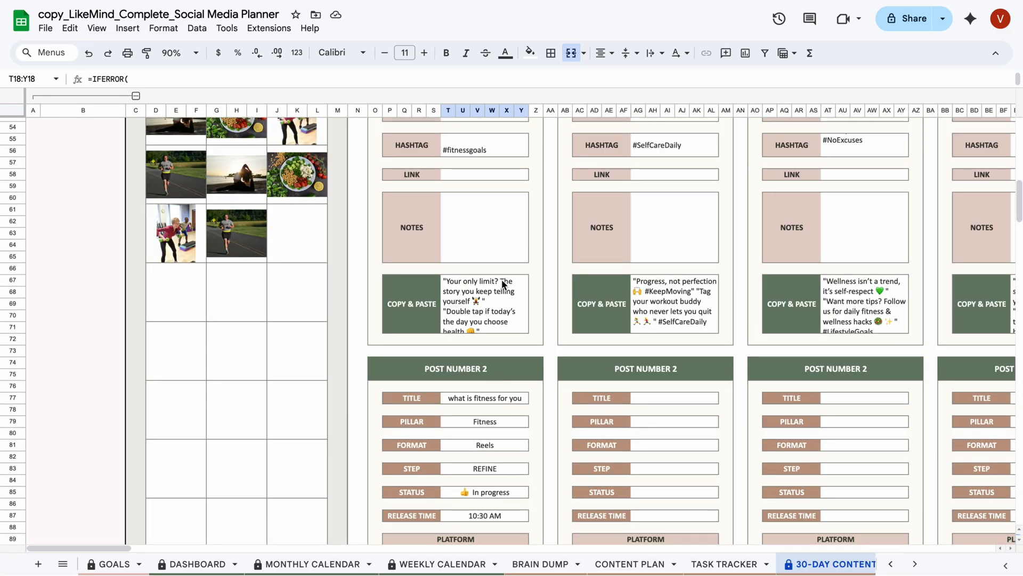
scroll(475, 427, down, 1)
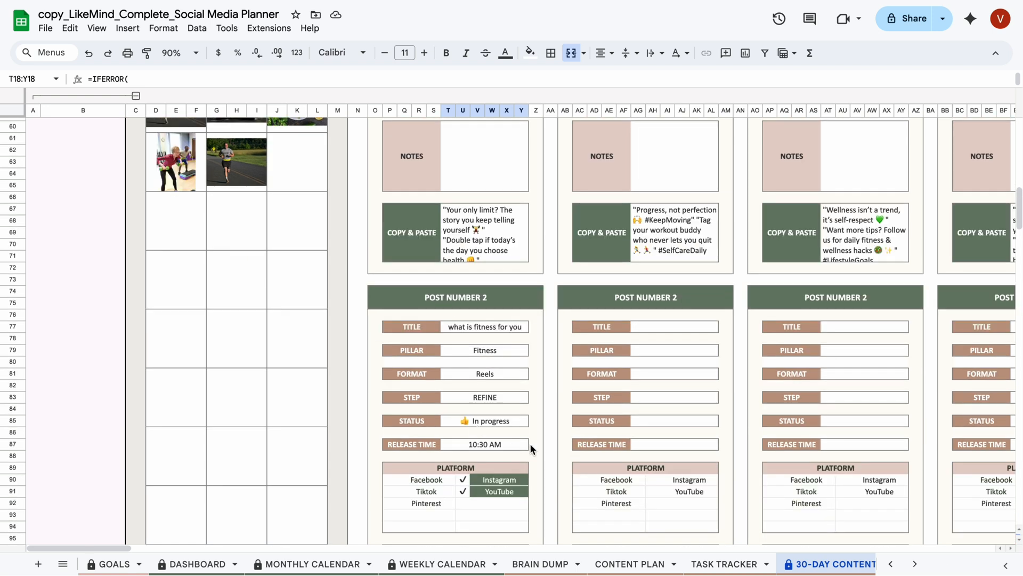
scroll(348, 339, up, 13)
Go to the Feed Preview sheet and look through its image grid.
click(49, 369)
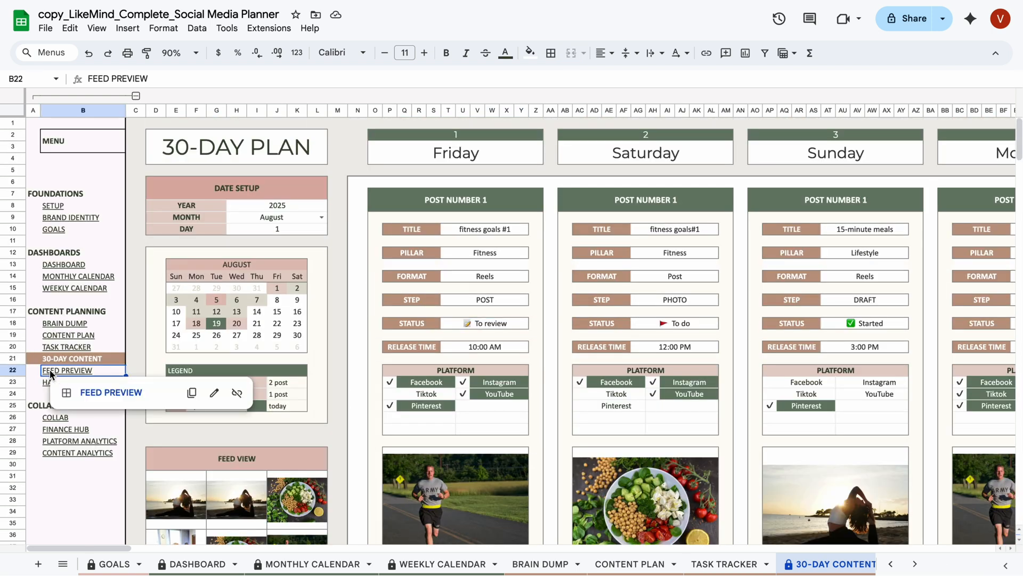
click(113, 392)
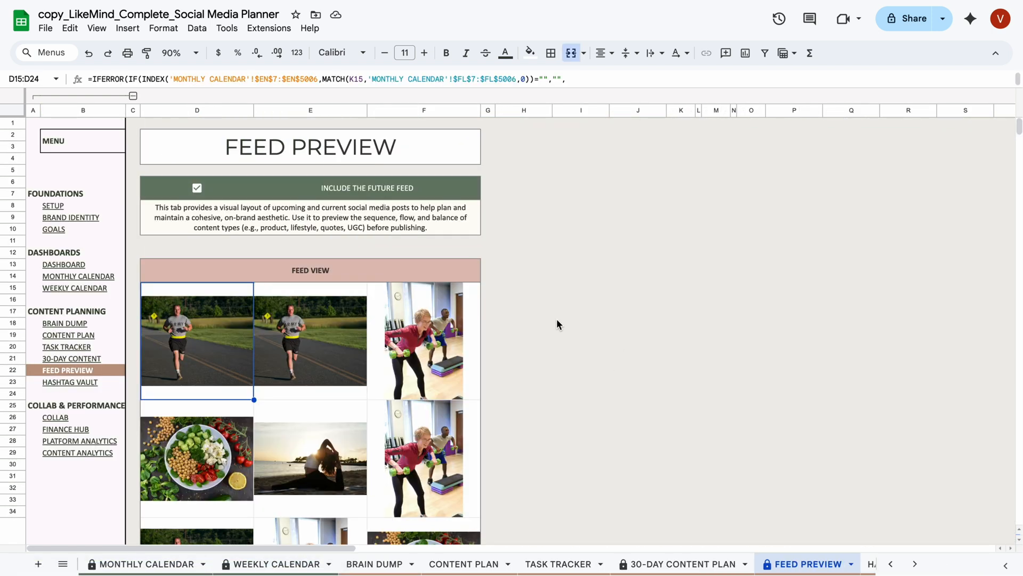
scroll(557, 318, down, 6)
scroll(556, 324, up, 6)
Exclude the future feed from the Feed Preview, include it again, and compare the image grids.
click(198, 188)
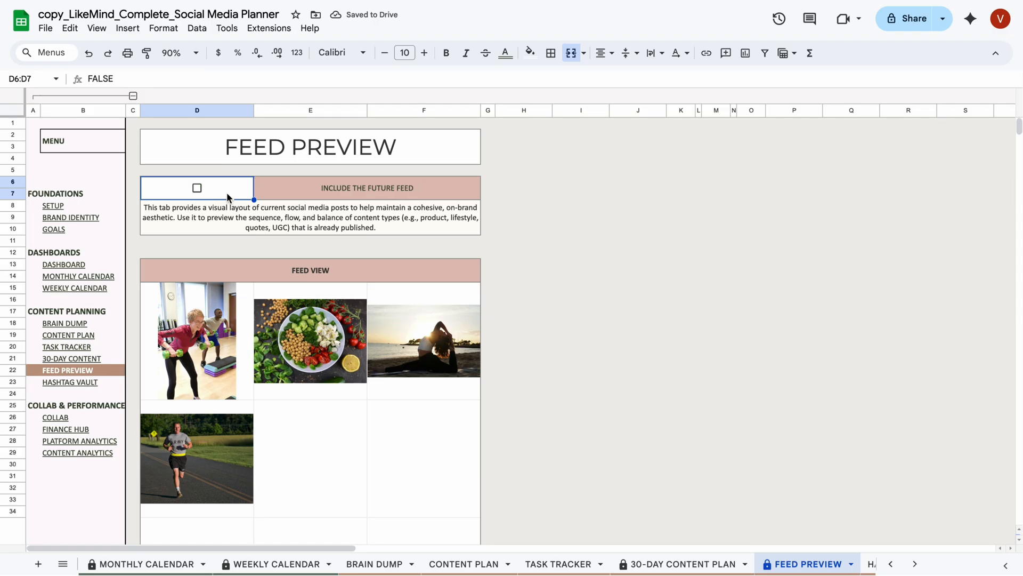
click(198, 189)
scroll(367, 462, down, 10)
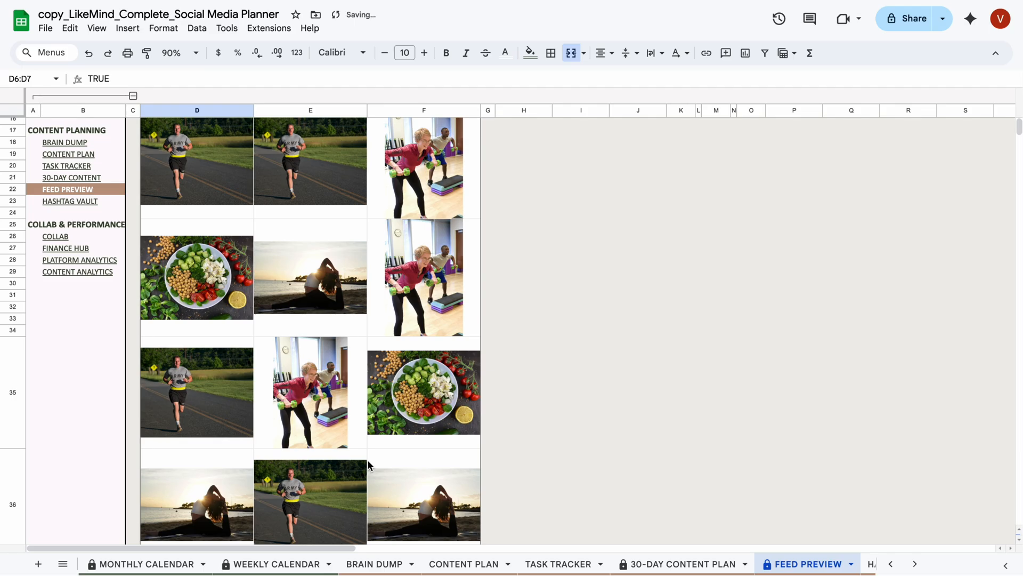
scroll(323, 426, up, 10)
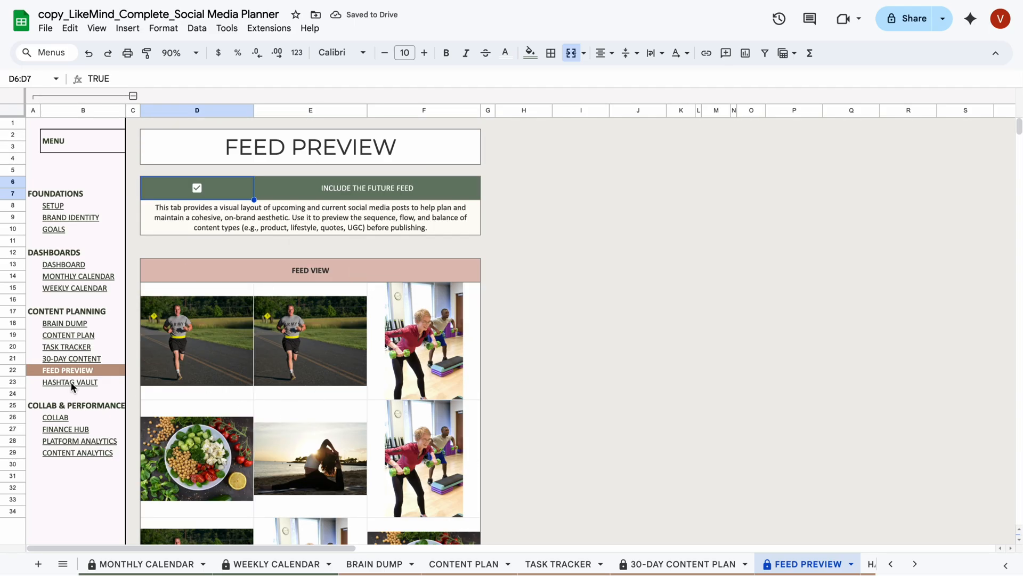
Go to the Hashtag Vault sheet and select the first hashtag, #fitness.
mouse_move(72, 386)
click(104, 408)
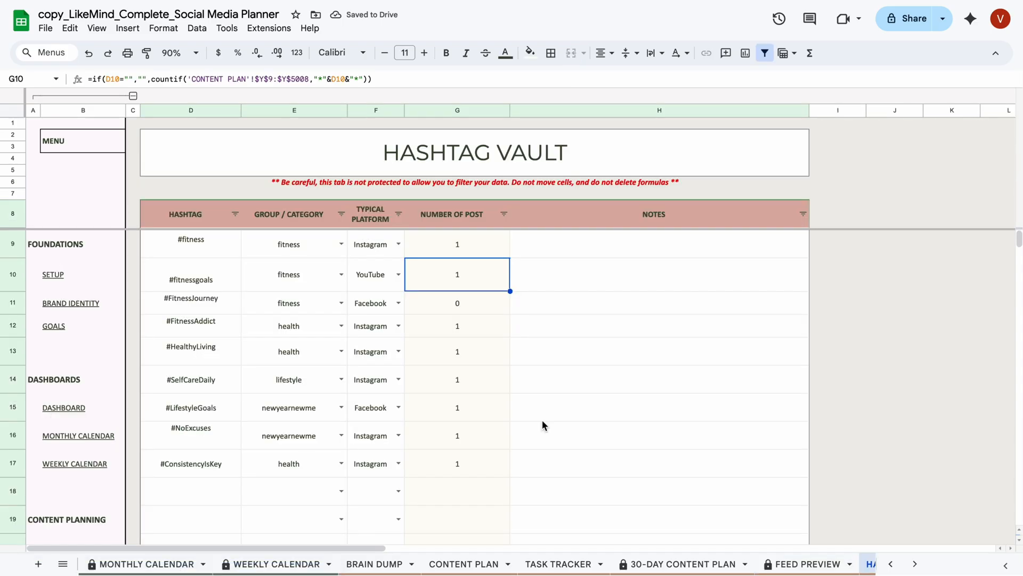
click(183, 254)
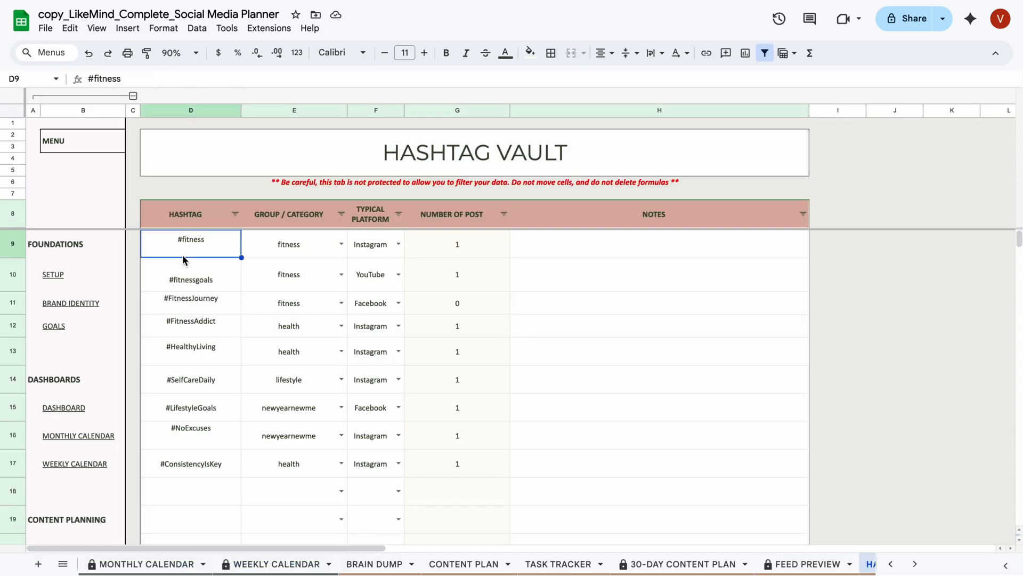
Add the hashtags #quickmeals and #mealprep in the two empty rows below #ConsistencyIsKey in the Hashtag Vault.
click(200, 313)
click(197, 360)
click(208, 424)
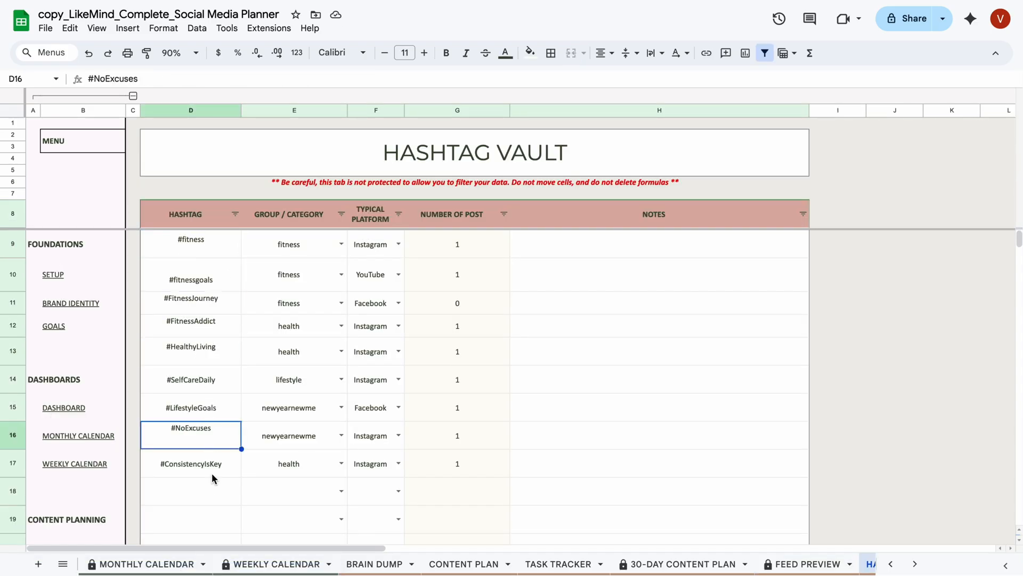
click(196, 486)
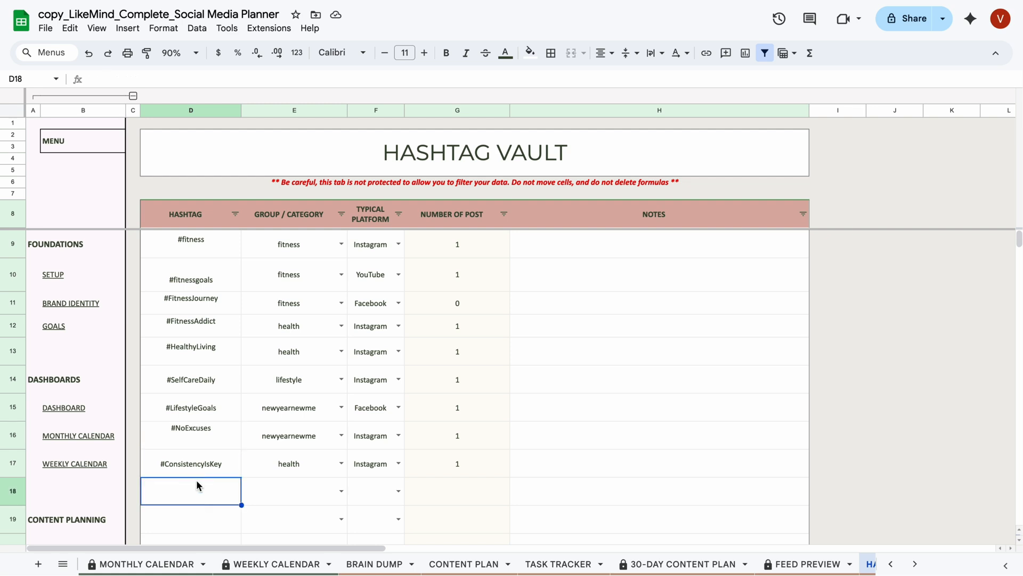
text(#)
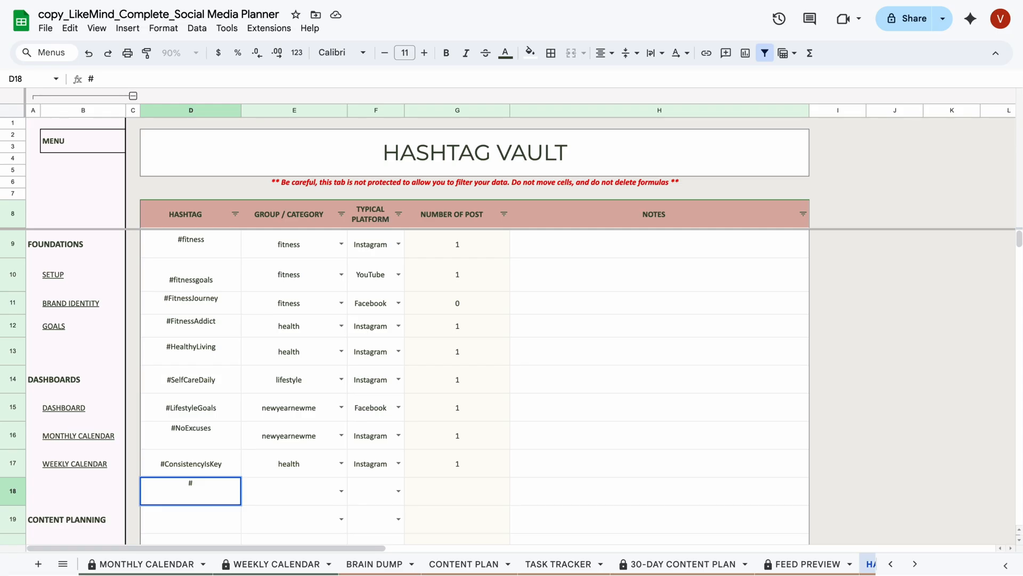
text(quickmeals)
key(Return)
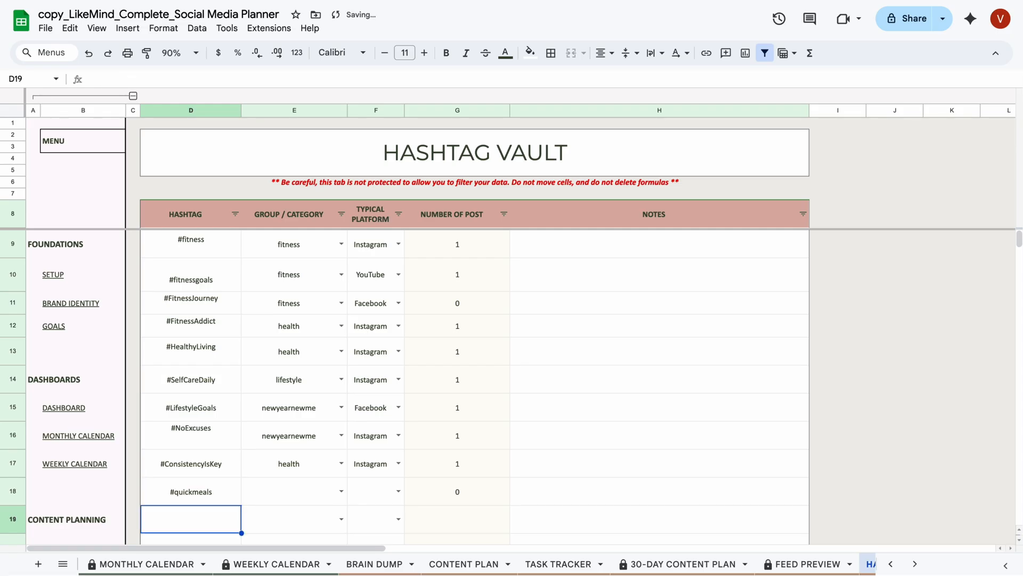
text(#mealprep)
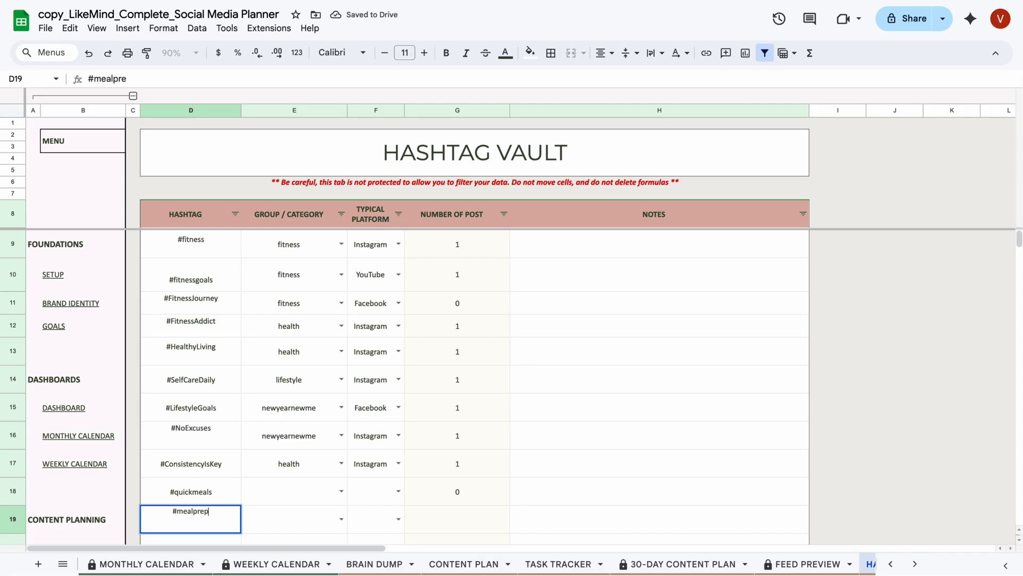
key(Return)
Set the group/category of both #quickmeals and #mealprep to lifestyle.
key(Up)
key(Up)
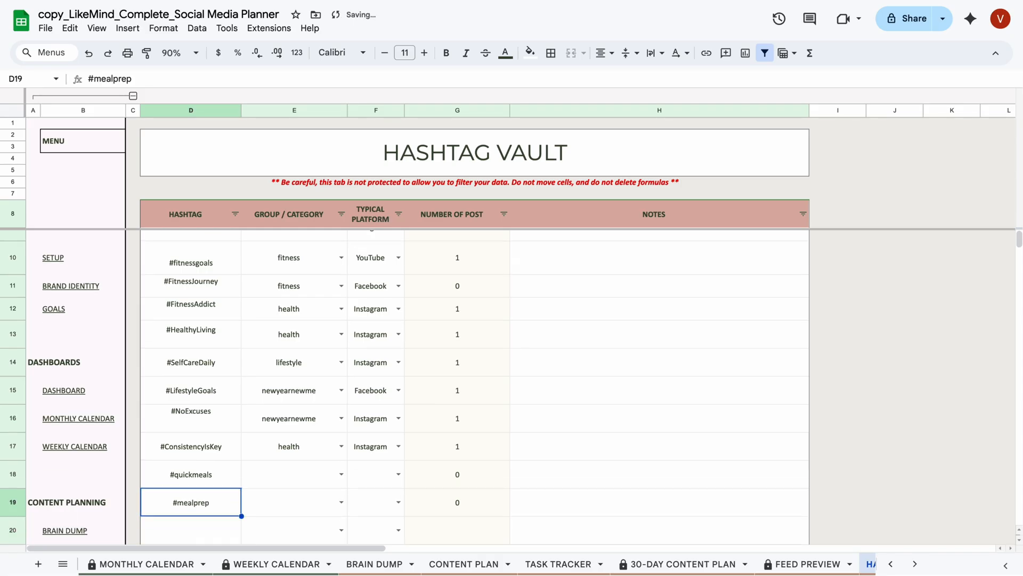
key(Right)
key(Return)
key(Down)
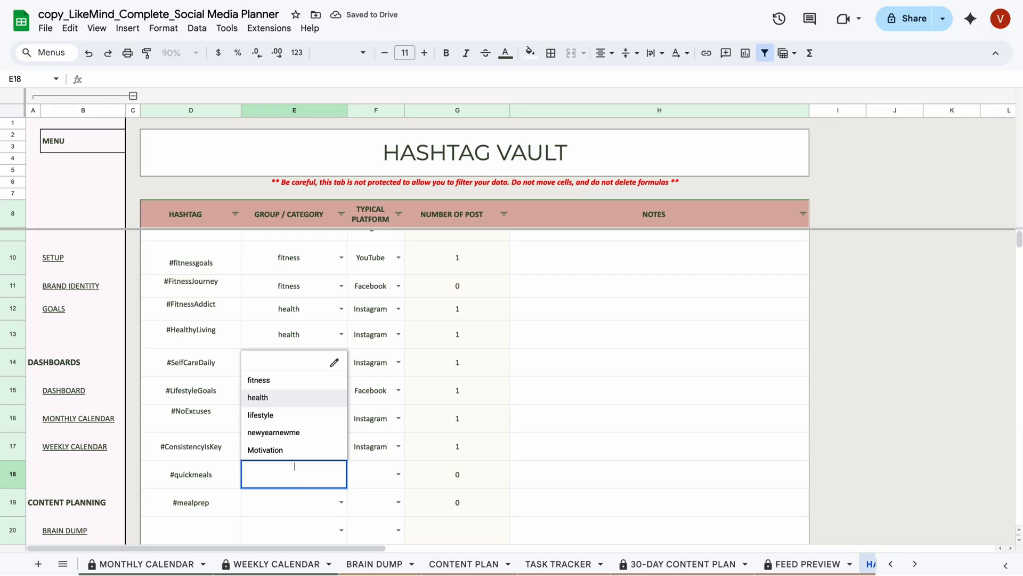
key(Down)
key(Return)
key(Return)
key(Down)
key(Down)
key(Return)
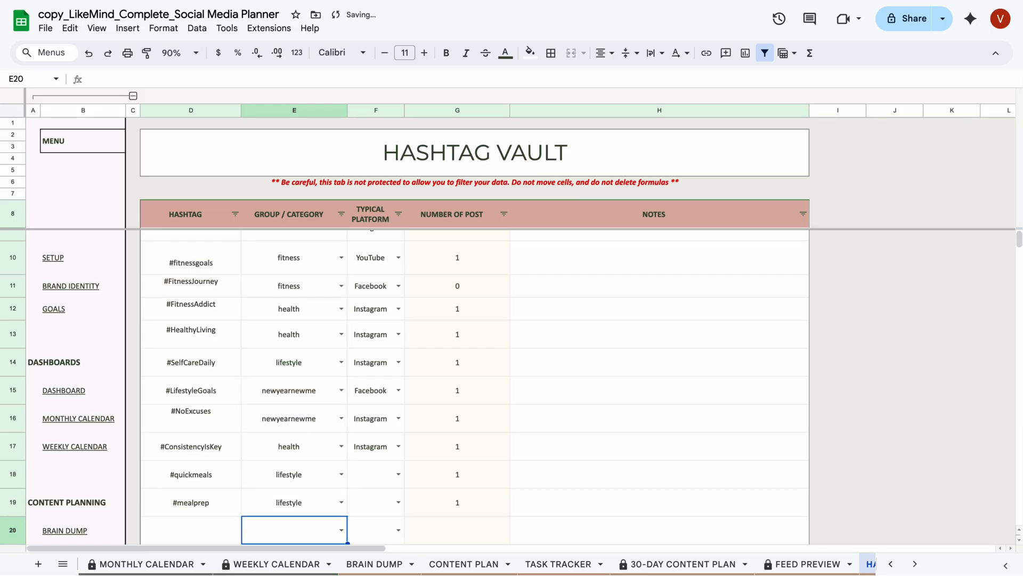
Set the typical platform of both #quickmeals and #mealprep to Instagram.
click(398, 474)
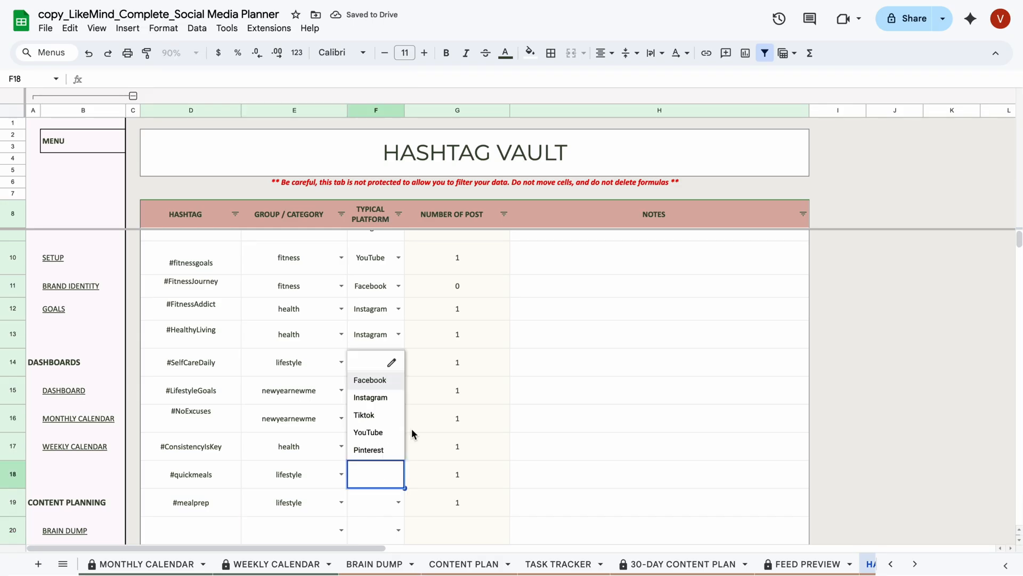
click(386, 398)
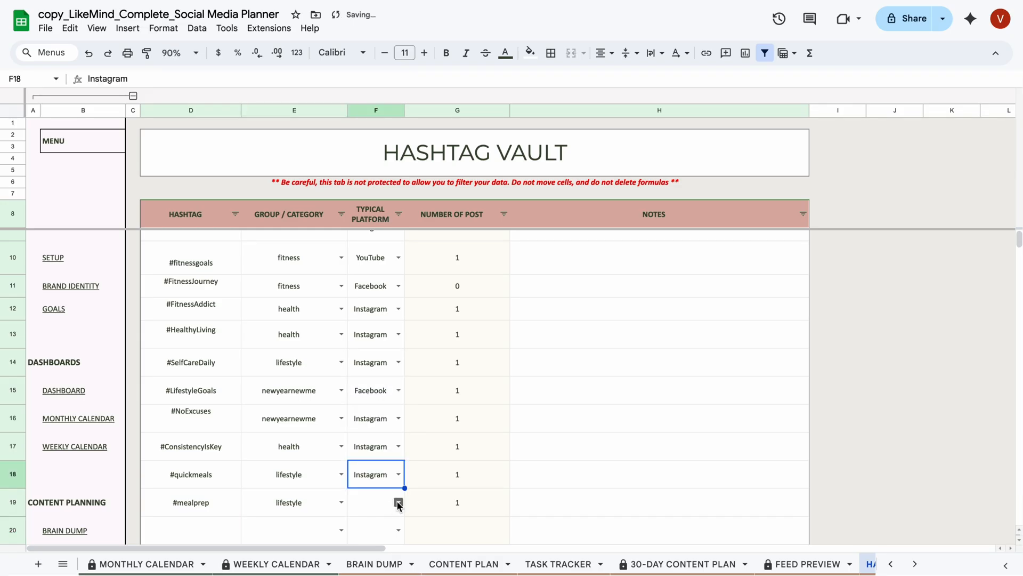
click(398, 503)
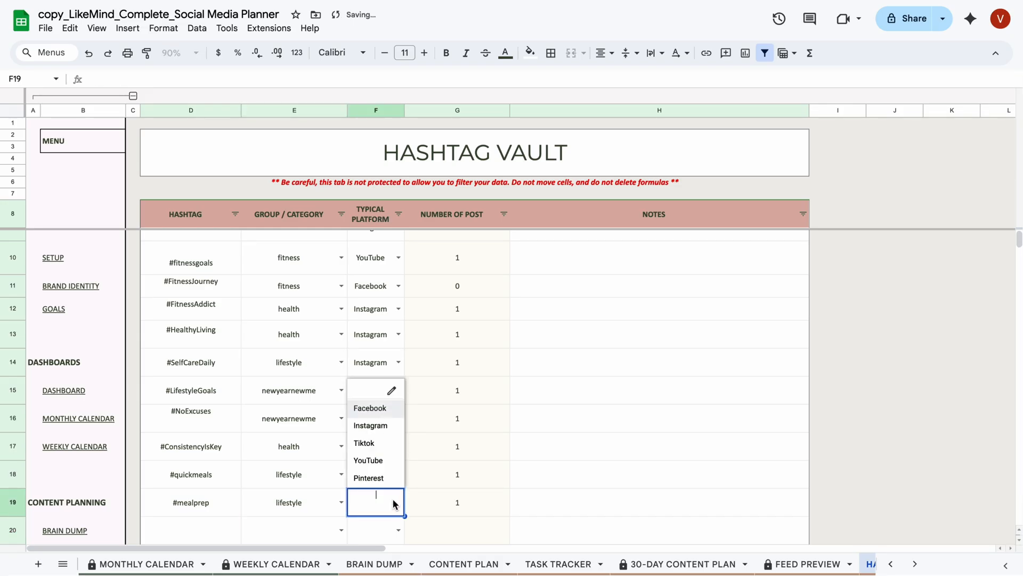
click(378, 427)
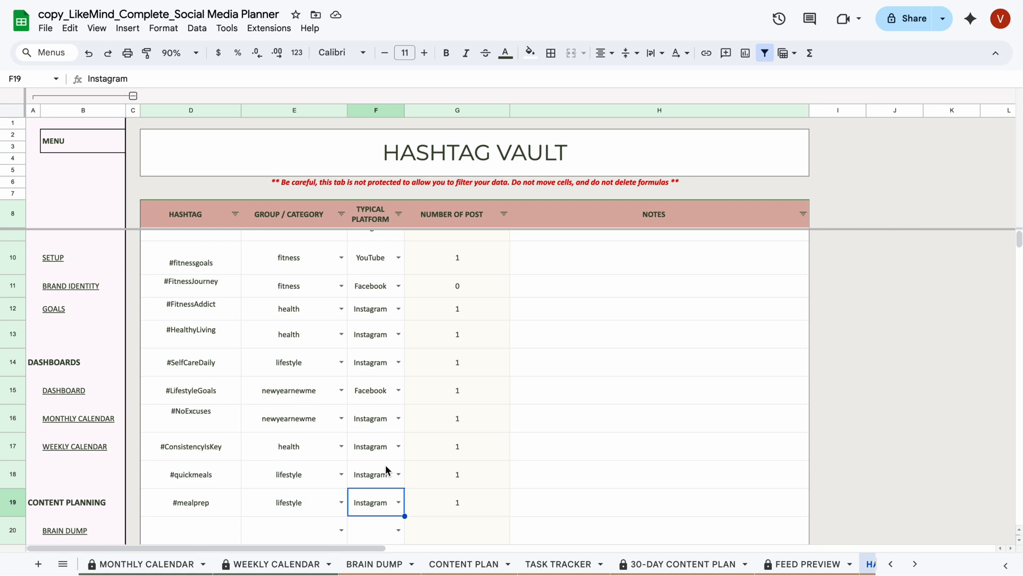
Examine the number of posts and the notes column across the hashtag list.
click(435, 502)
drag(544, 247, 610, 391)
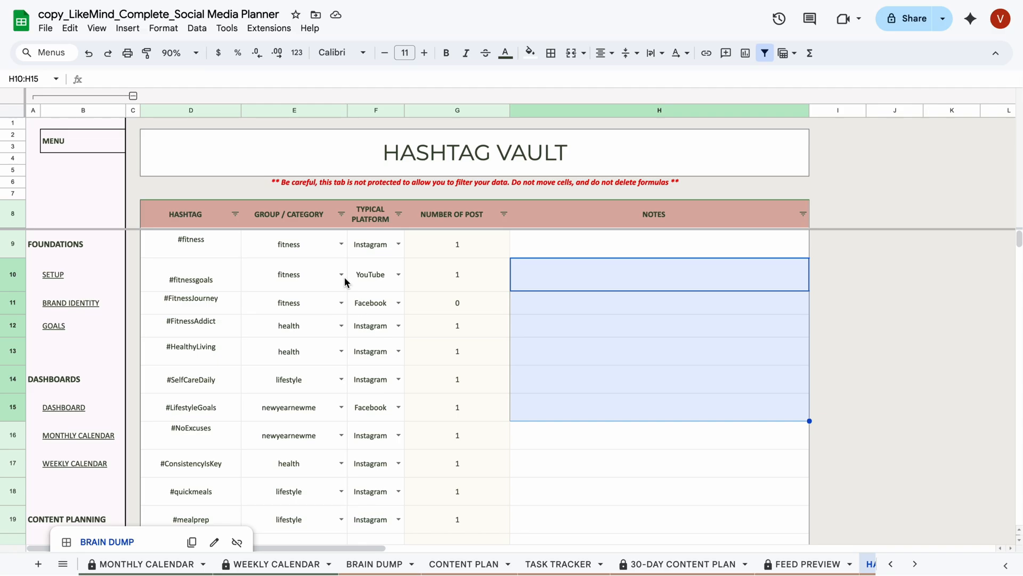
scroll(275, 380, down, 5)
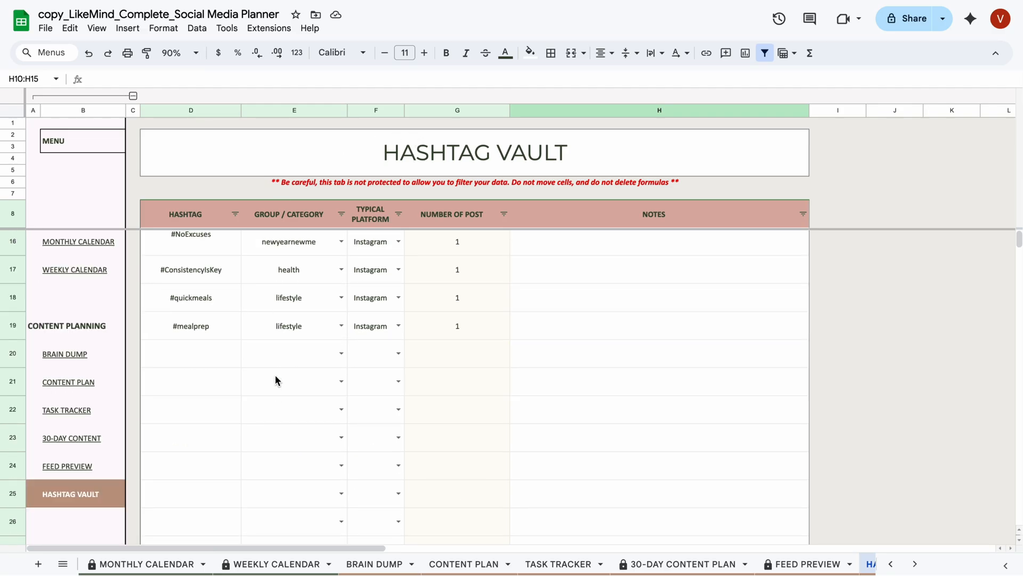
scroll(276, 379, up, 5)
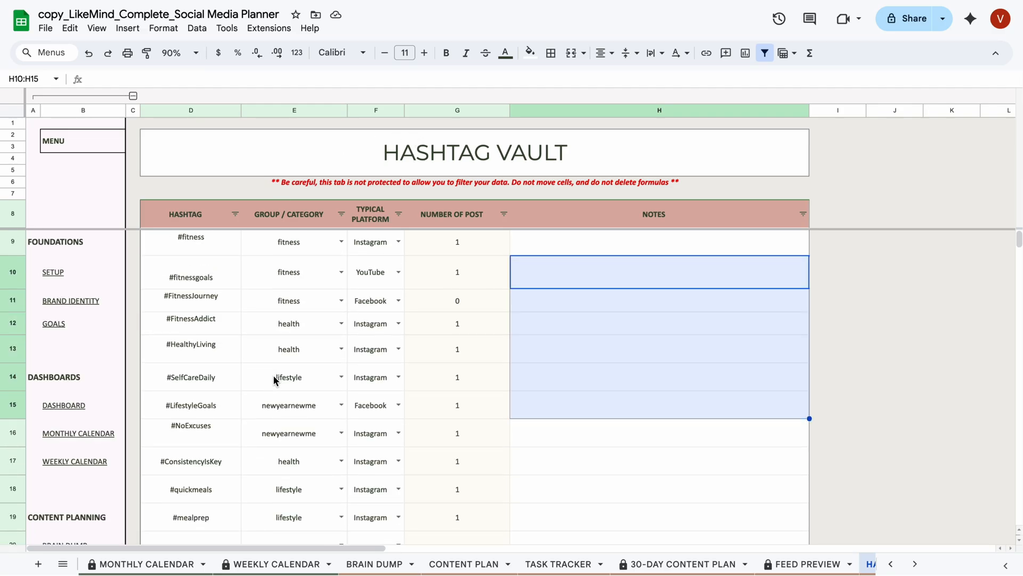
scroll(276, 379, down, 1)
Open the Content Plan sheet and inspect the available hashtag group options for the post in row 9.
click(67, 526)
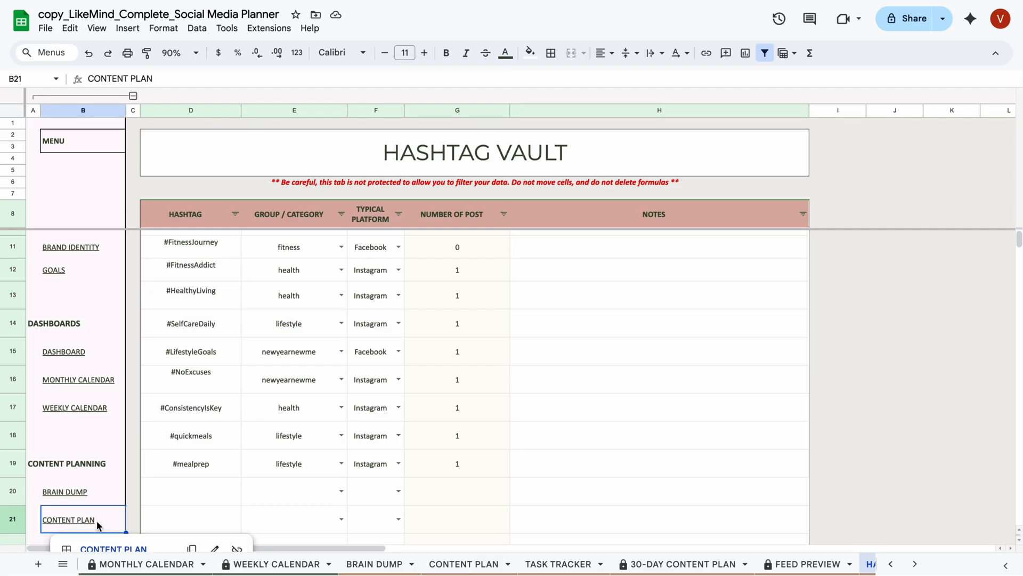
click(104, 551)
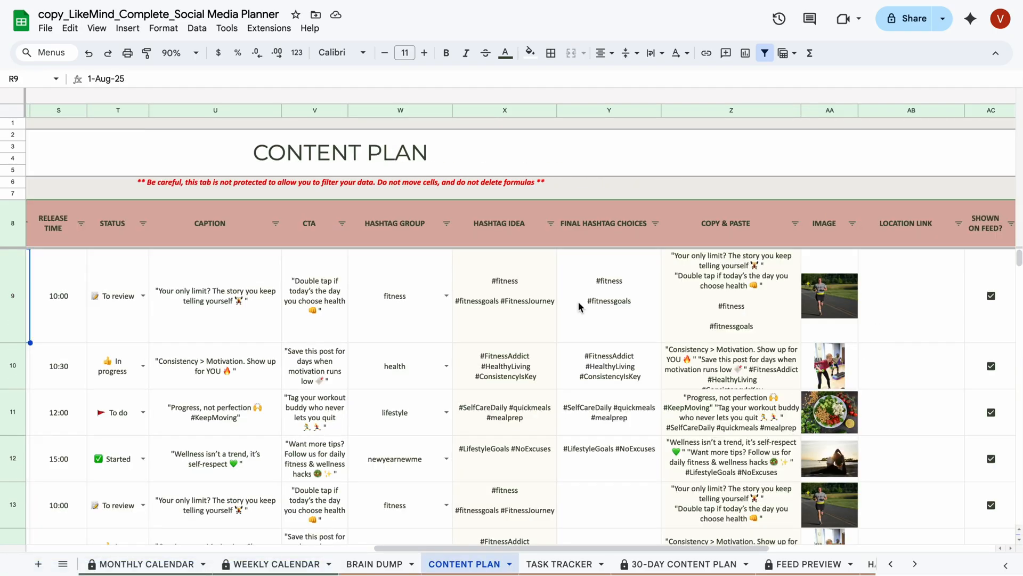
click(388, 295)
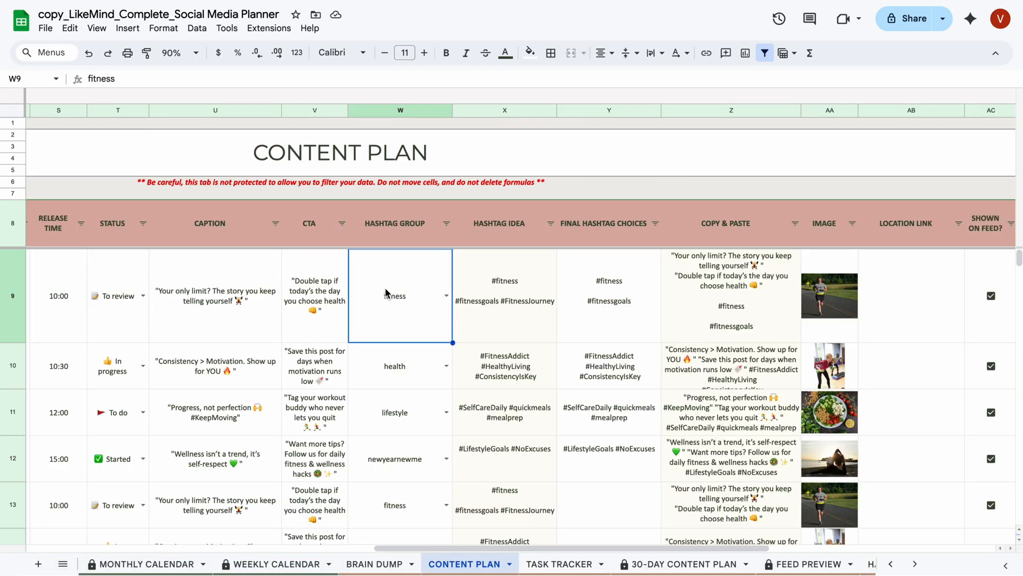
click(446, 296)
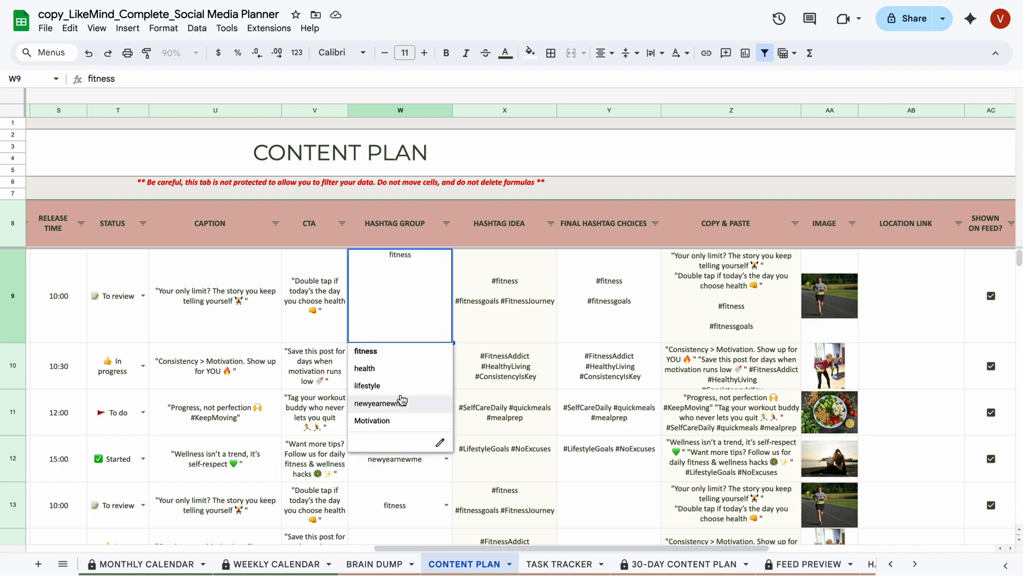
click(330, 308)
click(390, 284)
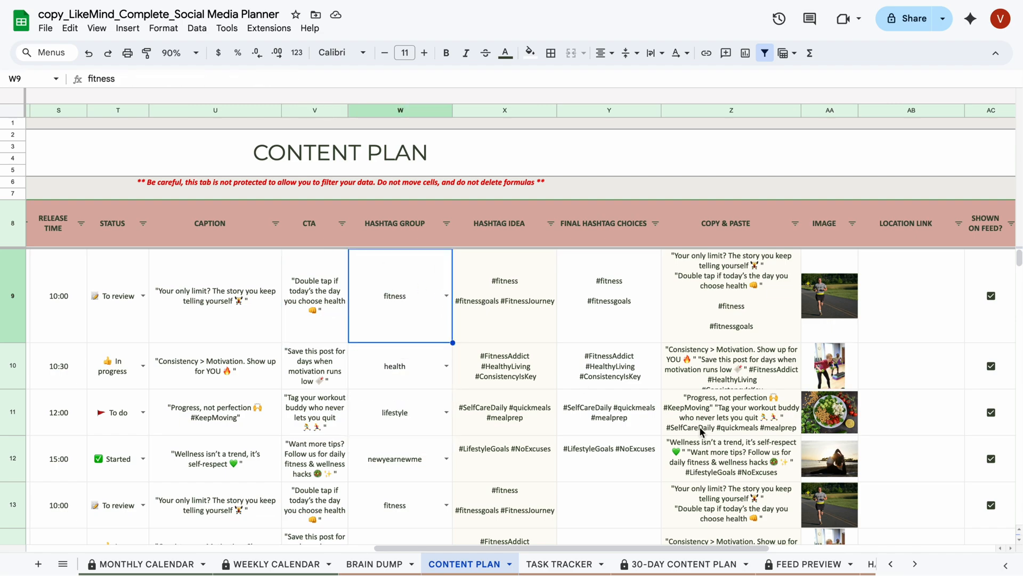
Return to the Hashtag Vault sheet and check the group/category options for #FitnessJourney.
drag(534, 542, 400, 551)
click(606, 371)
scroll(603, 368, up, 5)
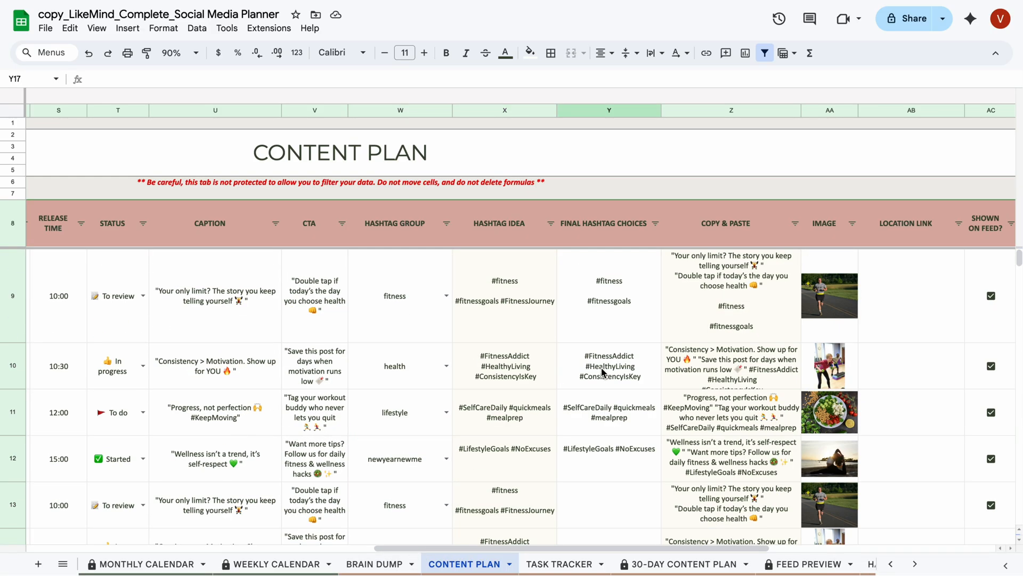
drag(586, 549, 197, 531)
scroll(81, 426, down, 5)
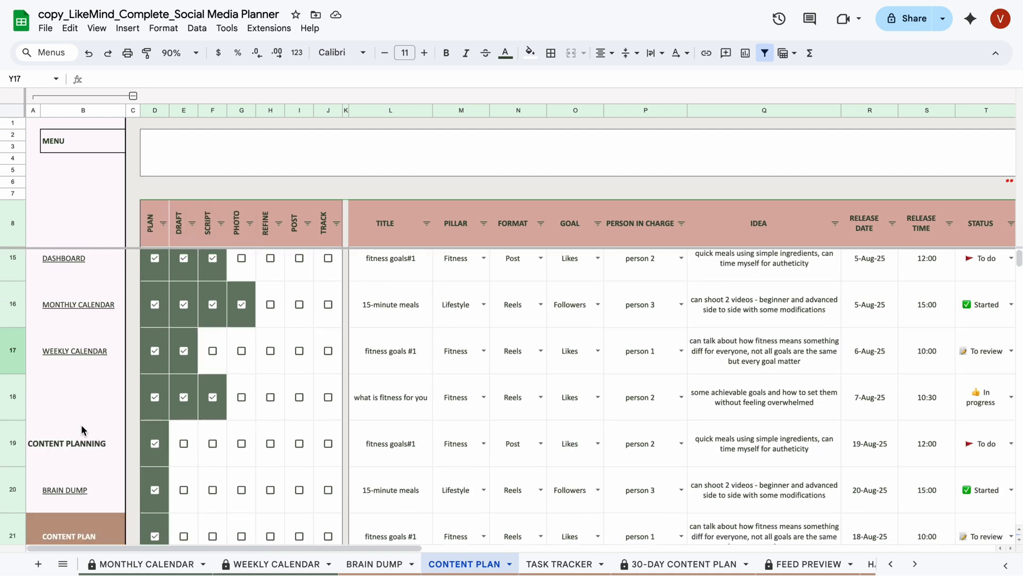
click(66, 492)
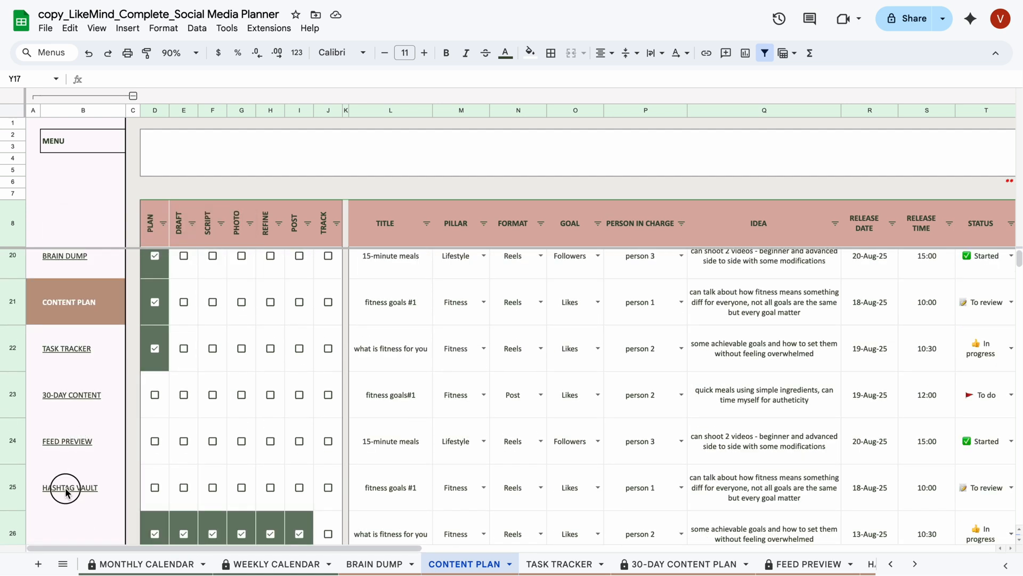
click(104, 527)
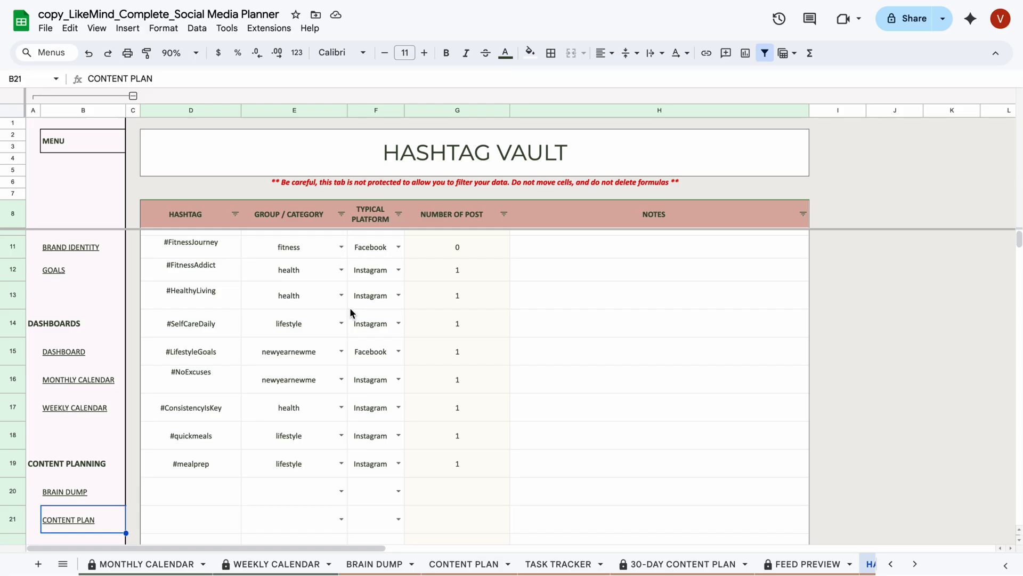
click(341, 247)
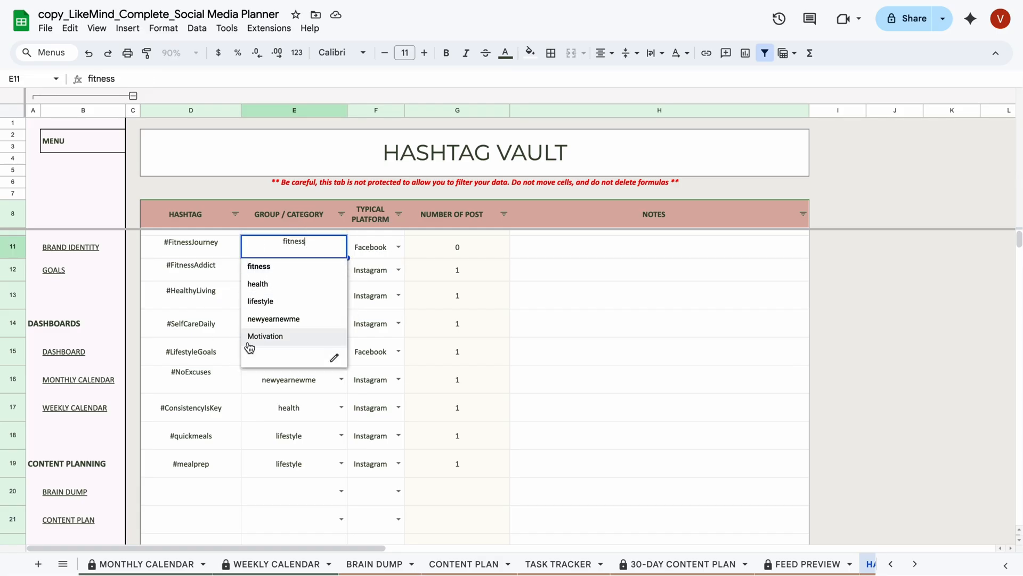
click(254, 415)
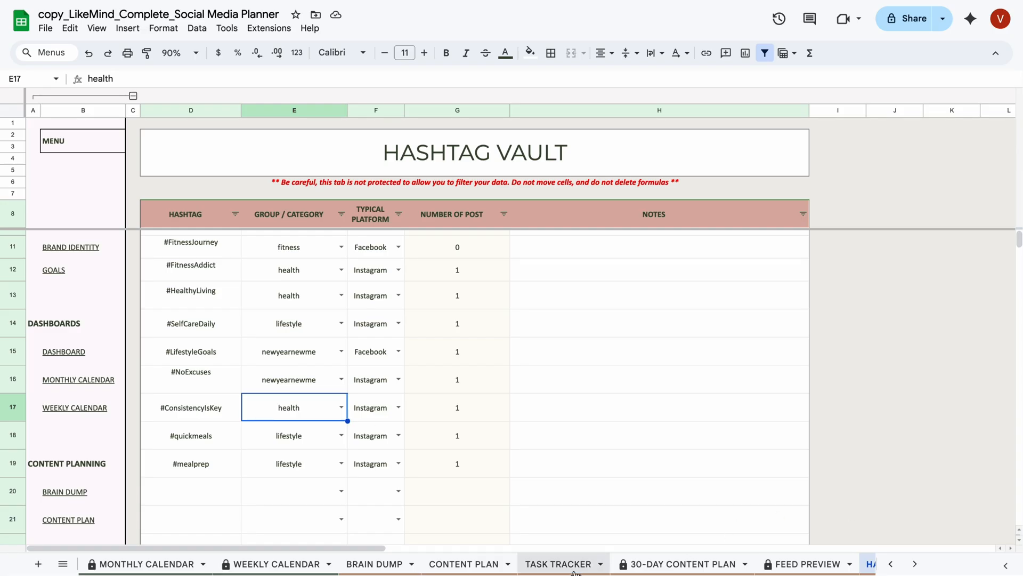
Reopen the Content Plan sheet and examine the hashtag group, hashtag idea and final hashtag choices of the post in row 11.
click(459, 563)
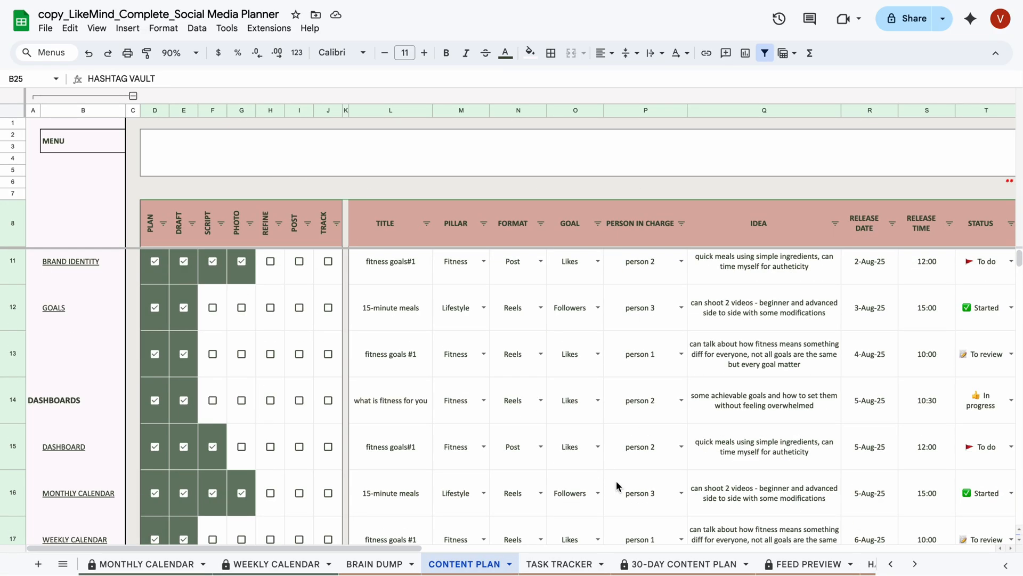
drag(412, 548, 747, 548)
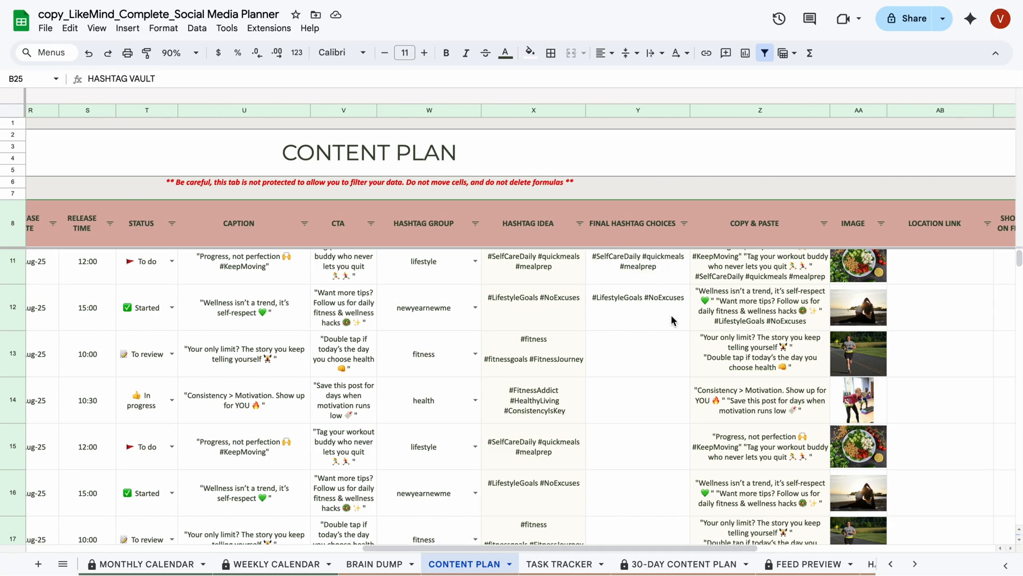
double_click(466, 265)
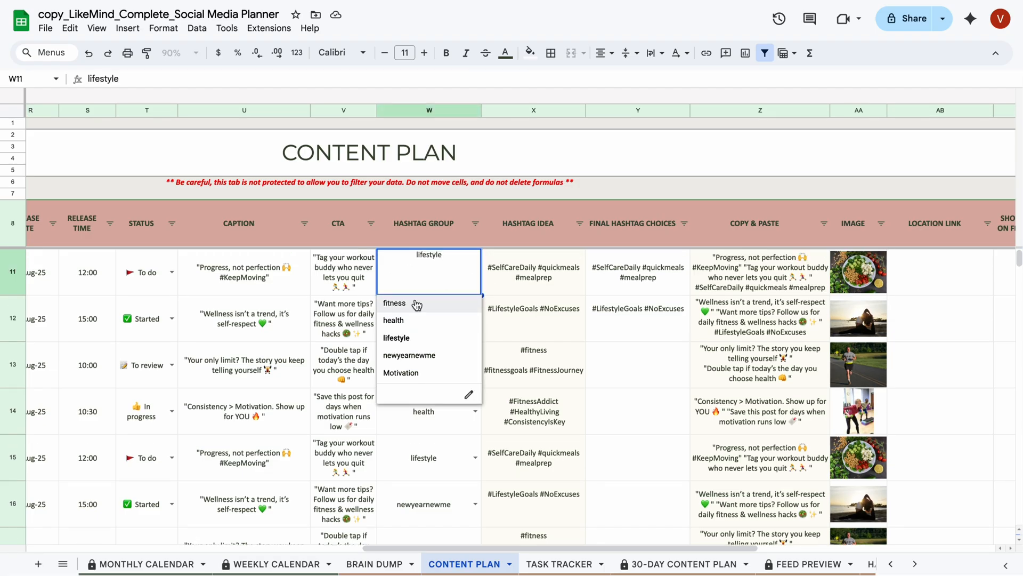
key(Tab)
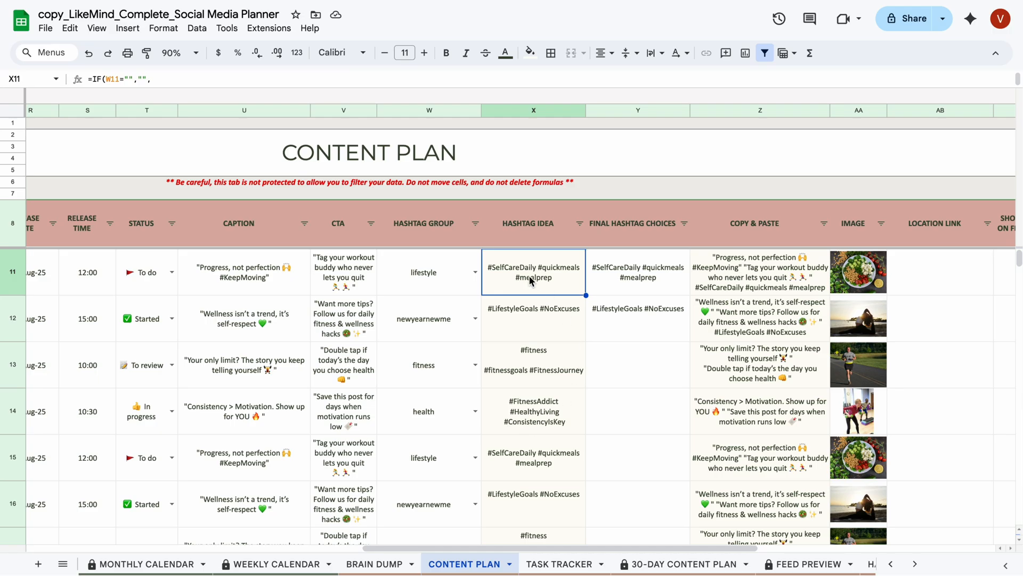
click(658, 280)
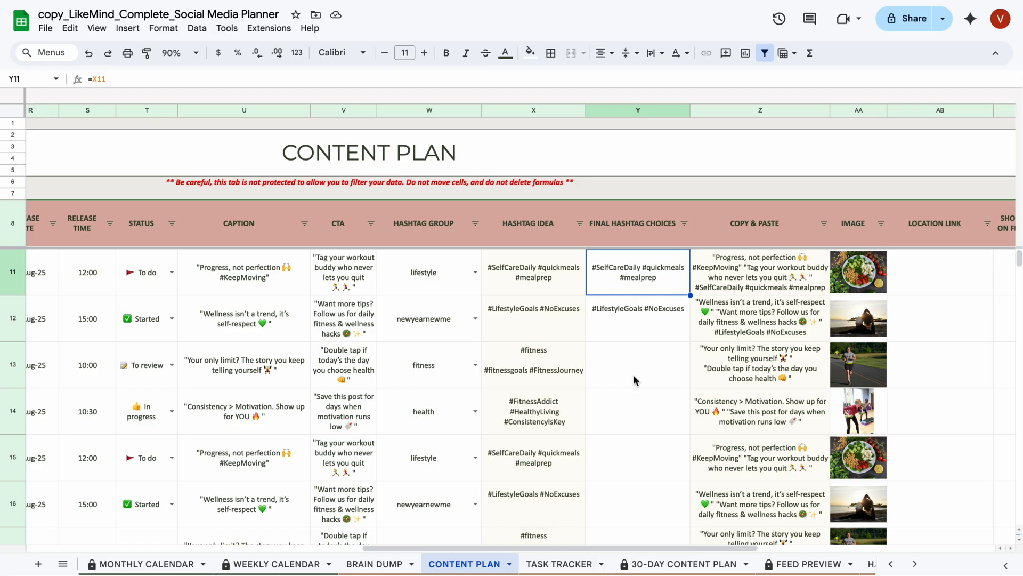
scroll(636, 407, up, 3)
scroll(634, 407, down, 2)
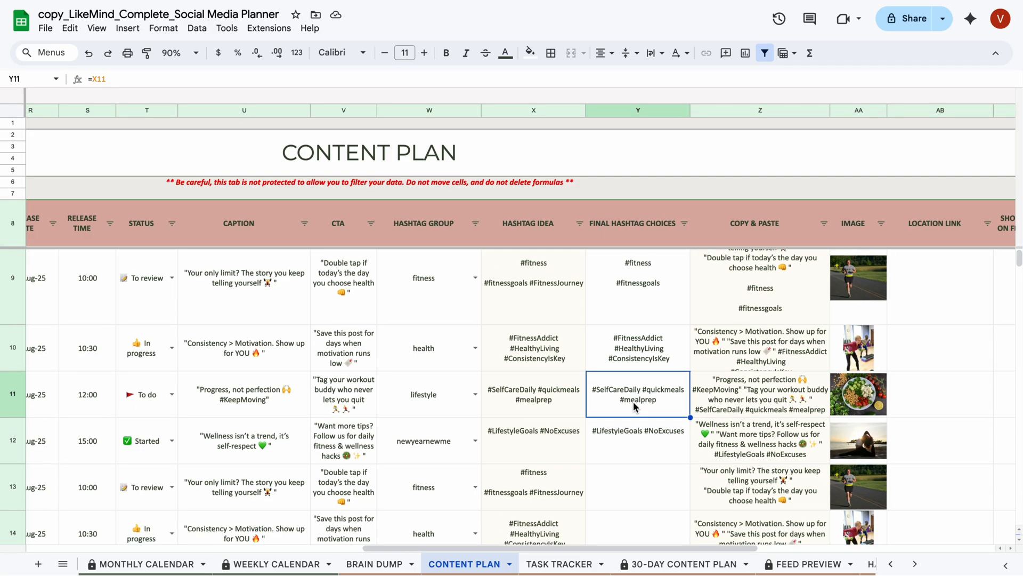
Copy the row 14 post's hashtag idea into its Final Hashtag Choices cell, pasting values only.
click(625, 232)
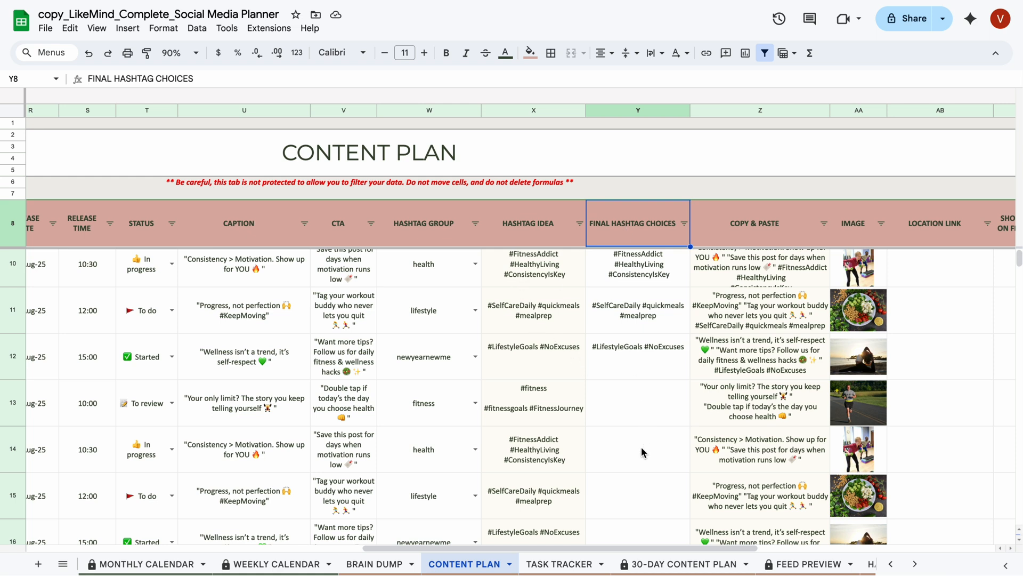
click(538, 458)
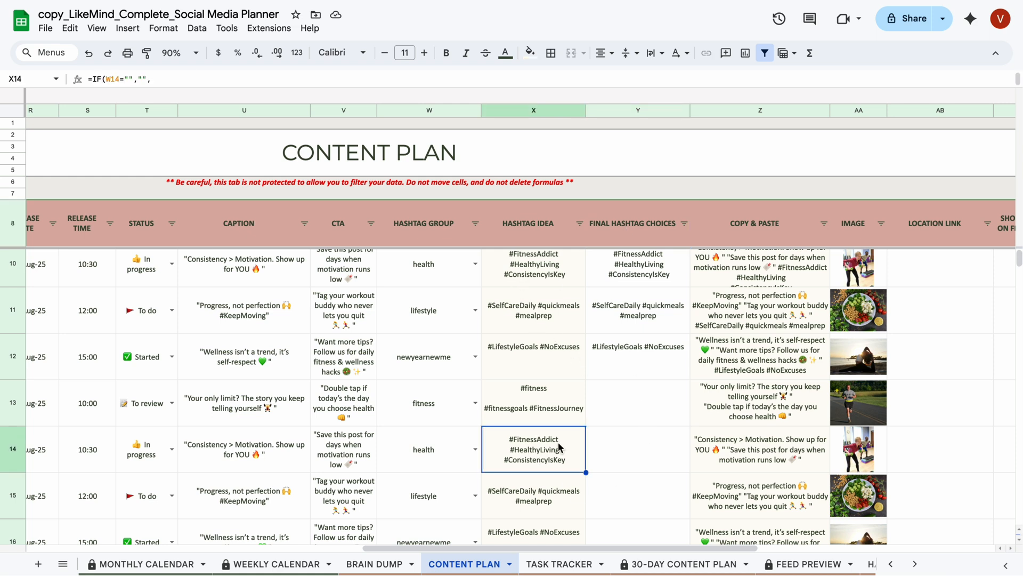
click(632, 457)
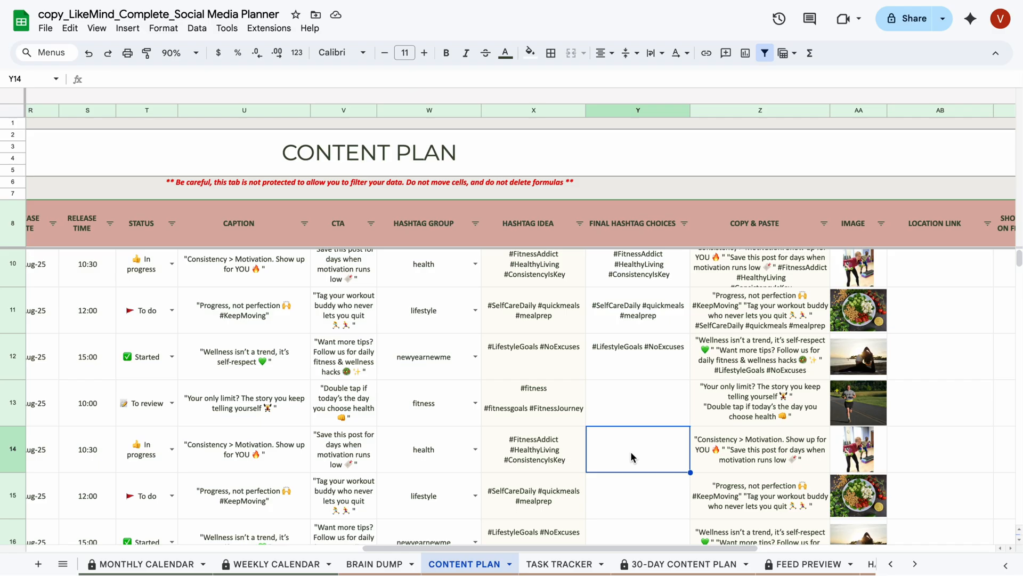
right_click(539, 469)
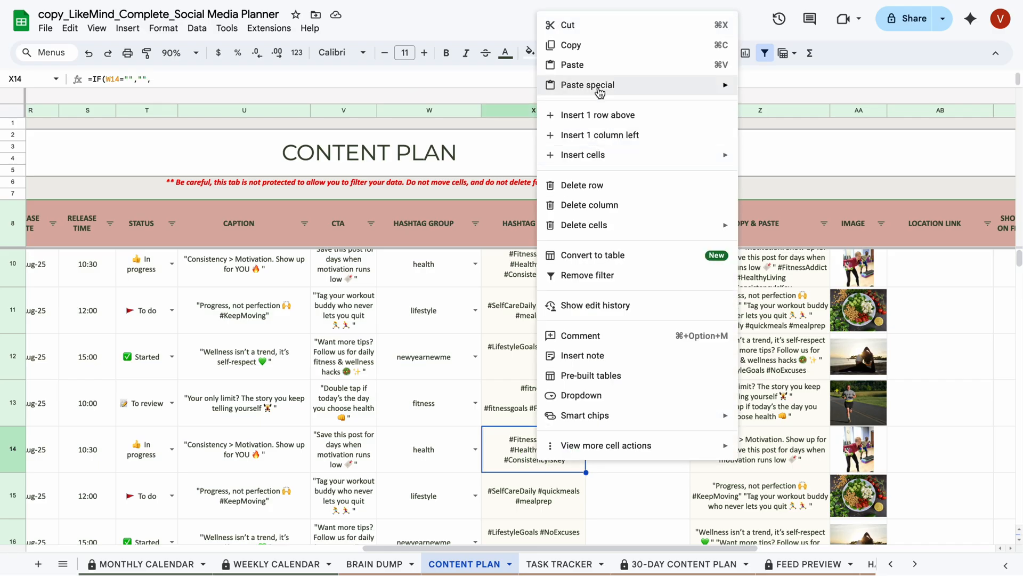
click(568, 45)
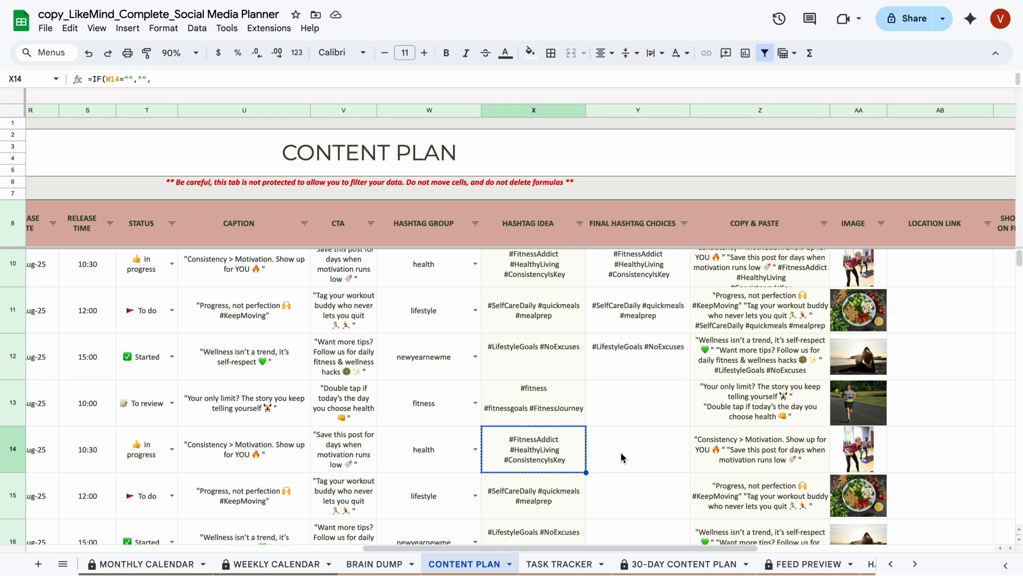
right_click(634, 452)
mouse_move(800, 181)
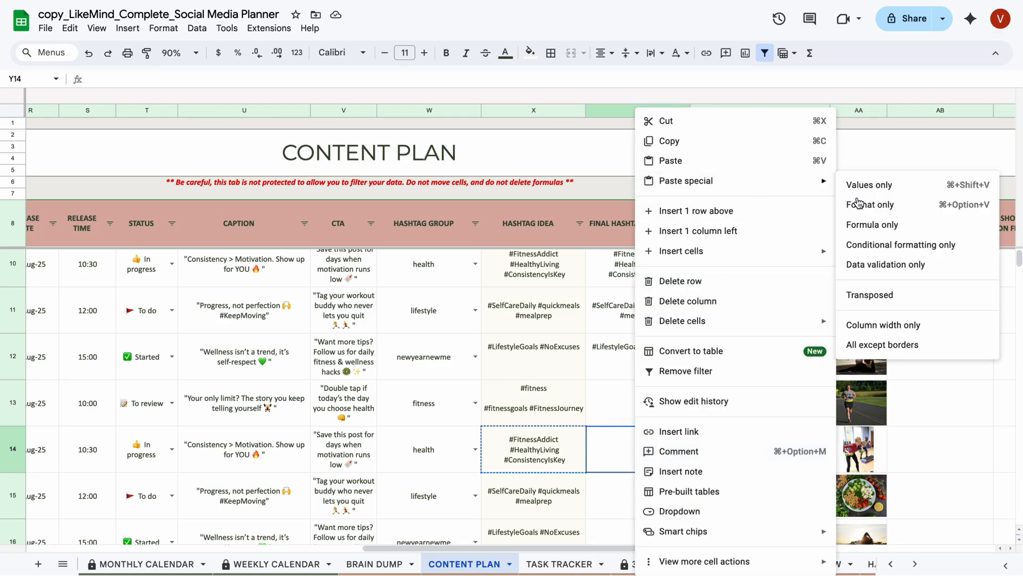
click(869, 191)
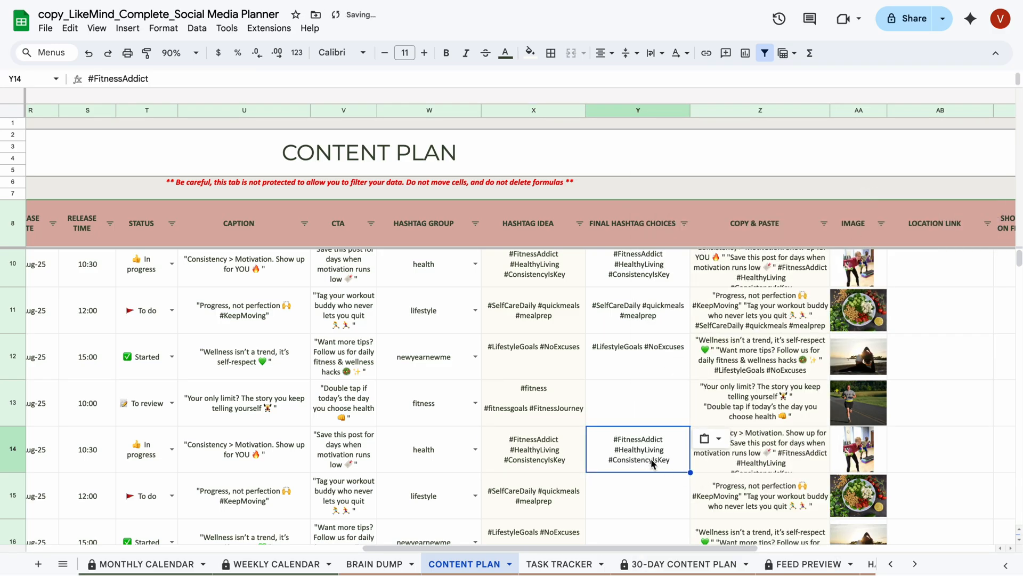
Remove #FitnessAddict from the final hashtag choices in row 14 and check that post's Copy & Paste text.
click(632, 462)
double_click(632, 463)
drag(661, 430, 598, 434)
key(BackSpace)
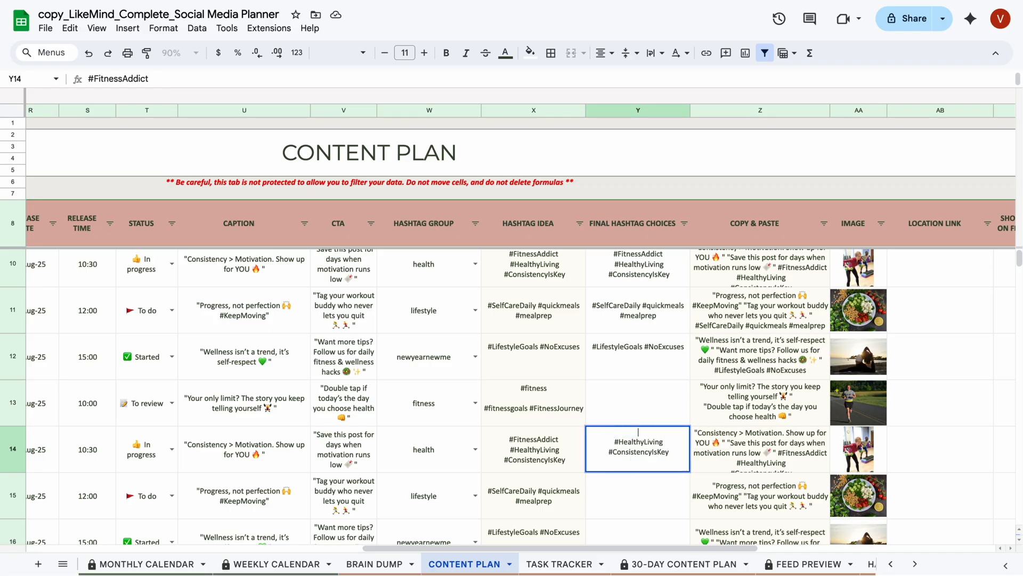
click(628, 488)
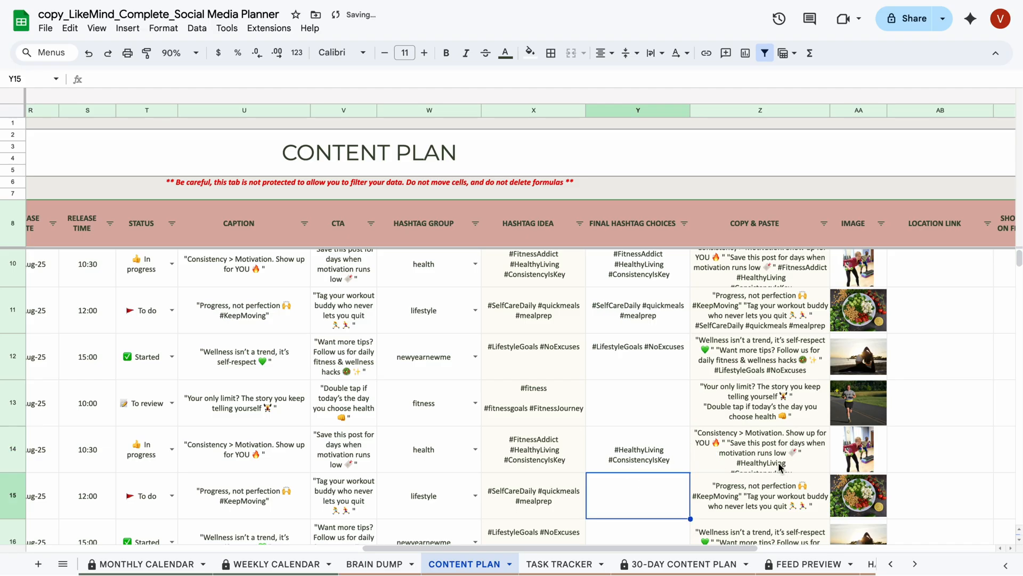
click(747, 452)
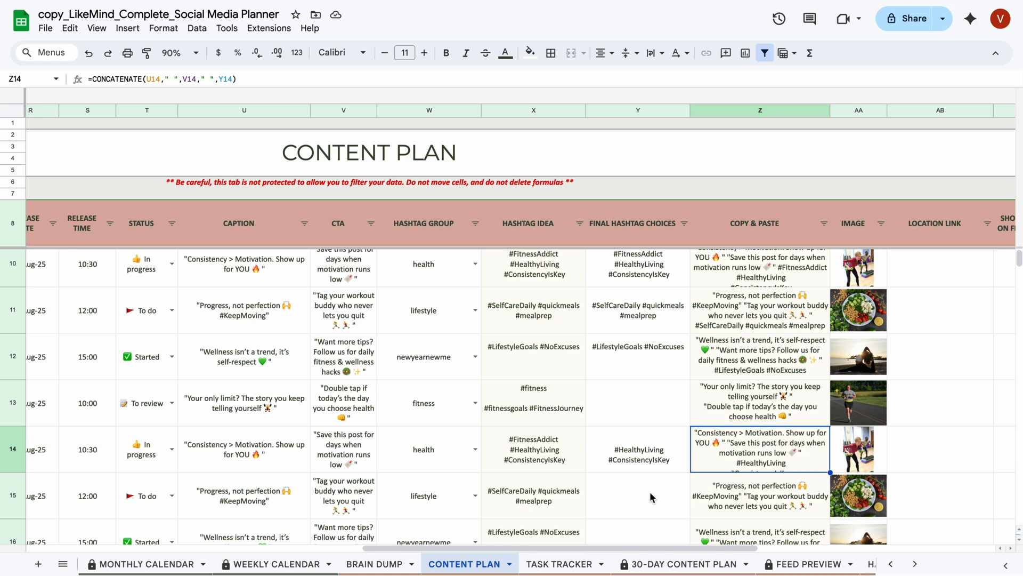
scroll(650, 498, down, 1)
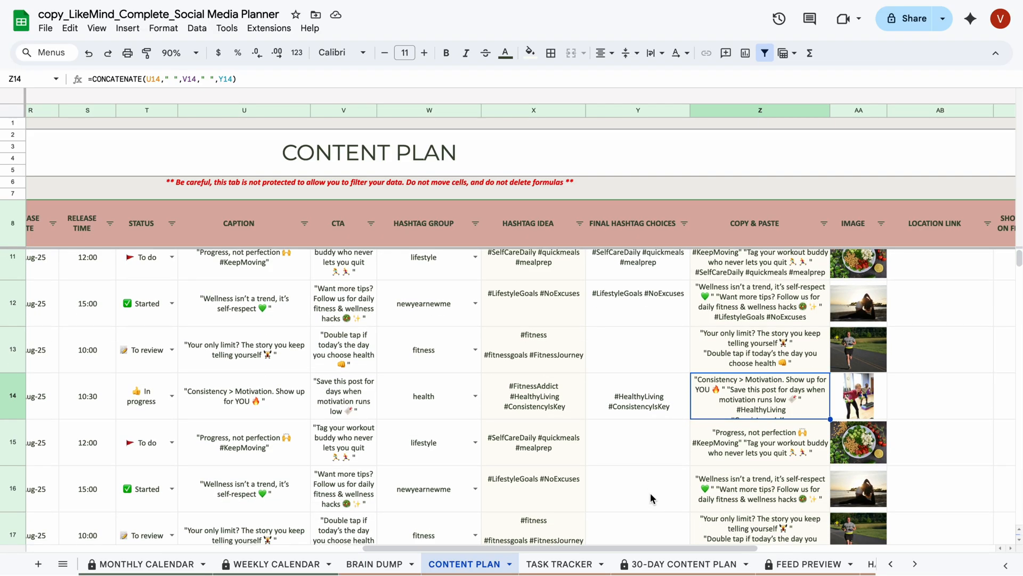
Open the Monthly Calendar sheet, set its view to Tasks and look through the August tasks, legend and monthly progress.
click(130, 564)
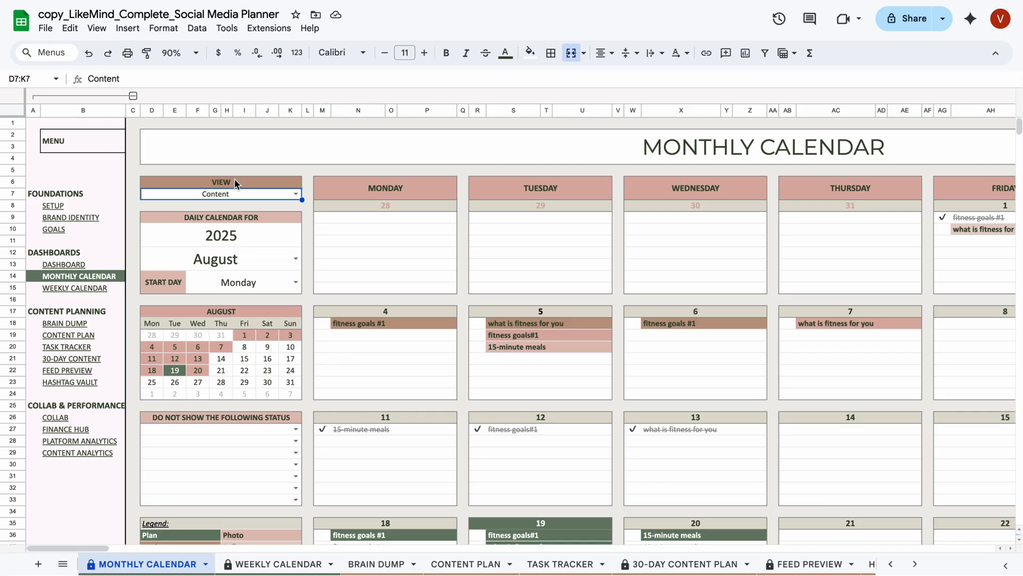
click(295, 194)
click(160, 225)
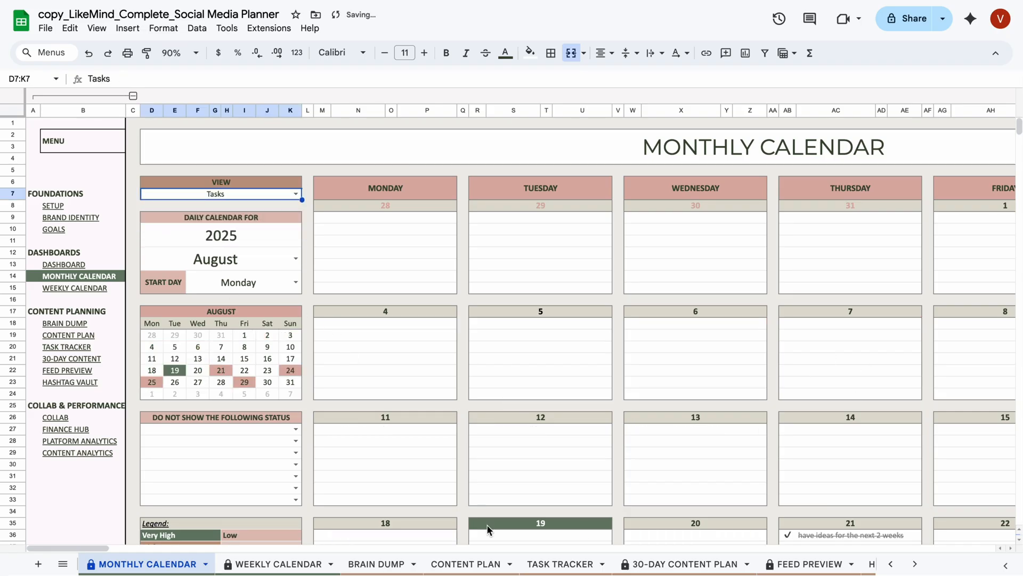
mouse_move(87, 547)
mouse_down()
mouse_move(178, 553)
mouse_move(100, 552)
mouse_up()
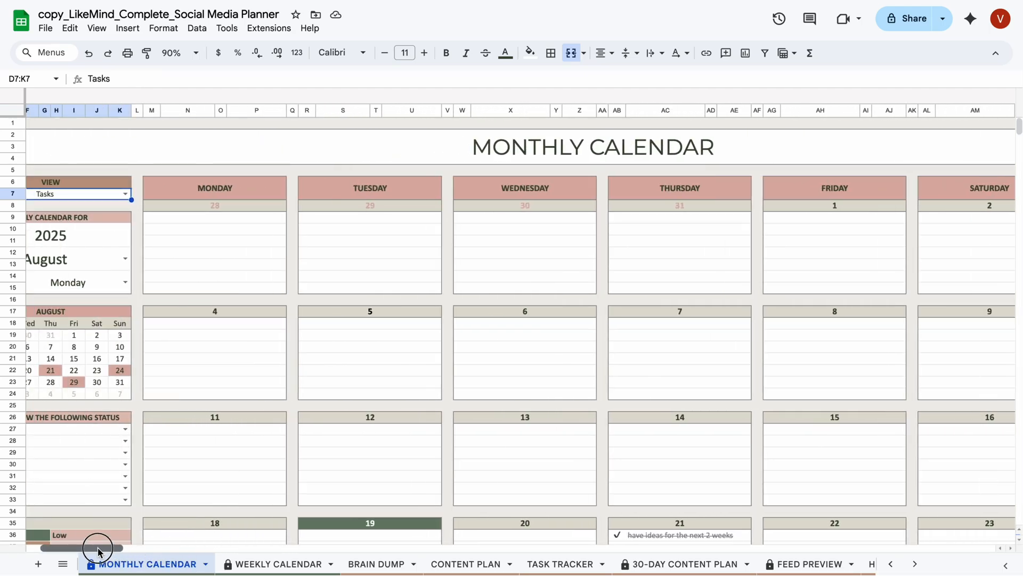
scroll(600, 452, down, 4)
scroll(645, 448, down, 5)
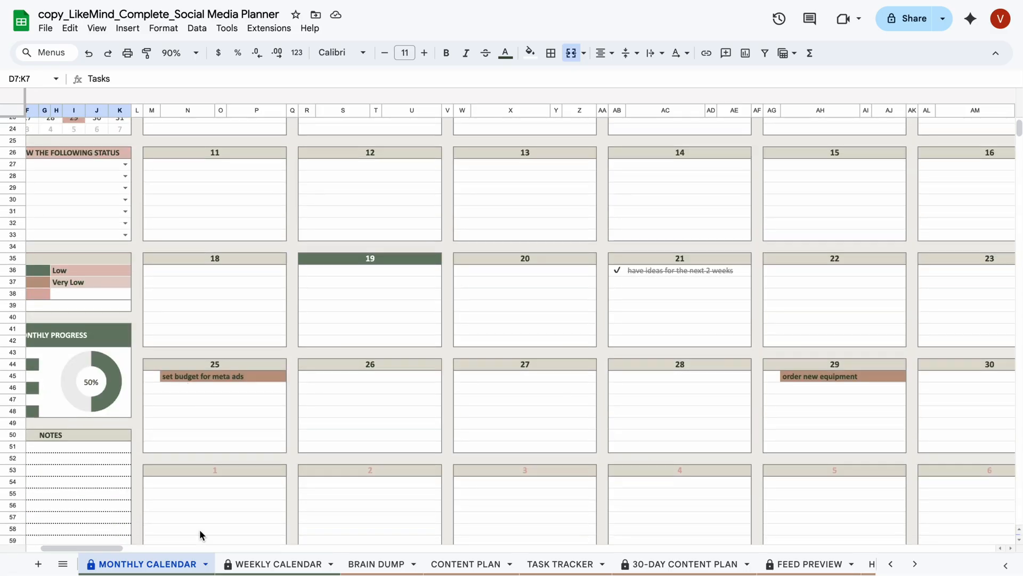
drag(88, 548, 74, 547)
scroll(327, 419, up, 2)
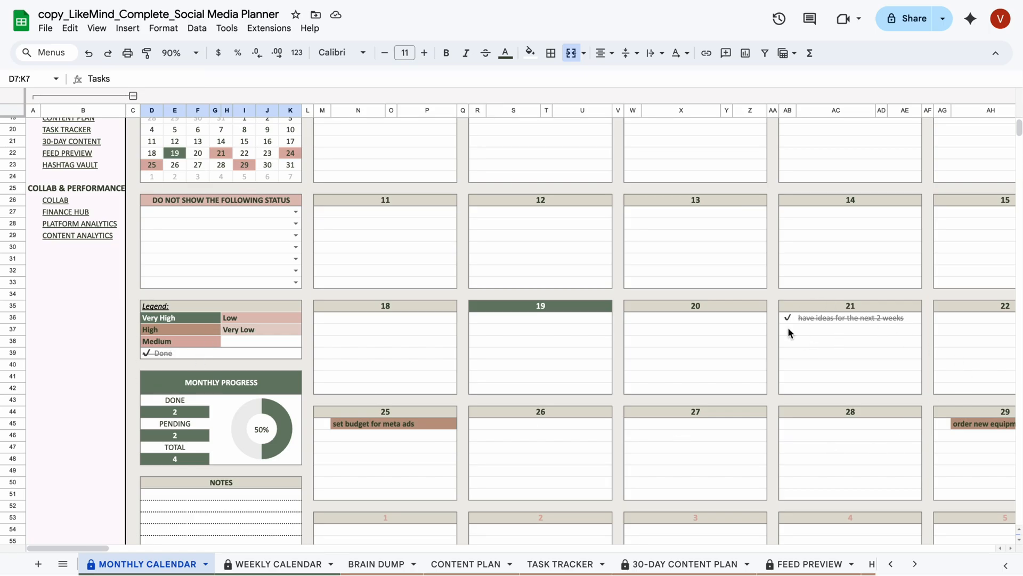
scroll(223, 275, up, 1)
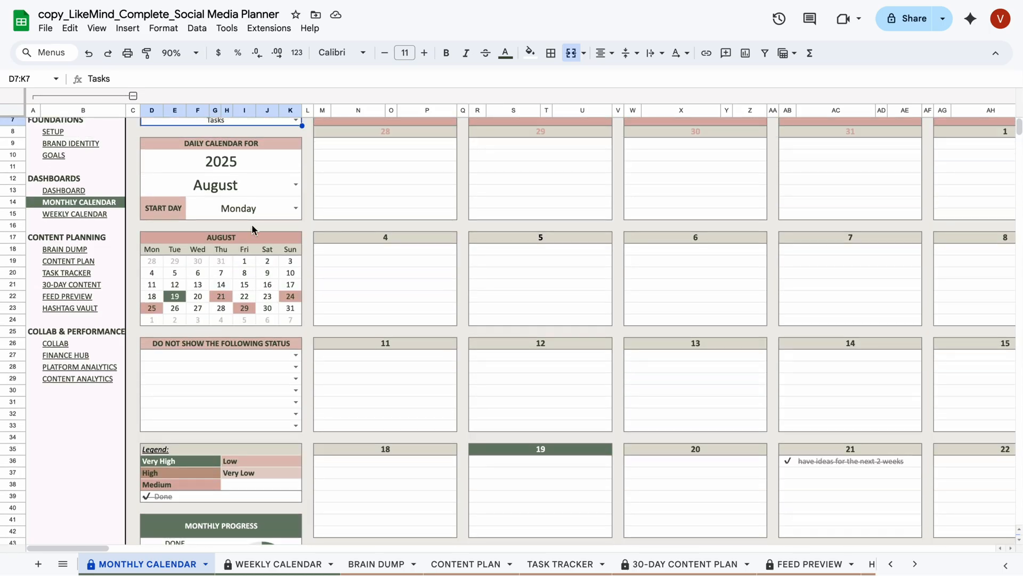
scroll(222, 348, up, 1)
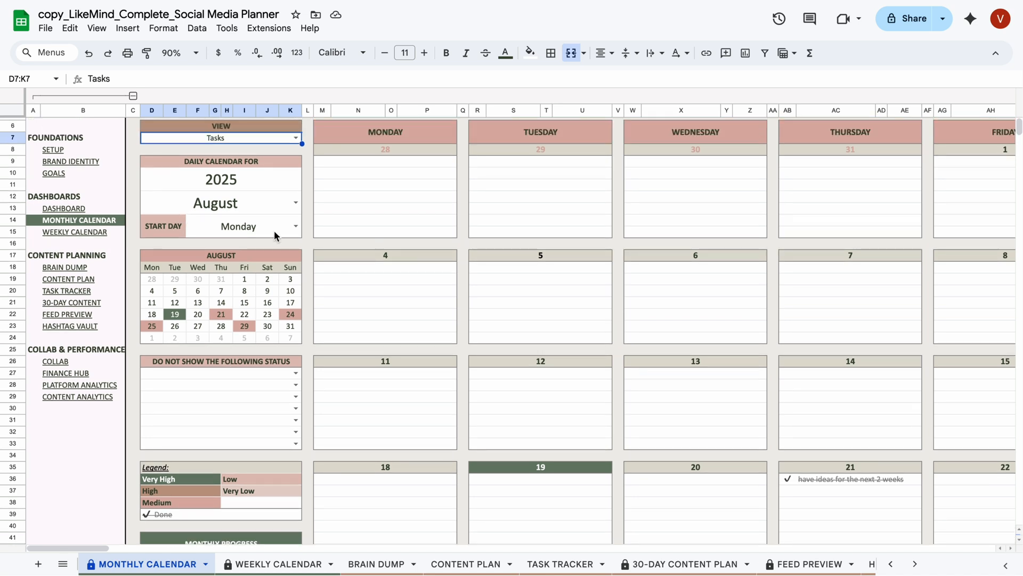
Set the Monthly Calendar view to Content and examine the posts scheduled across August.
click(297, 139)
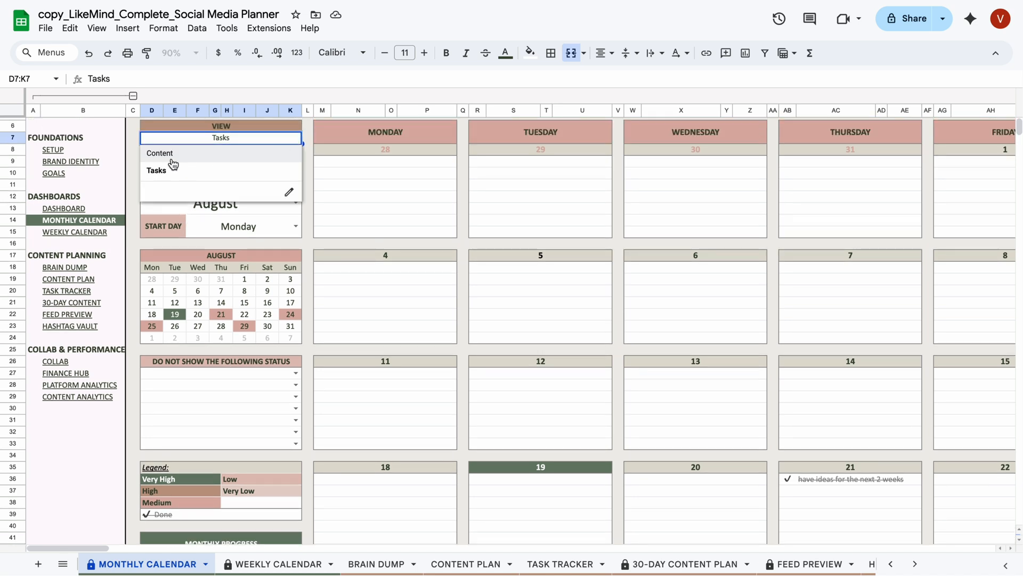
click(171, 157)
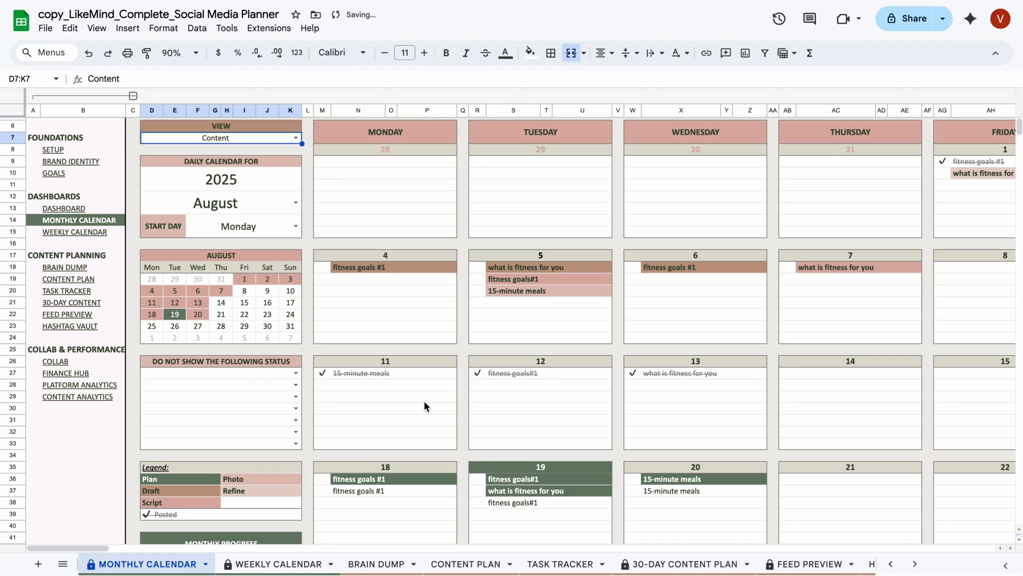
scroll(424, 401, down, 3)
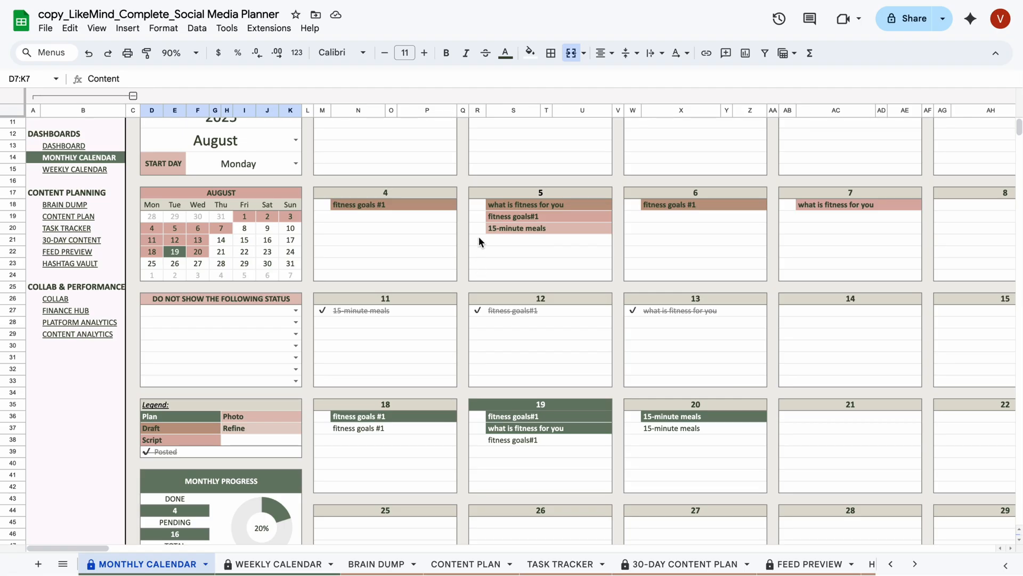
drag(486, 277, 487, 206)
click(415, 235)
scroll(418, 235, up, 5)
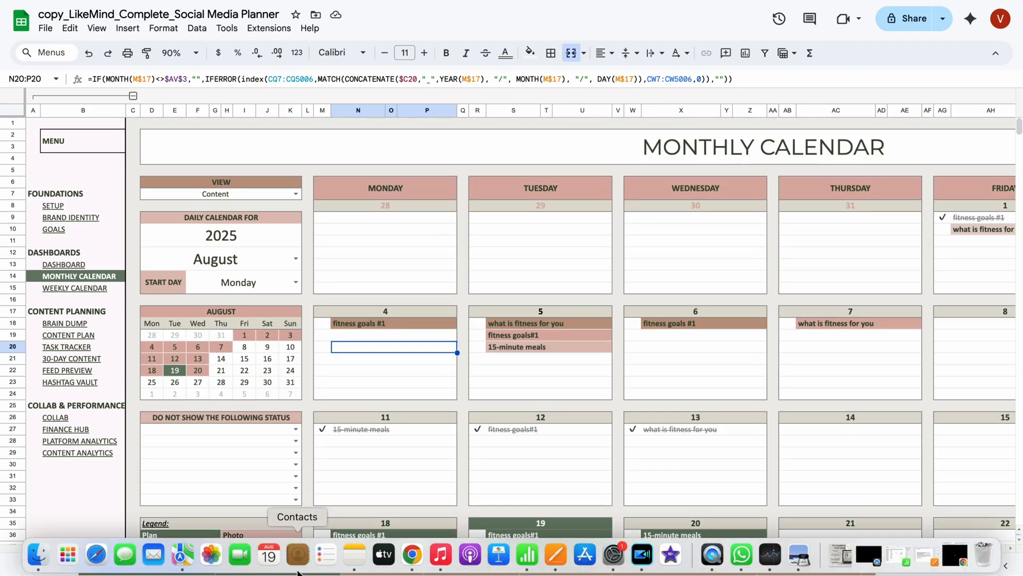
Open the Weekly Calendar sheet and examine its view settings, start date, daily progress and scheduled content.
click(276, 565)
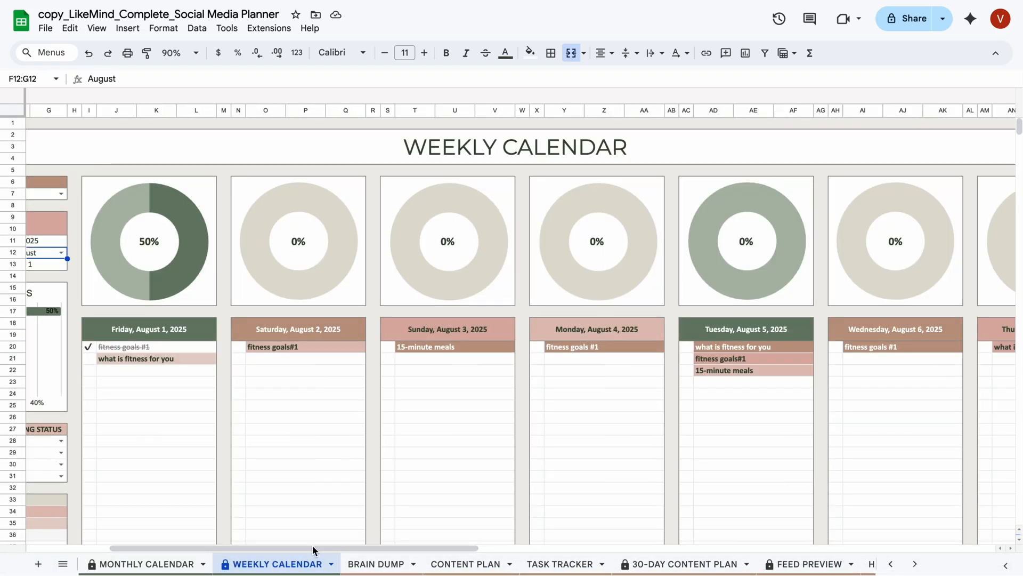
drag(300, 548, 204, 546)
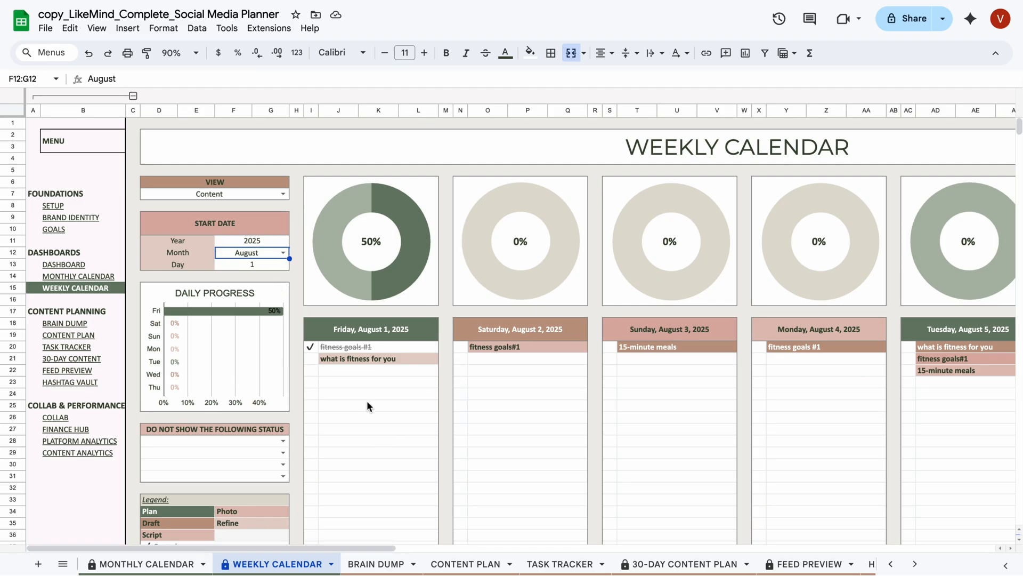
scroll(271, 466, down, 1)
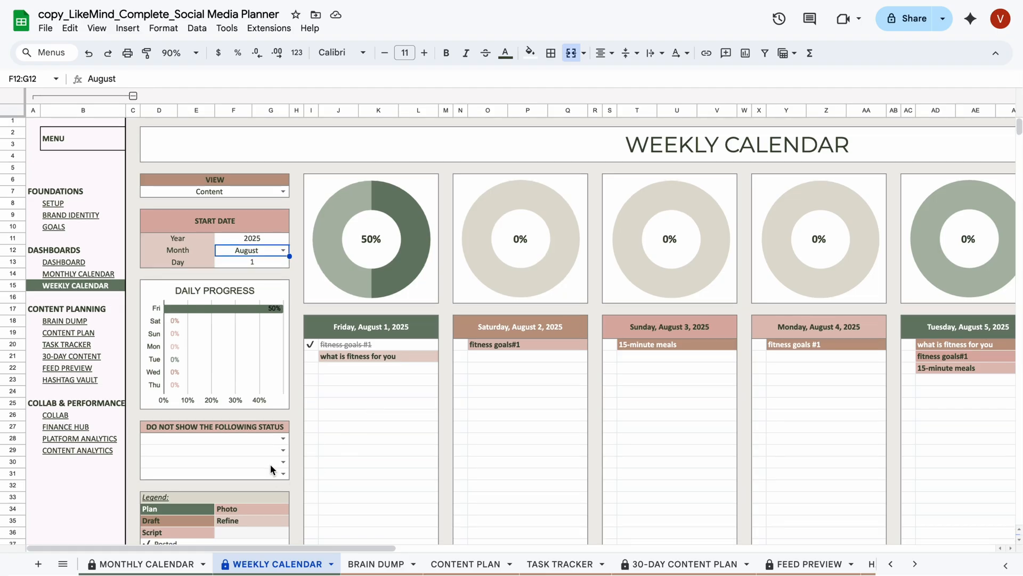
Hide posts with the To review status in the Weekly Calendar and clear that status exclusion again.
click(282, 440)
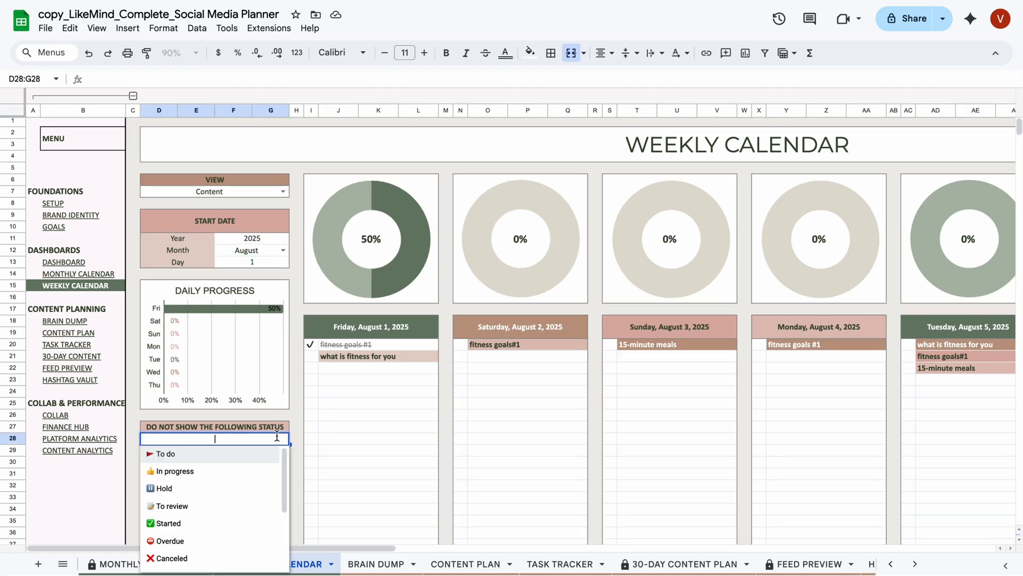
click(200, 506)
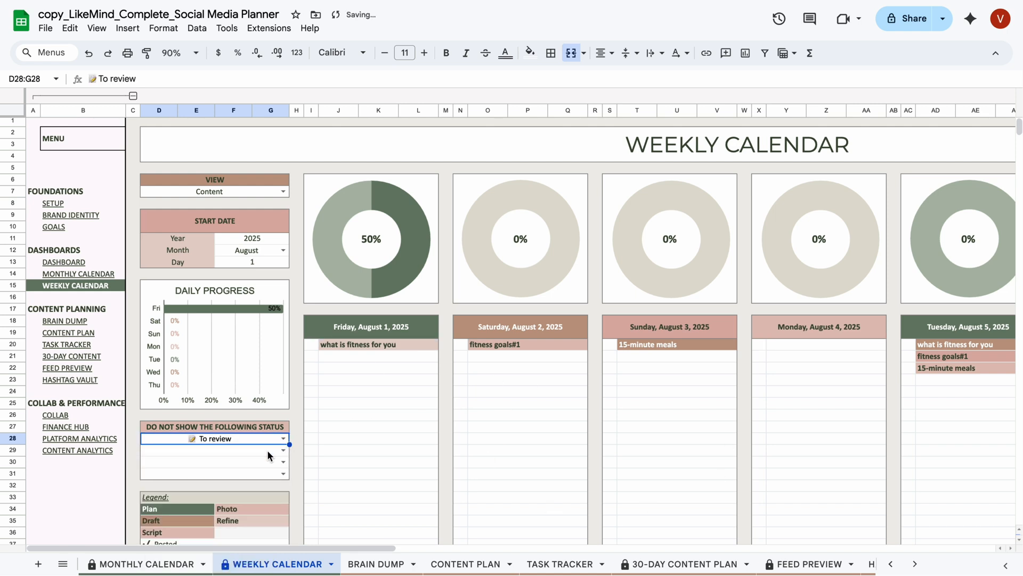
click(282, 439)
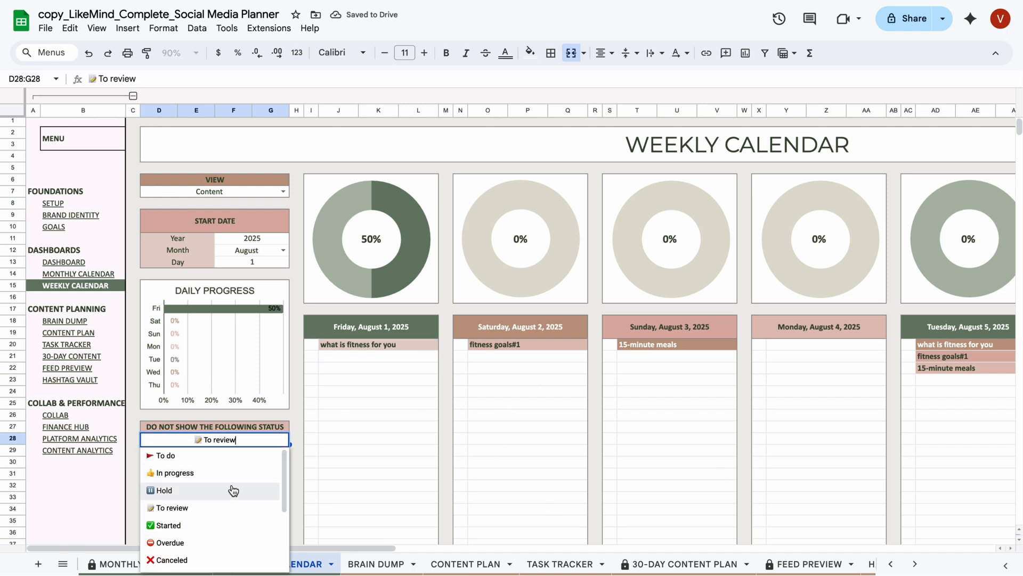
click(354, 468)
click(238, 437)
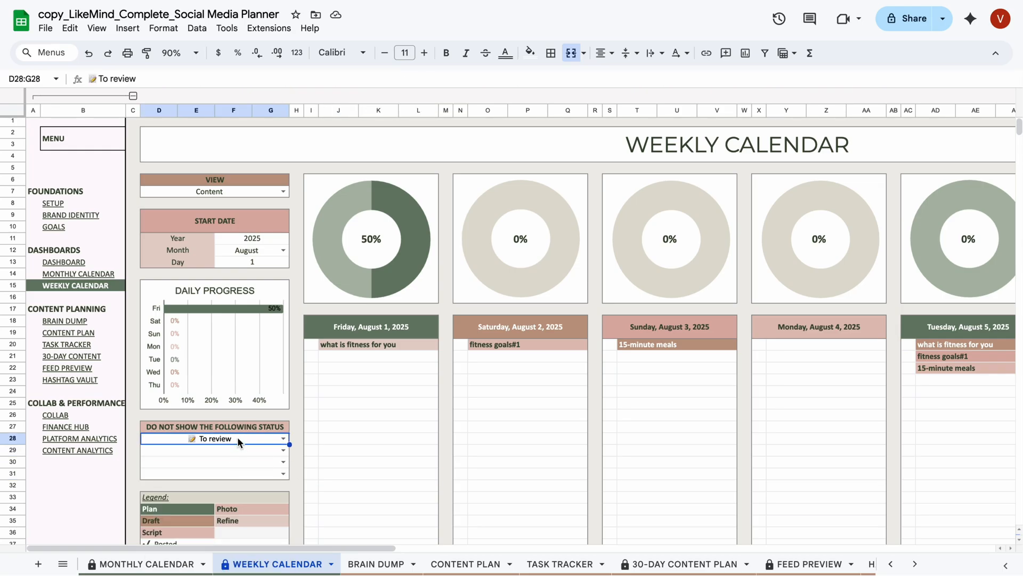
key(Delete)
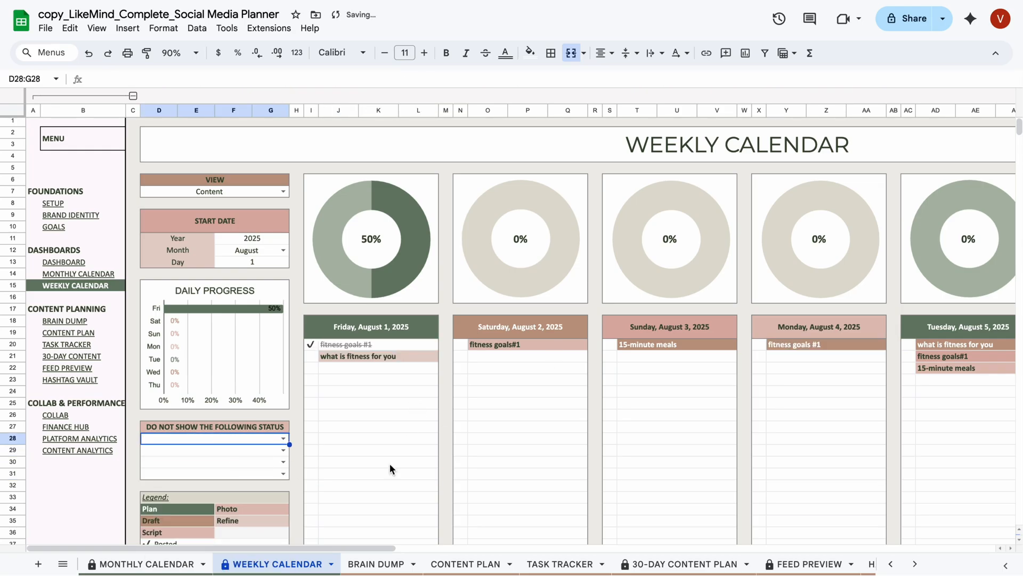
Look over the rest of the Weekly Calendar, then open the Collab sheet and inspect the date in row 9.
mouse_move(350, 545)
mouse_down()
mouse_move(573, 543)
mouse_move(361, 542)
mouse_up()
scroll(408, 417, down, 5)
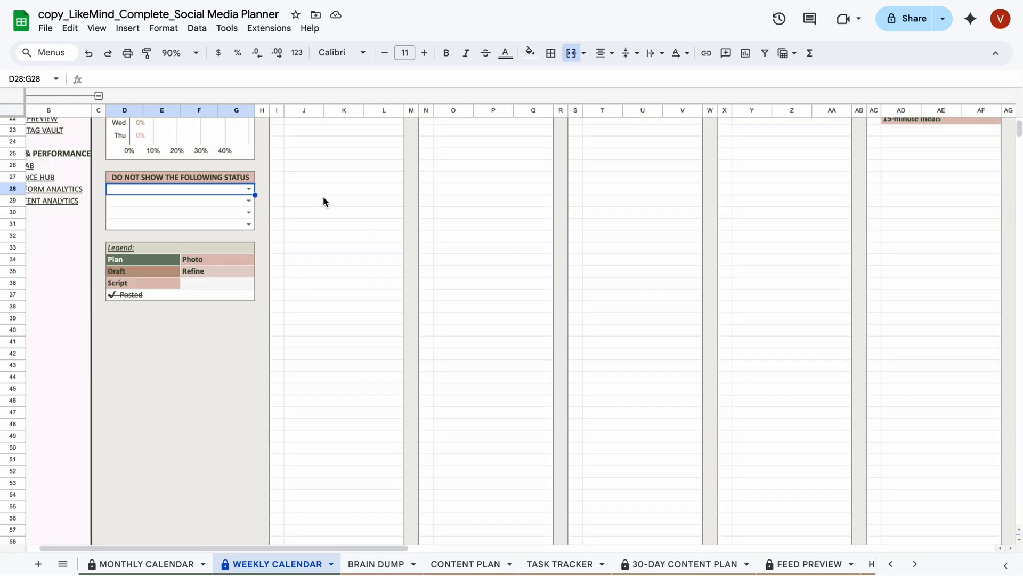
scroll(324, 197, up, 3)
drag(336, 246, 327, 496)
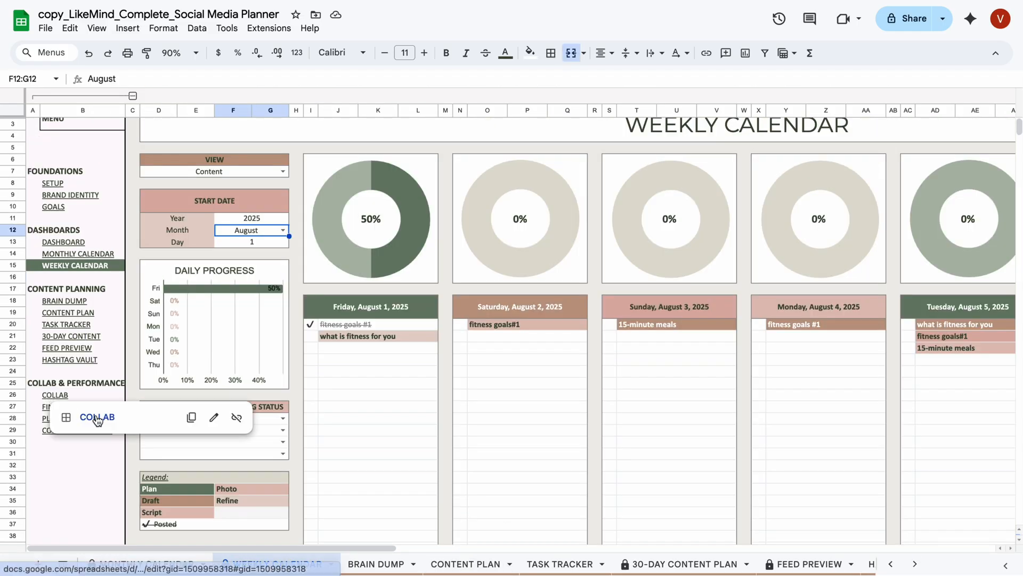
click(94, 414)
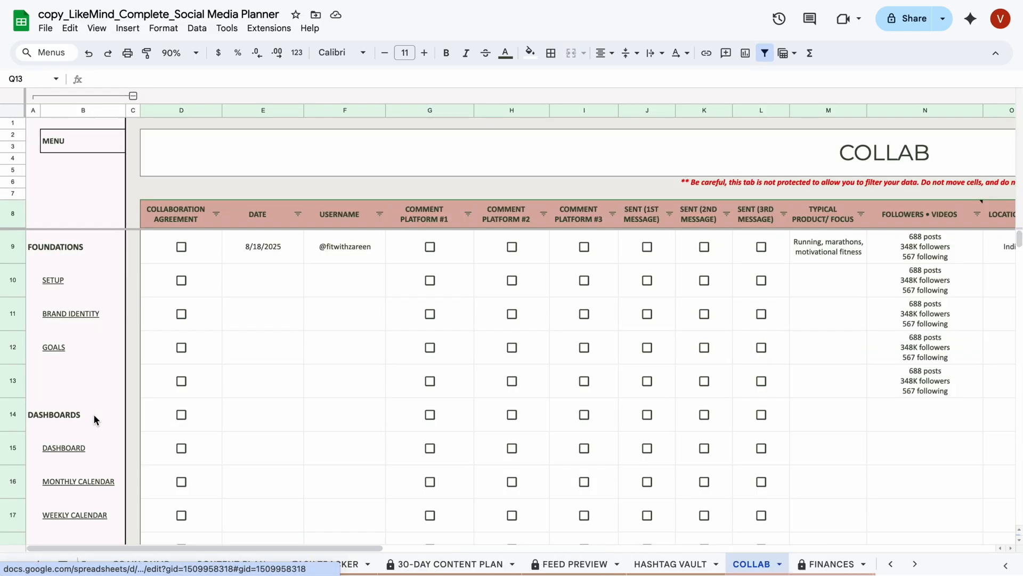
mouse_move(247, 547)
mouse_down()
mouse_move(377, 549)
mouse_move(258, 539)
mouse_up()
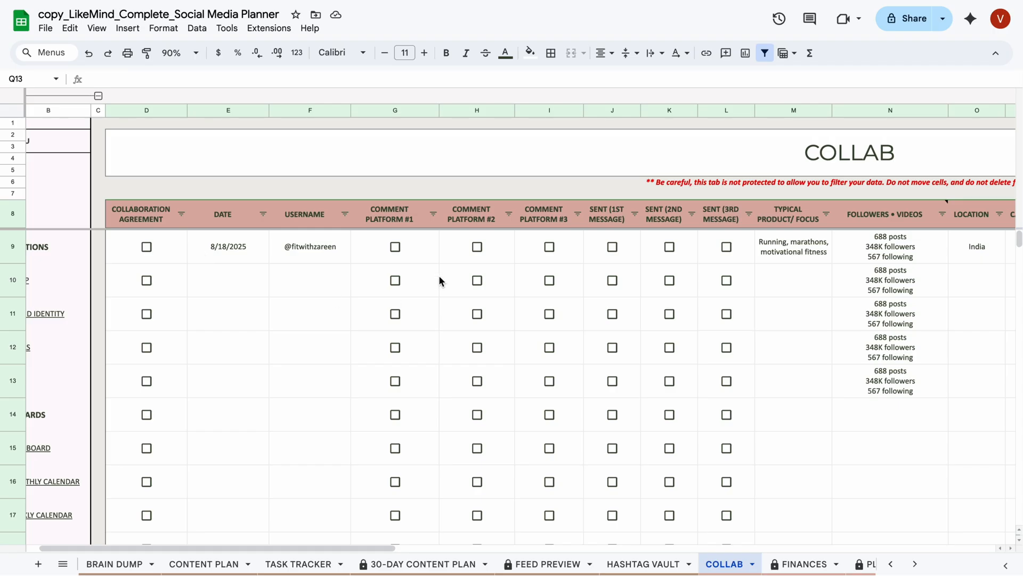
double_click(237, 248)
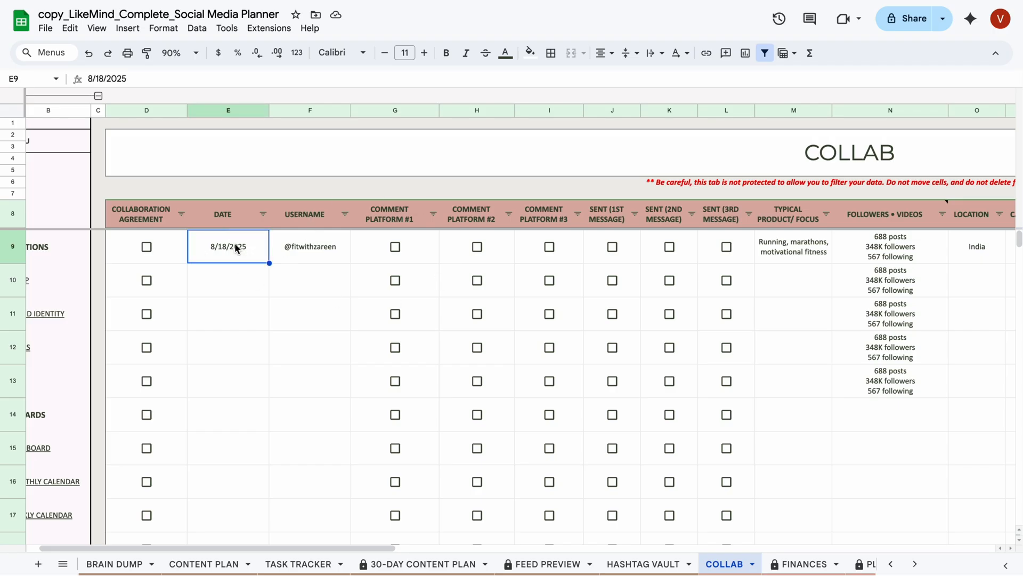
Mark Comment Platform #1, #2 and #3 plus the first and second sent messages as done for the creator in row 9.
click(307, 281)
click(318, 254)
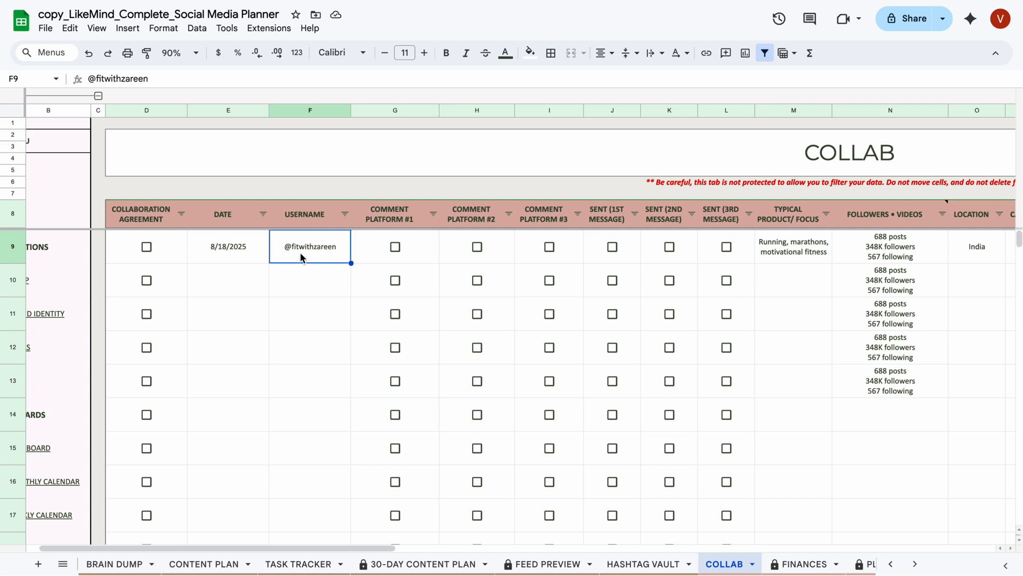
click(395, 248)
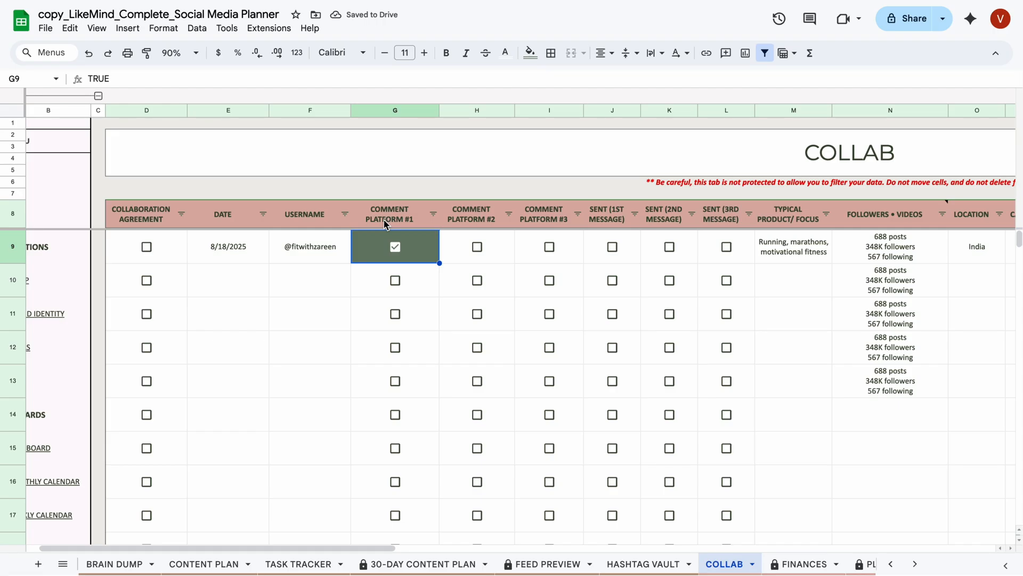
click(479, 249)
click(550, 248)
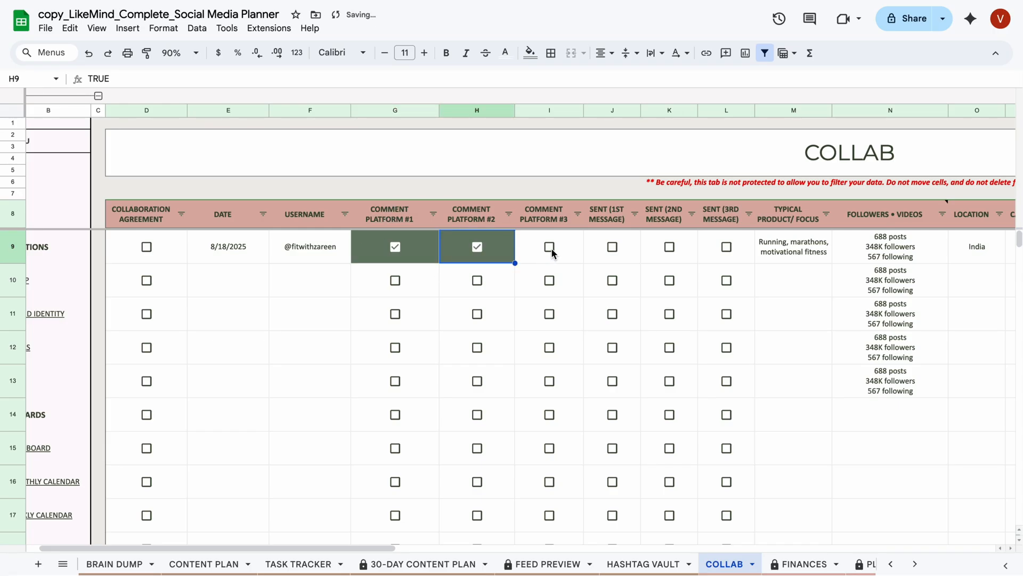
click(612, 247)
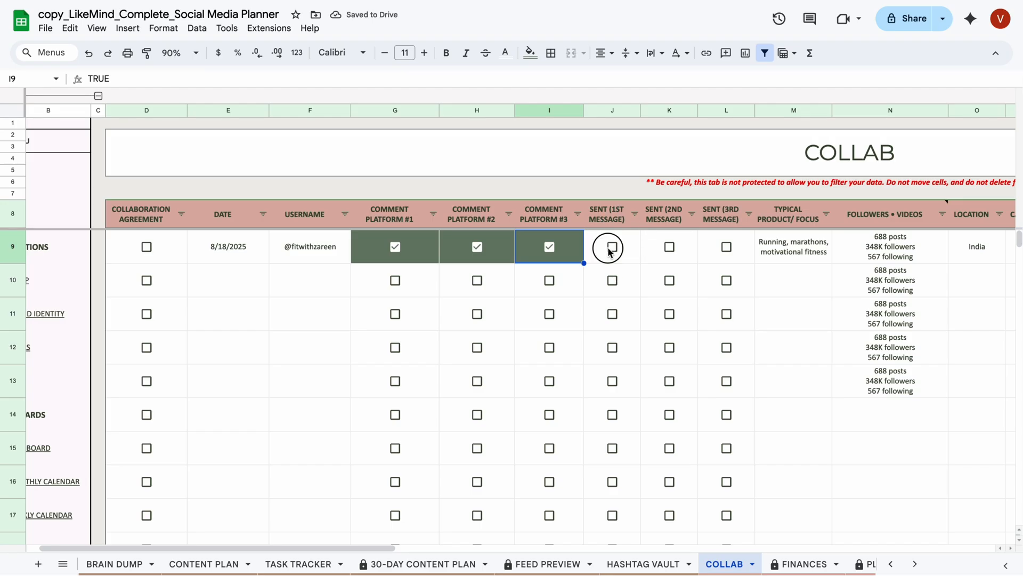
click(670, 247)
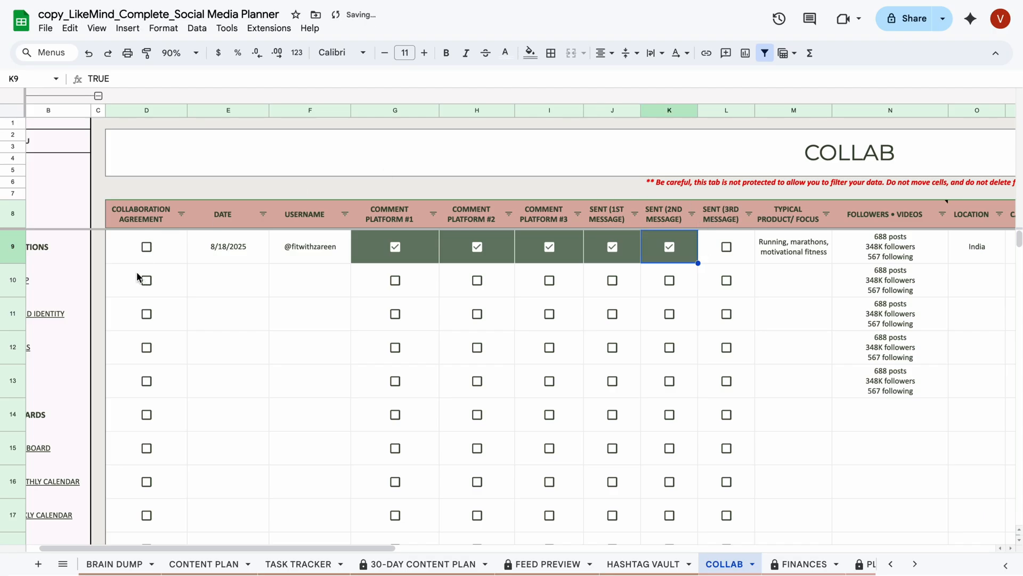
Tick the Collaboration Agreement checkbox in row 9 and clear it again.
click(146, 246)
click(146, 246)
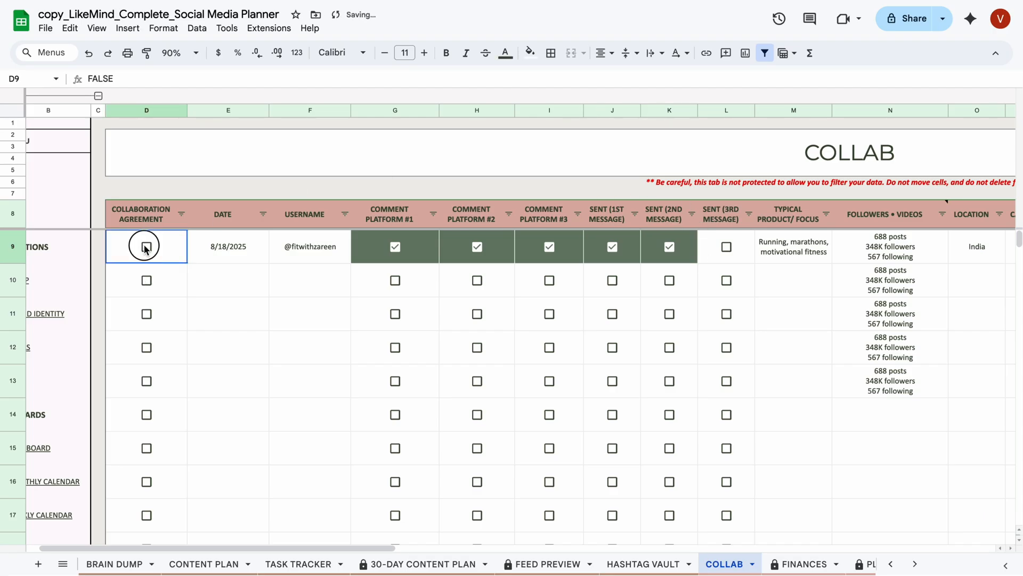
Copy the counts from the Instagram profile linked in row 9 into its Followers • Videos cell: 690 posts, 348K followers, 565 following.
drag(251, 551, 441, 549)
click(274, 249)
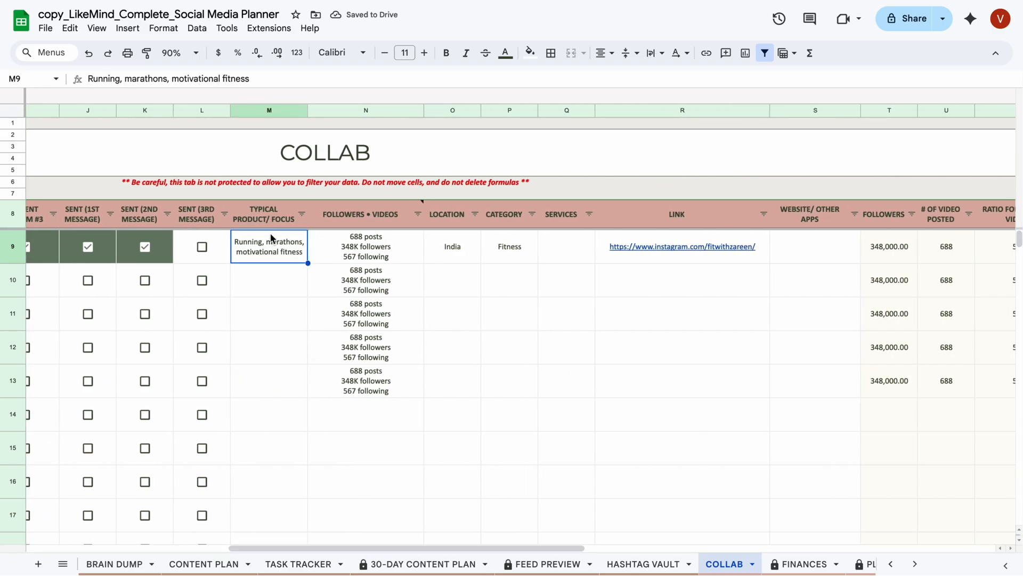
click(369, 249)
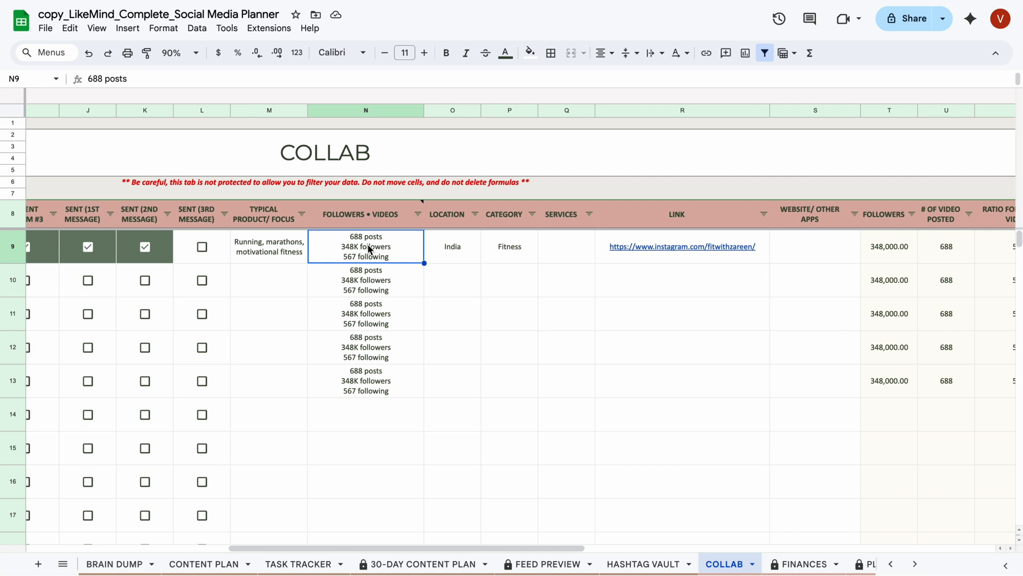
mouse_move(714, 248)
click(693, 279)
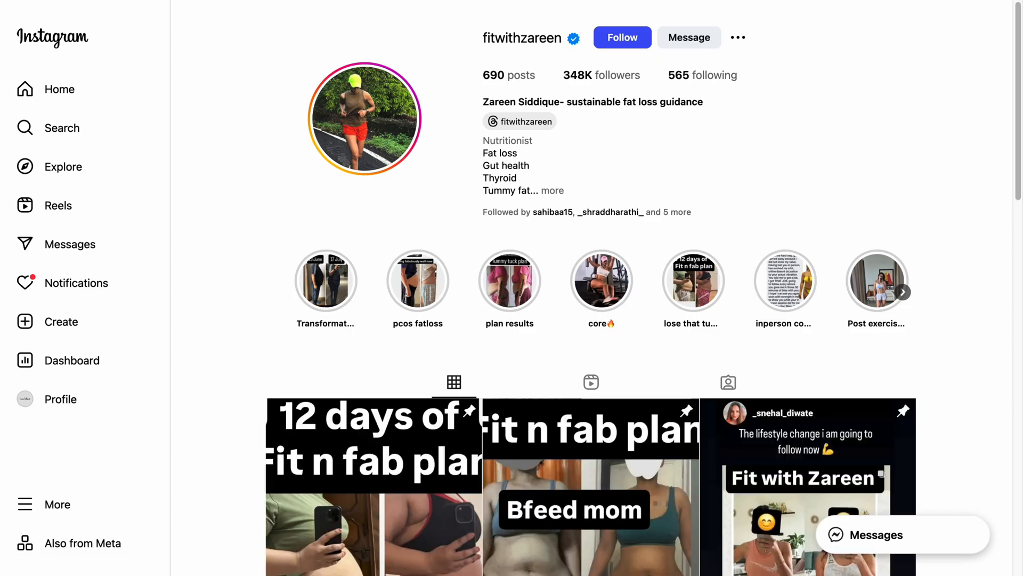
mouse_move(468, 69)
mouse_down()
mouse_move(763, 101)
mouse_move(469, 70)
mouse_move(486, 74)
mouse_up()
click(760, 78)
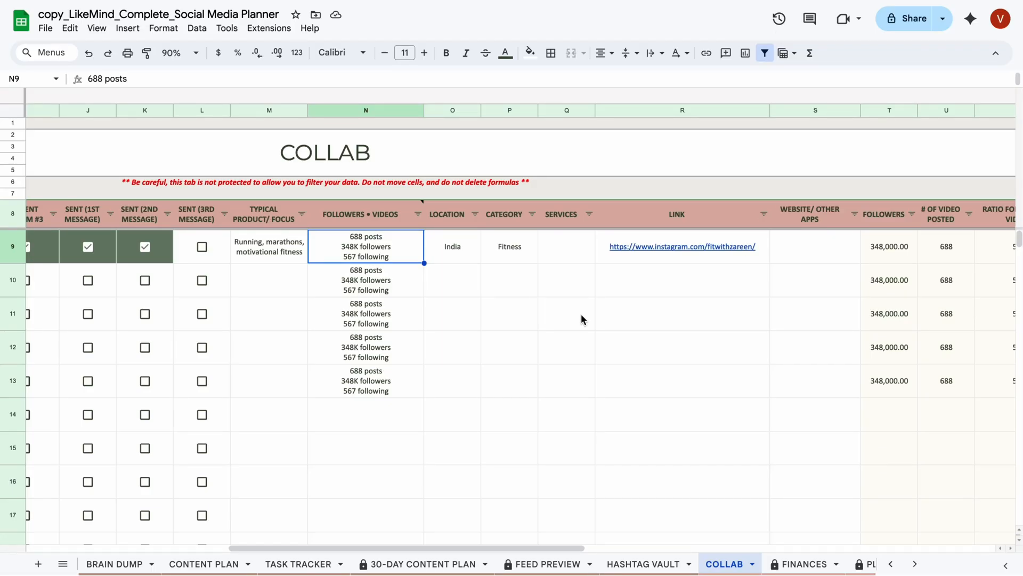
text(690 posts 348K followers 565 following)
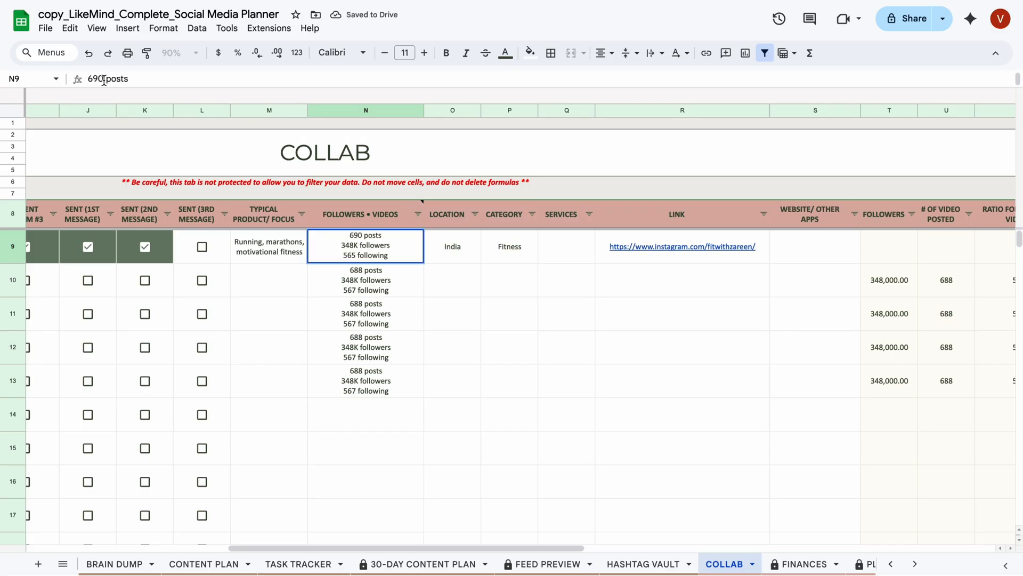
key(Return)
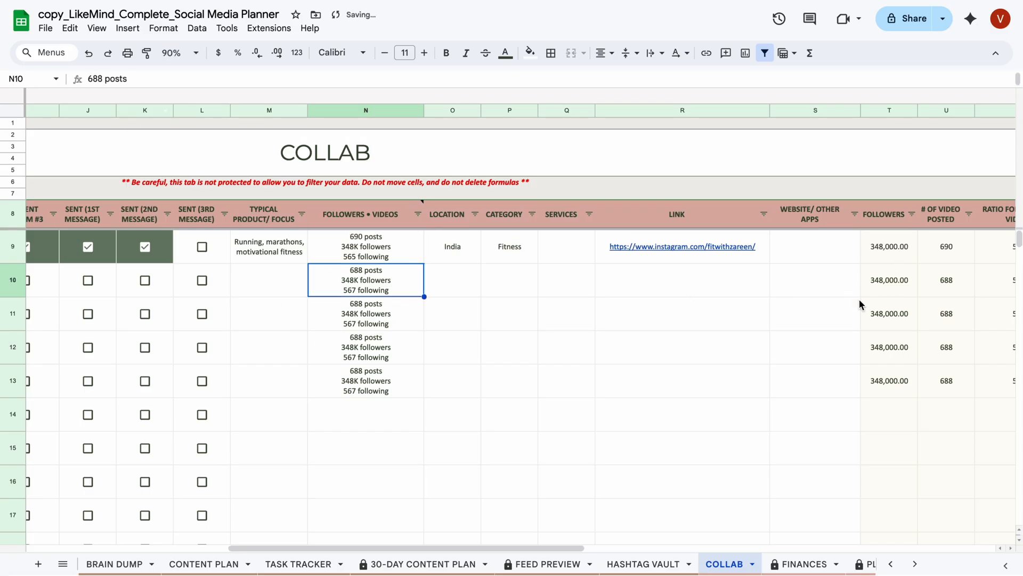
Inspect row 9's calculated Followers, # of Video Posted and Ratio Followers/Video cells in the Collab sheet.
drag(478, 548, 556, 548)
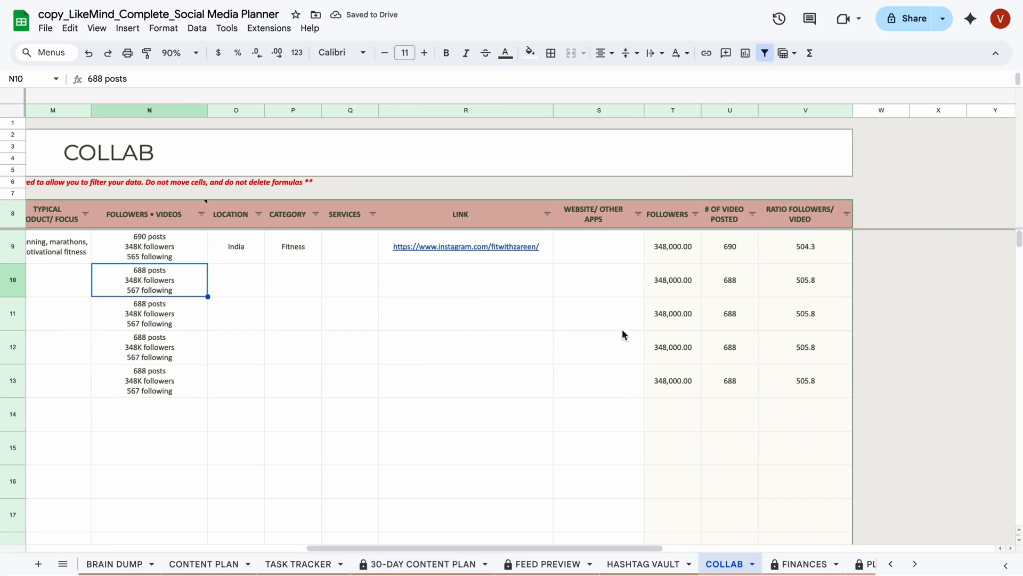
click(661, 248)
click(734, 248)
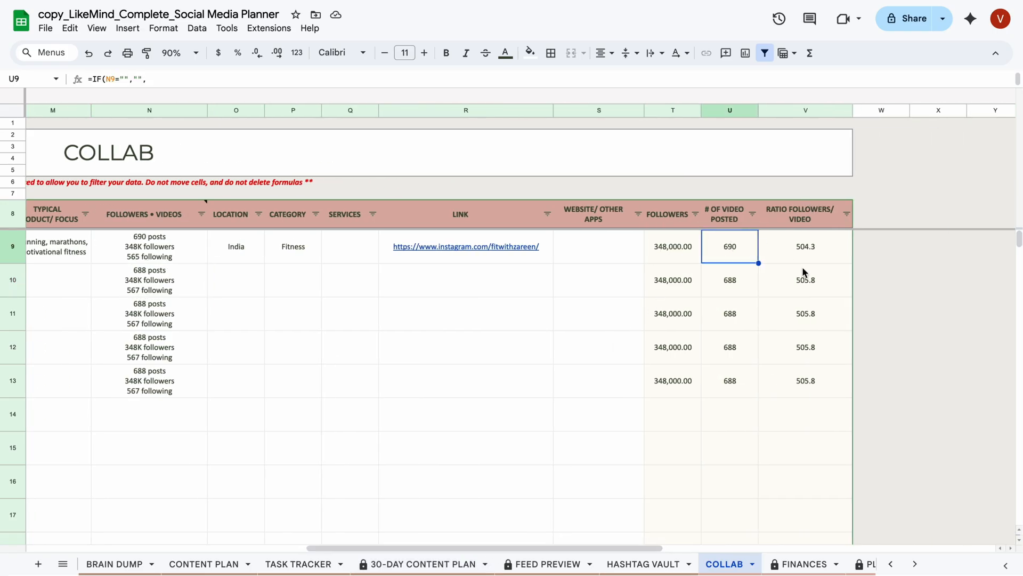
click(811, 251)
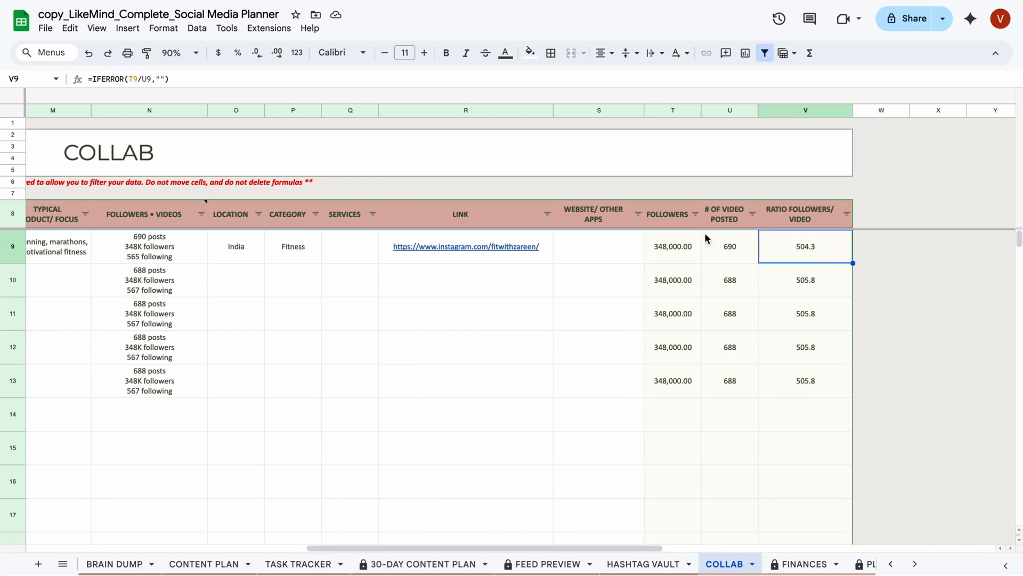
Review the Location, Category and Services cells in row 9, checking them against the creator's Instagram profile.
click(232, 260)
click(288, 251)
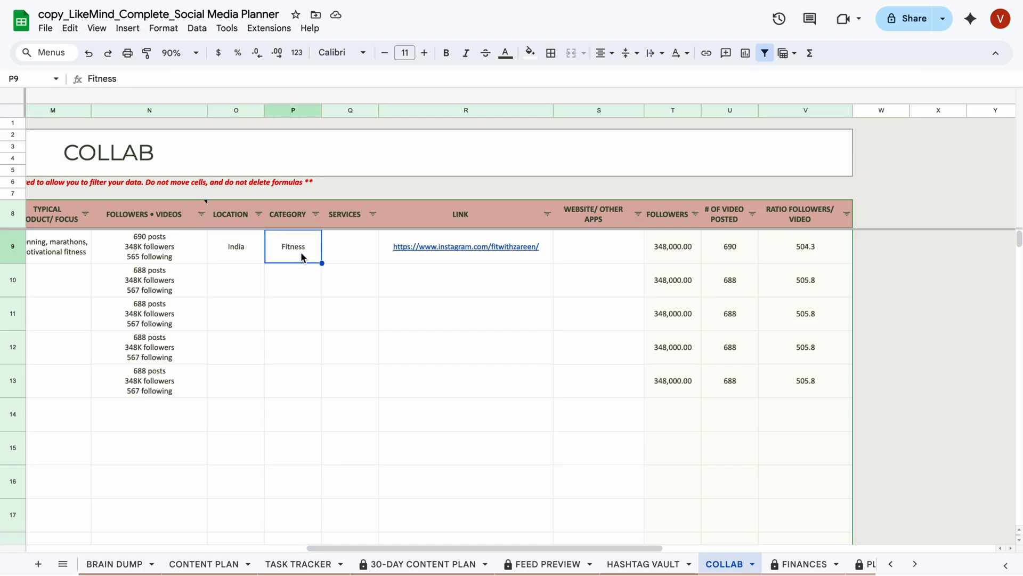
click(353, 257)
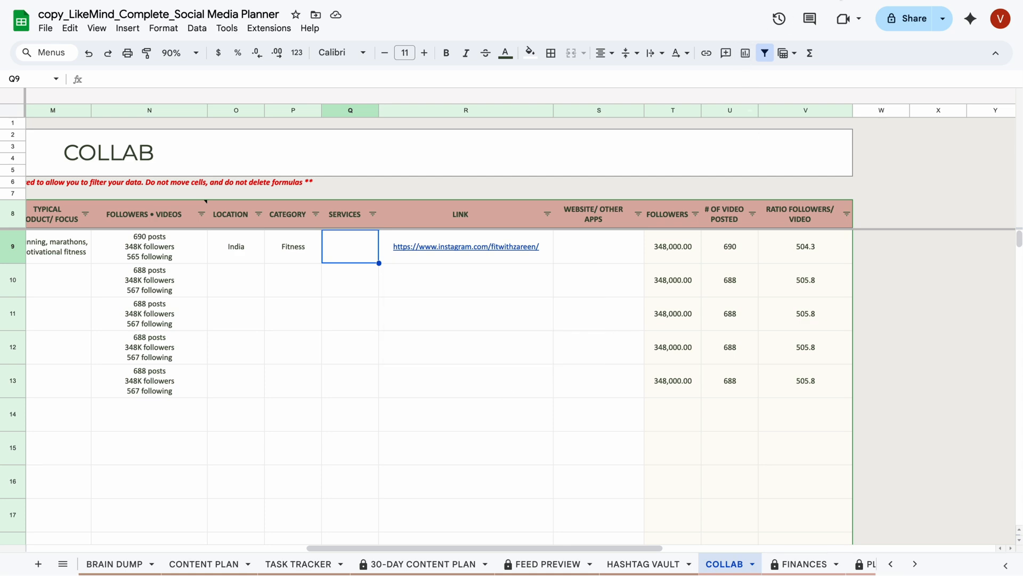
click(382, 0)
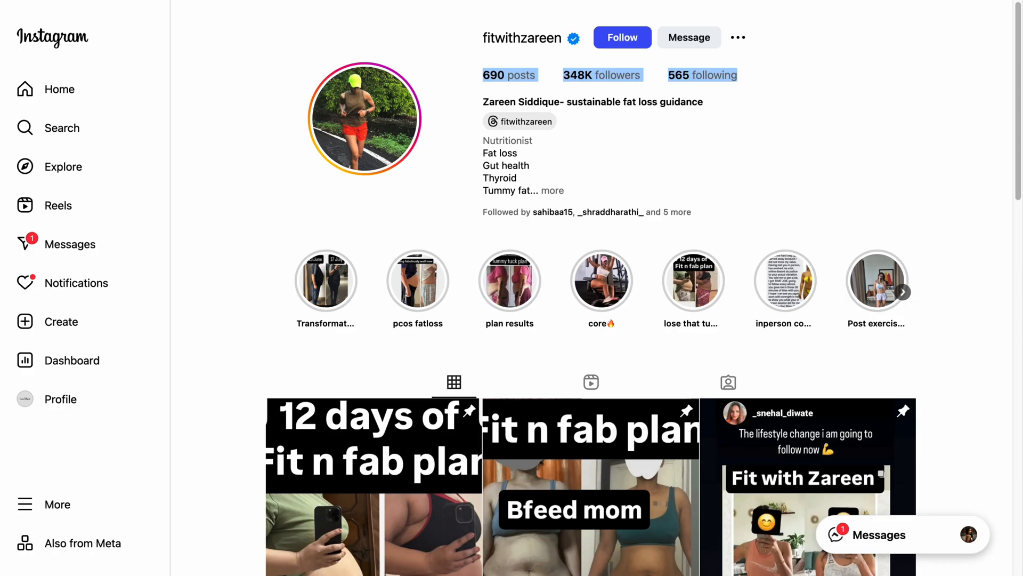
click(382, 0)
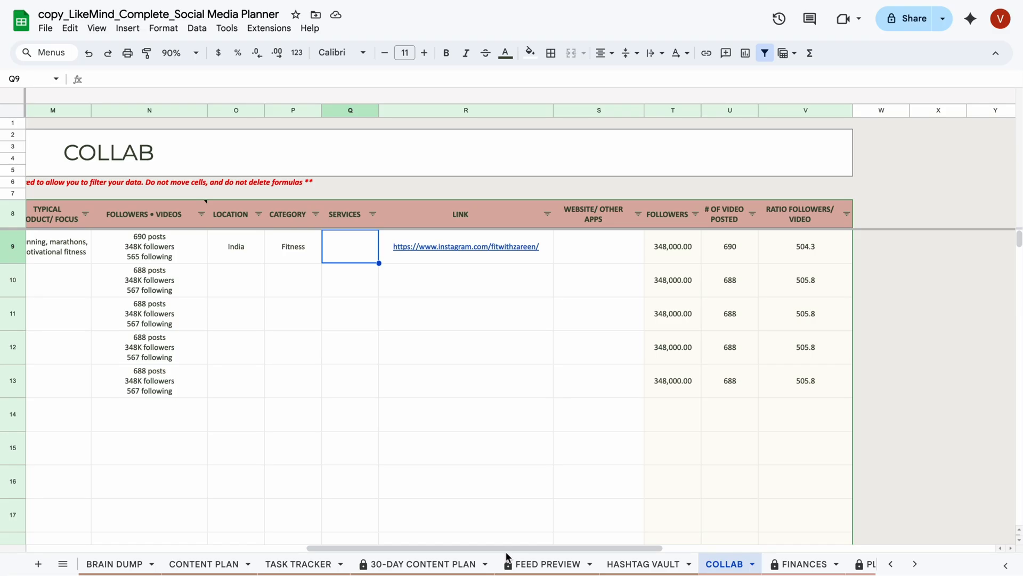
Go to the Finances sheet through the Finance Hub link in the planner's navigation column.
drag(430, 548, 152, 549)
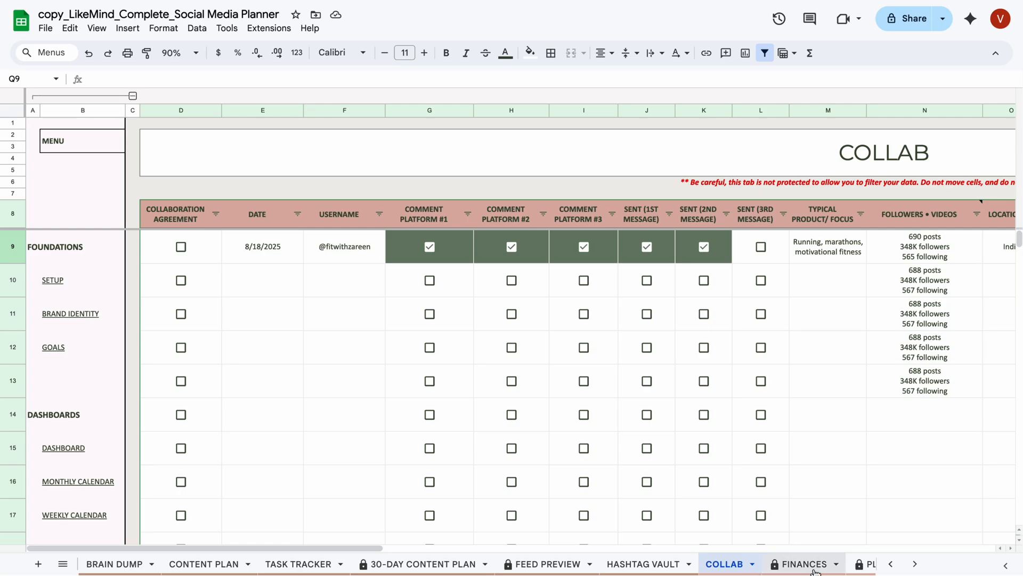
scroll(60, 463, down, 5)
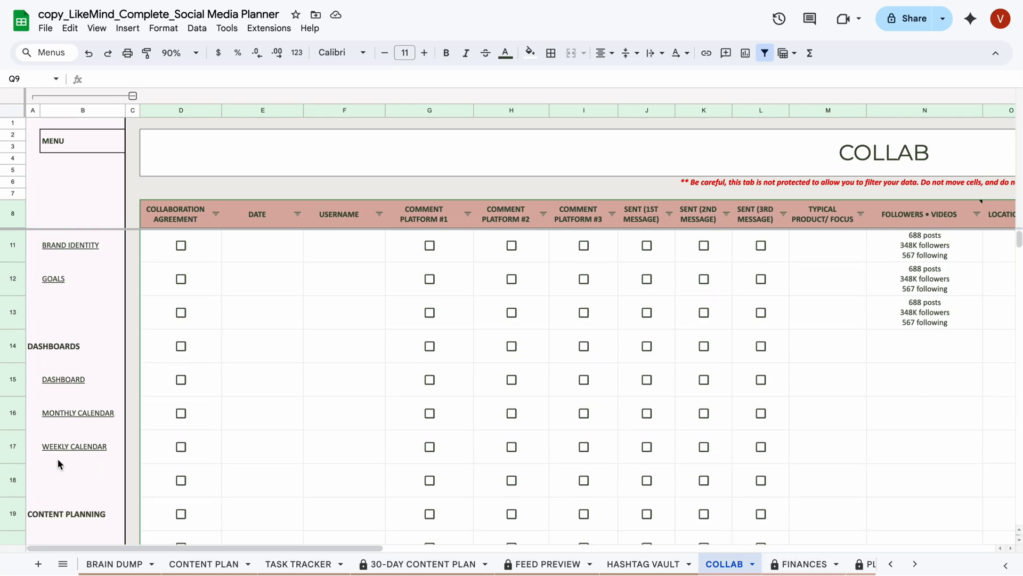
scroll(59, 463, down, 3)
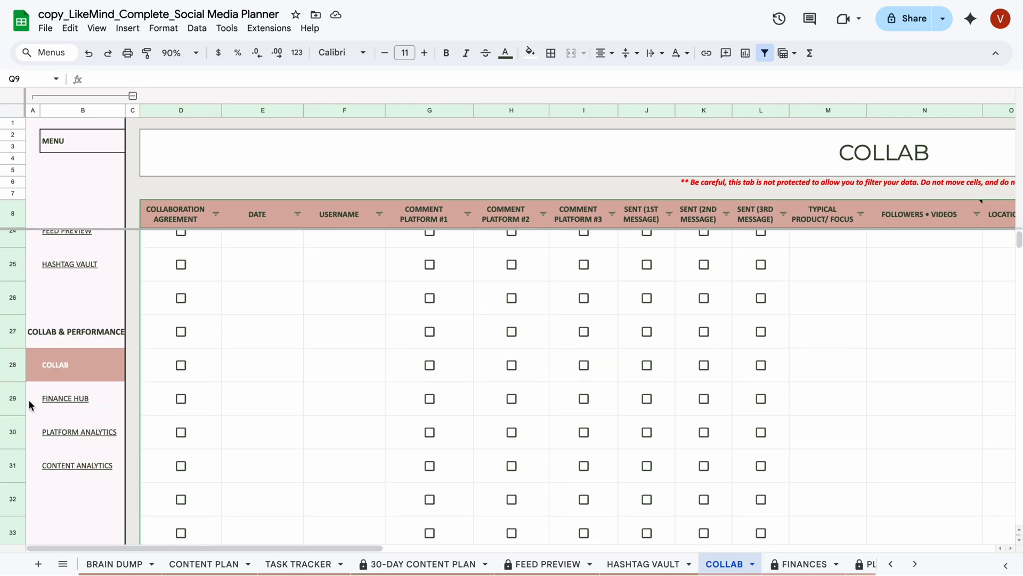
click(67, 406)
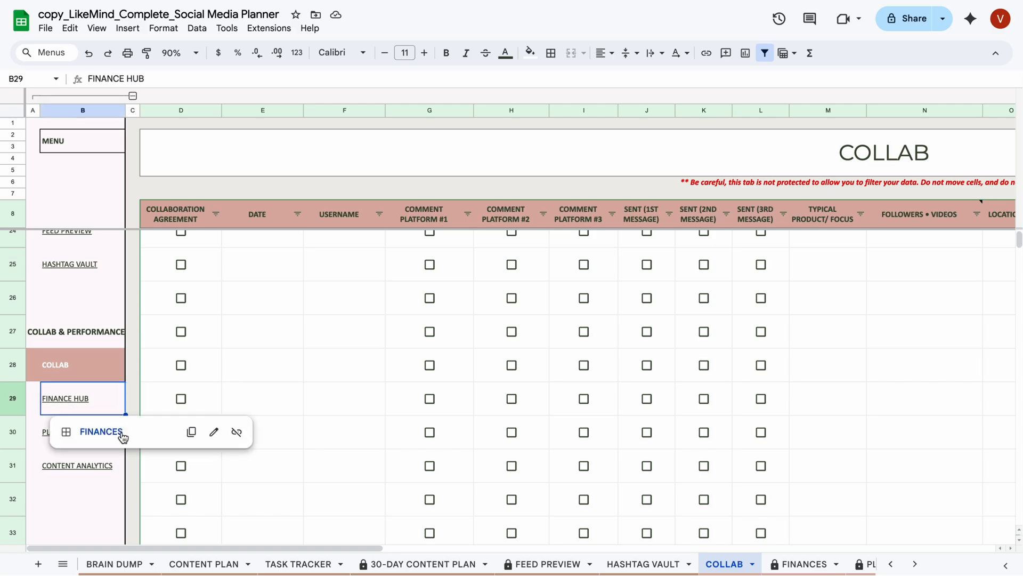
click(120, 432)
scroll(308, 408, up, 5)
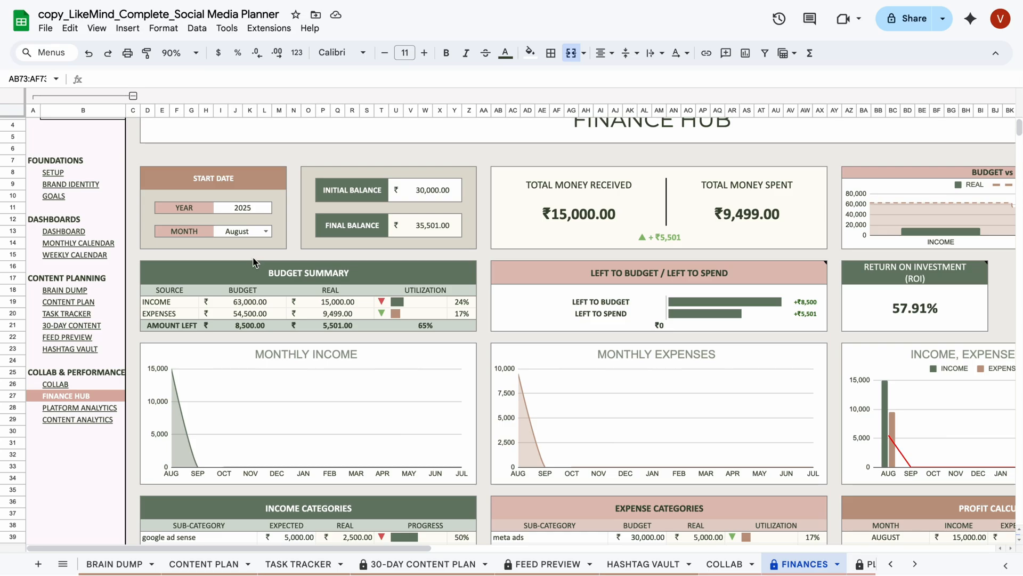
Examine the Finance Hub's initial balance, final balance formula, and the overview of budget summary and charts.
click(418, 196)
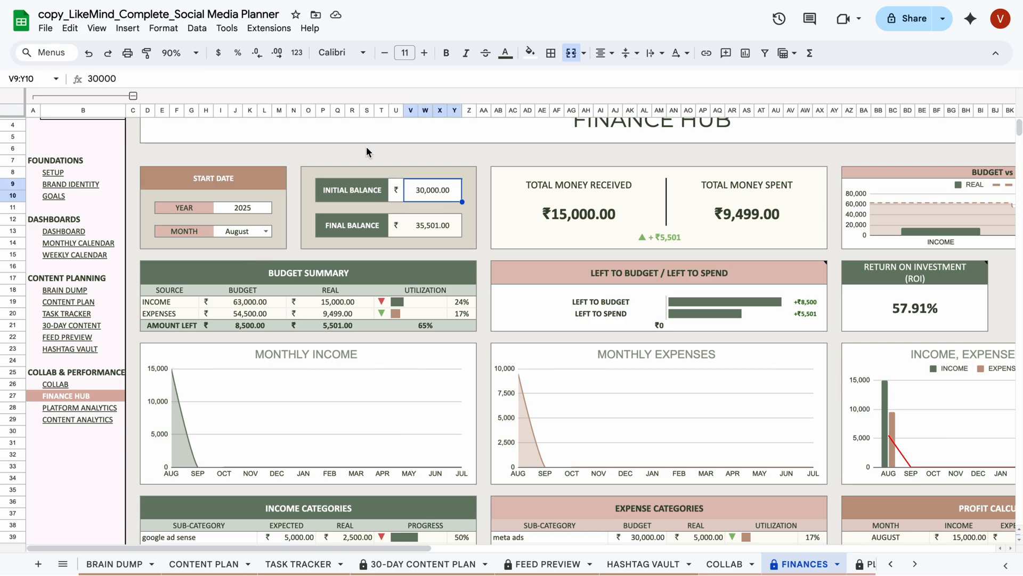
click(433, 232)
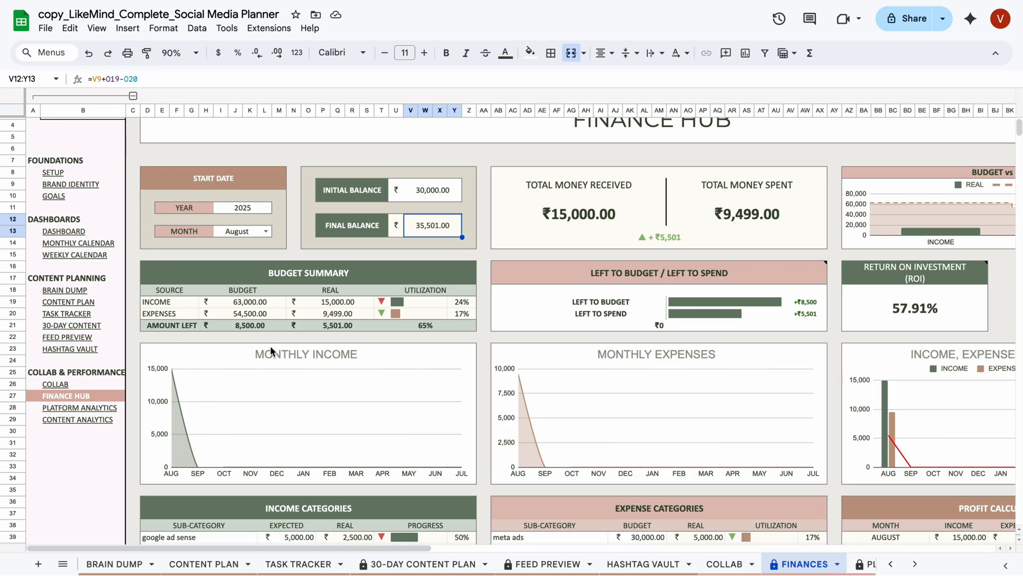
drag(131, 158, 993, 483)
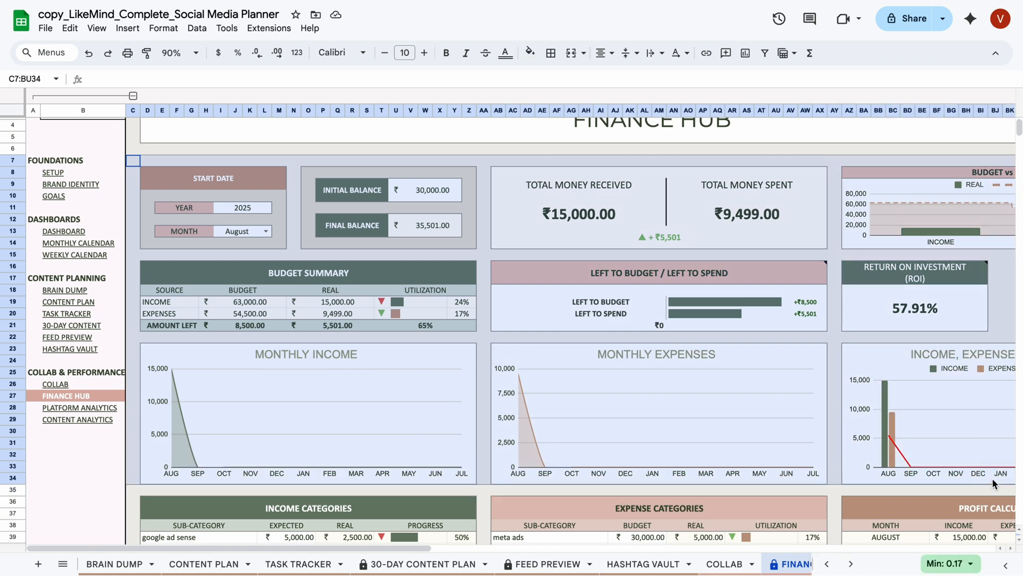
click(139, 139)
Examine the Income Categories table, covering its sub-categories, expected amounts, real amount formula and progress.
scroll(328, 376, down, 5)
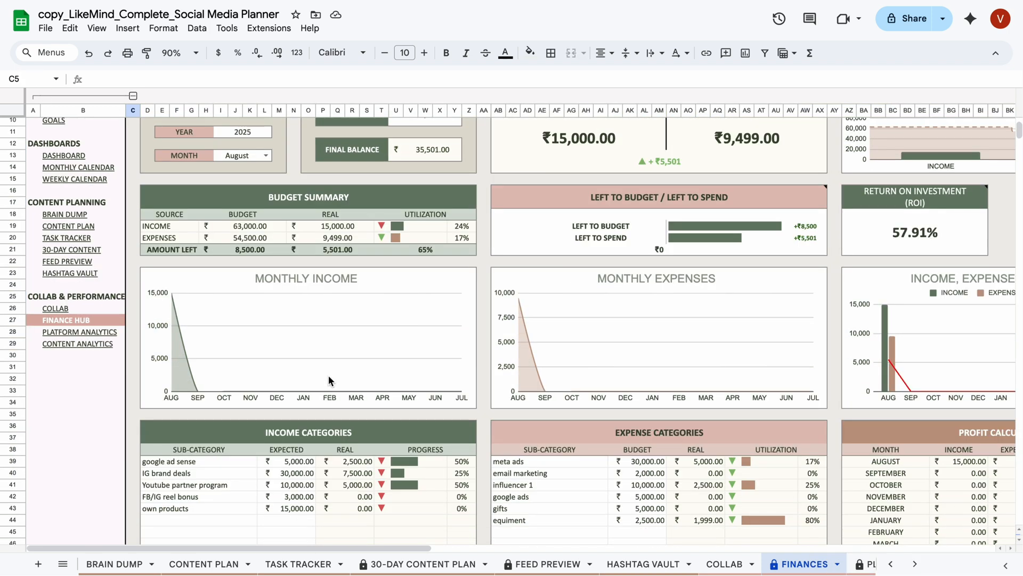
scroll(328, 376, down, 2)
click(179, 308)
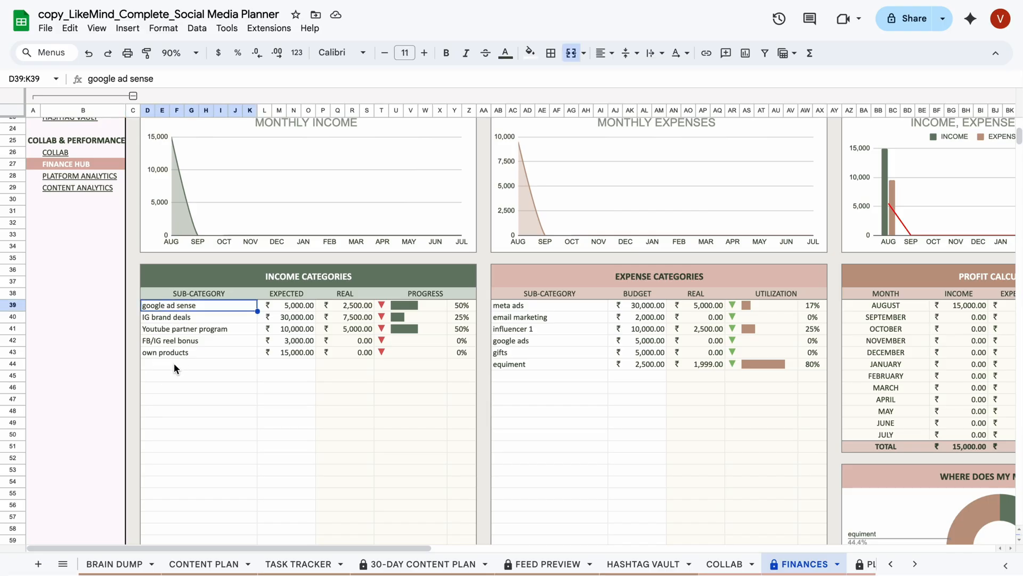
drag(181, 374, 183, 319)
click(178, 403)
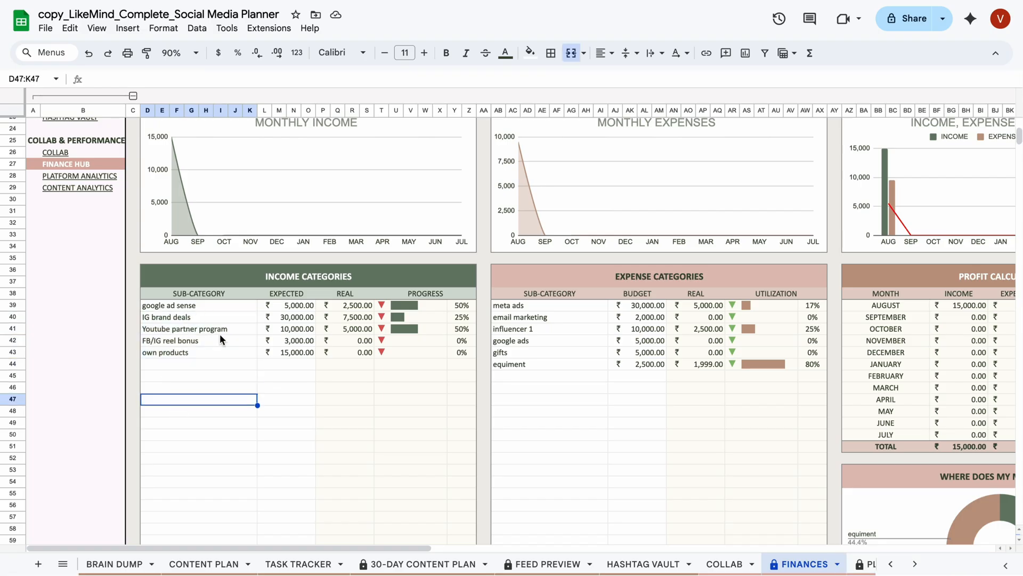
click(158, 366)
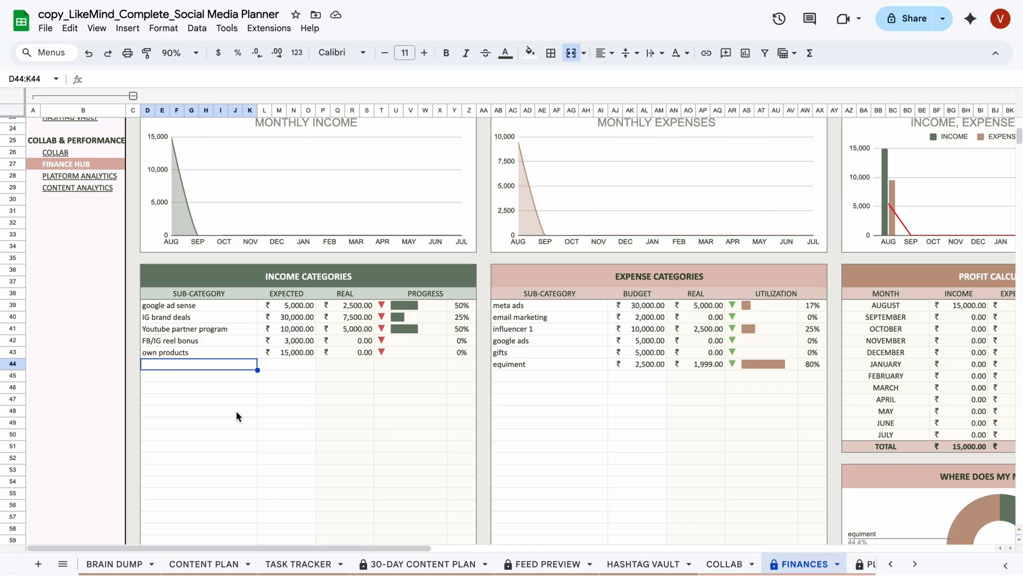
drag(299, 309, 297, 355)
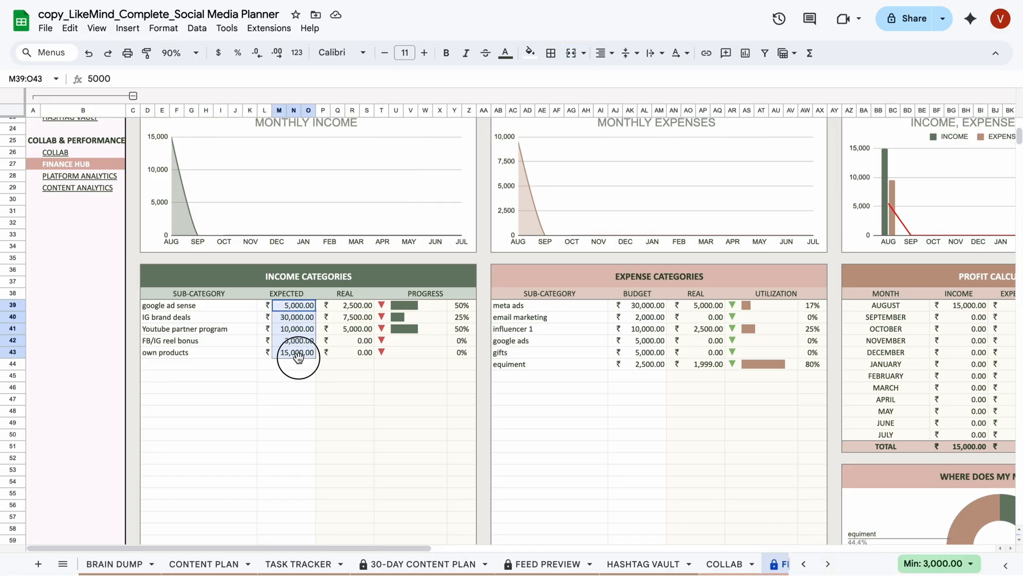
click(345, 306)
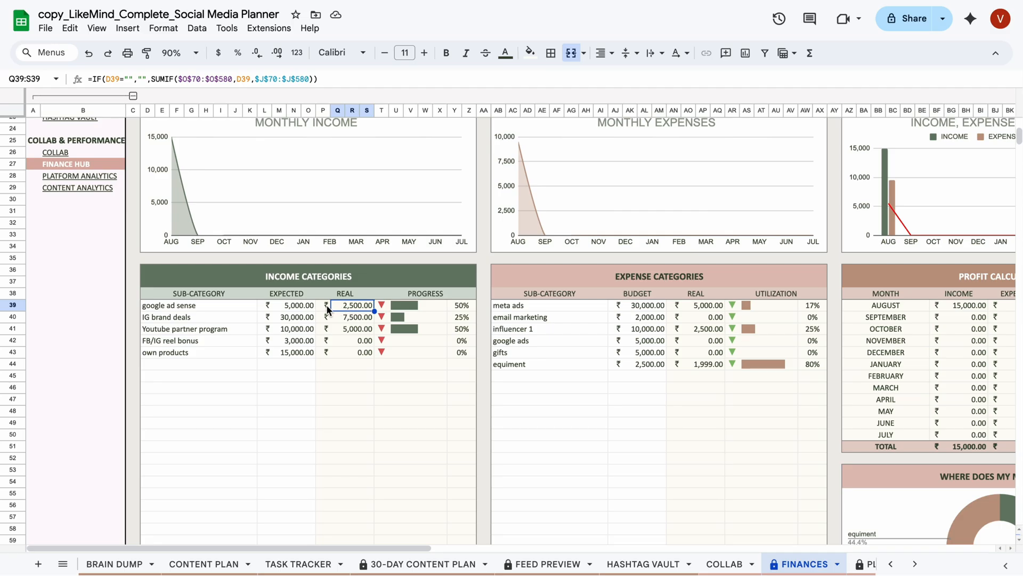
drag(338, 307, 459, 373)
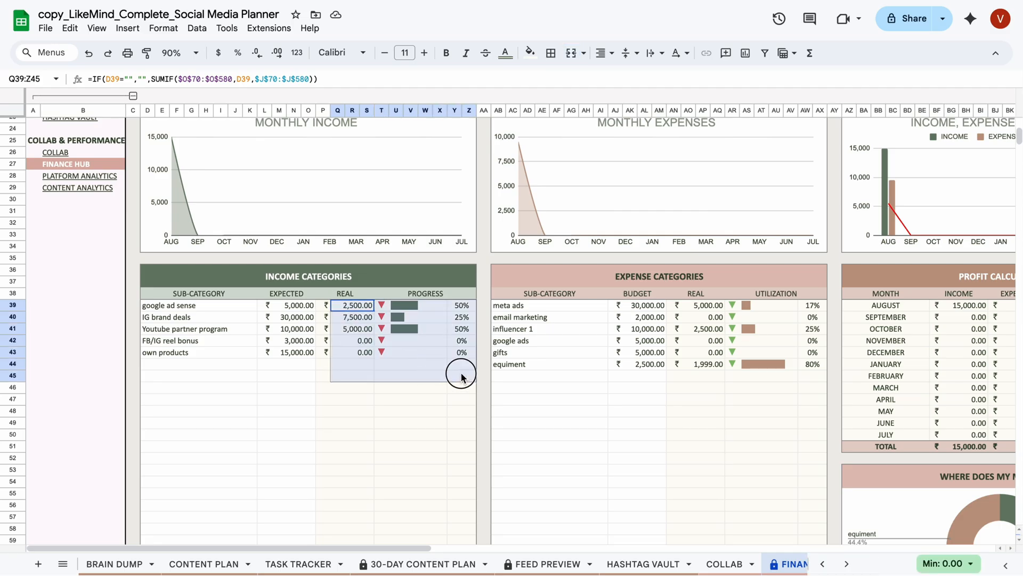
Examine the Expense Categories table, covering its sub-categories, budget amounts, real amounts and utilization.
click(549, 382)
drag(541, 306, 543, 363)
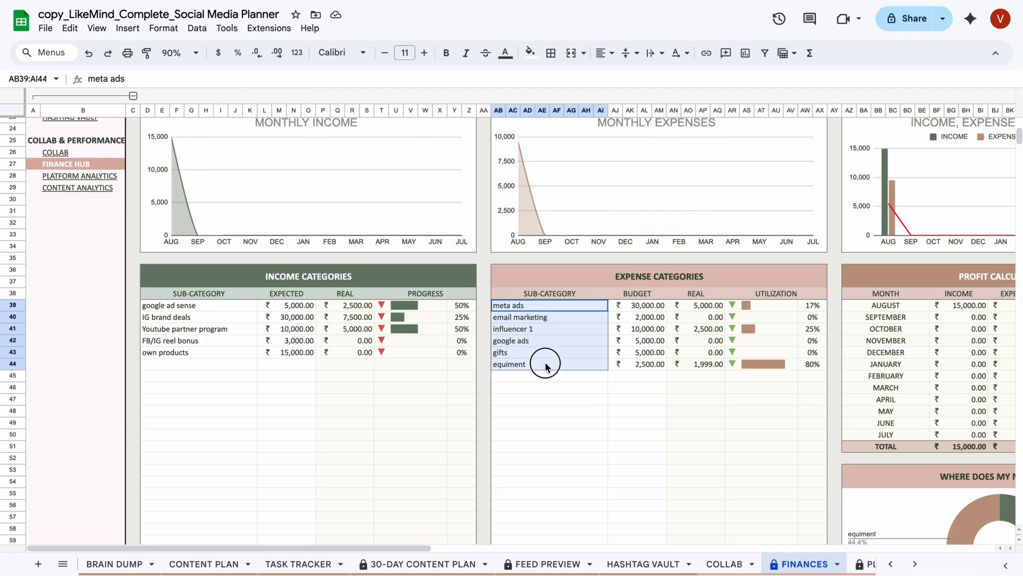
click(526, 379)
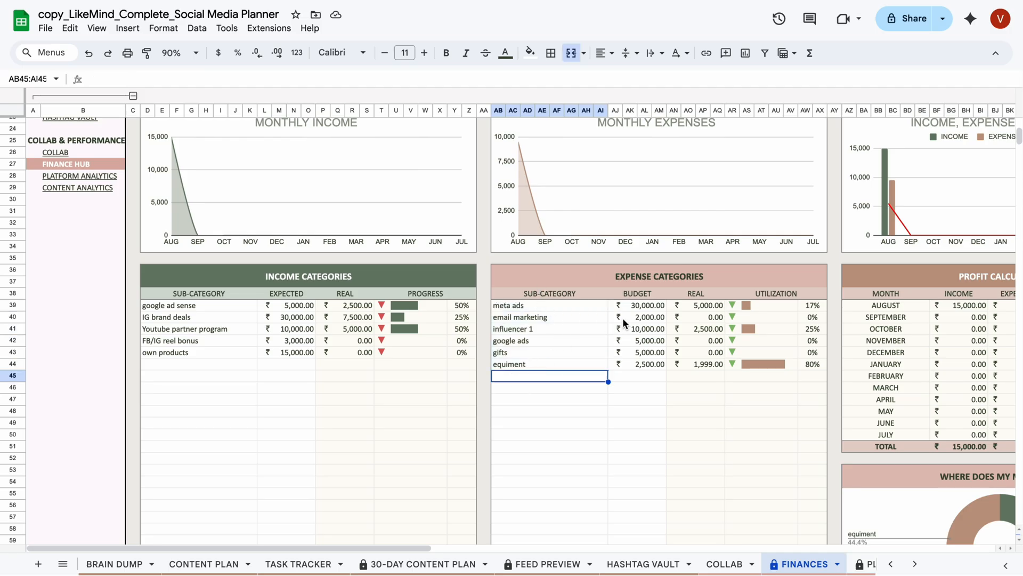
drag(633, 306, 660, 374)
drag(692, 303, 794, 392)
click(579, 410)
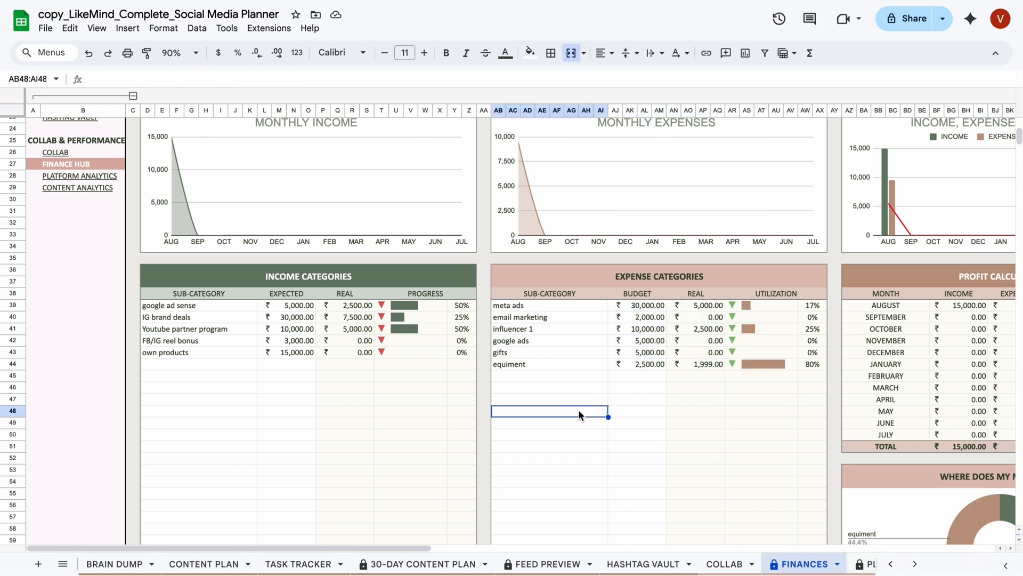
Add an income transaction dated 19-Aug-25 for 20000 under the IG brand deals sub-category in row 74.
scroll(279, 445, down, 6)
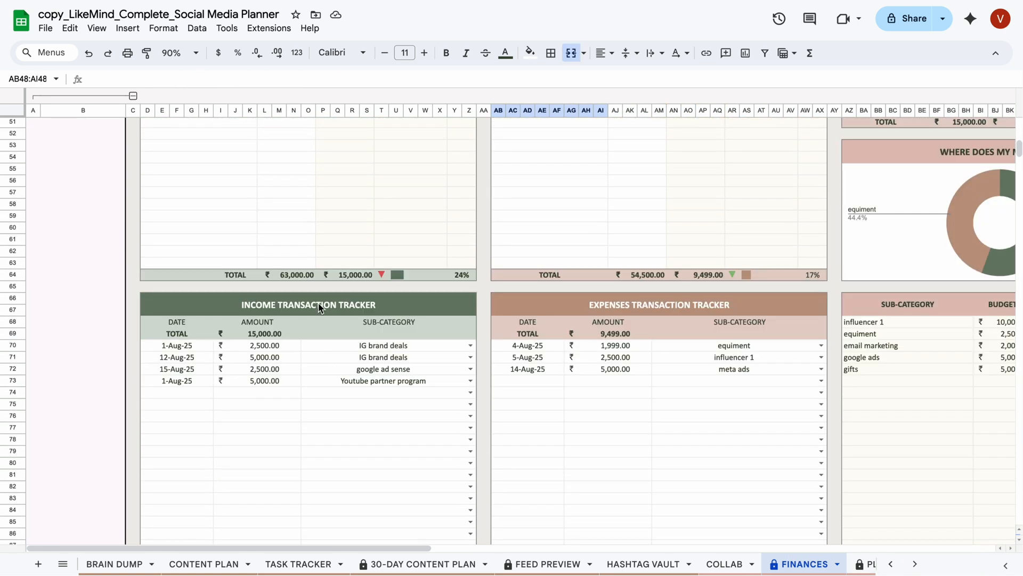
click(364, 312)
click(606, 310)
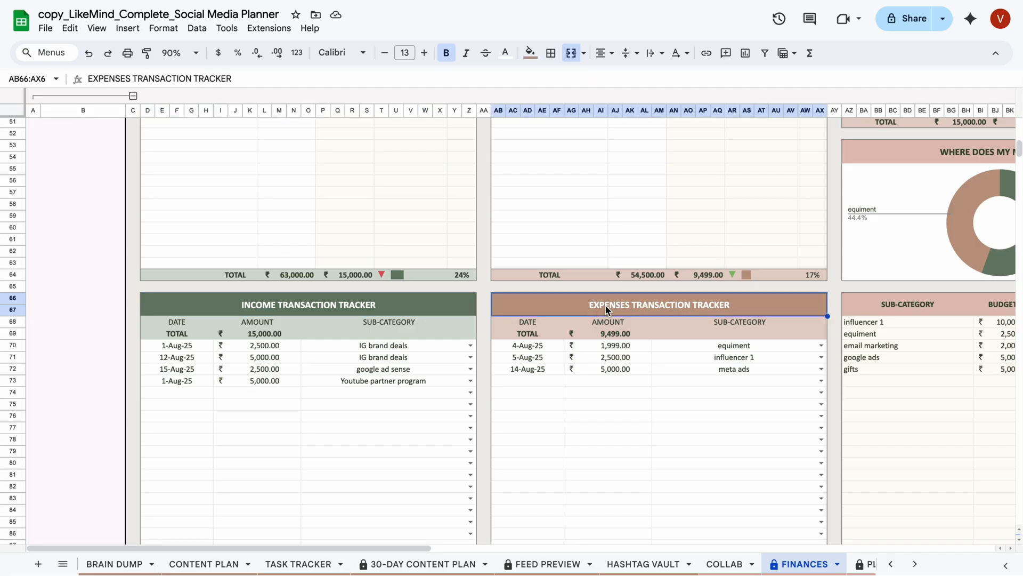
click(171, 392)
double_click(171, 391)
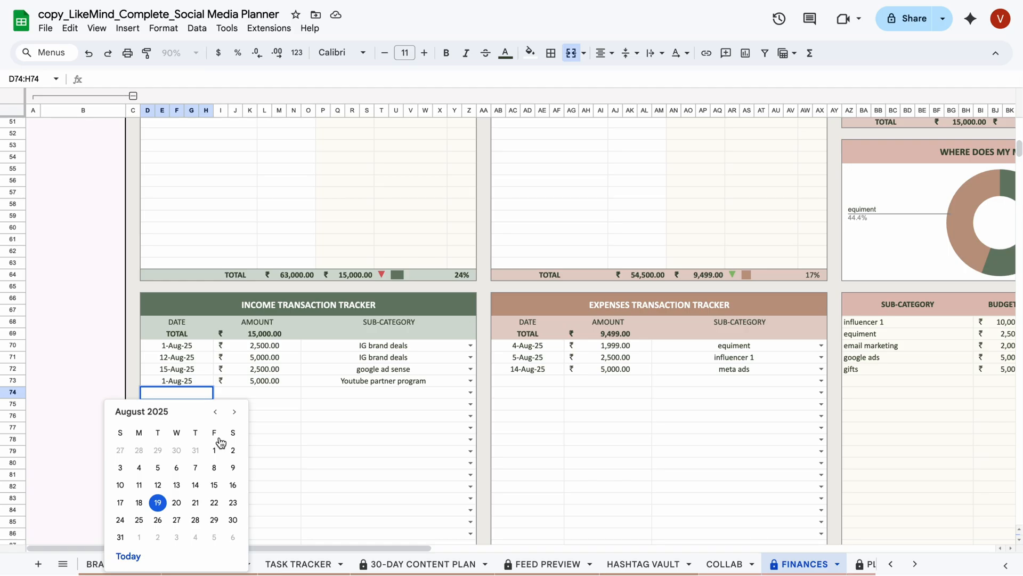
click(158, 503)
click(260, 393)
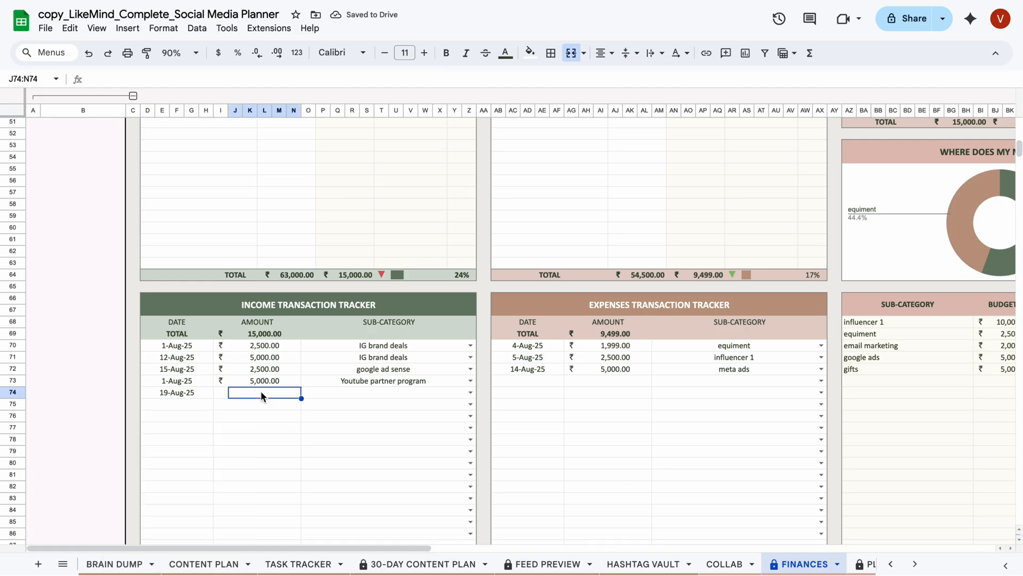
text(20000)
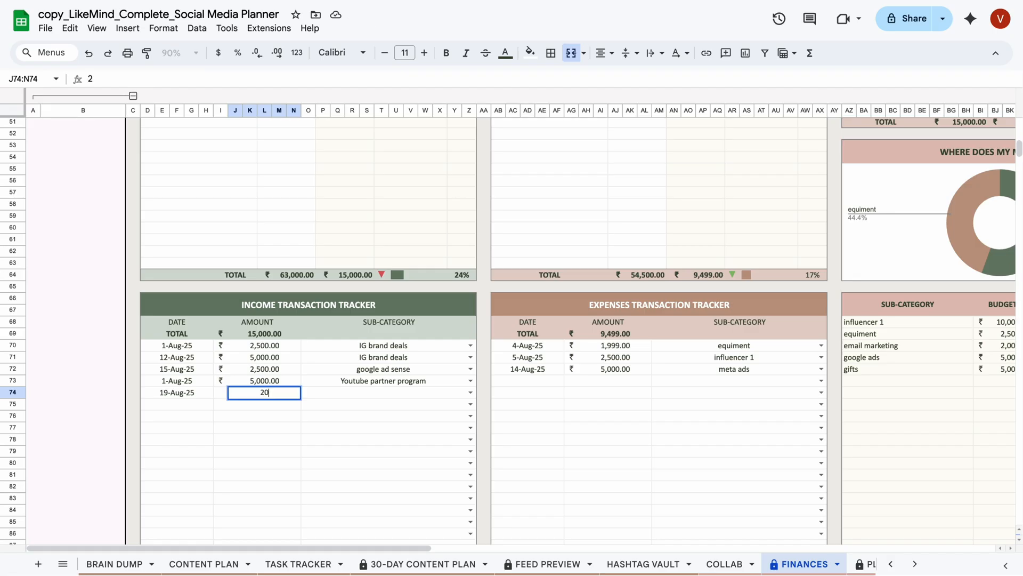
click(386, 392)
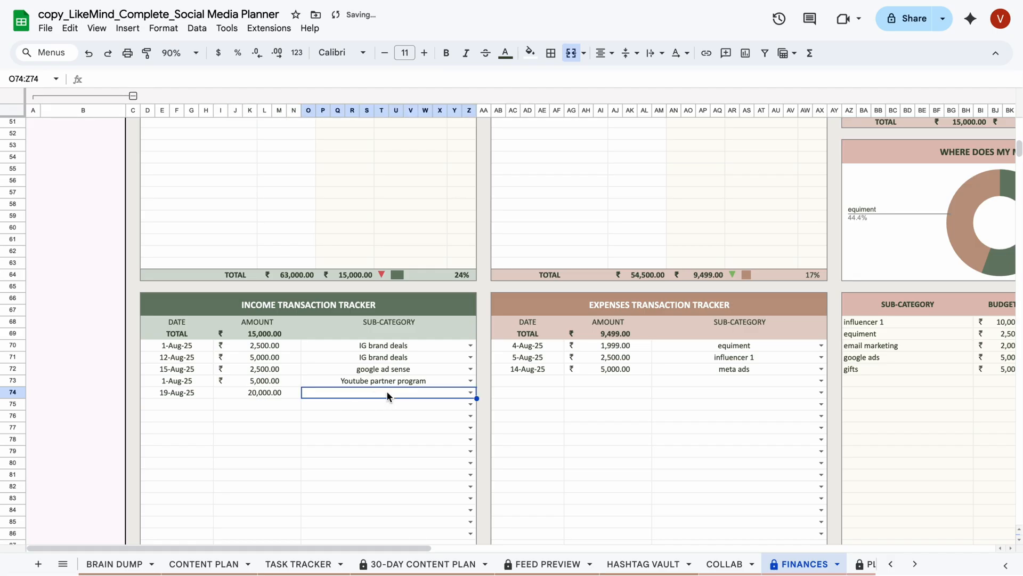
click(471, 393)
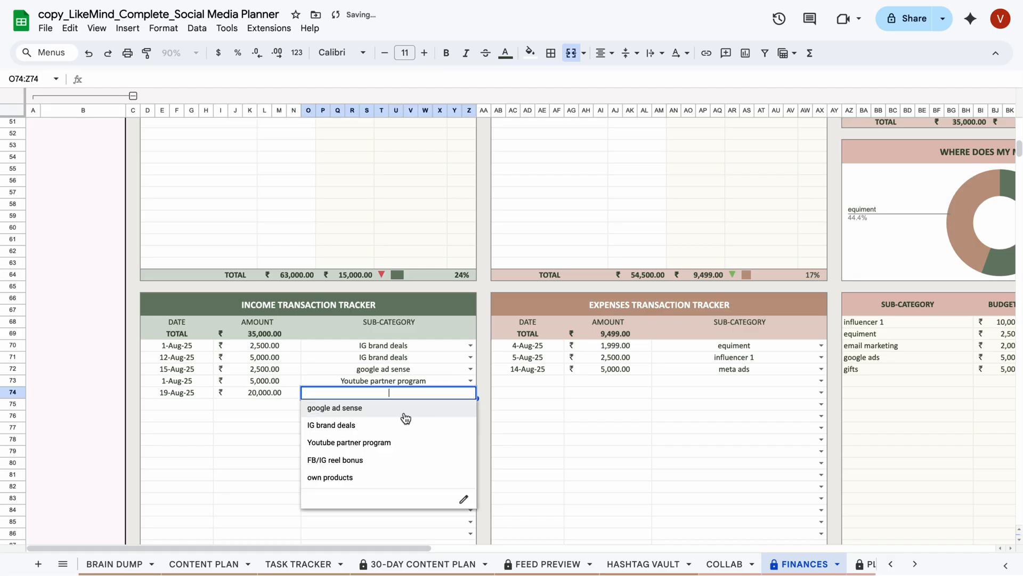
click(345, 429)
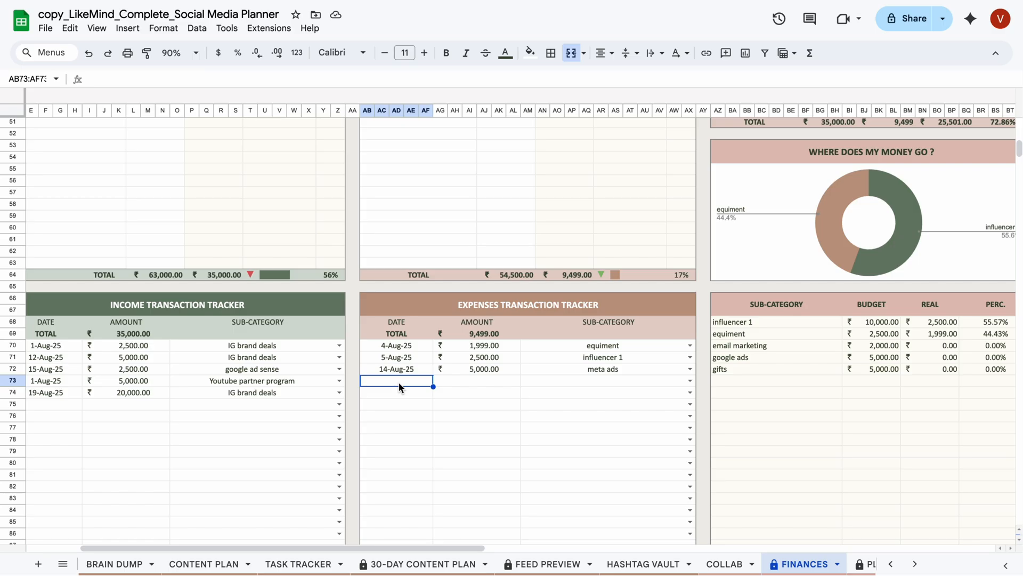
Add an expense transaction dated 18-Aug-25 for 2000 under the gifts sub-category in row 73.
double_click(399, 382)
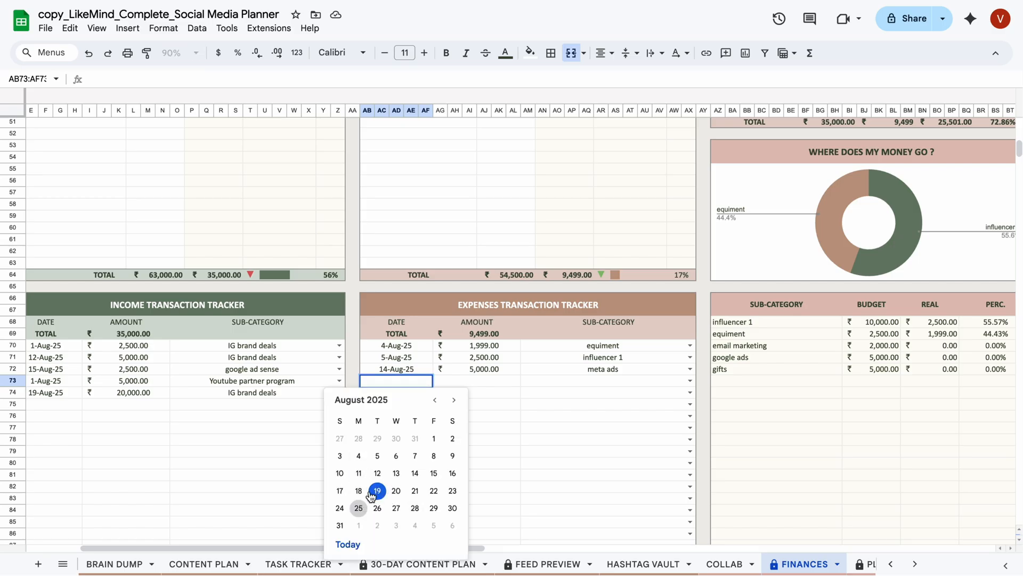
click(359, 490)
click(466, 383)
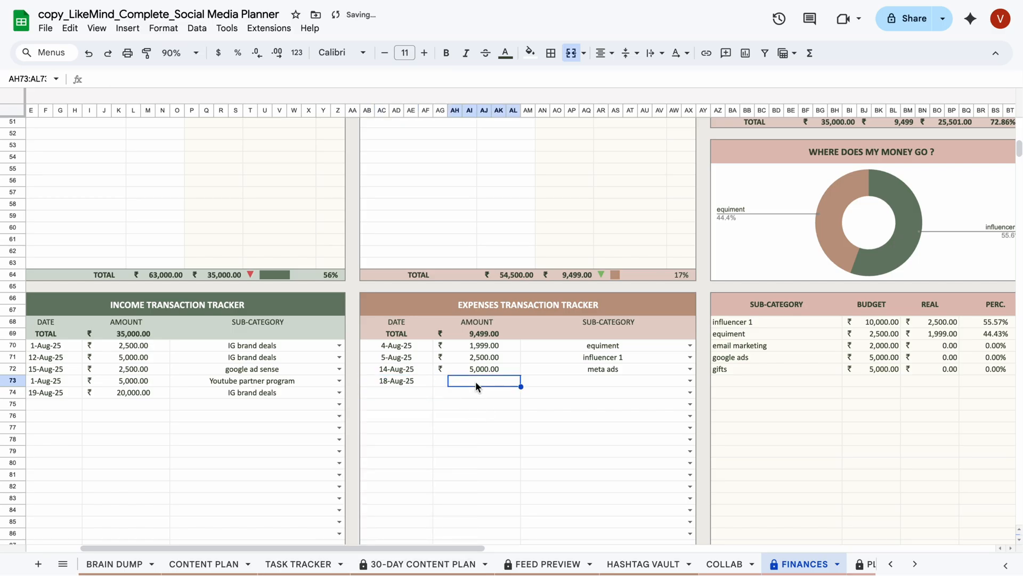
text(2000)
click(647, 379)
click(690, 381)
click(576, 460)
key(Down)
key(Down)
Review the spending breakdown chart and the Profit Calculation table beside the expense tables.
drag(469, 548, 581, 548)
scroll(541, 405, up, 1)
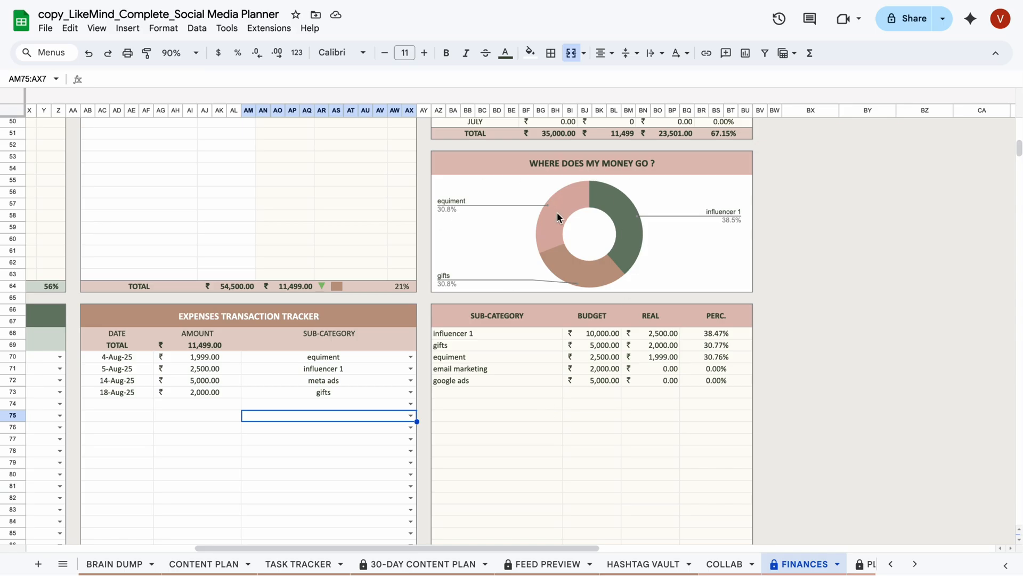
scroll(558, 212, up, 5)
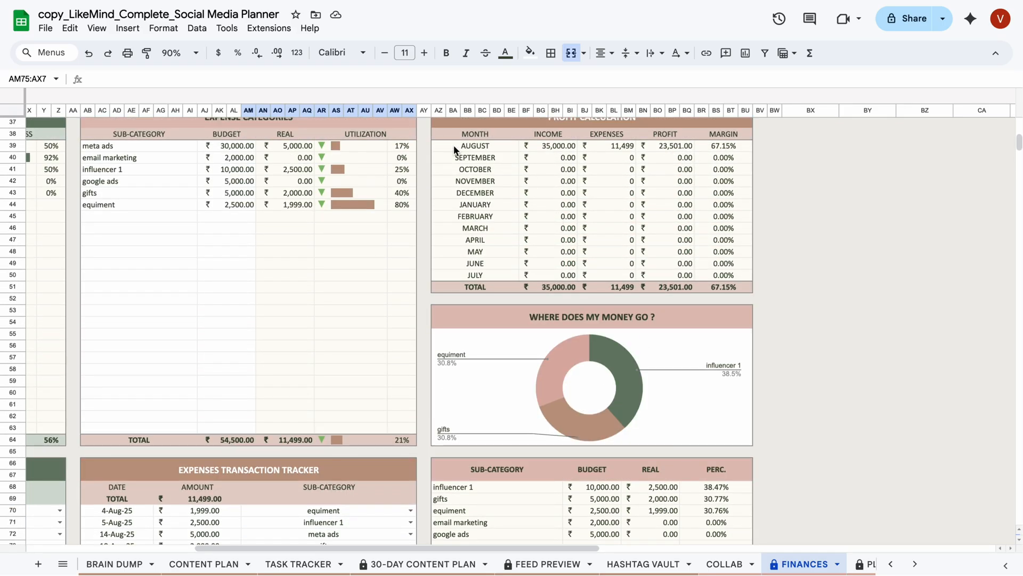
scroll(570, 149, up, 1)
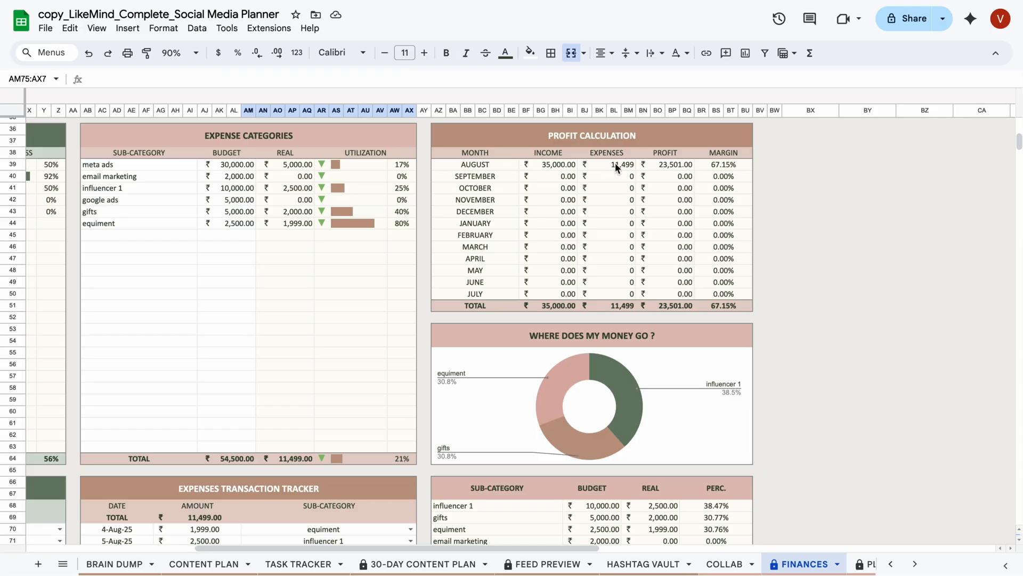
drag(534, 549, 368, 560)
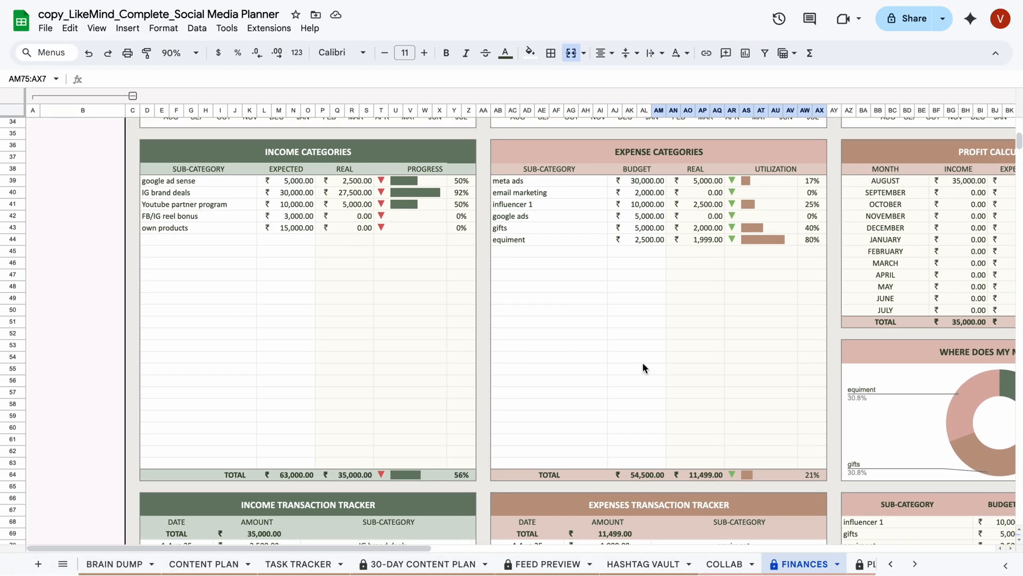
Review the budget summary and monthly charts, and inspect the Return on Investment and Return on Ad Spend formulas.
scroll(376, 314, up, 5)
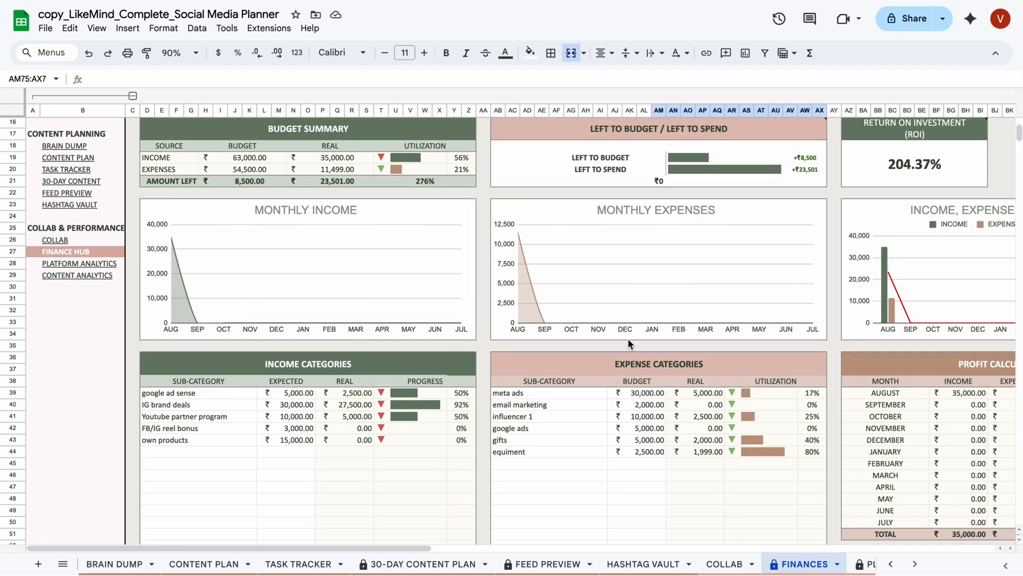
drag(370, 547, 526, 549)
scroll(604, 280, up, 3)
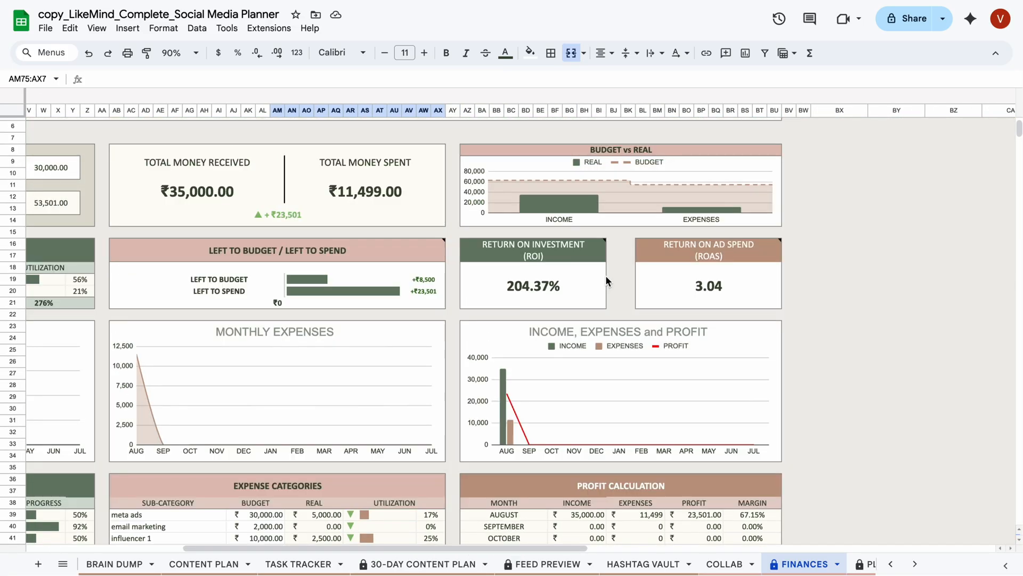
click(540, 302)
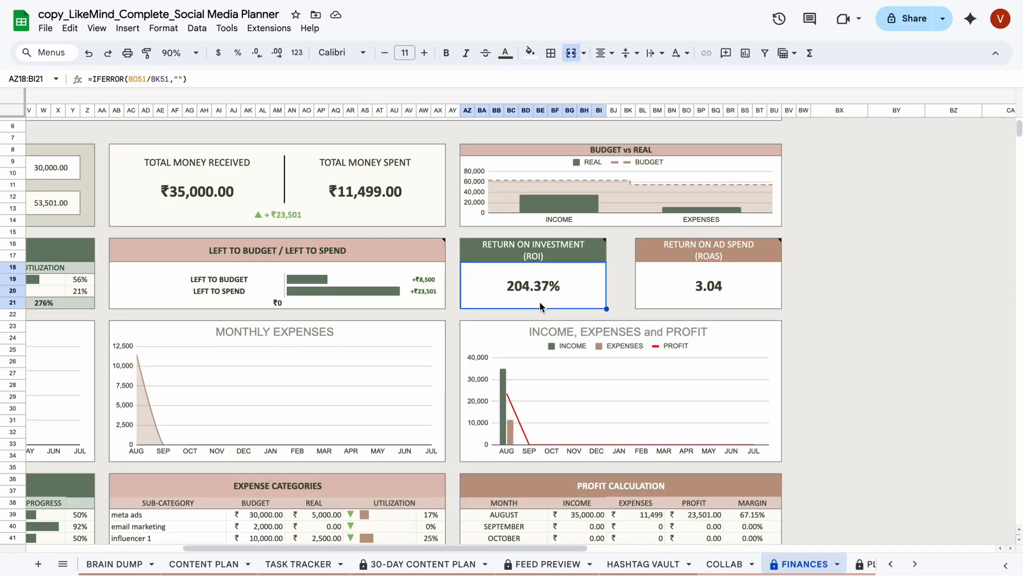
click(724, 287)
scroll(645, 263, left, 10)
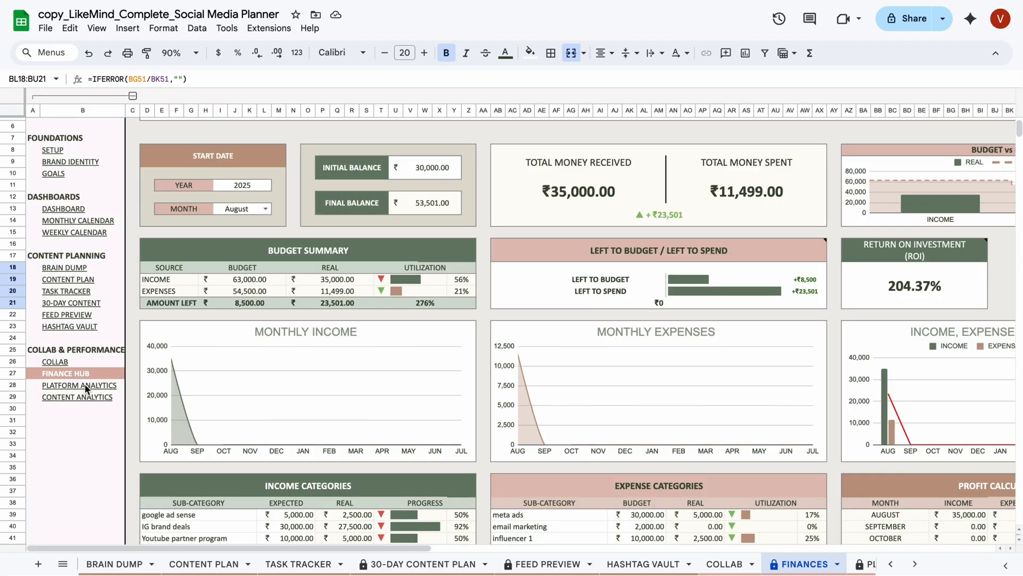
Go to the Platform Analytics sheet and review its growth ranking, top goals and per-platform trend tables.
mouse_move(85, 384)
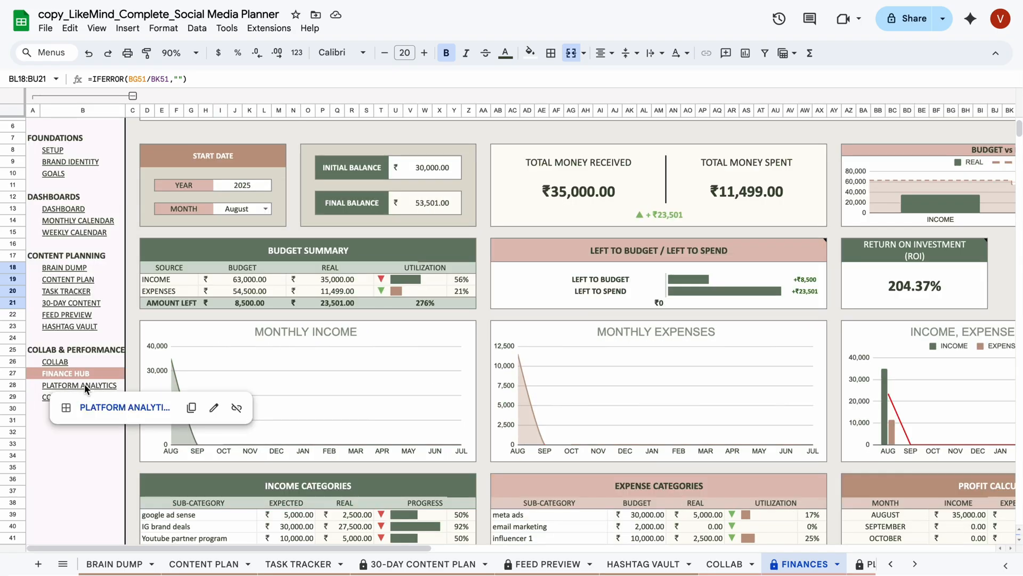
click(96, 411)
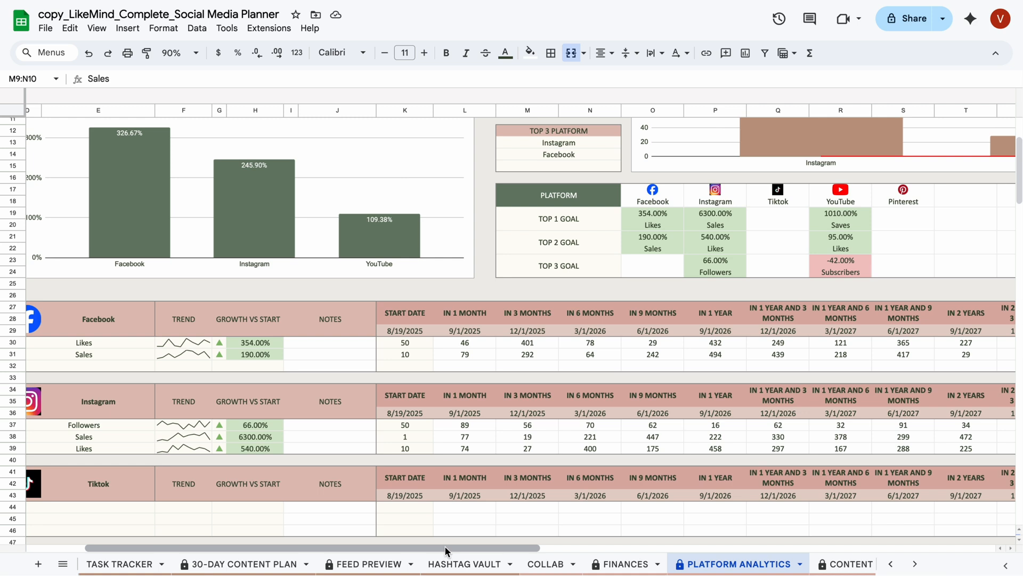
drag(444, 546, 300, 554)
scroll(377, 449, up, 3)
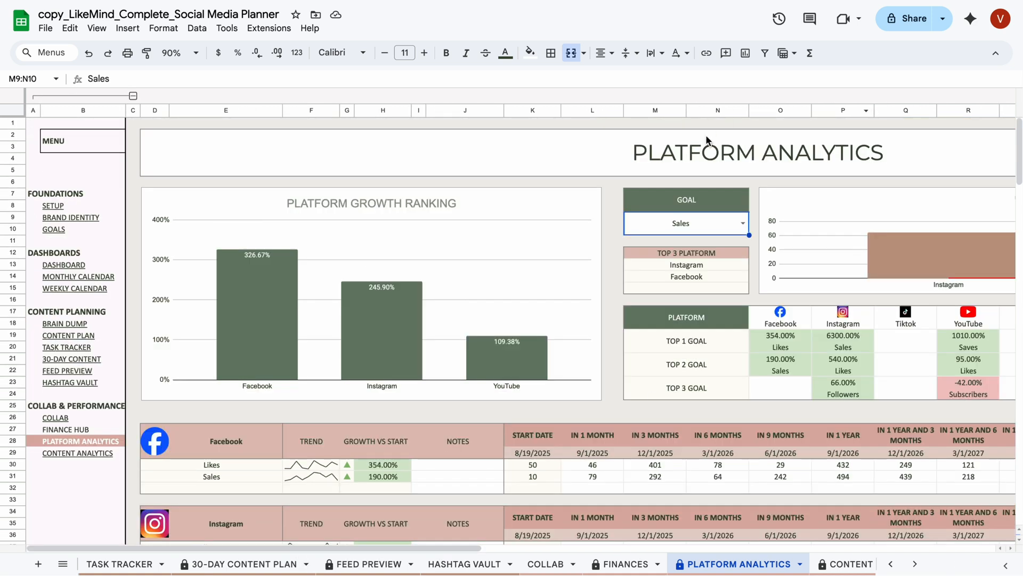
click(704, 151)
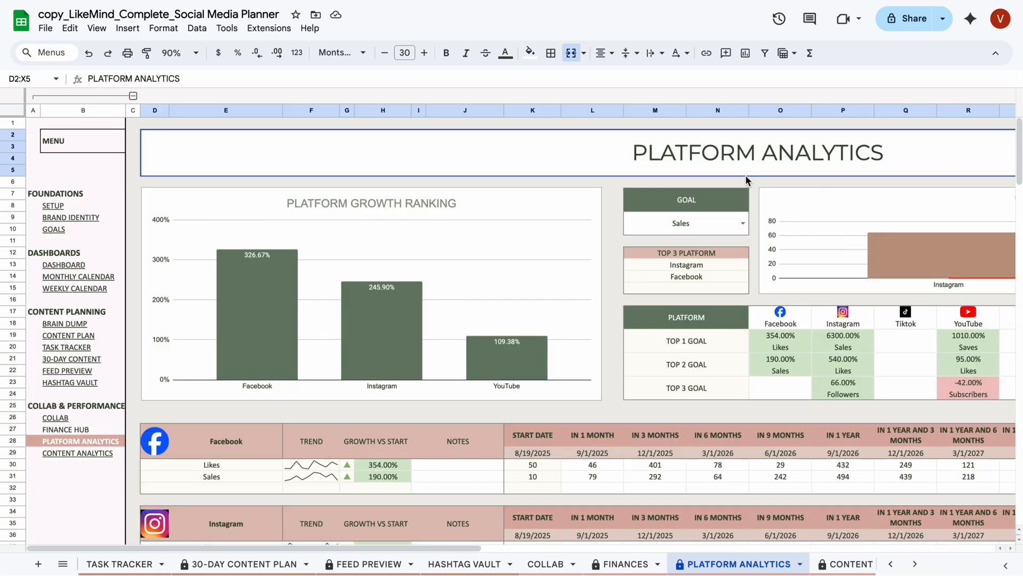
drag(1017, 170, 1022, 209)
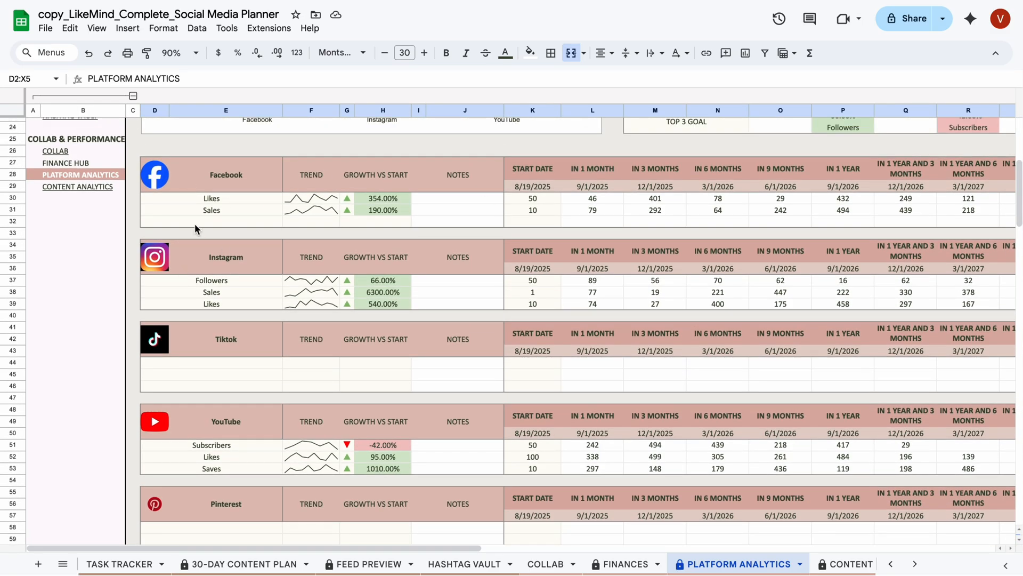
click(208, 210)
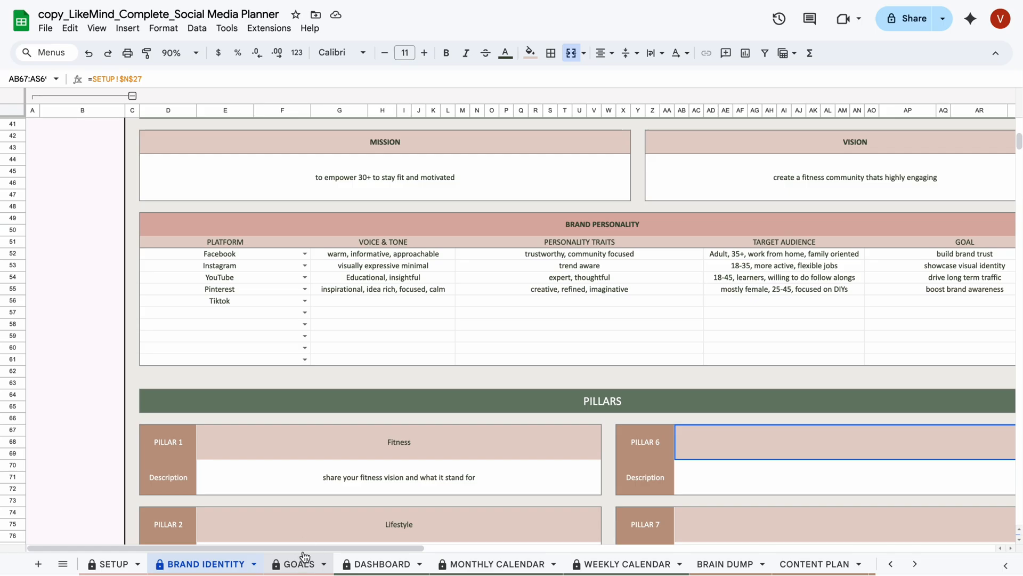
Go to the Goals sheet and check the goals and start values listed for Facebook.
click(291, 564)
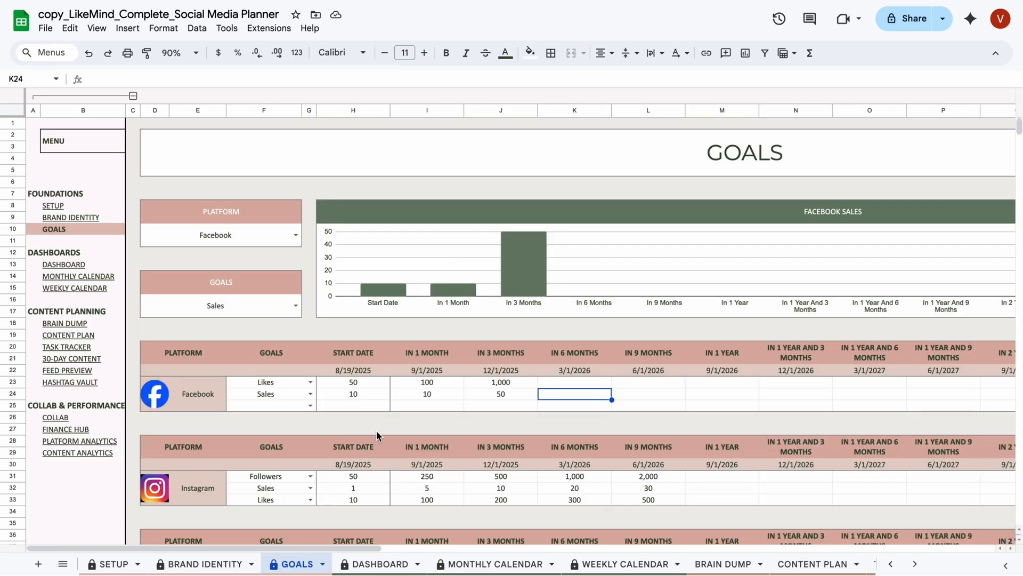
click(248, 403)
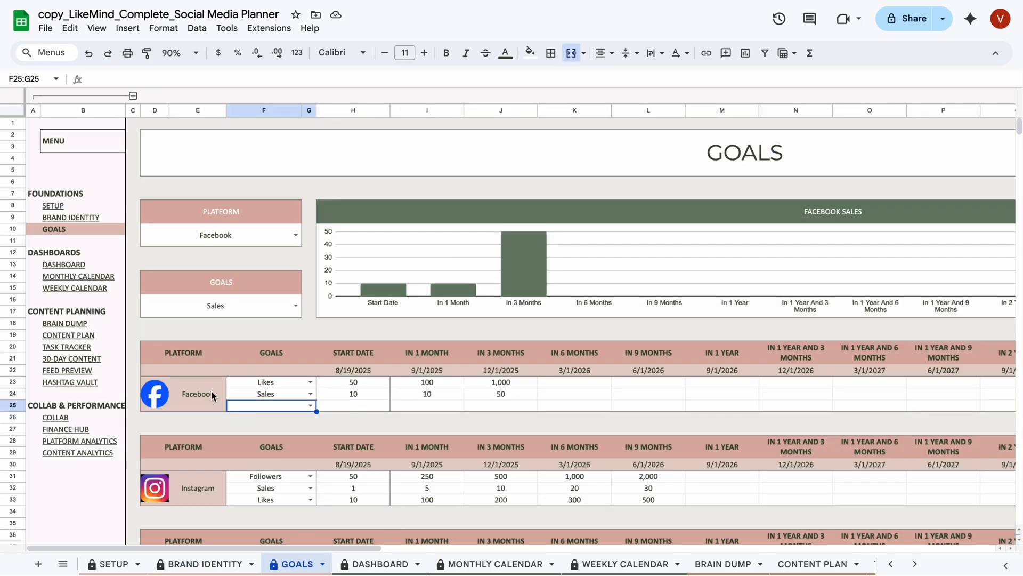
click(307, 382)
click(375, 399)
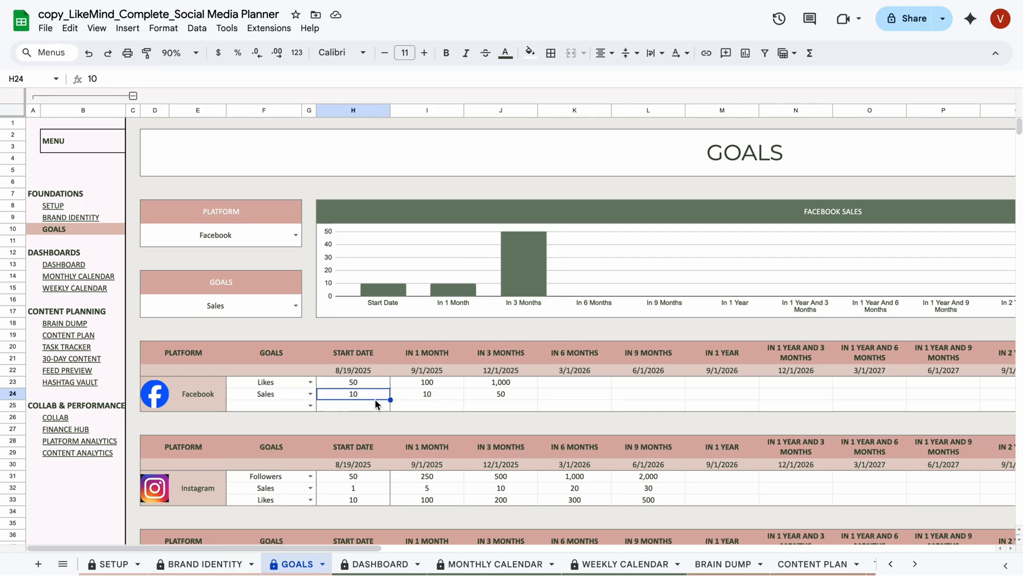
Add Follows as Facebook's third goal with 5 at the start date, 10 in 1 month and 25 in 3 months.
click(309, 407)
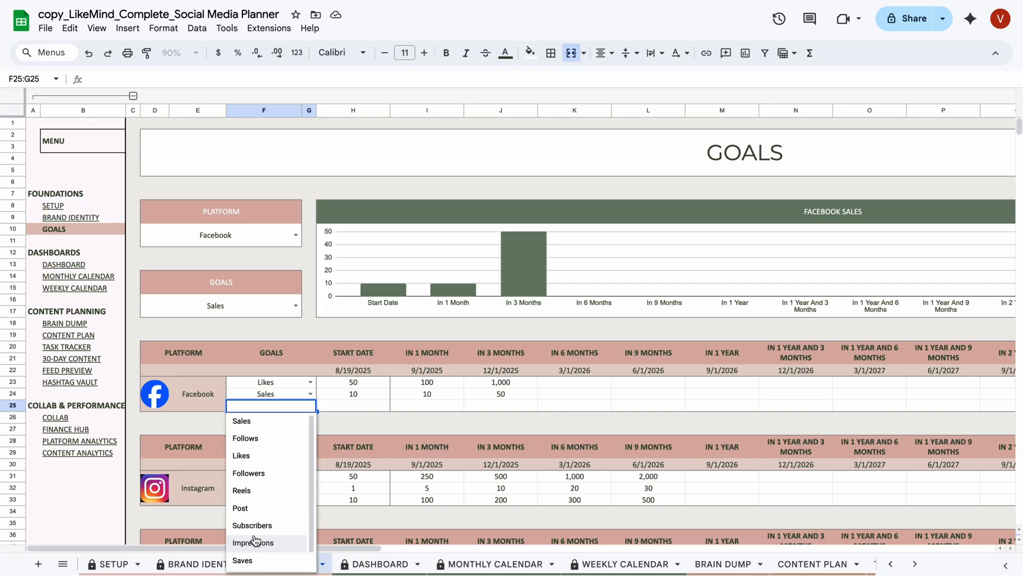
click(271, 439)
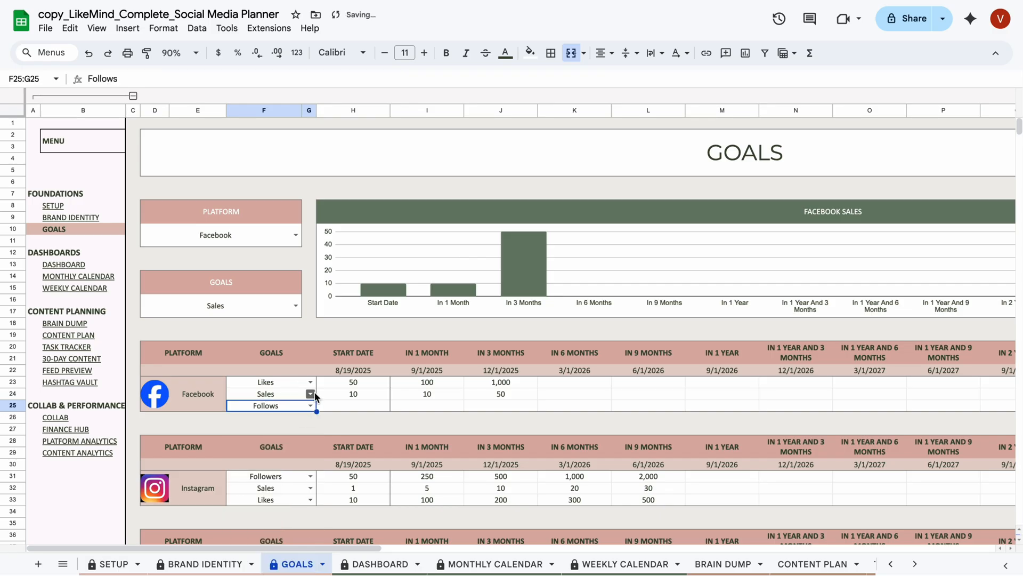
click(358, 406)
text(5)
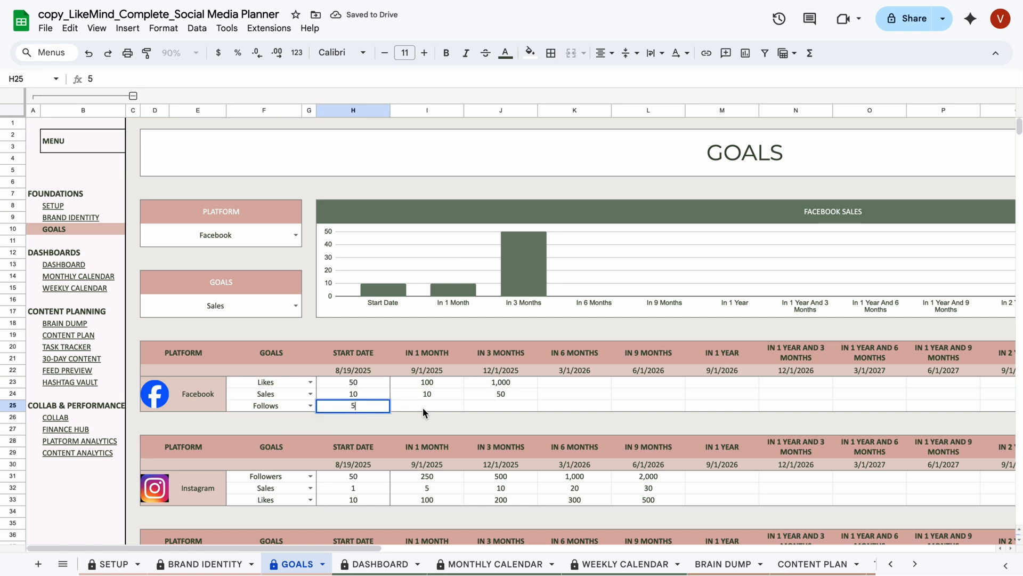
click(423, 408)
text(10)
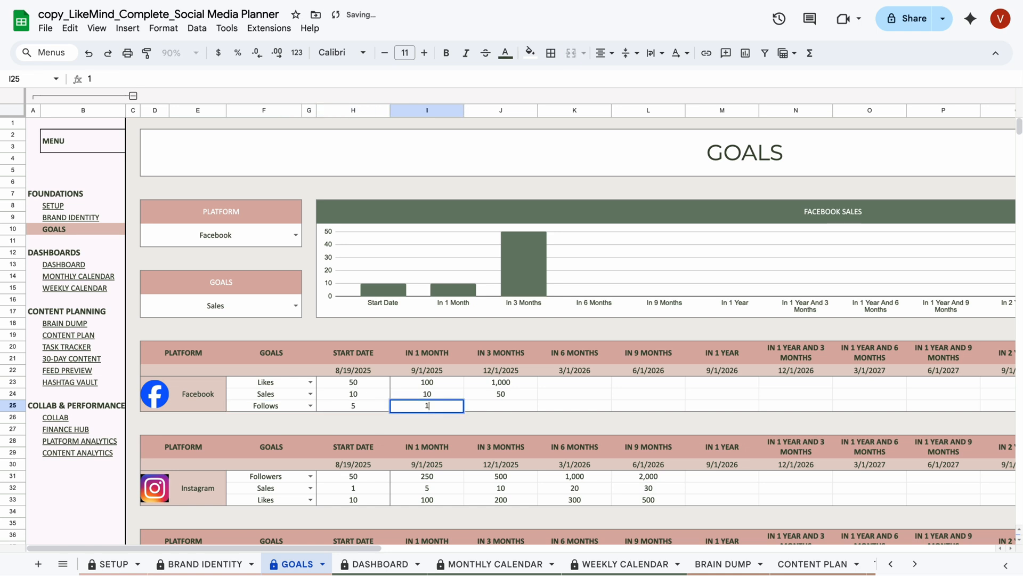
click(487, 405)
text(25)
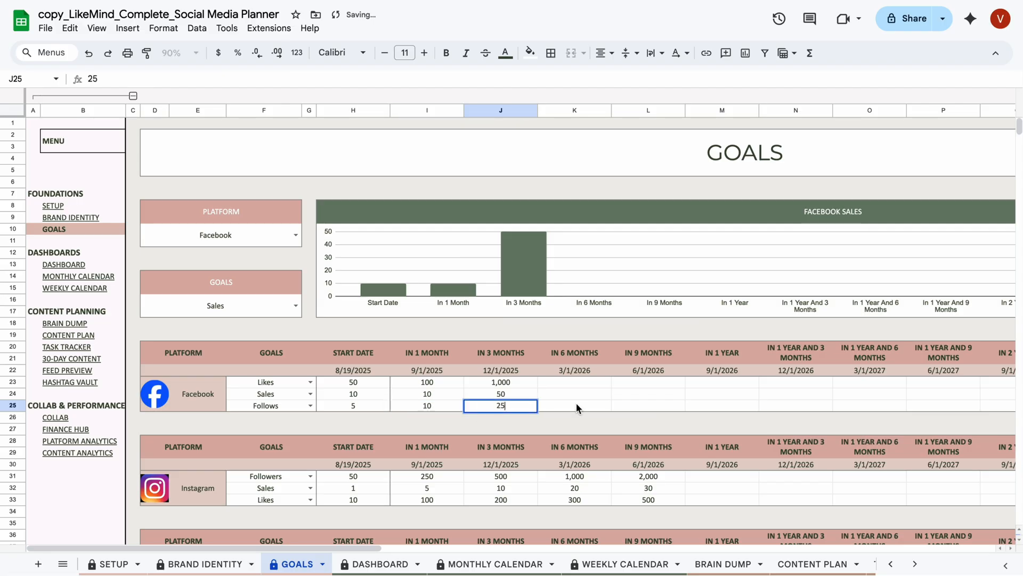
click(577, 404)
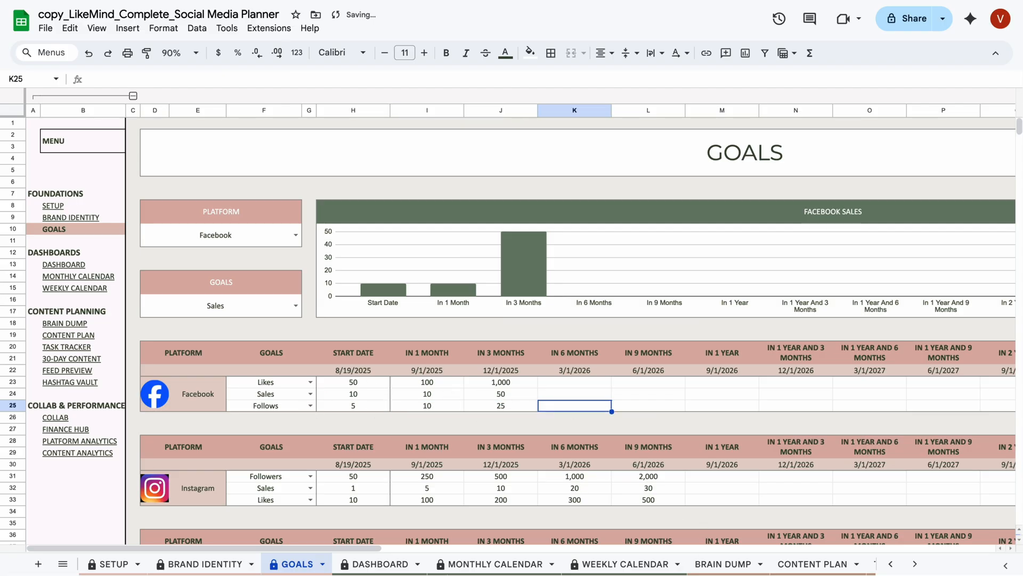
Go to the Platform Analytics sheet and review Facebook's goal rows across the tracking periods.
click(915, 563)
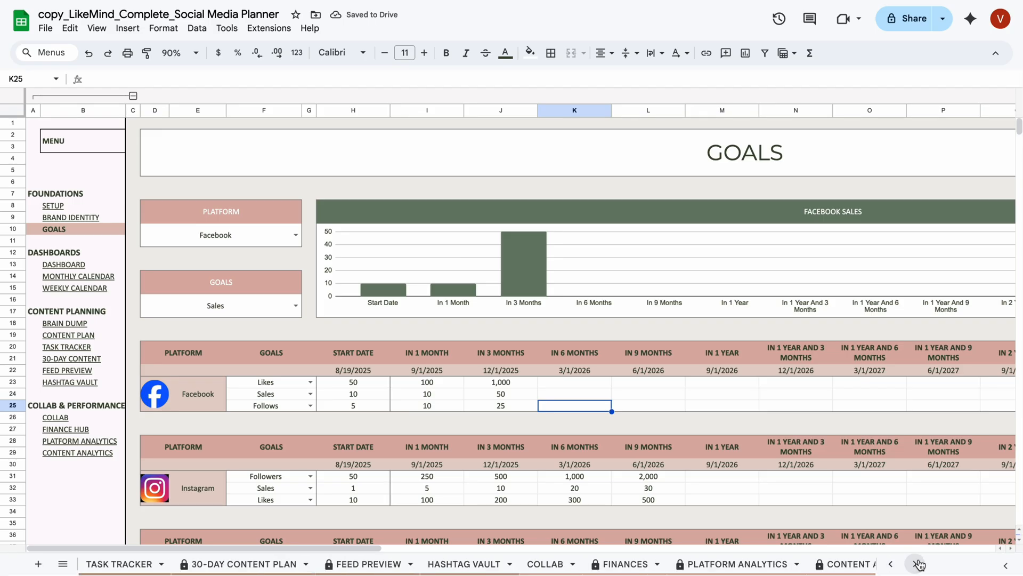
click(744, 566)
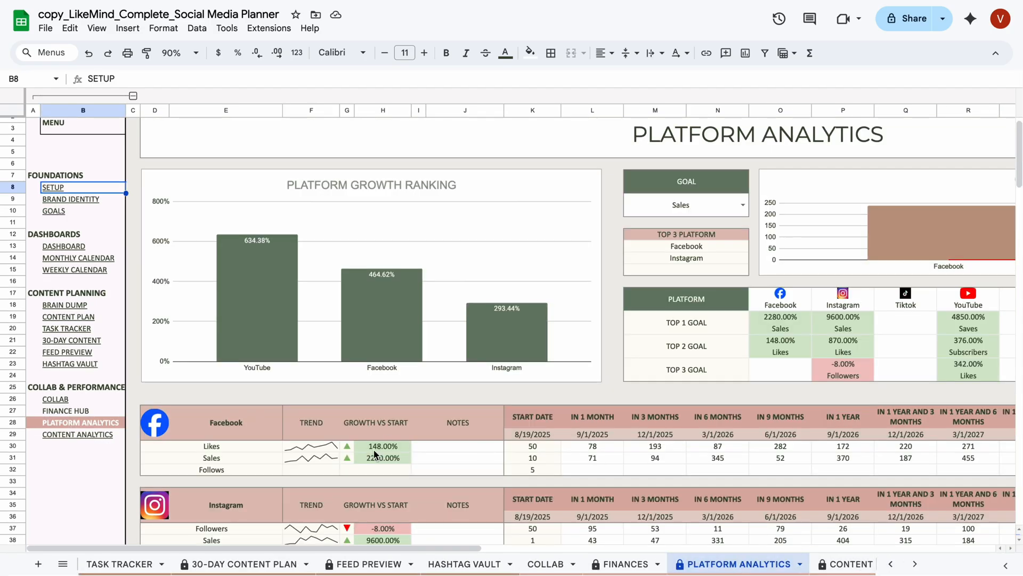
scroll(375, 452, down, 3)
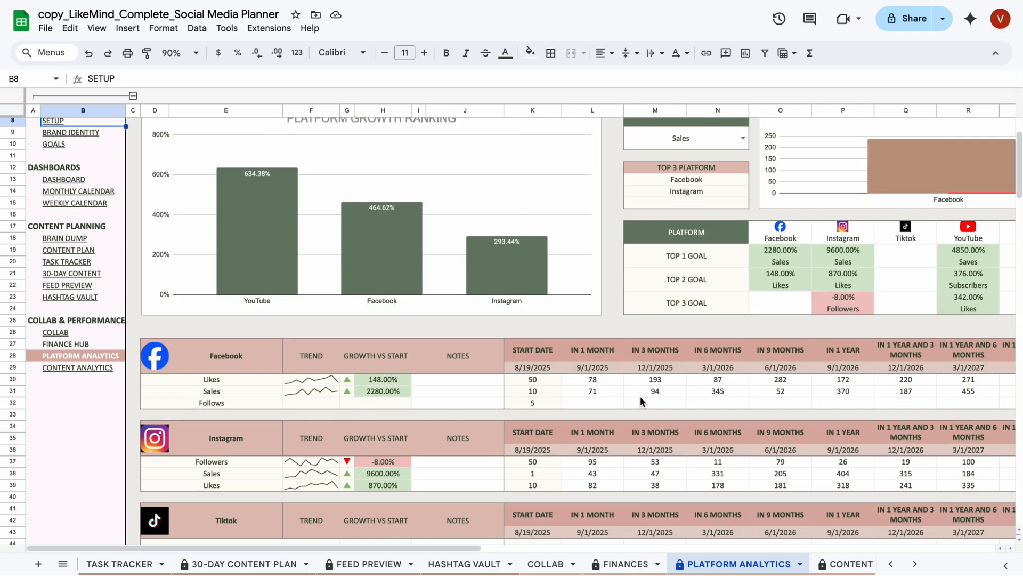
click(584, 405)
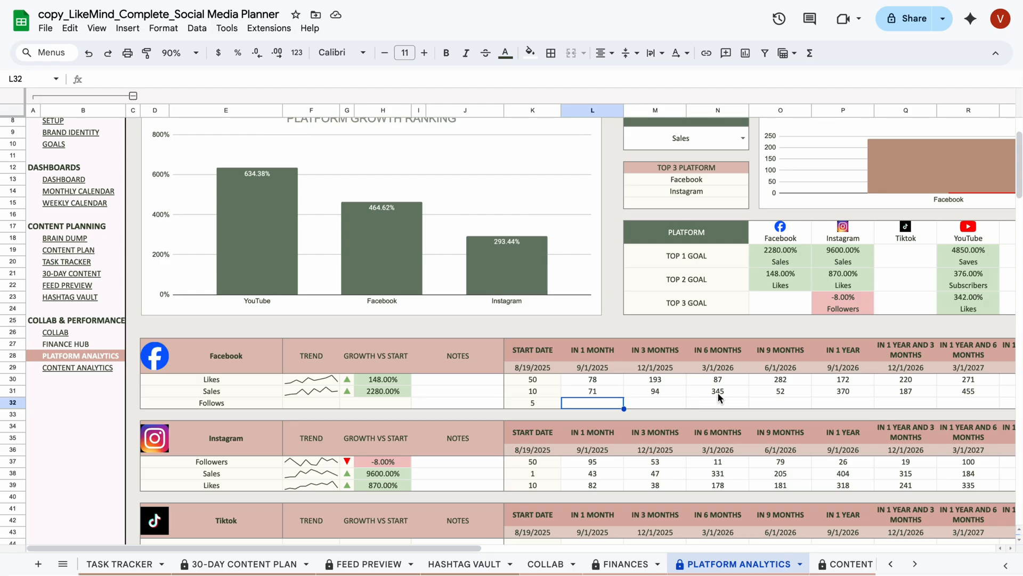
drag(460, 548, 568, 548)
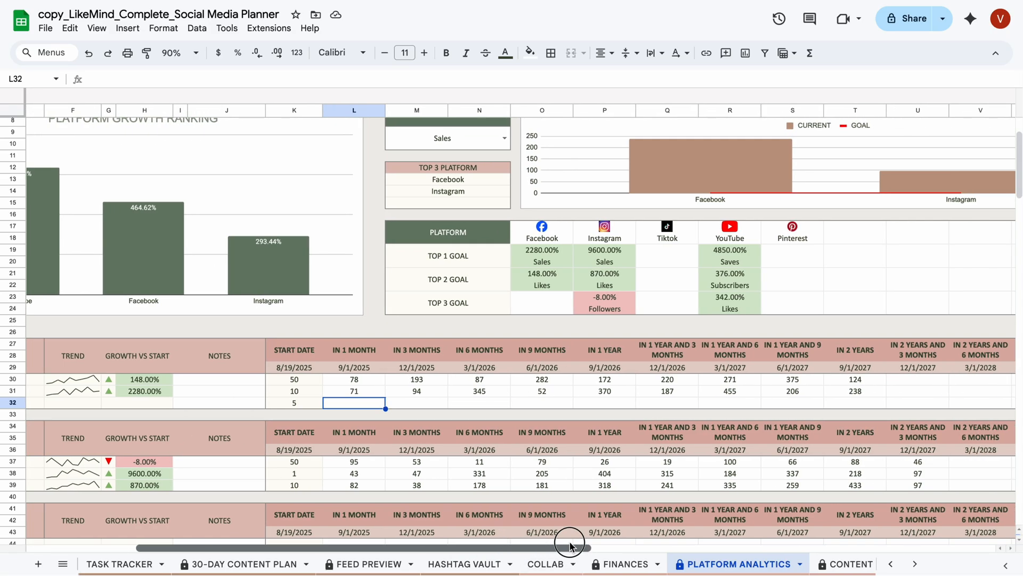
drag(354, 392, 848, 384)
Fill in Facebook's Follows results from 1 month to 1 year as 12, 50, 100, 250 and 500.
click(349, 405)
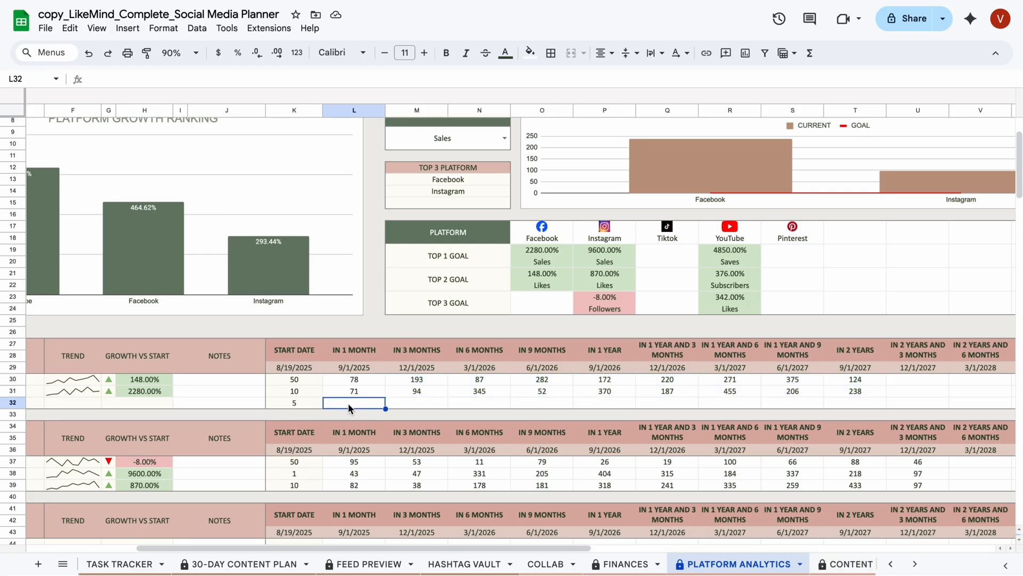
text(12)
click(432, 409)
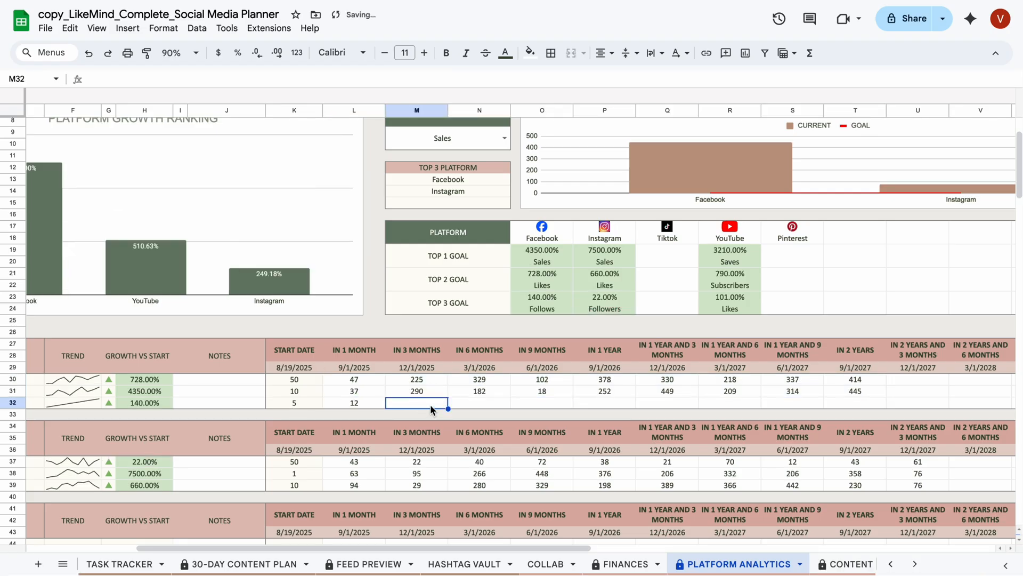
text(50)
click(473, 406)
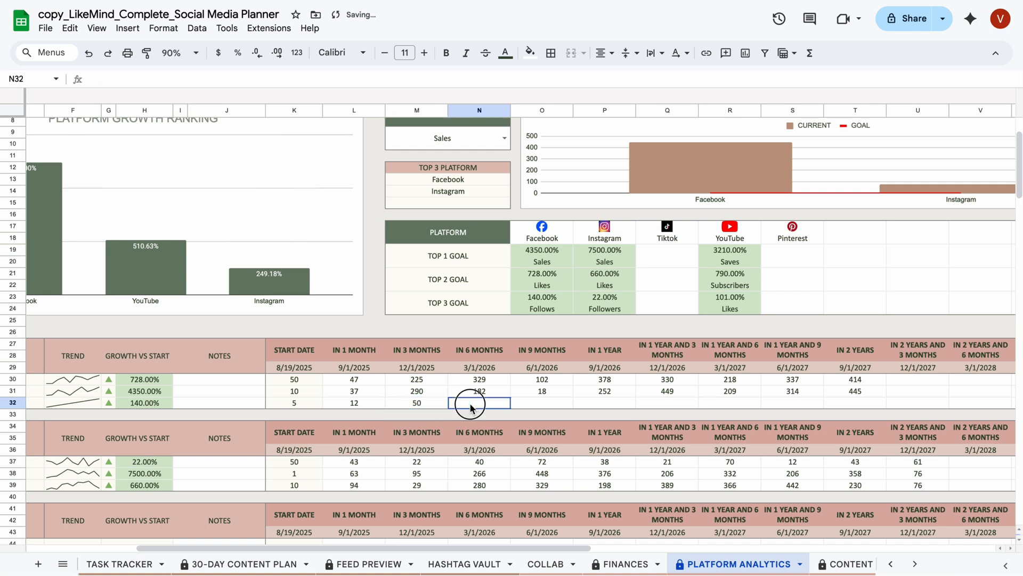
text(100)
click(544, 400)
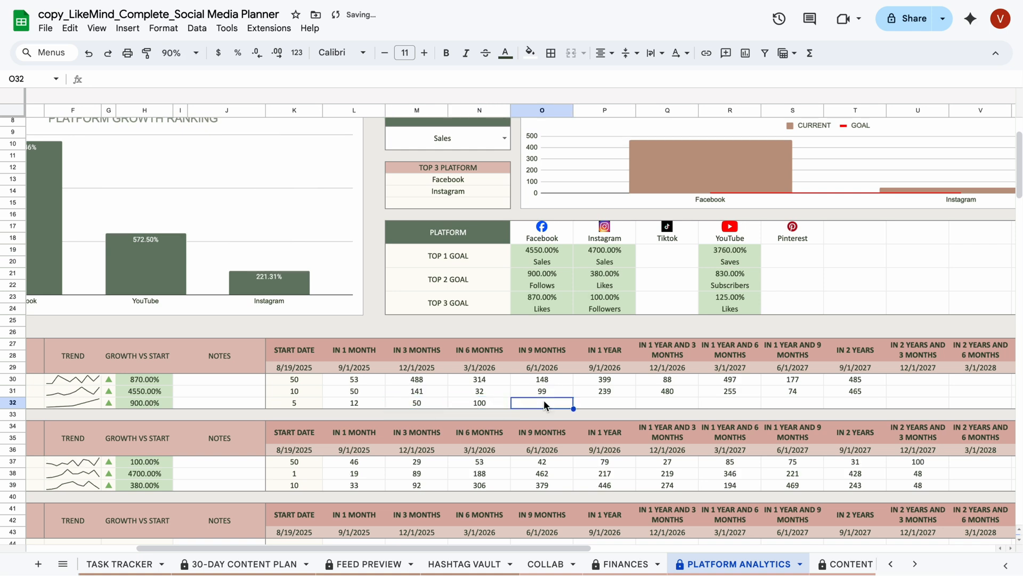
text(250)
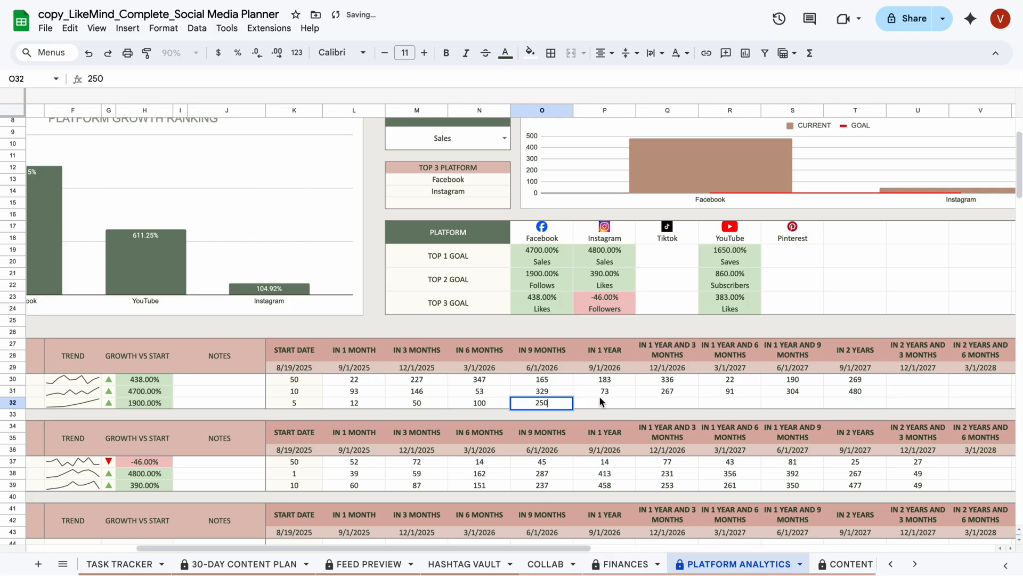
click(601, 399)
text(500)
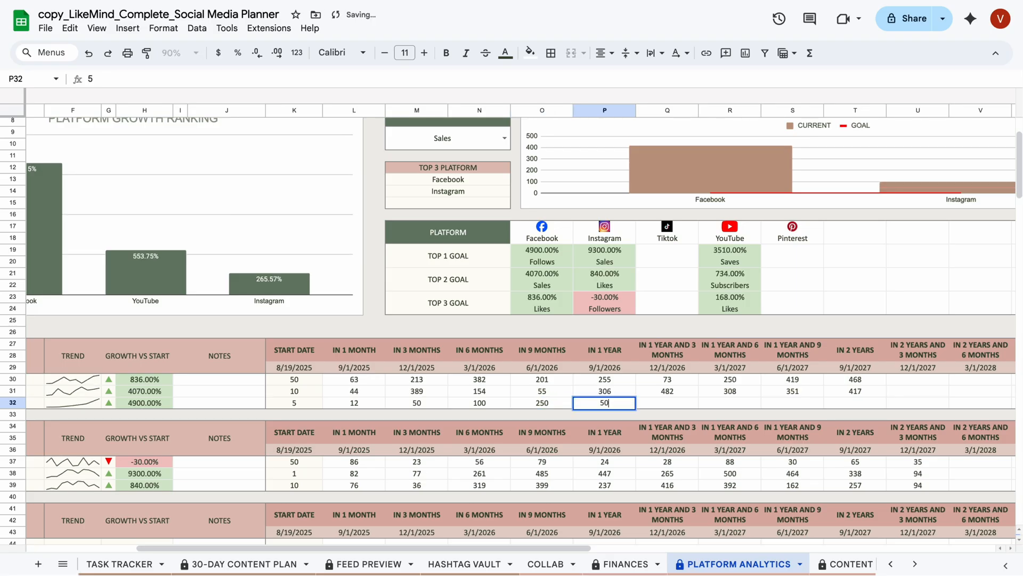
click(662, 403)
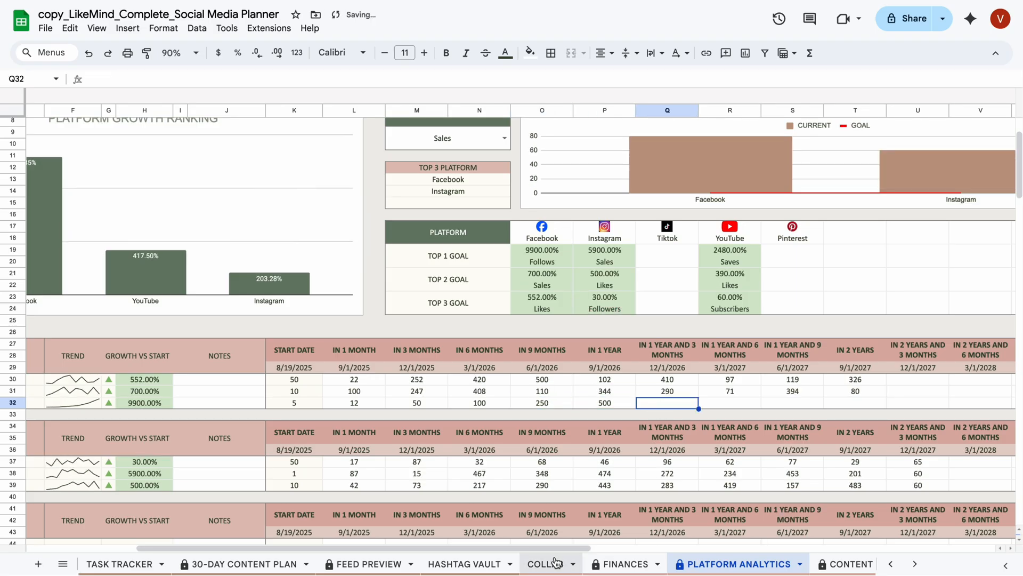
Review the trend and growth figures of all platforms and the top goals table on Platform Analytics.
drag(542, 554, 406, 558)
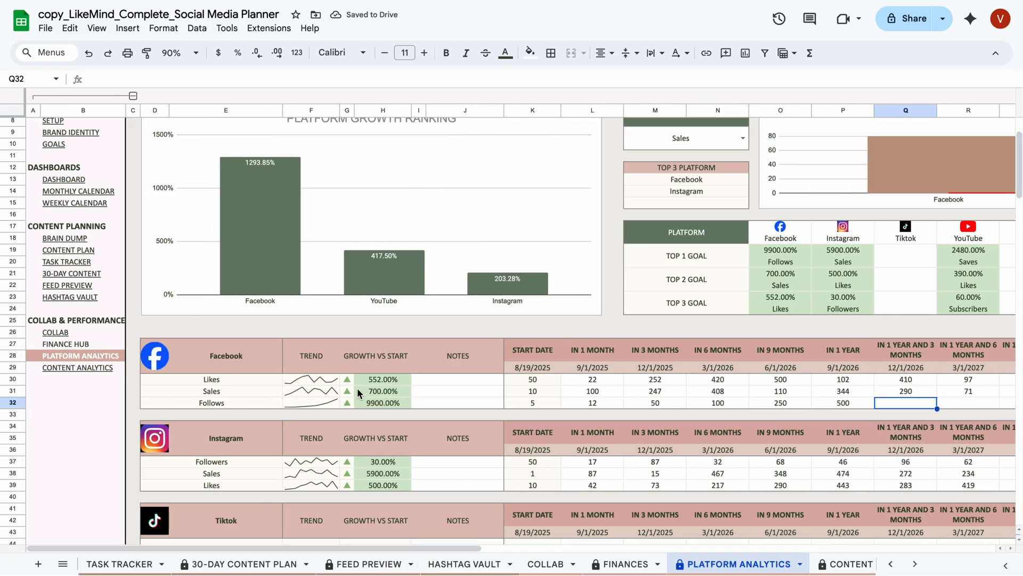
scroll(462, 485, down, 3)
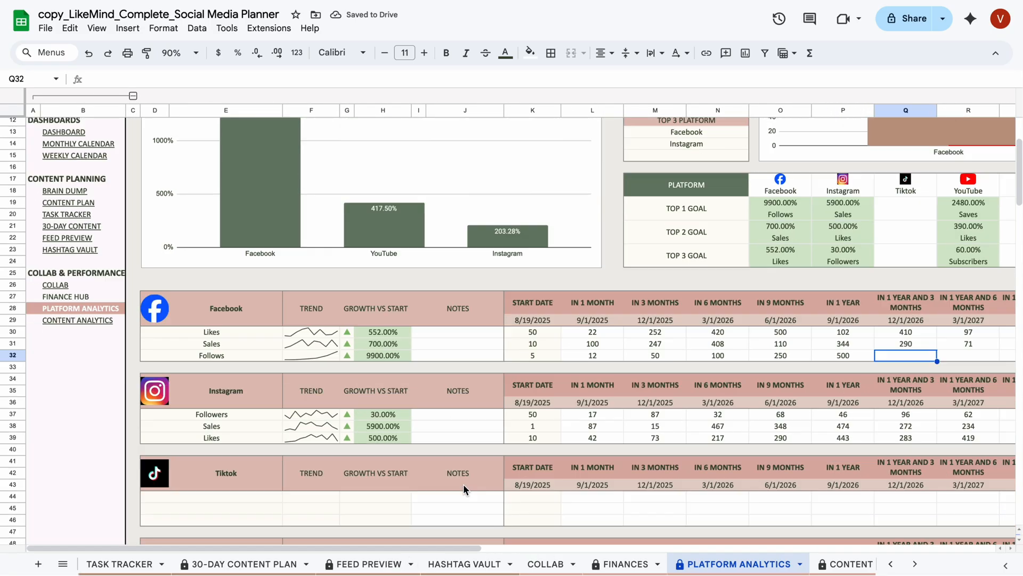
scroll(427, 428, down, 3)
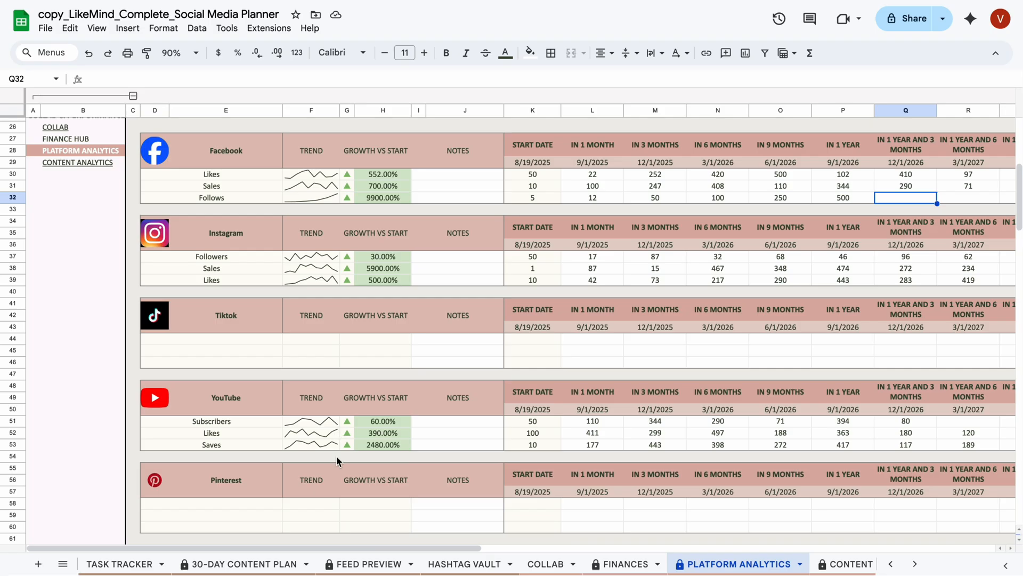
scroll(533, 541, right, 6)
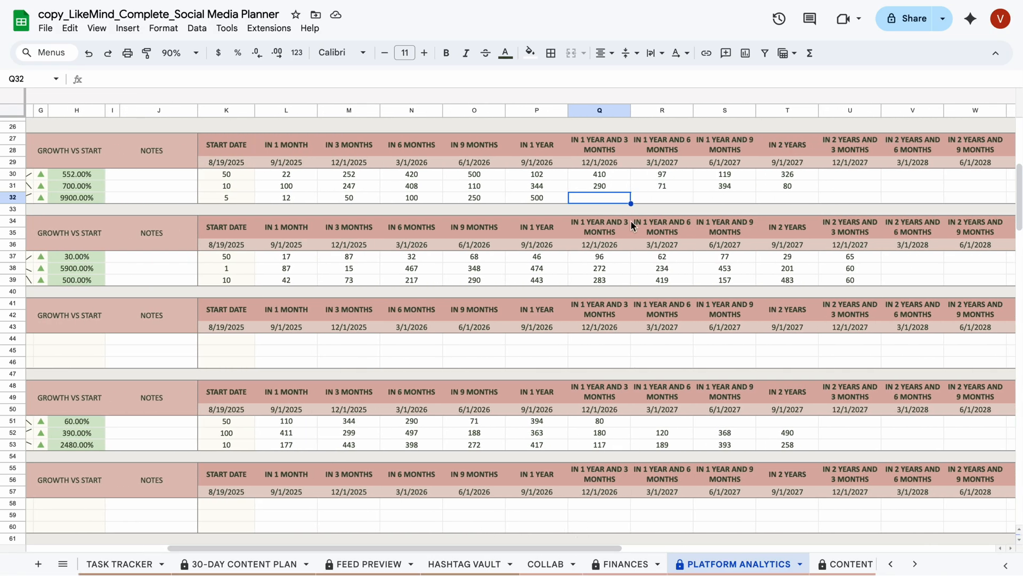
scroll(633, 228, up, 6)
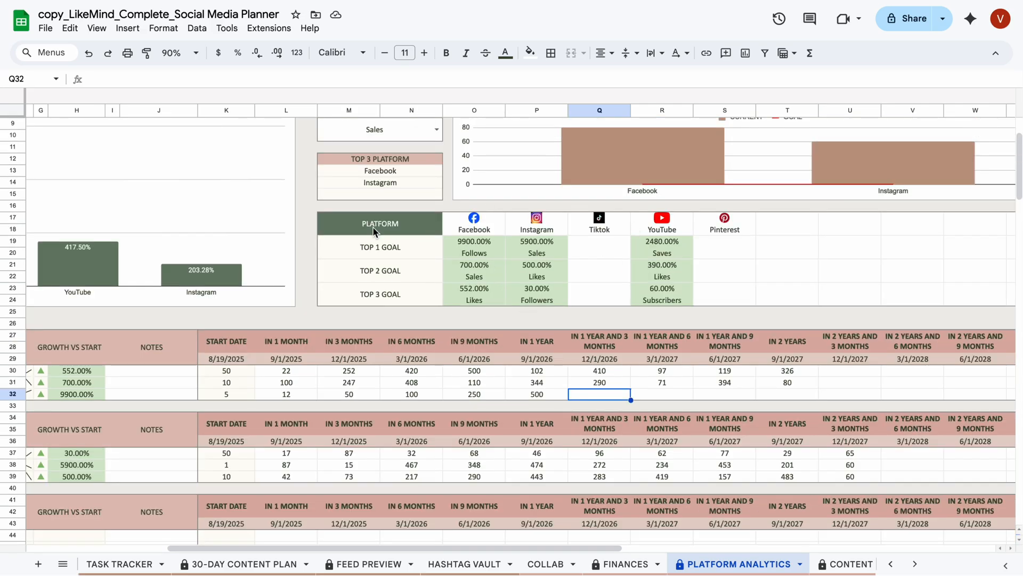
scroll(491, 263, up, 2)
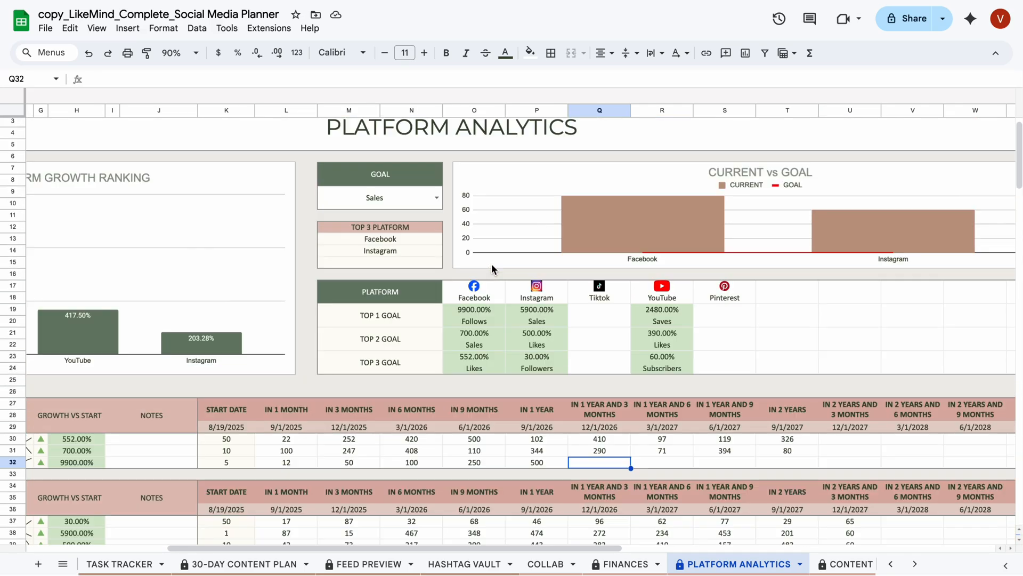
Switch the goal for the Current vs Goal chart to Likes, Reels and finally Subscribers.
click(435, 196)
click(347, 251)
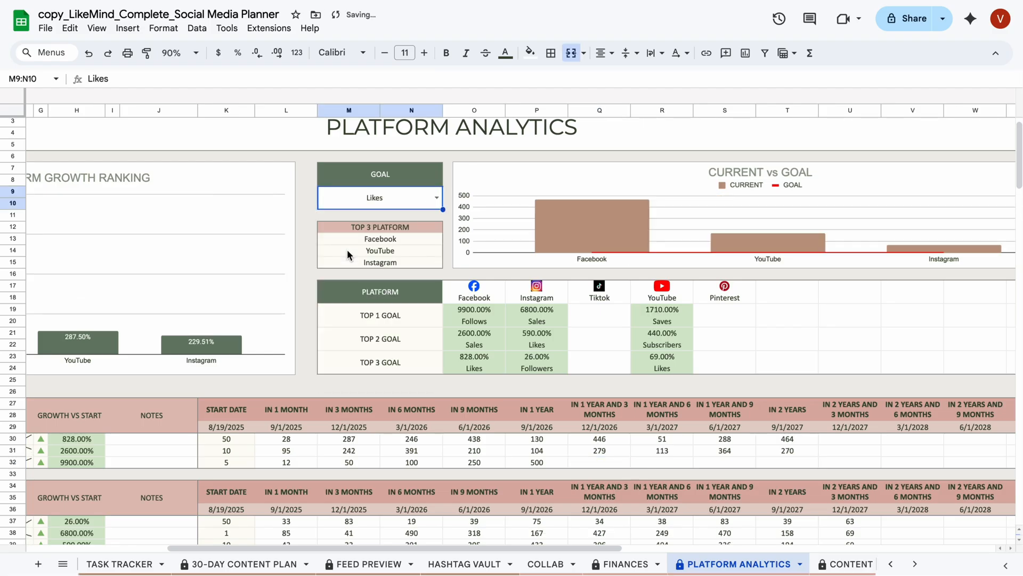
click(433, 206)
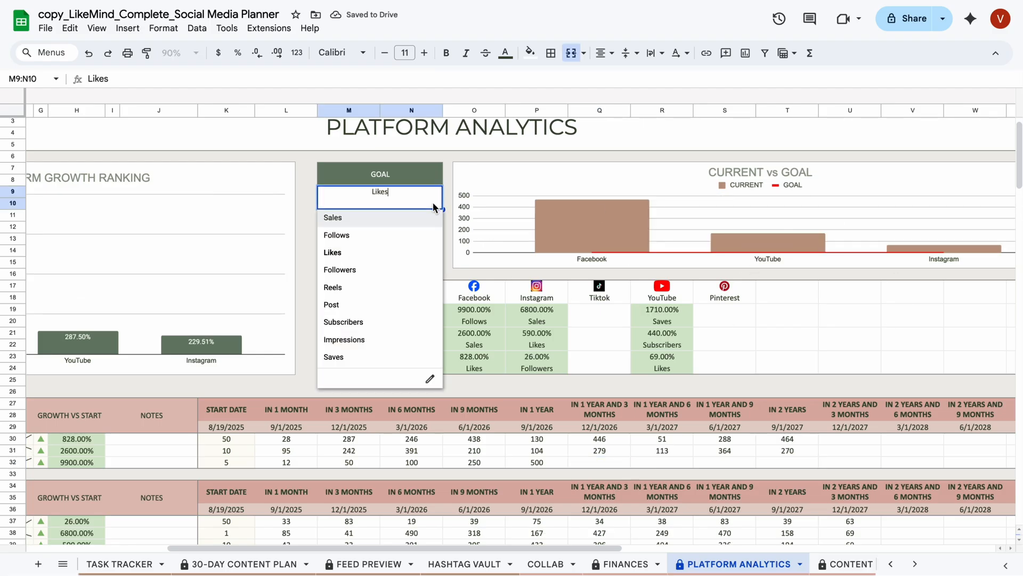
click(349, 288)
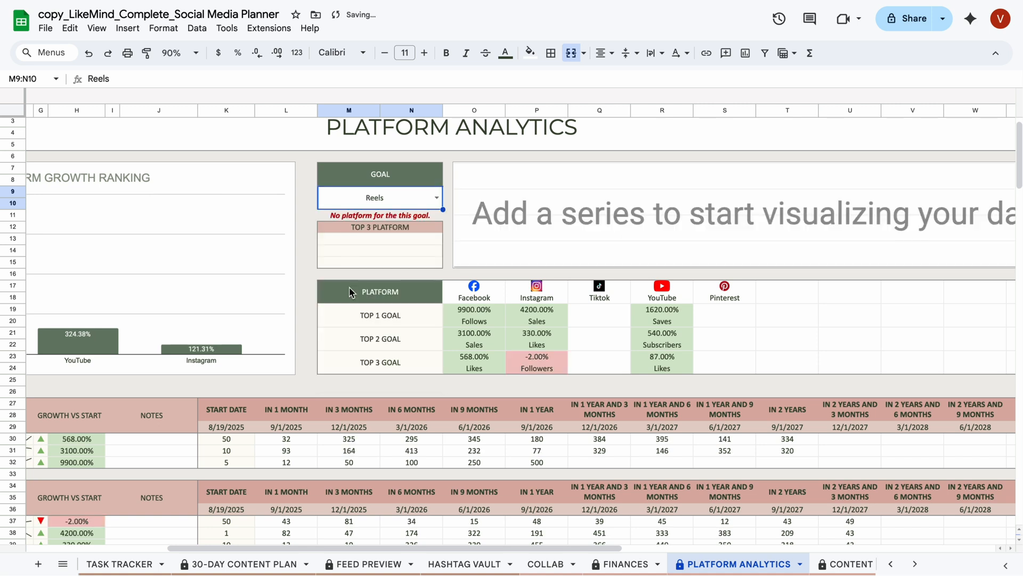
click(434, 198)
click(383, 322)
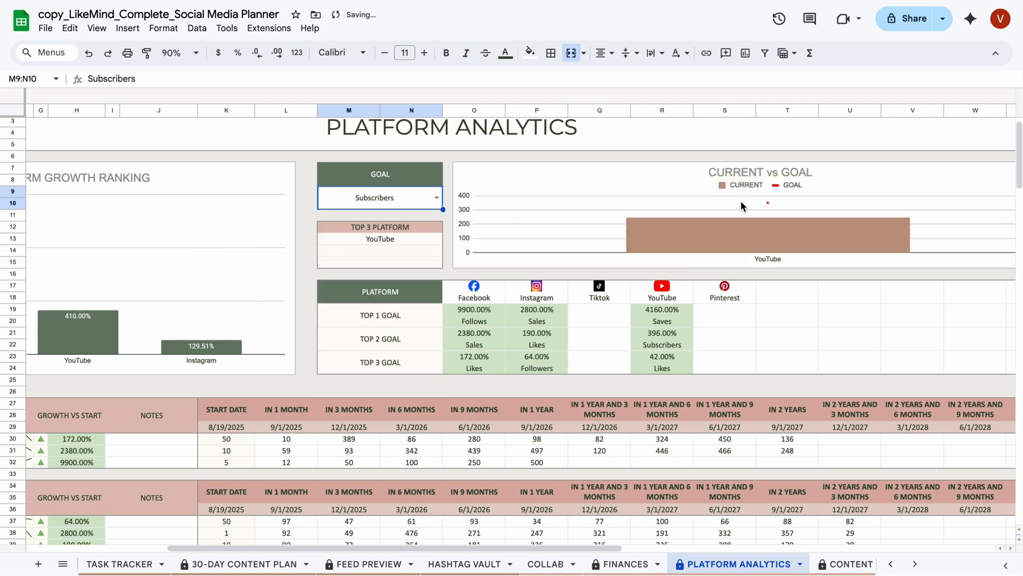
Check the platform growth ranking chart and open the Content Analytics sheet from its top.
drag(608, 549, 405, 550)
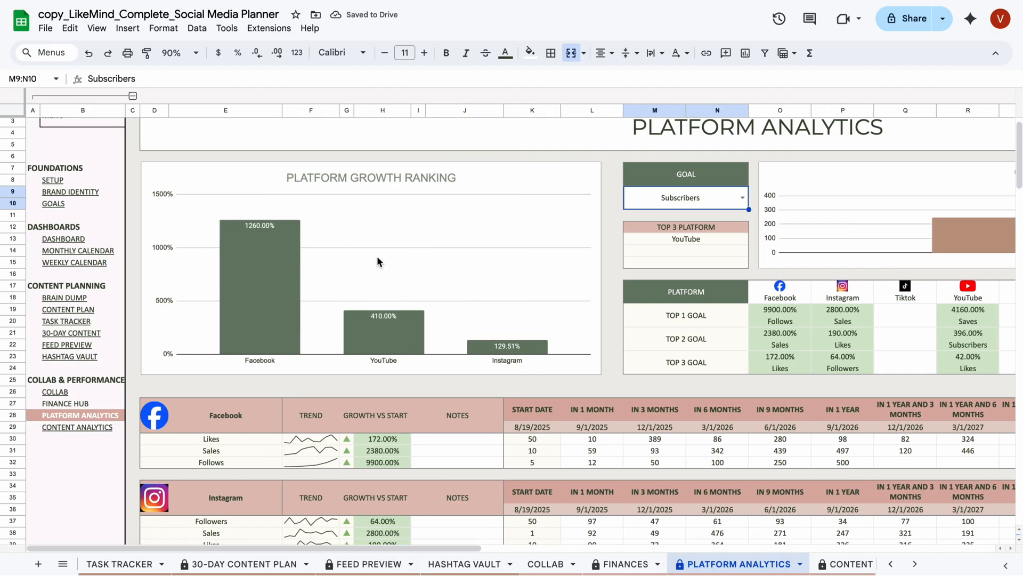
scroll(160, 320, up, 1)
click(95, 452)
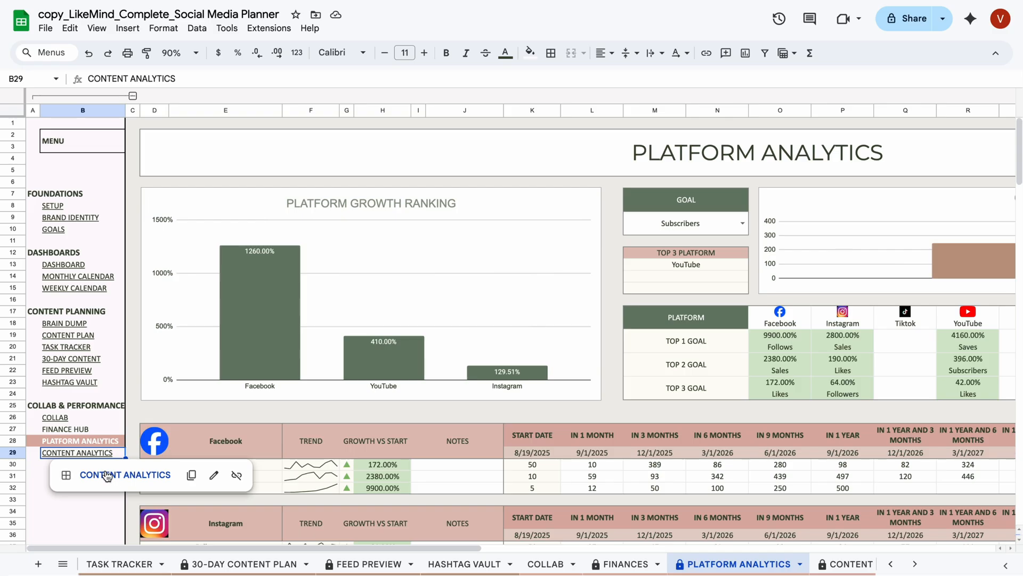
click(108, 476)
scroll(610, 396, up, 5)
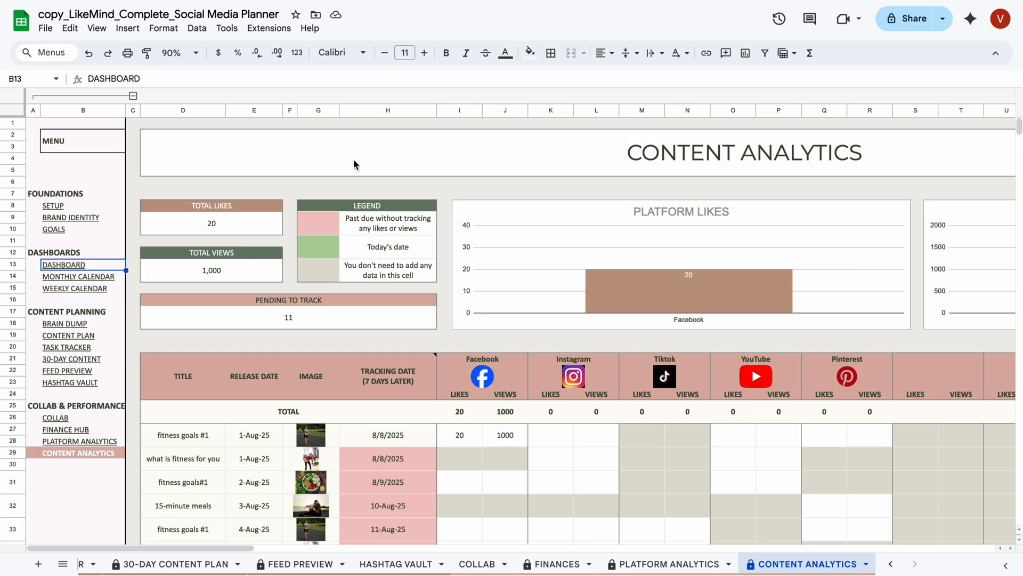
Examine the content table's likes and views cells for Facebook and Instagram and the tracking date formula.
scroll(385, 324, down, 3)
click(642, 323)
click(550, 325)
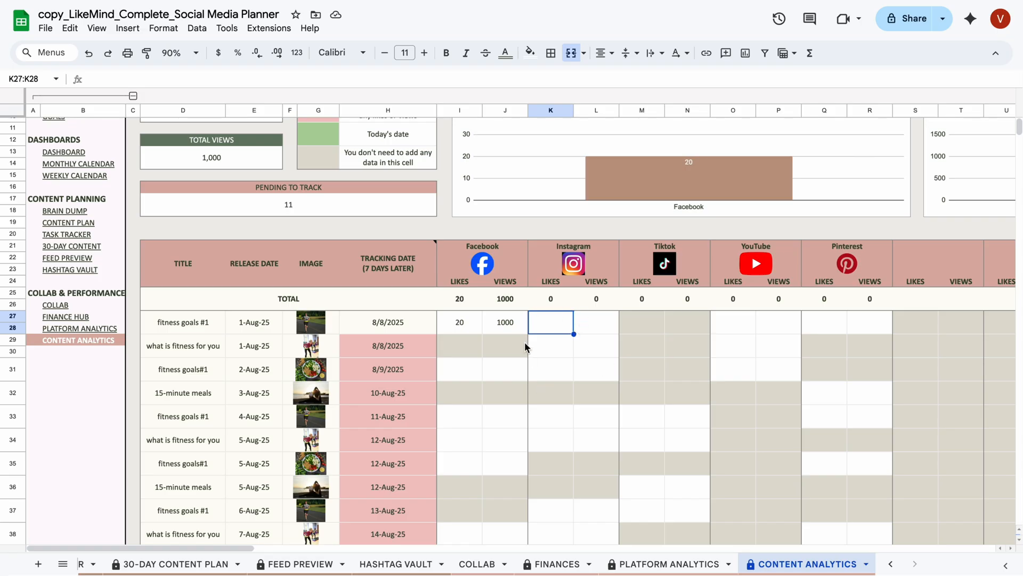
click(451, 282)
click(504, 282)
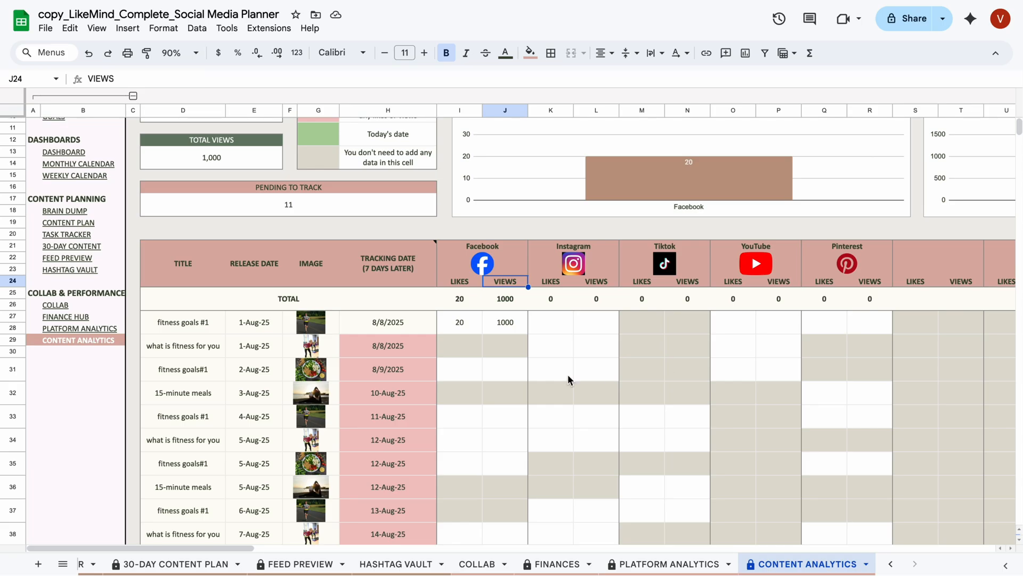
click(555, 324)
click(607, 321)
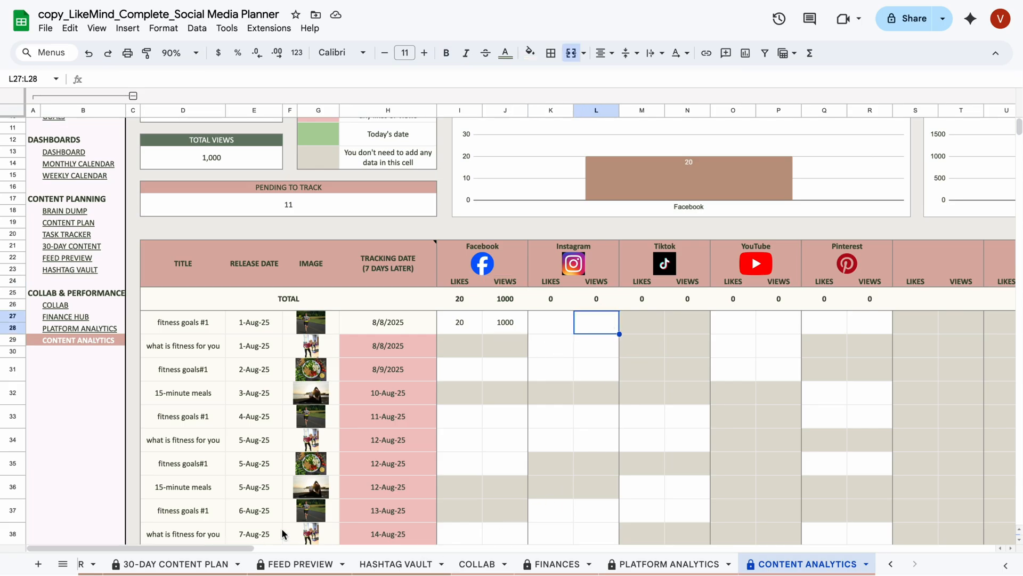
click(349, 347)
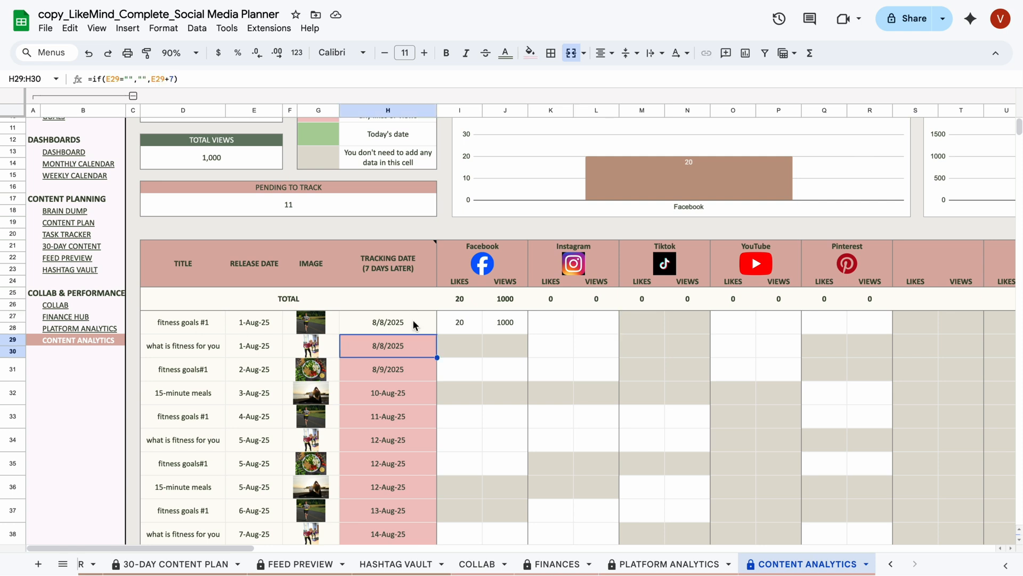
Log 100 likes and 5000 views under Instagram for the 1-Aug-25 "what is fitness for you" content.
click(554, 354)
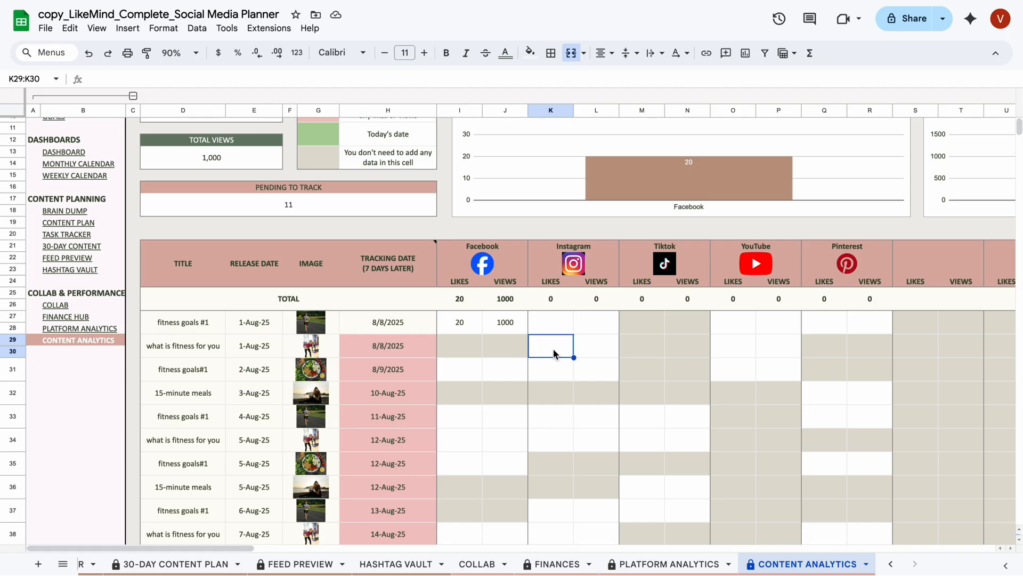
text(100)
click(606, 344)
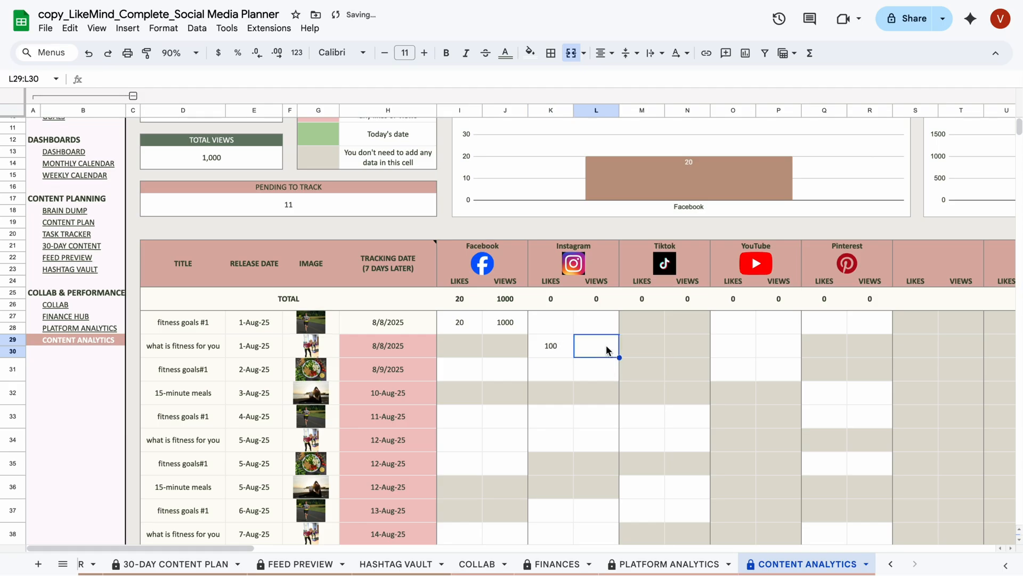
text(5000)
click(604, 375)
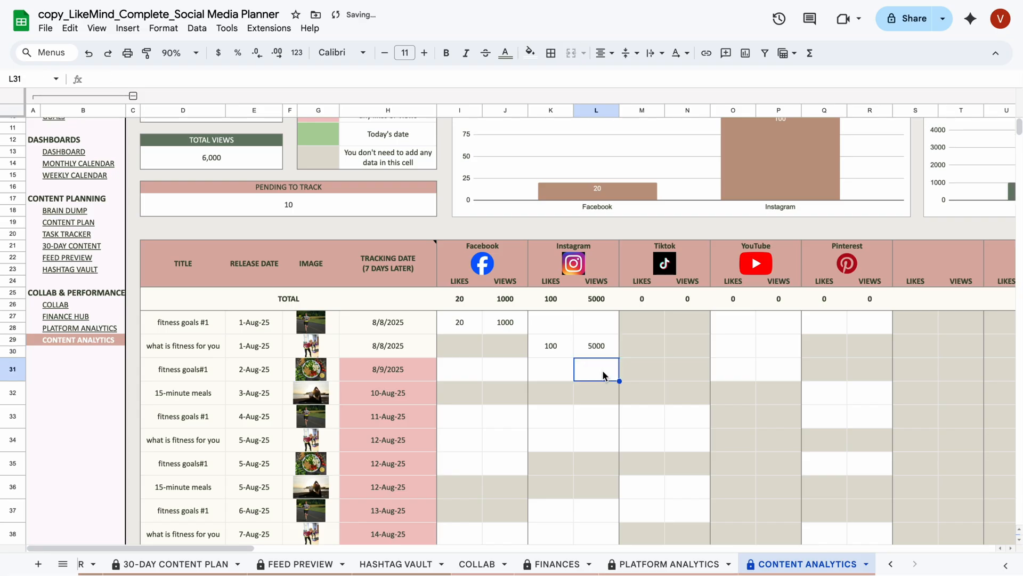
Log 150 likes and 4500 views under YouTube for the 1-Aug-25 "what is fitness for you" content.
click(718, 355)
text(150)
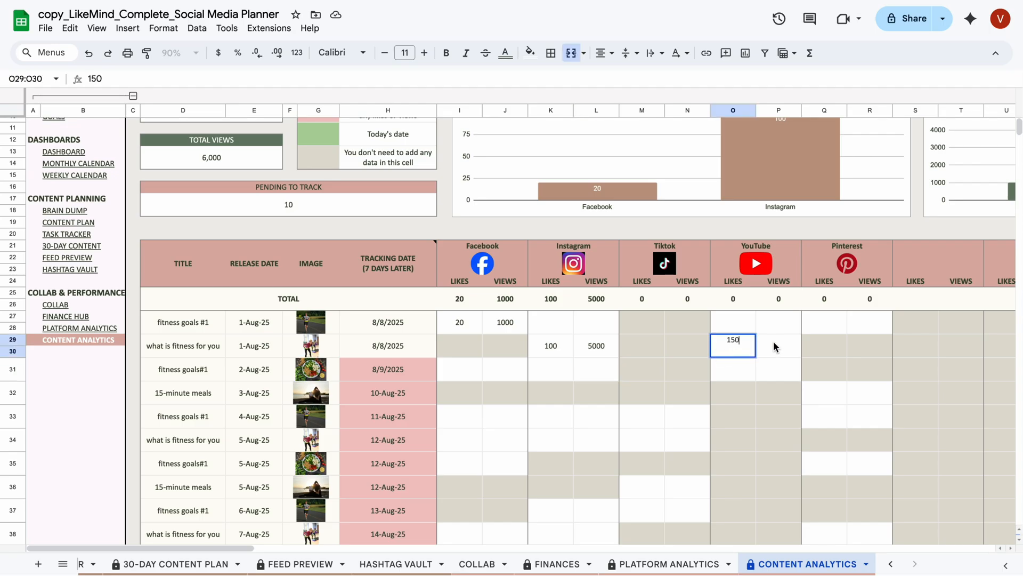
click(774, 346)
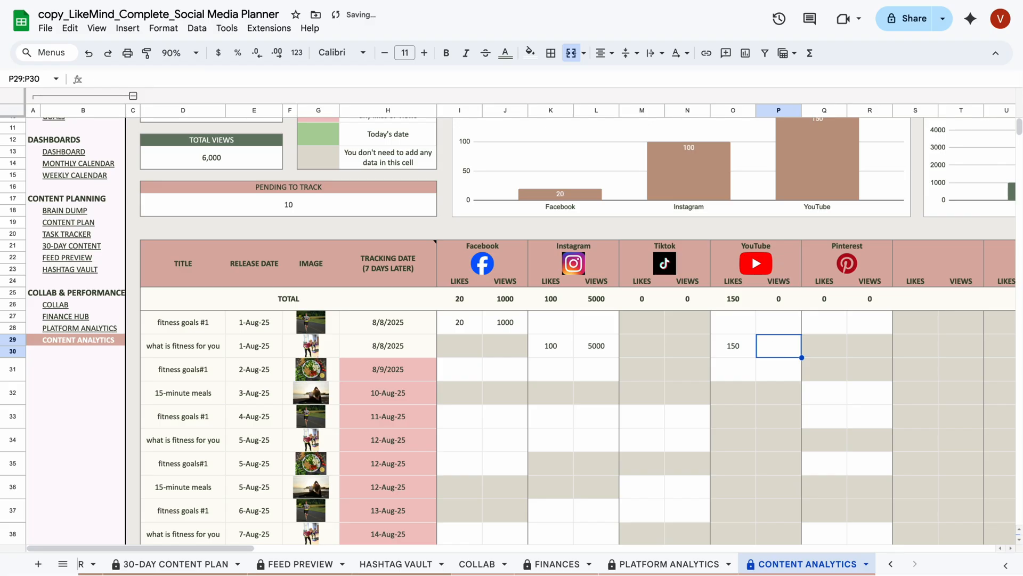
text(4500)
click(774, 370)
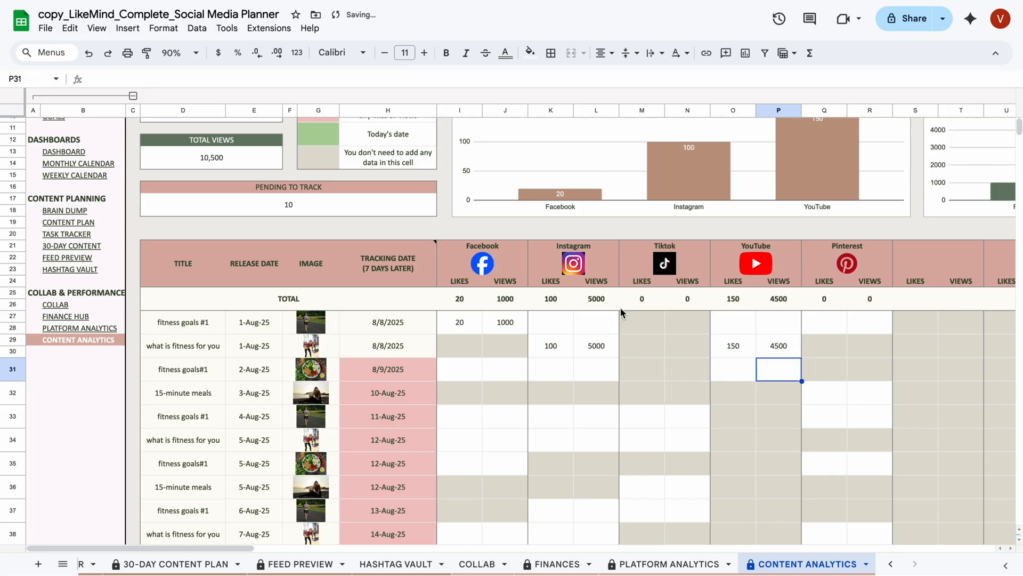
Review the remaining tracking dates, the total likes and views, the pending count and the legend on Content Analytics.
scroll(529, 394, down, 3)
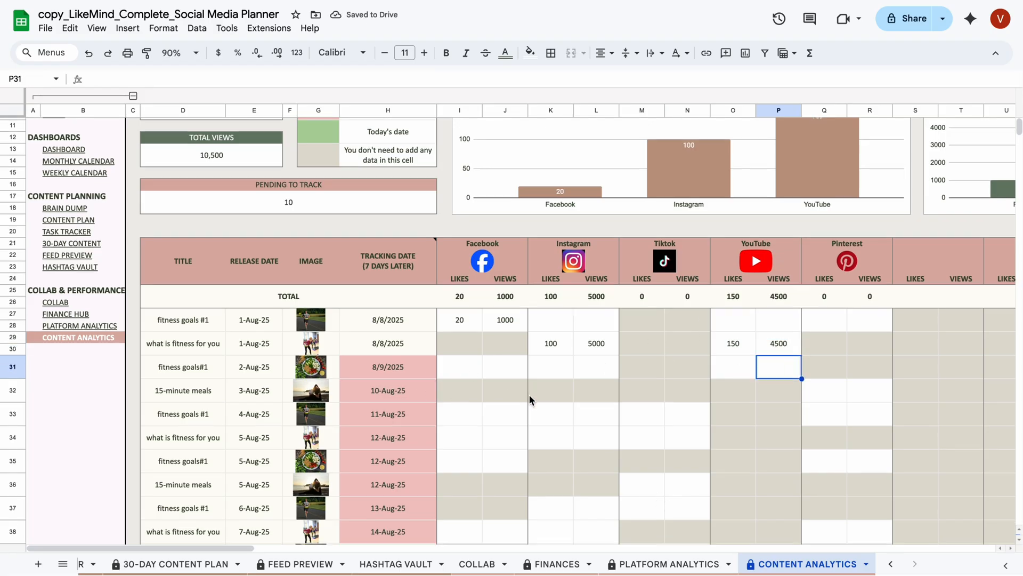
drag(215, 548, 236, 555)
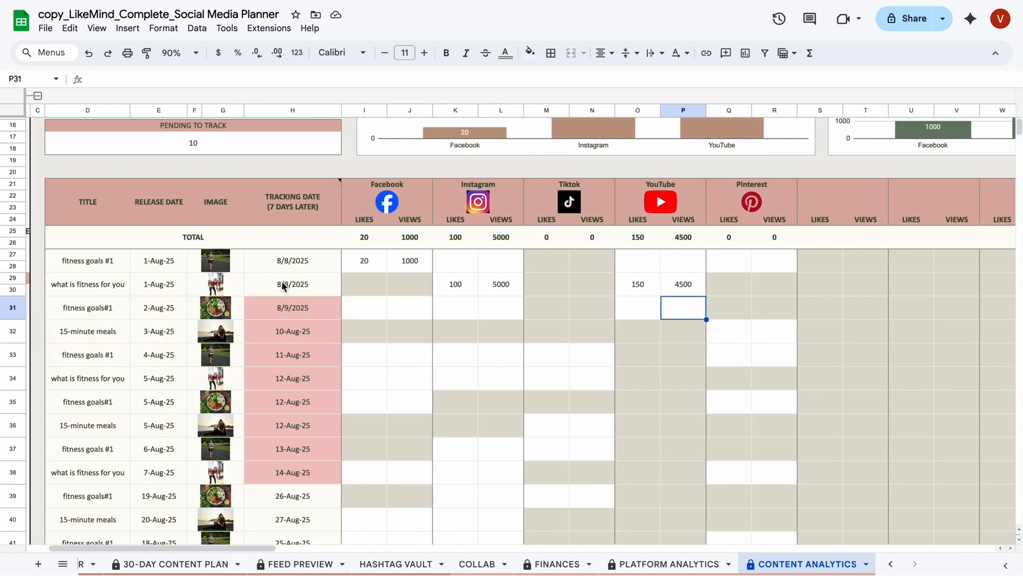
scroll(291, 340, up, 5)
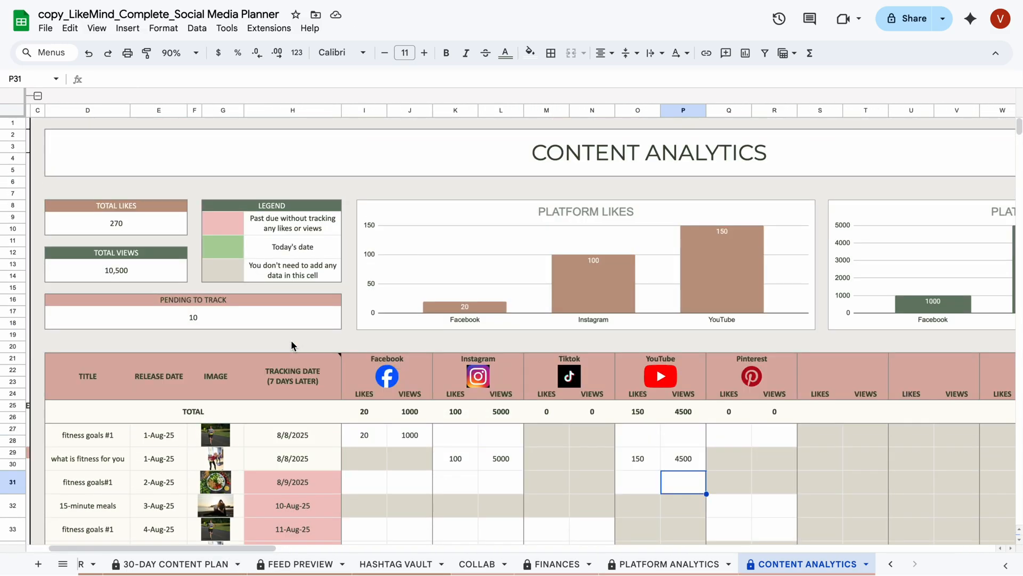
click(216, 222)
click(299, 248)
Set the Content Analytics Filter to the Instagram platform, by Likes, sorted Ascending.
drag(273, 548, 475, 557)
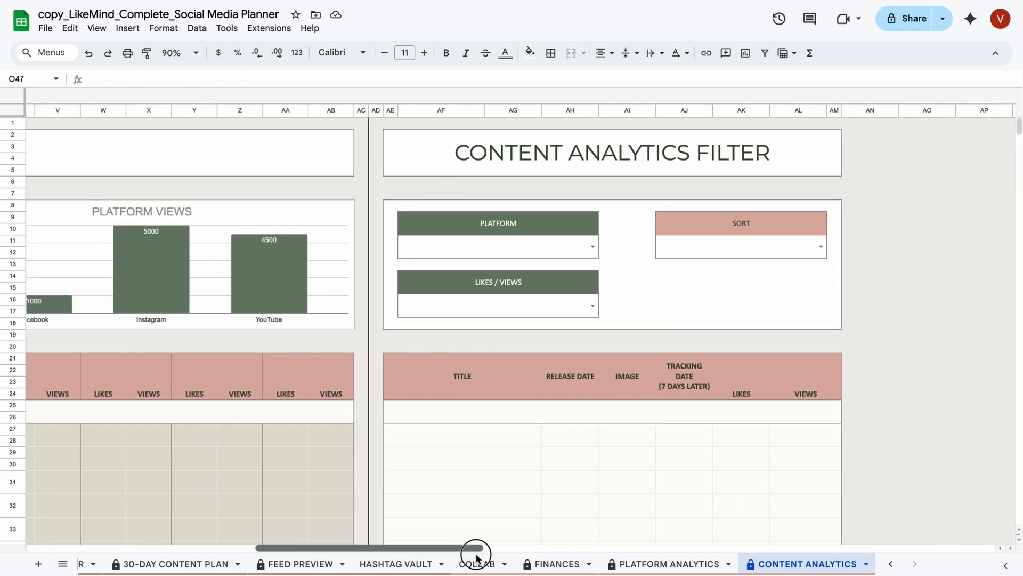
click(596, 247)
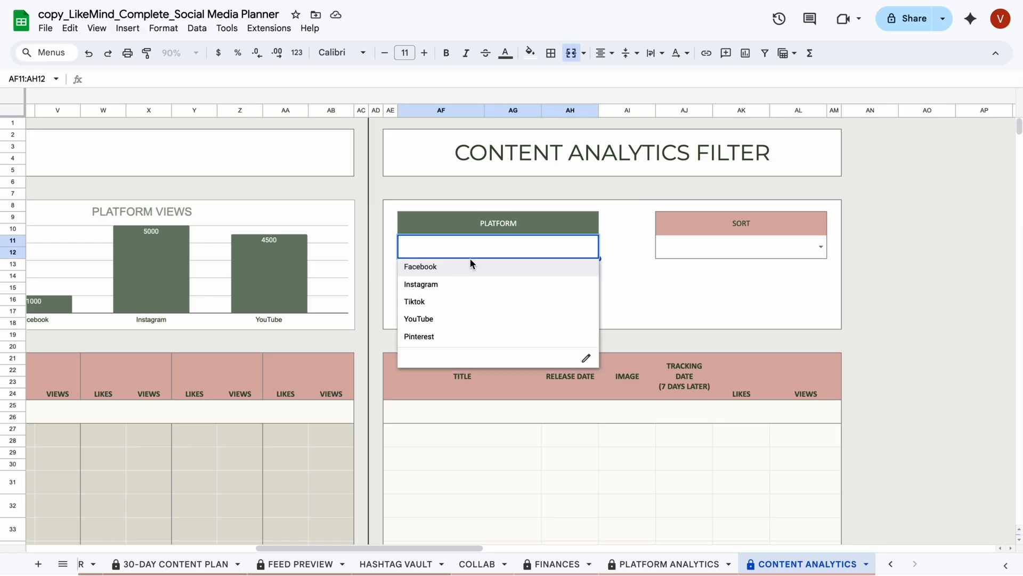
click(432, 286)
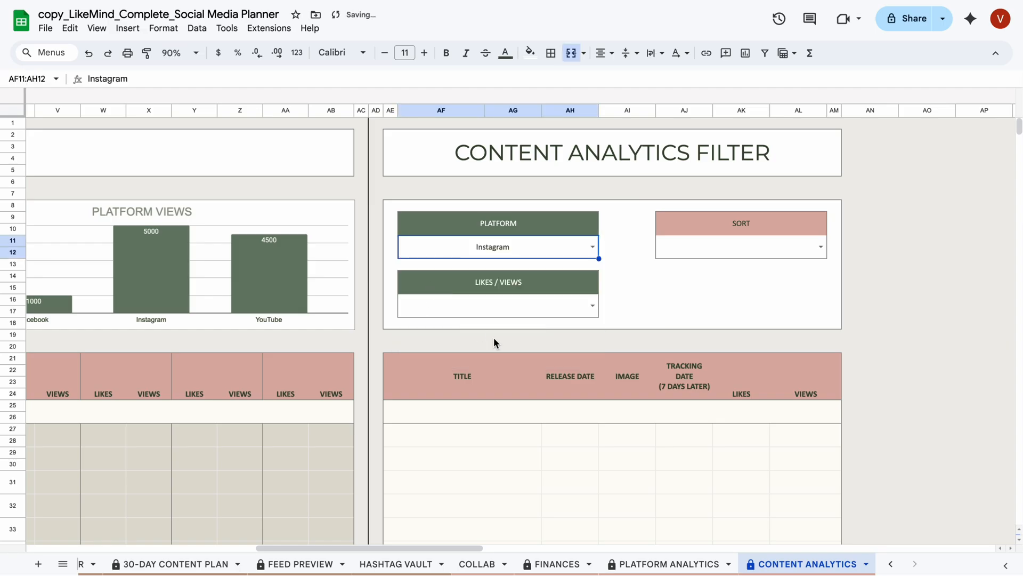
click(590, 307)
click(421, 329)
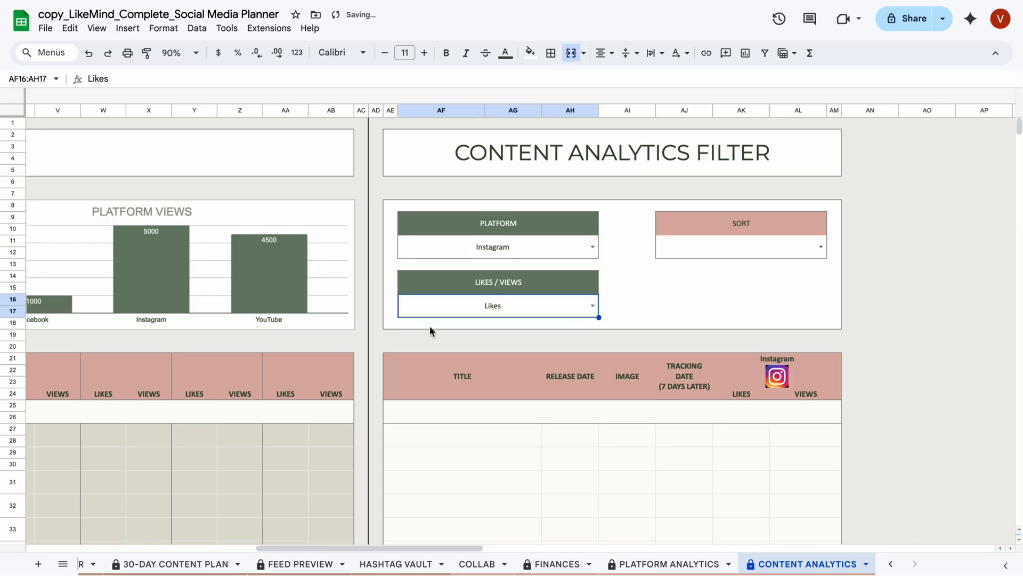
click(821, 248)
click(696, 269)
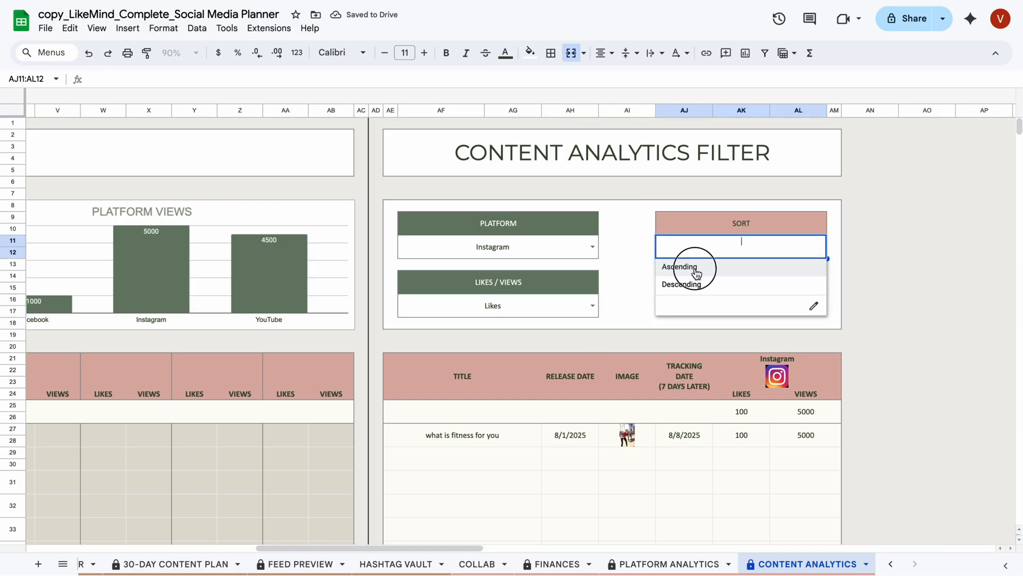
Switch the filter's platform to Facebook and finally to YouTube.
click(595, 247)
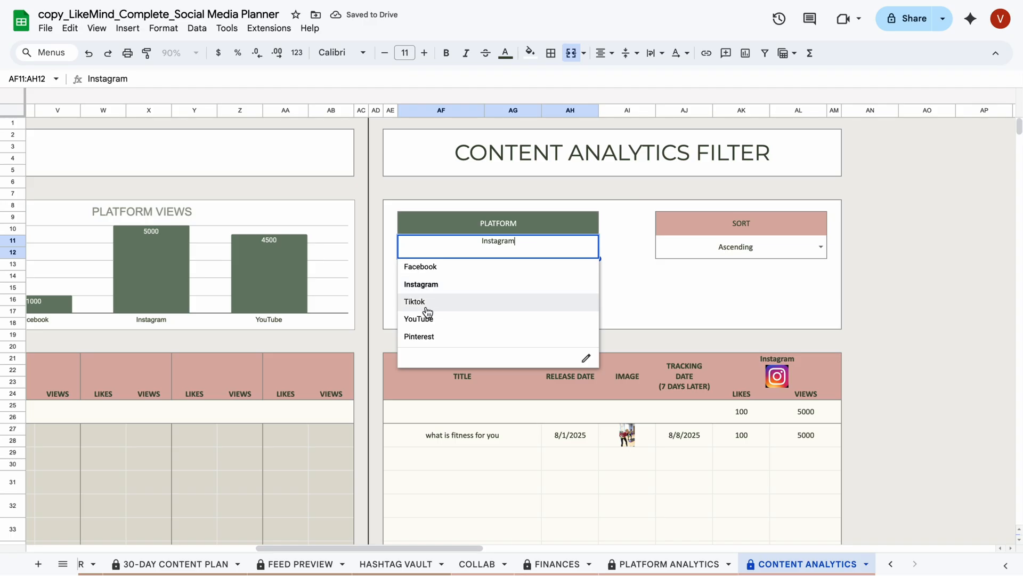
click(424, 267)
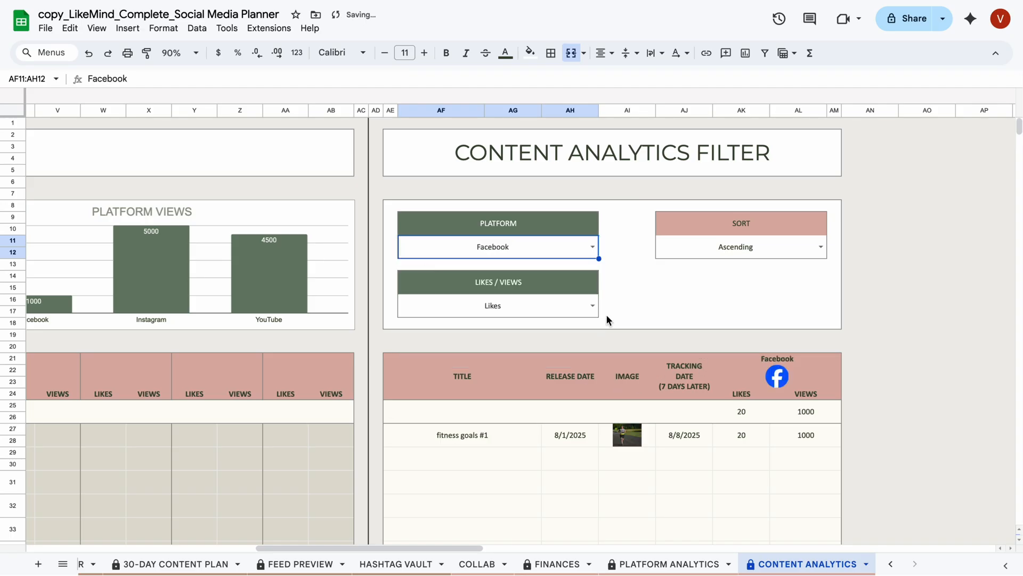
click(592, 248)
click(421, 318)
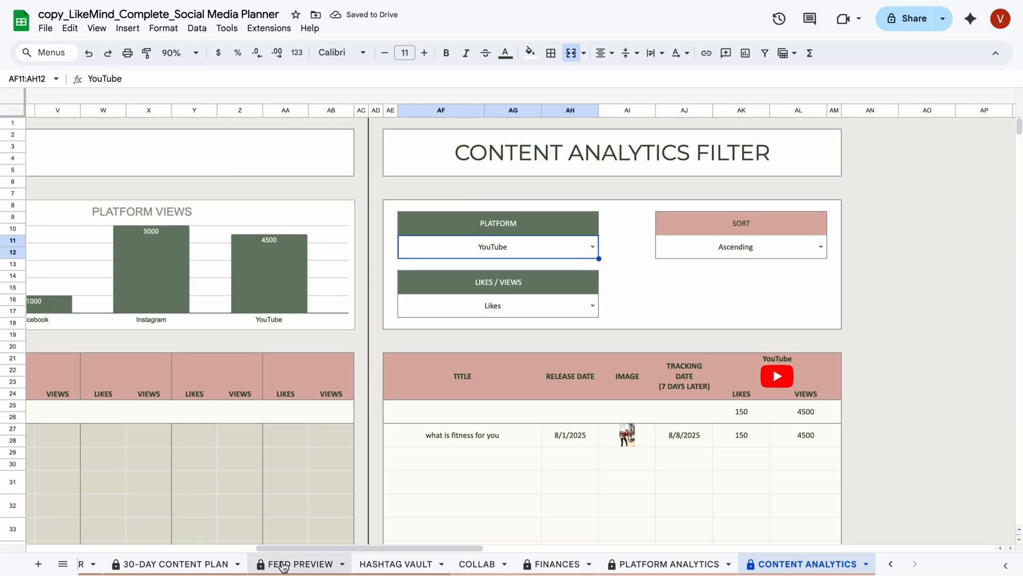
On the Dashboard sheet, apply the 26-Sep-08 date format to the Upcoming Posts dates in D23:E40, accepting the protected-range edit.
drag(297, 546, 38, 553)
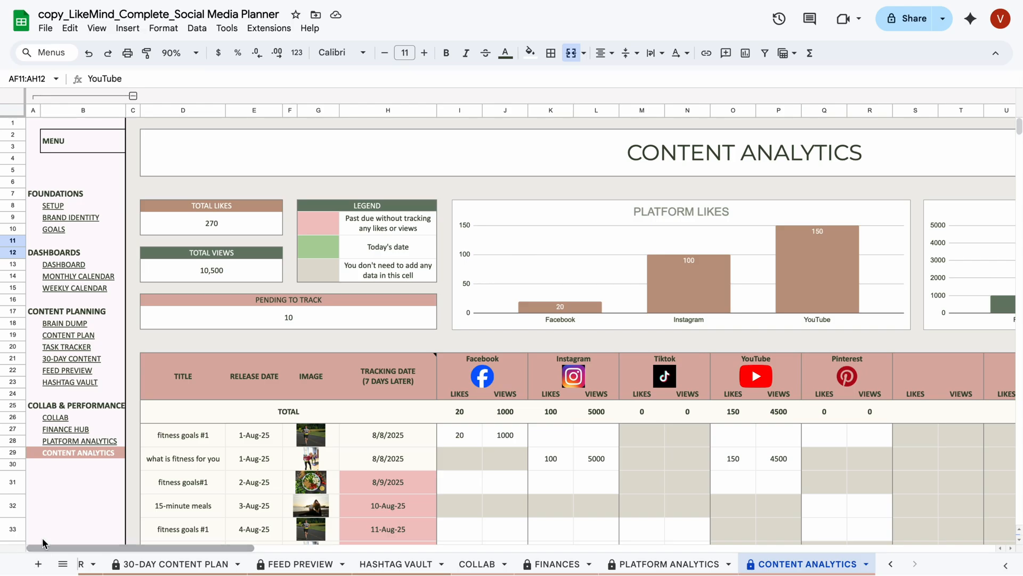
click(70, 267)
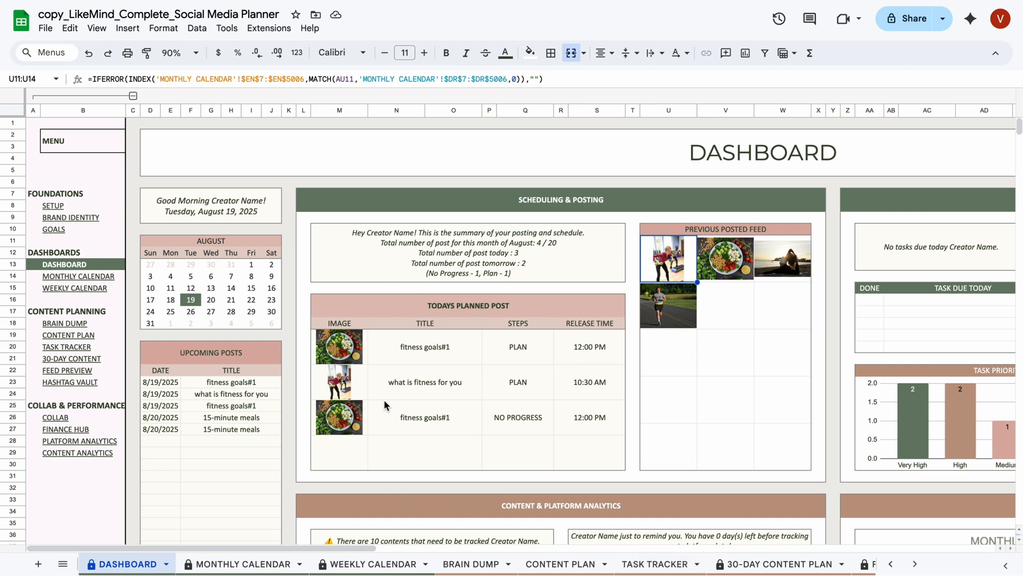
click(250, 455)
drag(216, 424, 174, 508)
click(169, 479)
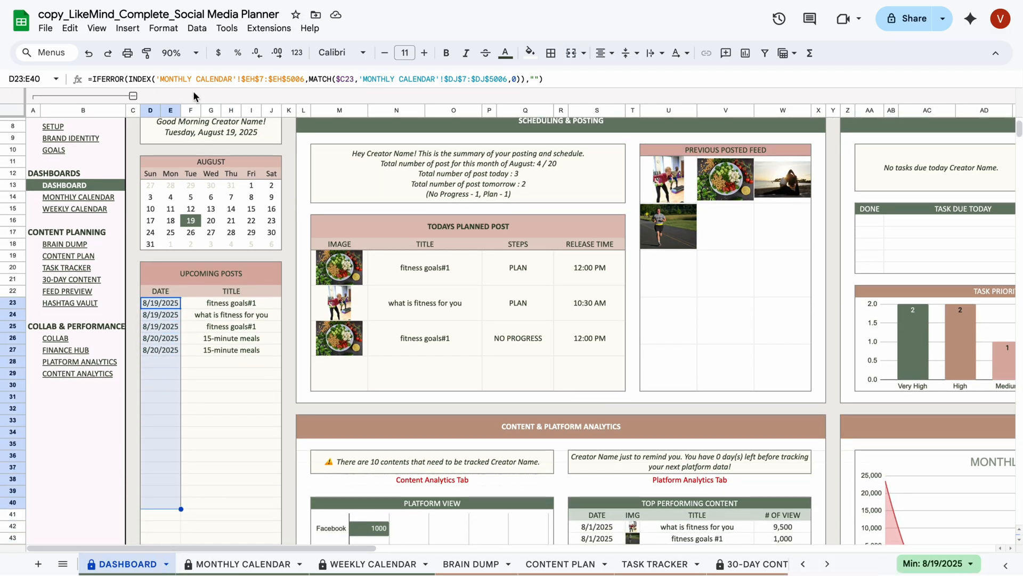
click(155, 30)
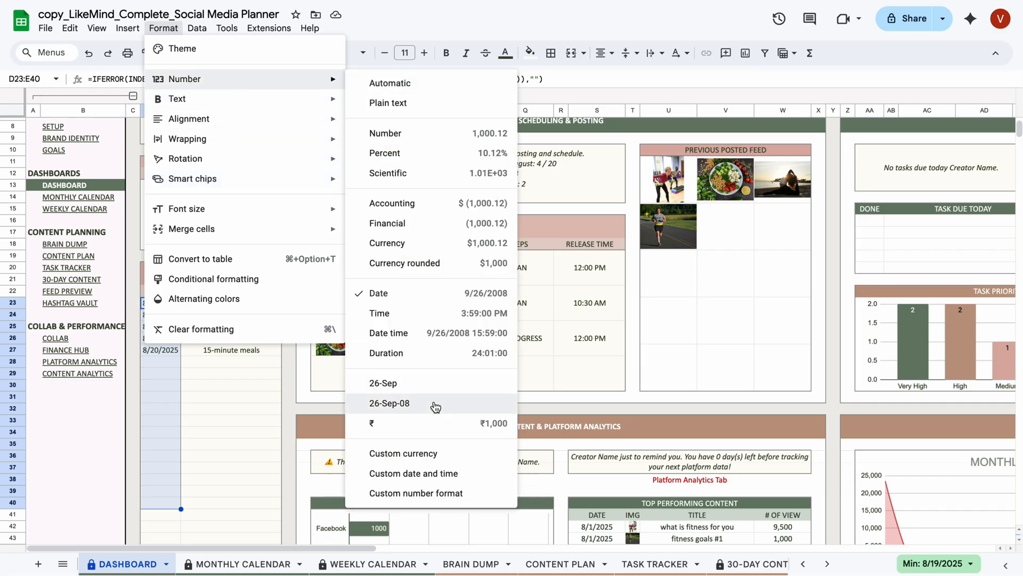
click(426, 403)
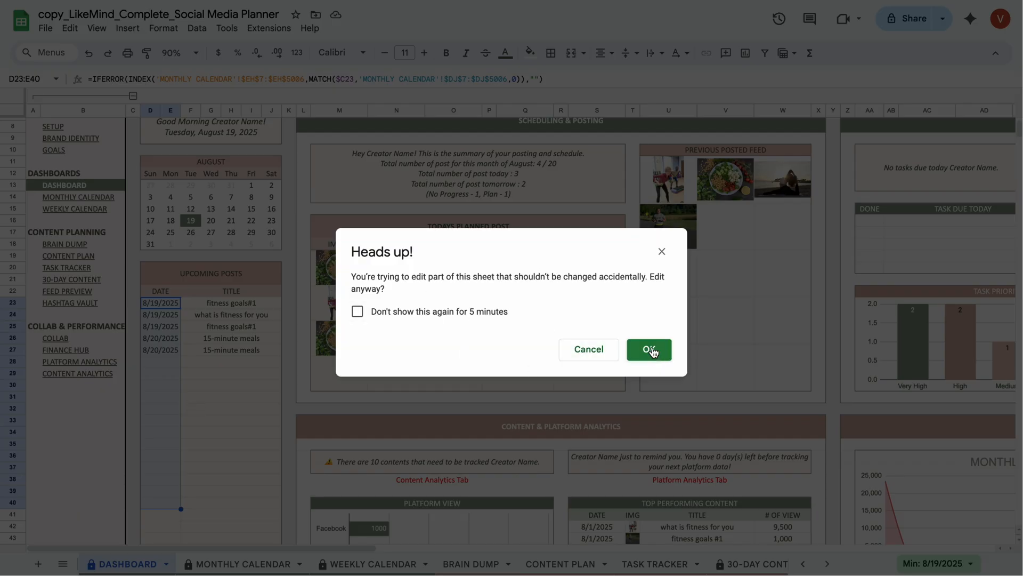
click(648, 349)
click(169, 385)
scroll(254, 381, up, 2)
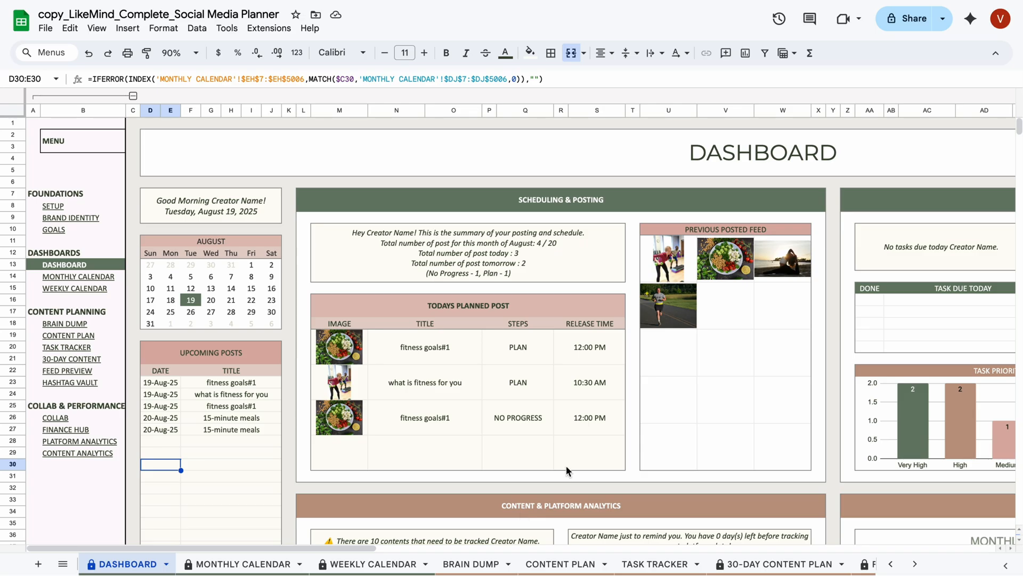
Review the Dashboard's greeting, the Task Summary tables and charts, and the Finance Summary figures.
click(247, 209)
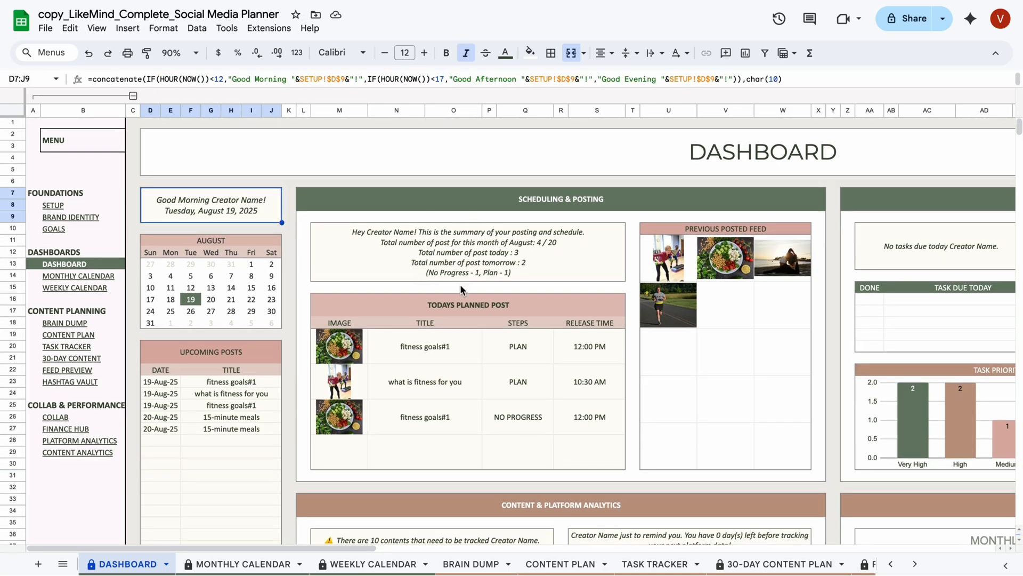
drag(312, 549, 500, 548)
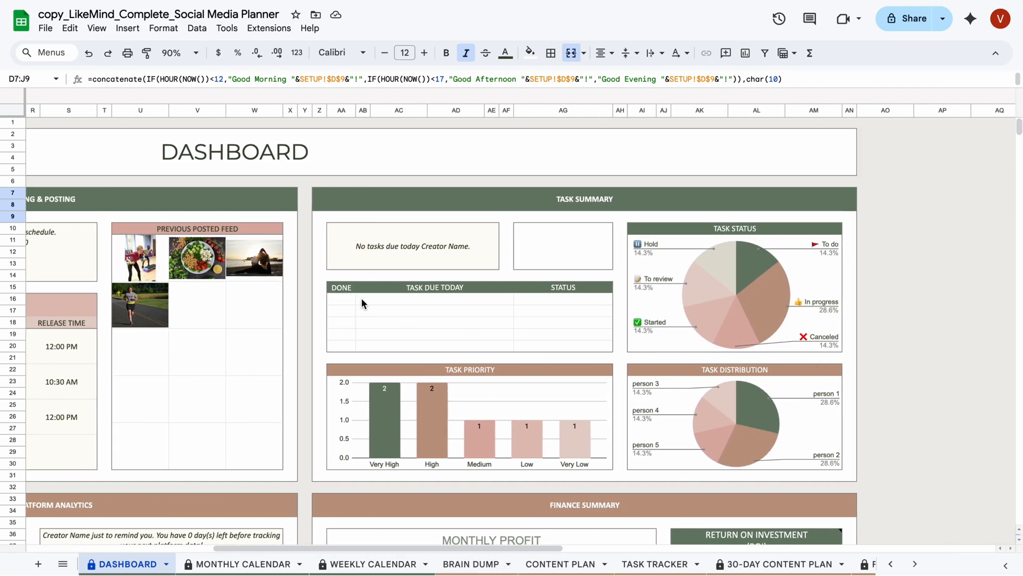
drag(343, 298, 555, 335)
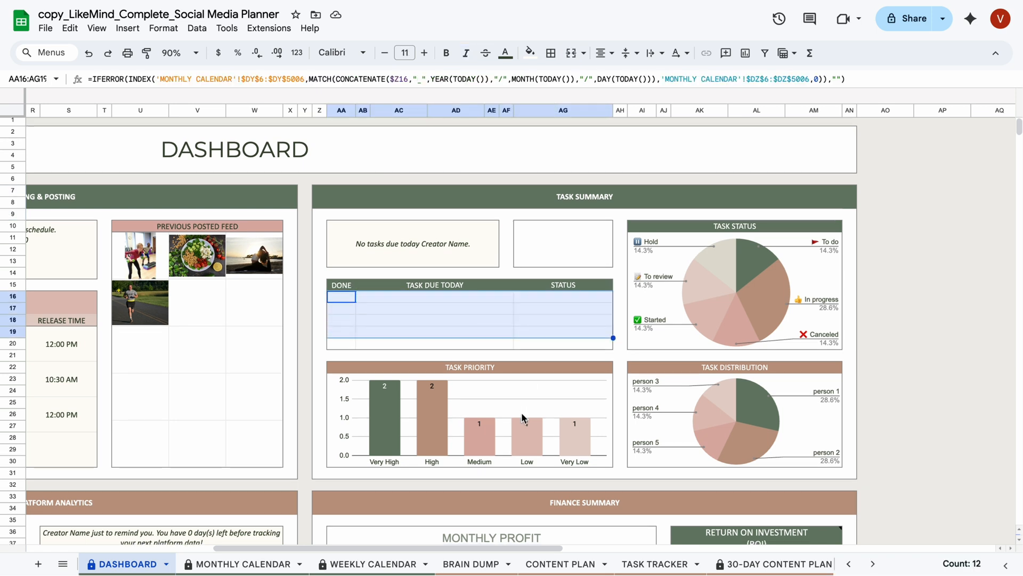
scroll(521, 411, down, 1)
scroll(568, 379, down, 6)
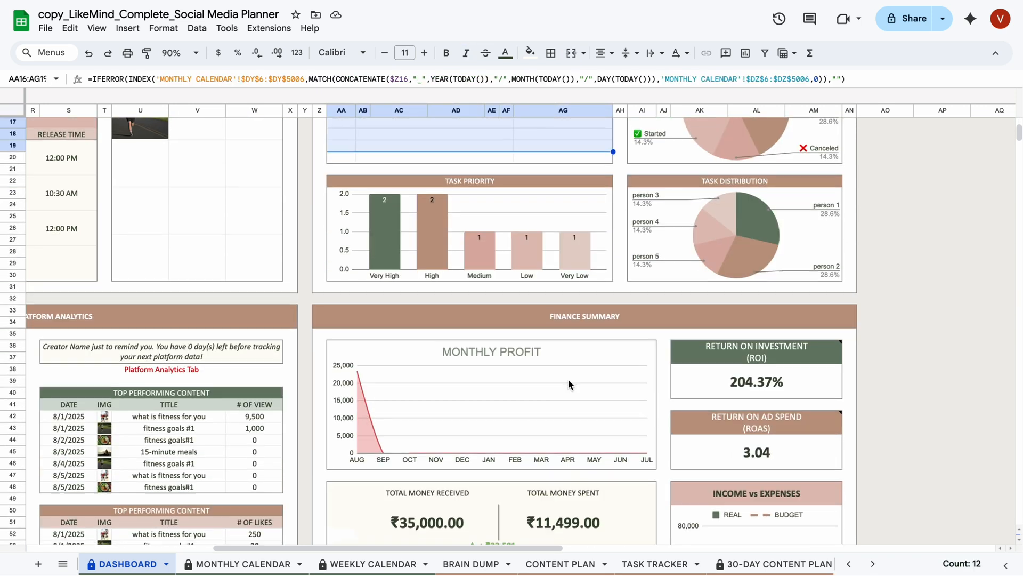
scroll(664, 298, down, 4)
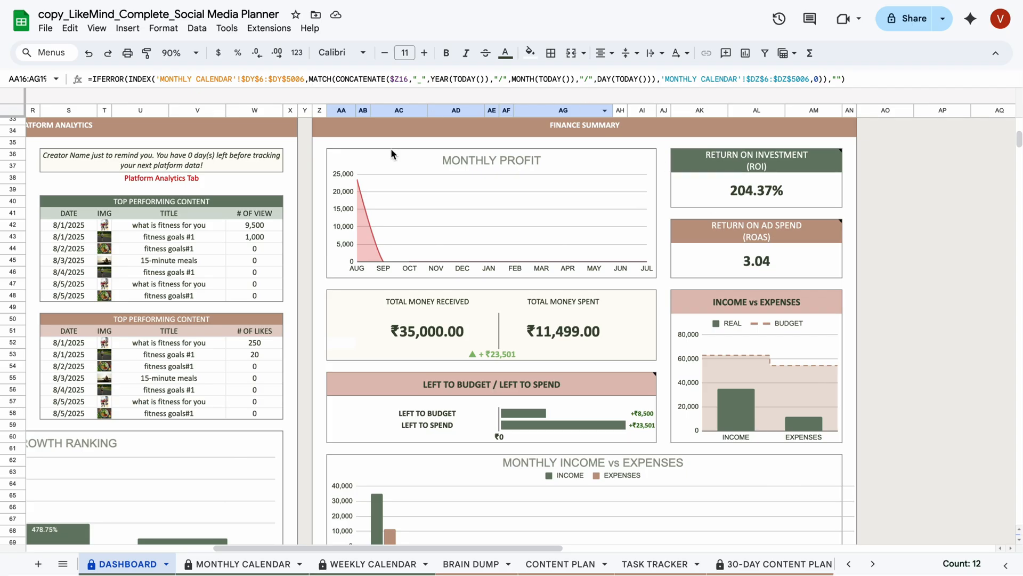
scroll(474, 523, down, 1)
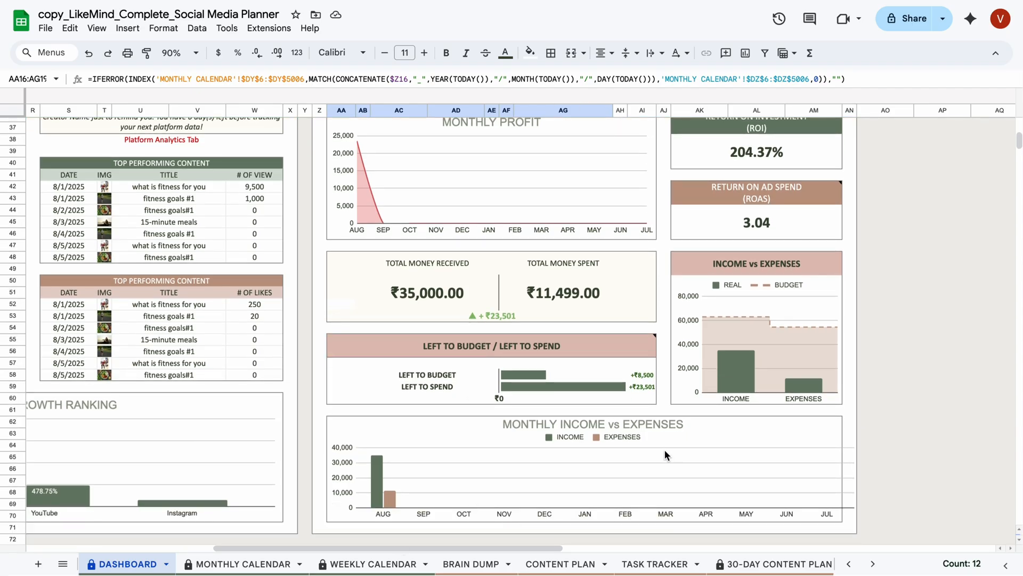
Check the Dashboard's Content & Platform Analytics charts and top performing content, and return to the start of the sheet.
drag(379, 548, 240, 557)
scroll(431, 415, up, 1)
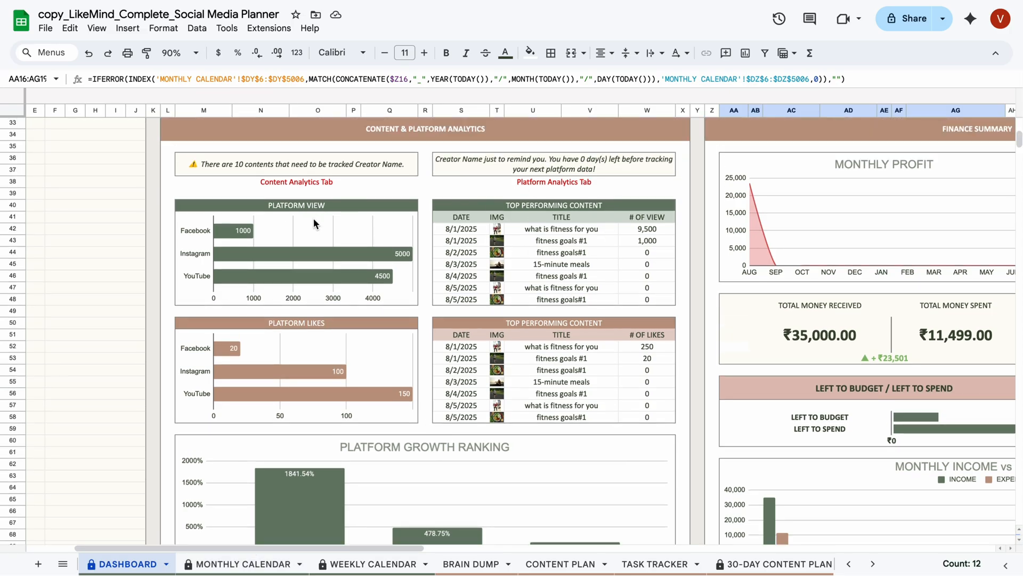
scroll(536, 453, down, 3)
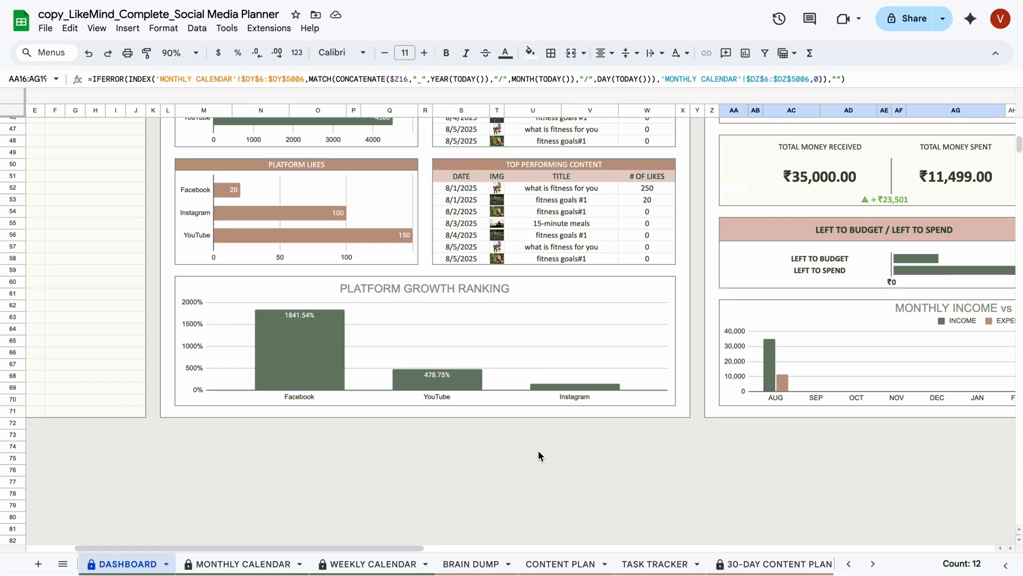
scroll(539, 455, up, 10)
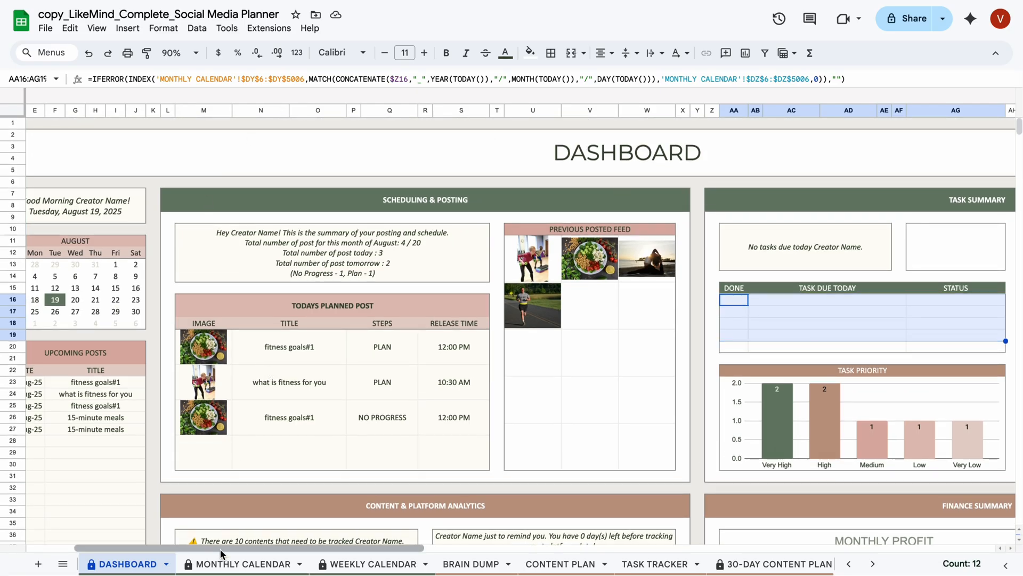
drag(220, 548, 113, 552)
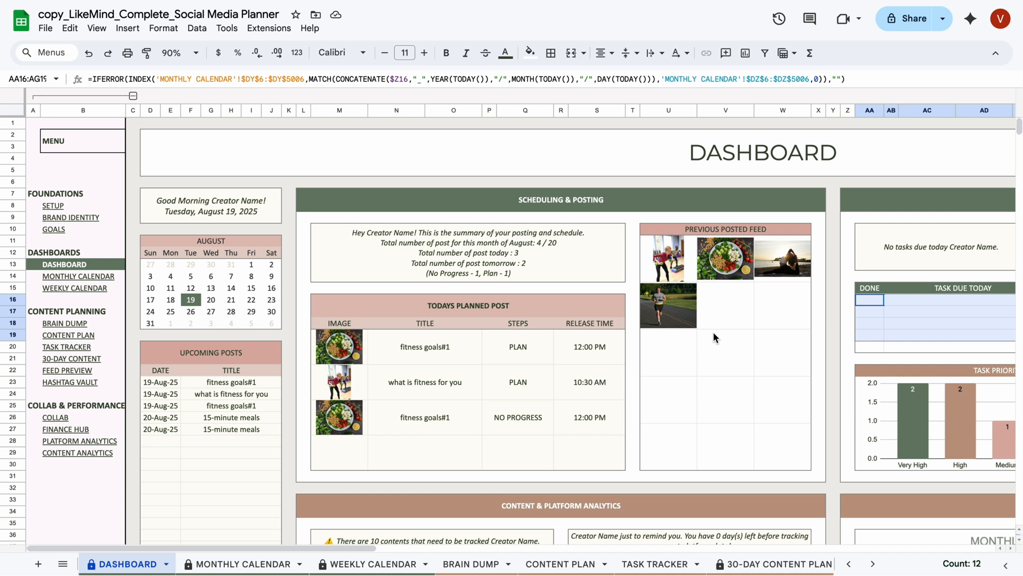
Look at the Monthly Calendar, and examine the Content Plan's progress checkboxes, captions and hashtag columns from the first entries.
click(216, 564)
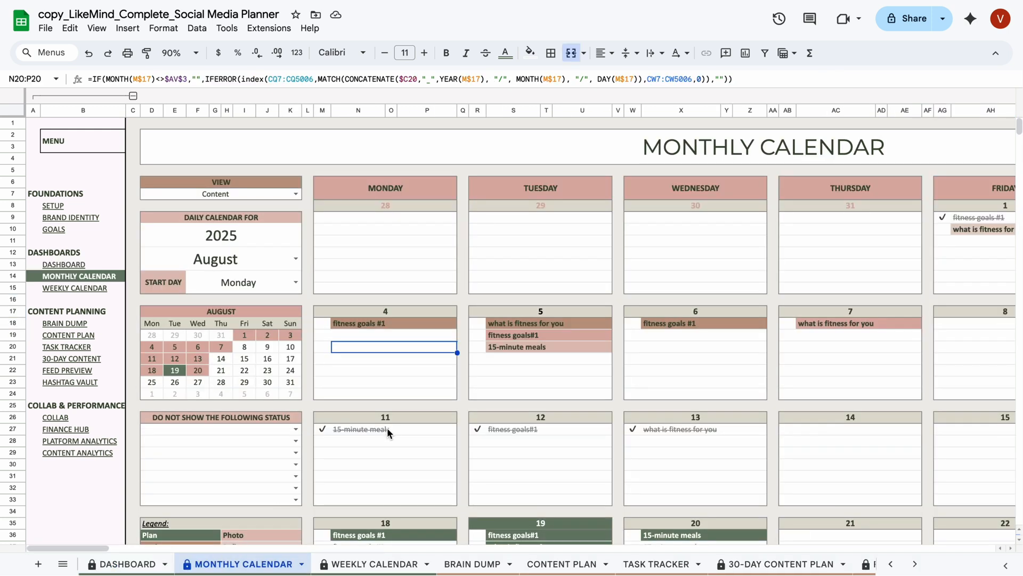
click(566, 571)
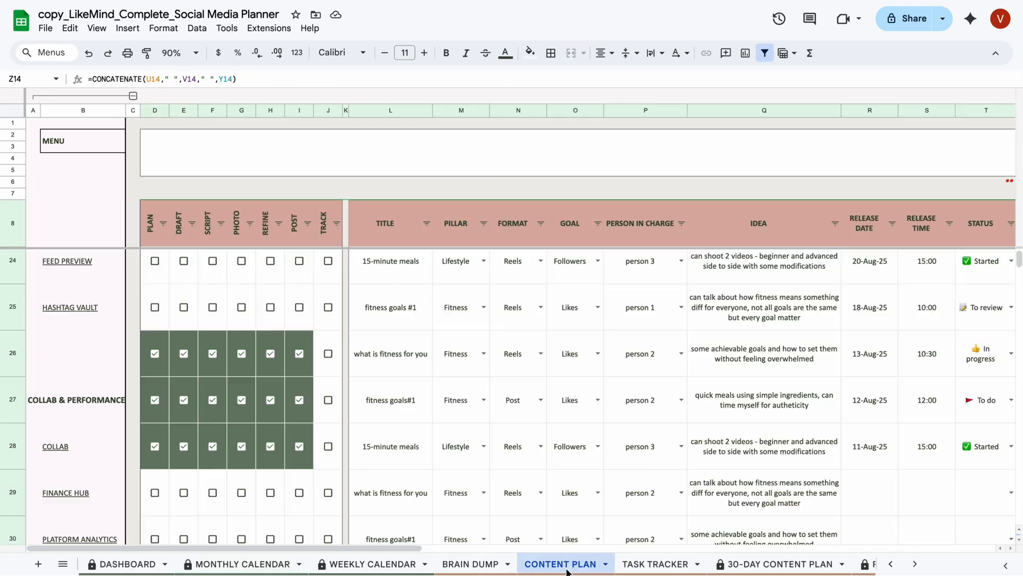
scroll(401, 427, up, 10)
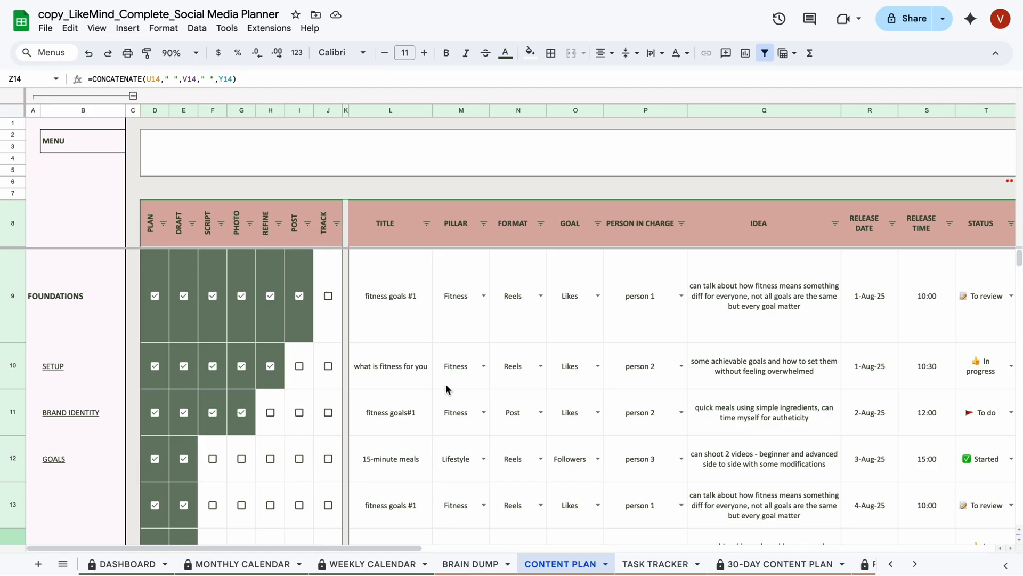
drag(350, 548, 575, 560)
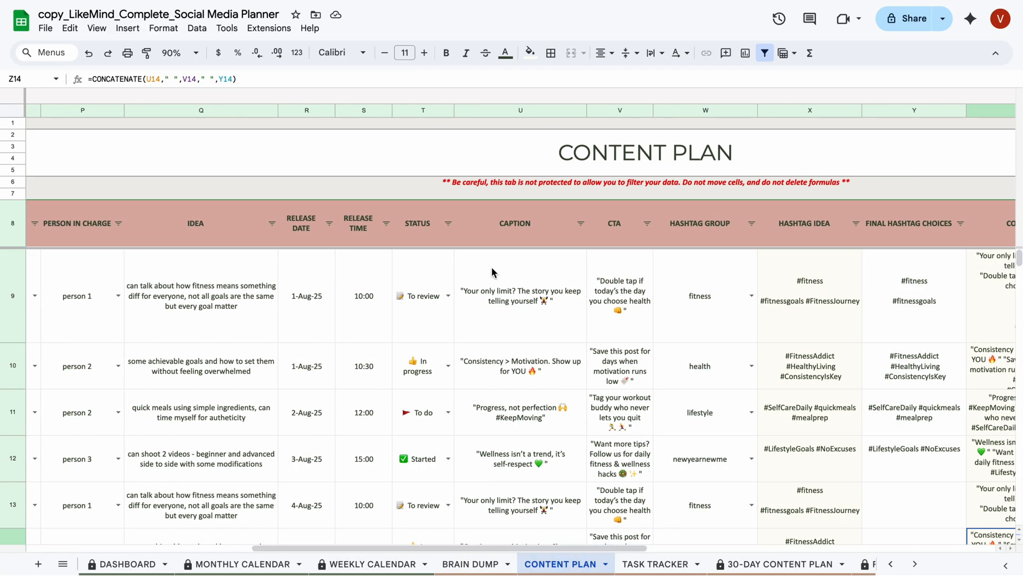